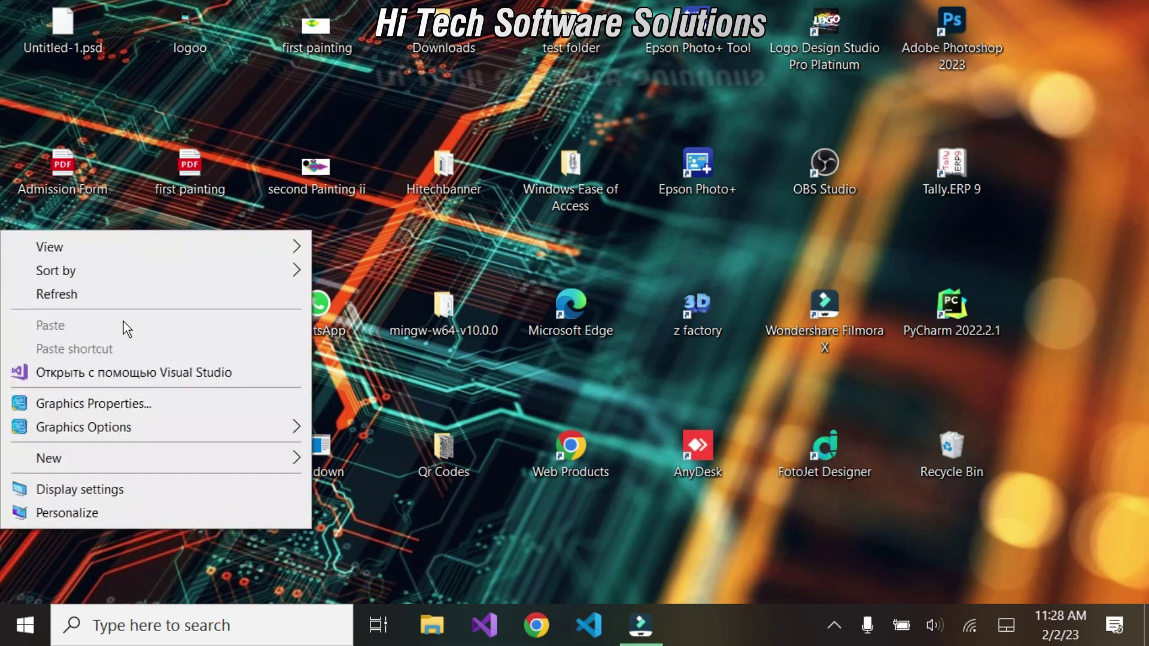
Step: Open the Paint application
{"action": "left_click", "coordinate": [25, 625]}
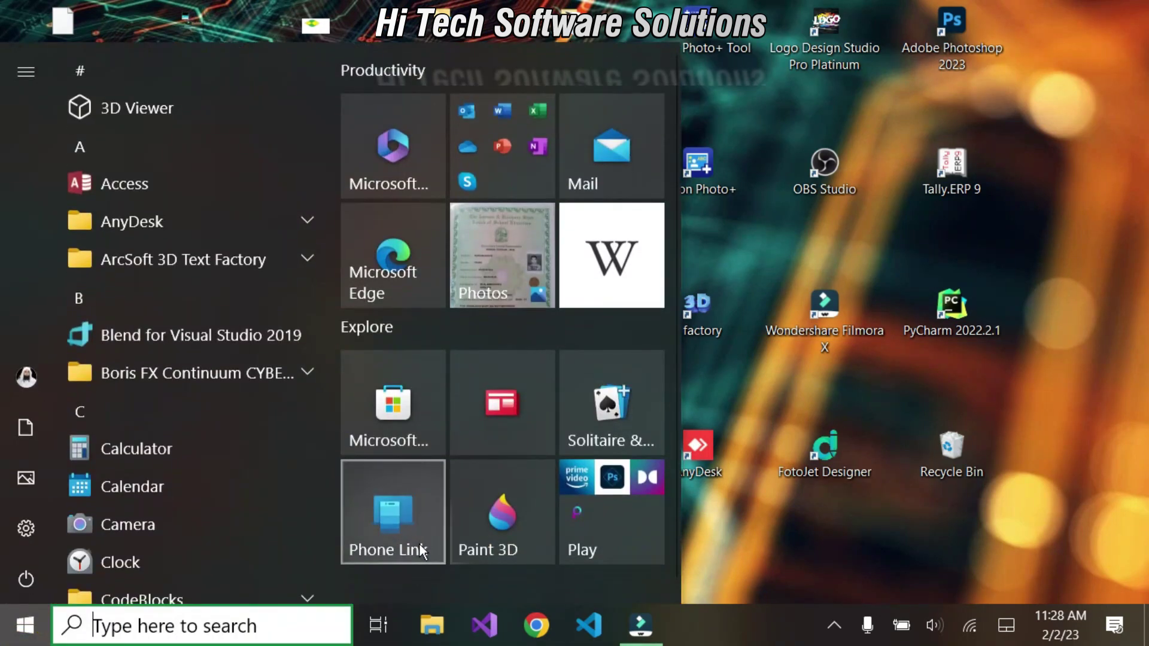
{"action": "type", "text": "pain"}
{"action": "key", "text": "Return"}
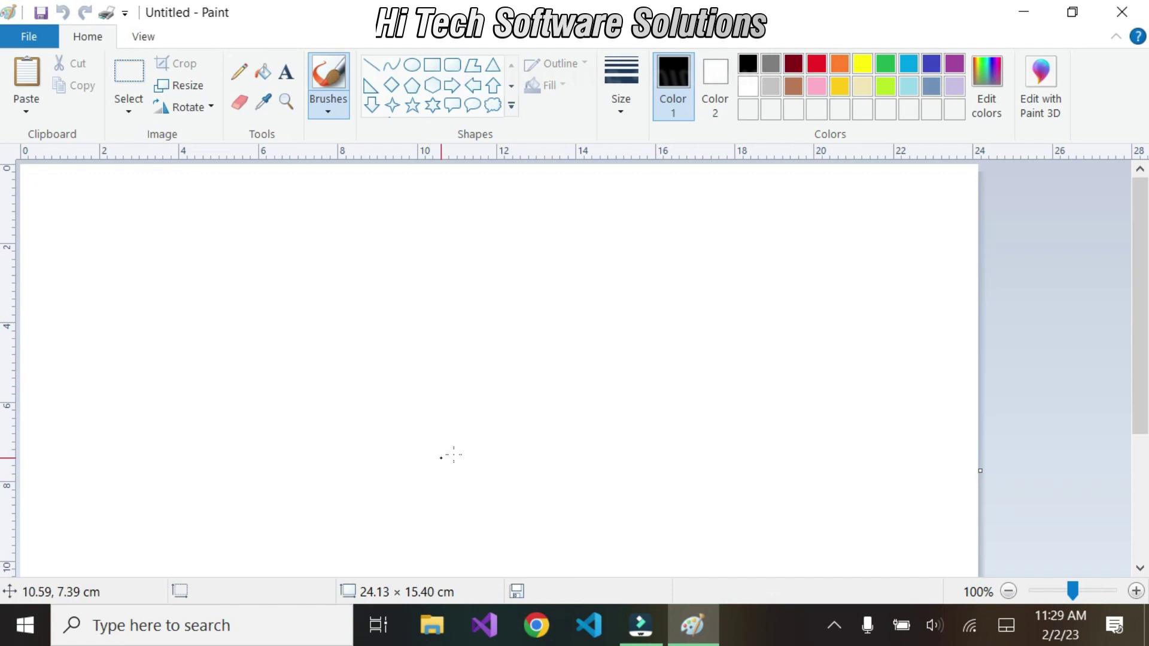
Step: Draw a diamond shape about 5 cm wide and 4 cm high in the left half of the canvas
{"action": "left_click", "coordinate": [24, 112]}
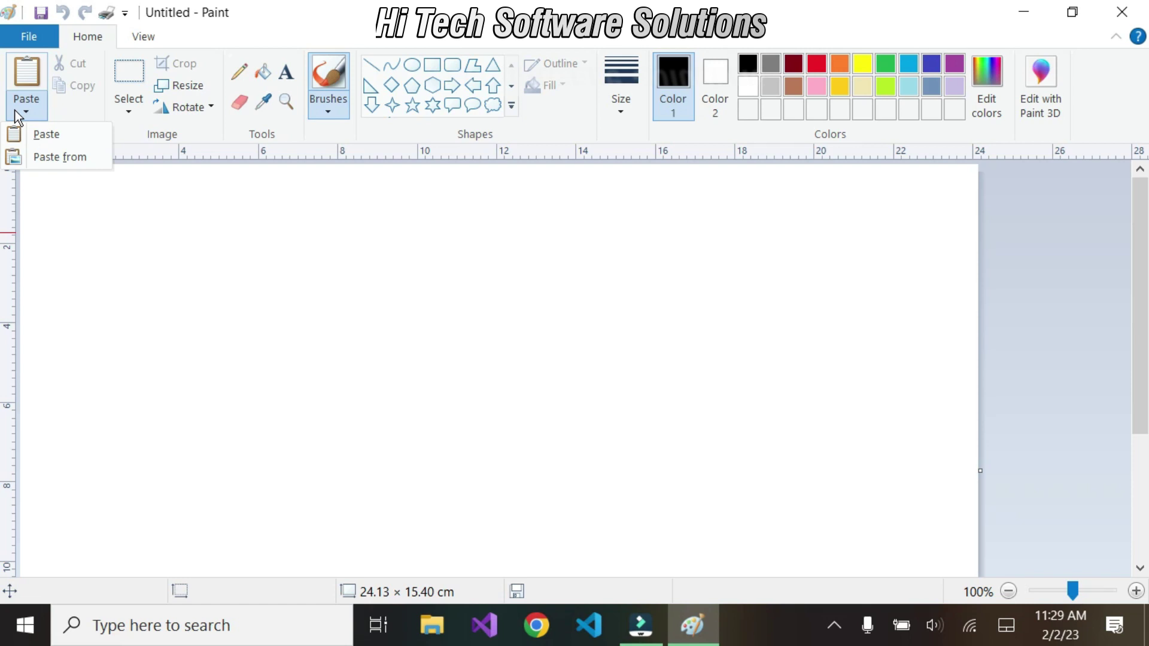
{"action": "left_click", "coordinate": [391, 85]}
{"action": "left_click_drag", "start_coordinate": [188, 299], "coordinate": [393, 455]}
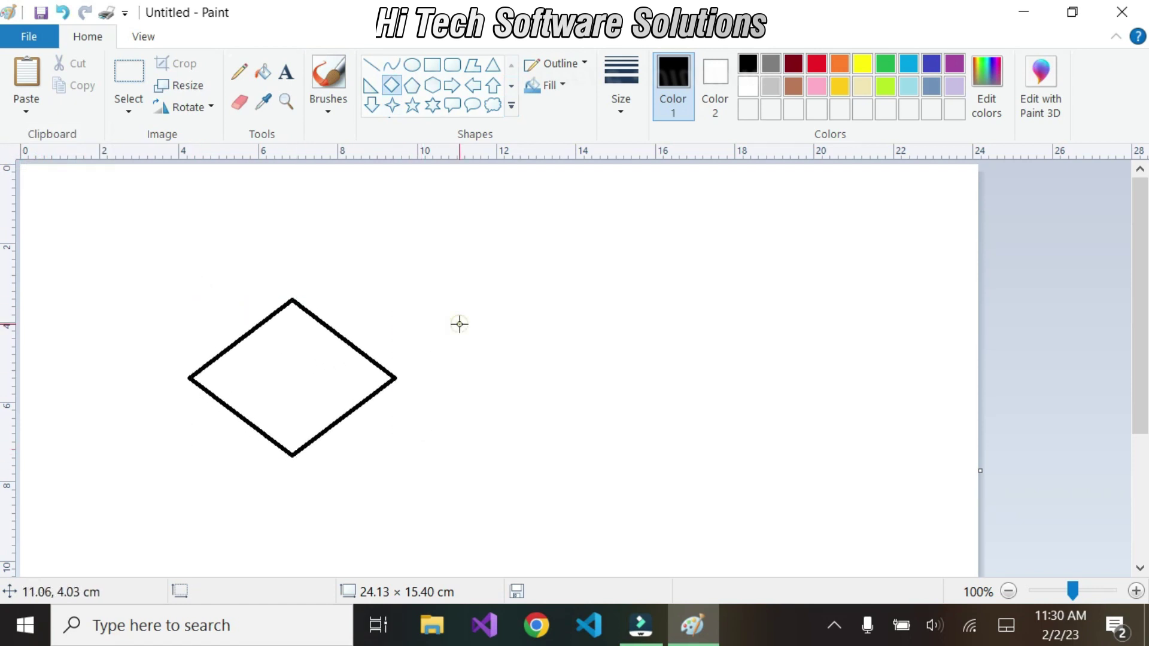
Step: Select the diamond with a rectangular selection and squeeze its left side inward to a selection size of 6.17 × 5.13 cm
{"action": "left_click", "coordinate": [119, 72]}
{"action": "left_click_drag", "start_coordinate": [145, 273], "coordinate": [412, 477]}
{"action": "left_click_drag", "start_coordinate": [146, 377], "coordinate": [170, 386]}
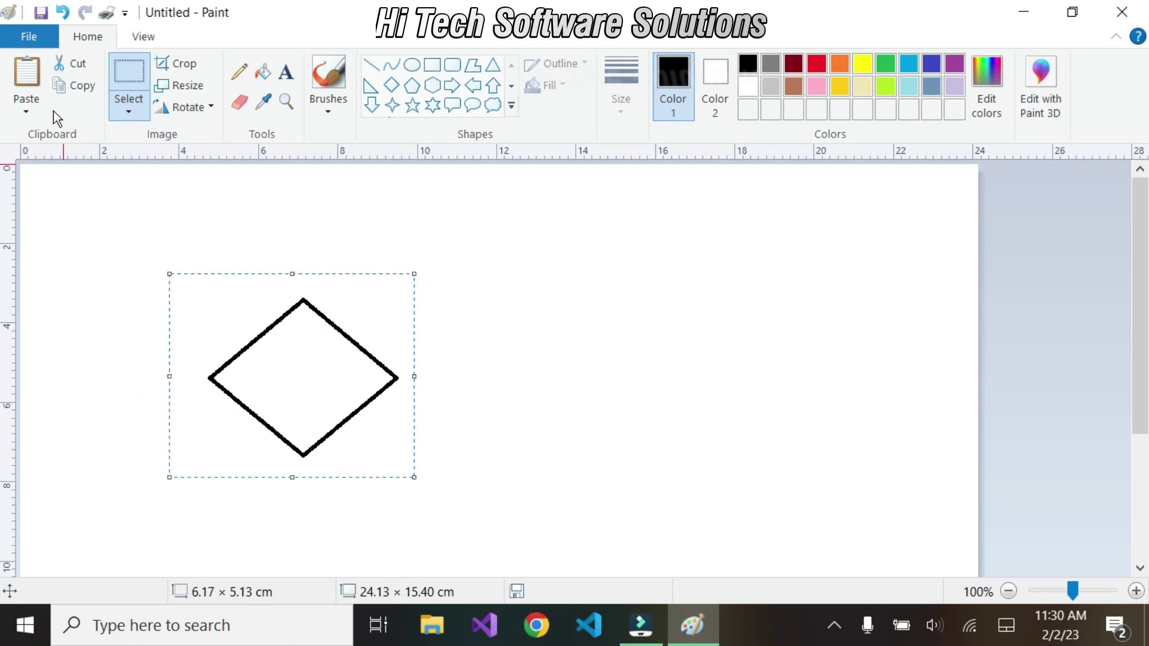
Step: Copy the selected diamond and paste the duplicate directly to the right of the original
{"action": "left_click", "coordinate": [75, 89]}
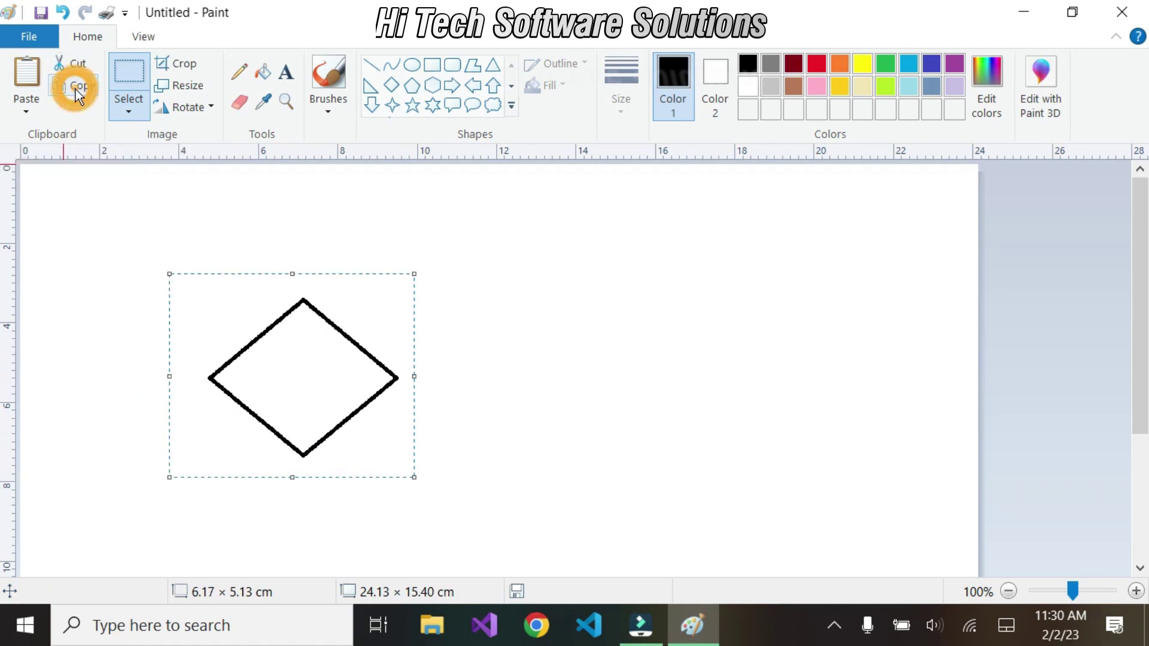
{"action": "left_click", "coordinate": [32, 66]}
{"action": "left_click_drag", "start_coordinate": [108, 267], "coordinate": [505, 384]}
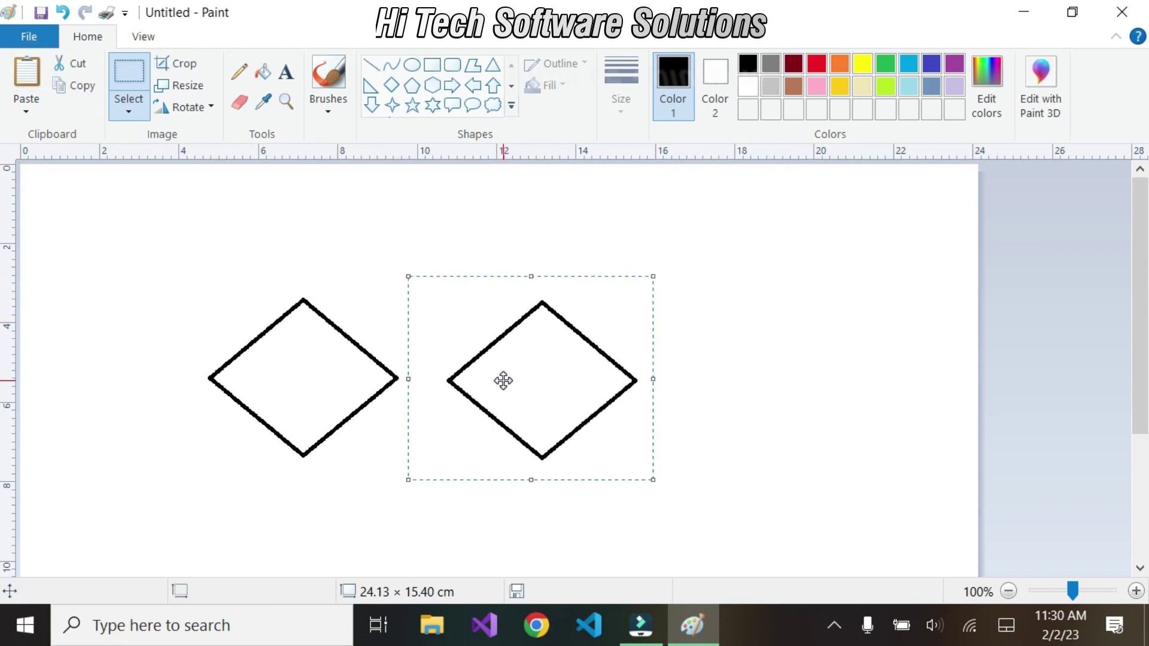
{"action": "left_click", "coordinate": [25, 83]}
{"action": "left_click_drag", "start_coordinate": [118, 246], "coordinate": [415, 302]}
{"action": "left_click_drag", "start_coordinate": [178, 245], "coordinate": [205, 467]}
{"action": "key", "text": "ctrl+z"}
{"action": "key", "text": "ctrl+z"}
{"action": "key", "text": "ctrl+z"}
{"action": "key", "text": "ctrl+y"}
Step: Paste three more diamonds: one in line at the far right, one at the lower left and one below the middle pair
{"action": "left_click", "coordinate": [26, 83]}
{"action": "left_click_drag", "start_coordinate": [167, 277], "coordinate": [810, 377]}
{"action": "left_click", "coordinate": [36, 73]}
{"action": "left_click_drag", "start_coordinate": [187, 254], "coordinate": [155, 496]}
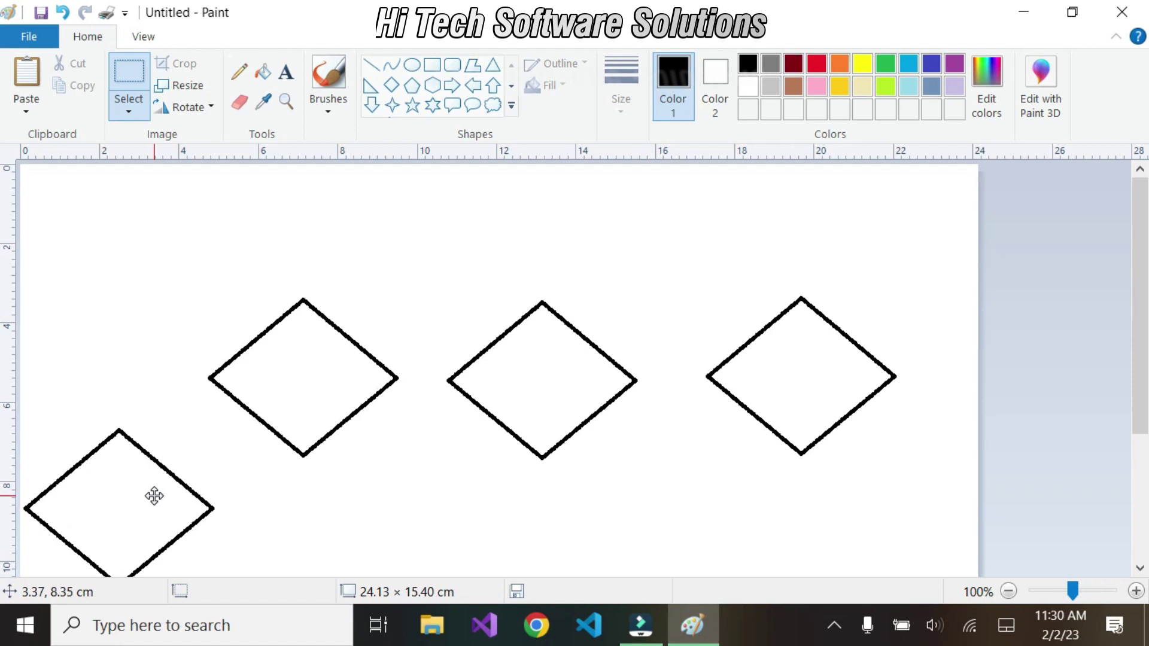
{"action": "left_click", "coordinate": [18, 75]}
{"action": "left_click_drag", "start_coordinate": [120, 251], "coordinate": [457, 546]}
Step: Cut a rectangular area of about 4.19 × 5.42 cm spanning the facing sides of the first two upper diamonds
{"action": "left_click", "coordinate": [275, 264]}
{"action": "left_click_drag", "start_coordinate": [196, 294], "coordinate": [412, 462]}
{"action": "left_click", "coordinate": [380, 253]}
{"action": "left_click_drag", "start_coordinate": [334, 254], "coordinate": [501, 469]}
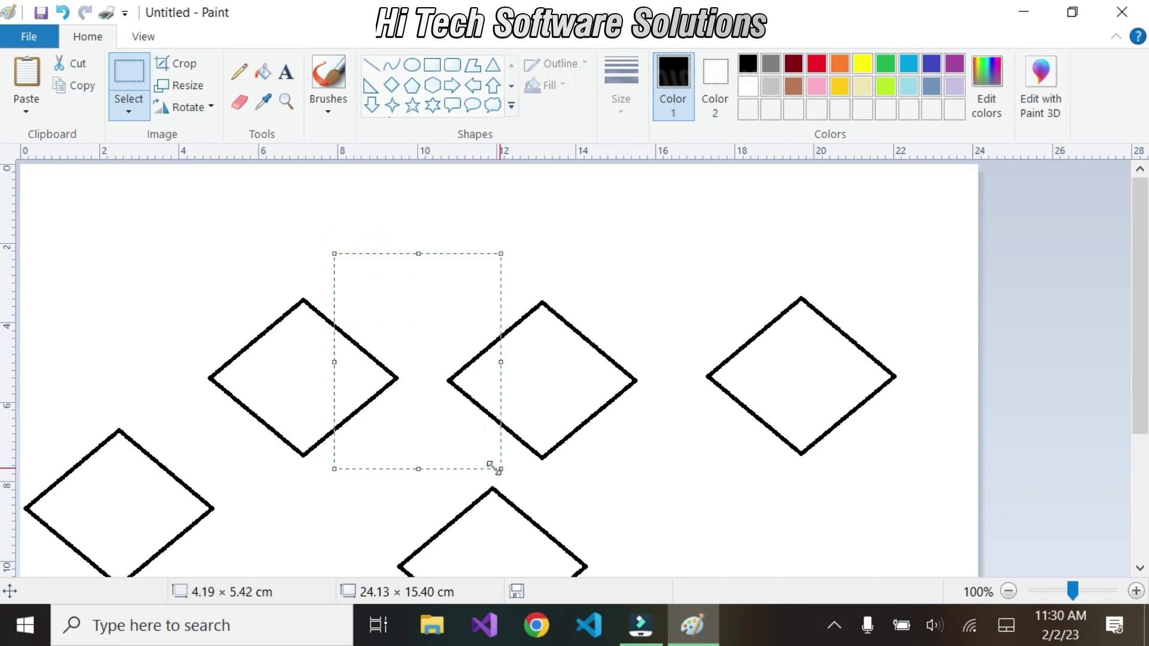
{"action": "left_click", "coordinate": [70, 71]}
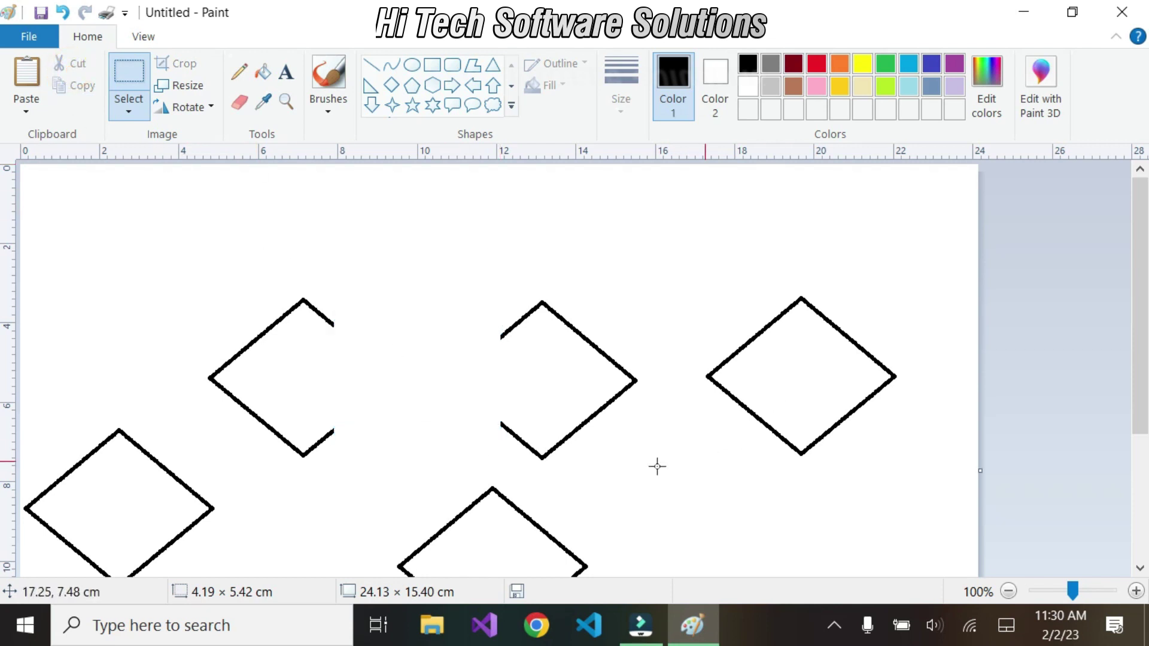
Step: Paste the cut piece, fit it into the gap between the two diamonds, and move it to the canvas's upper left corner
{"action": "left_click", "coordinate": [20, 77]}
{"action": "left_click_drag", "start_coordinate": [123, 331], "coordinate": [441, 420]}
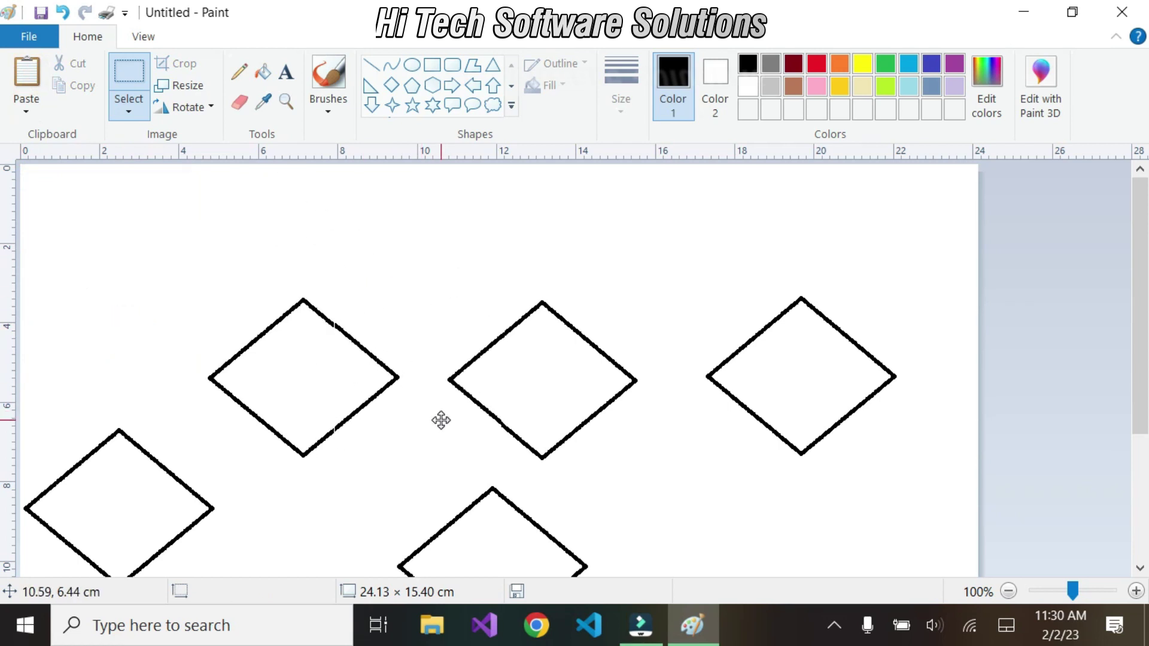
{"action": "left_click_drag", "start_coordinate": [415, 366], "coordinate": [103, 212]}
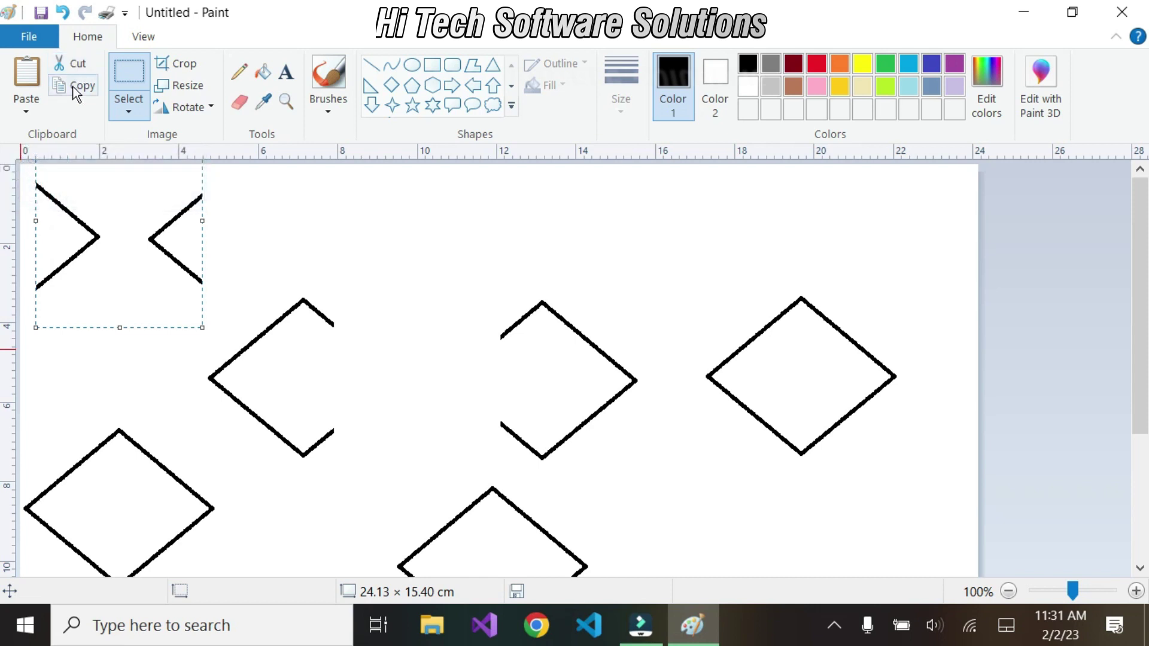
Step: Paste the picture "heart with flowers" from a file in the Pictures folder
{"action": "left_click", "coordinate": [20, 113]}
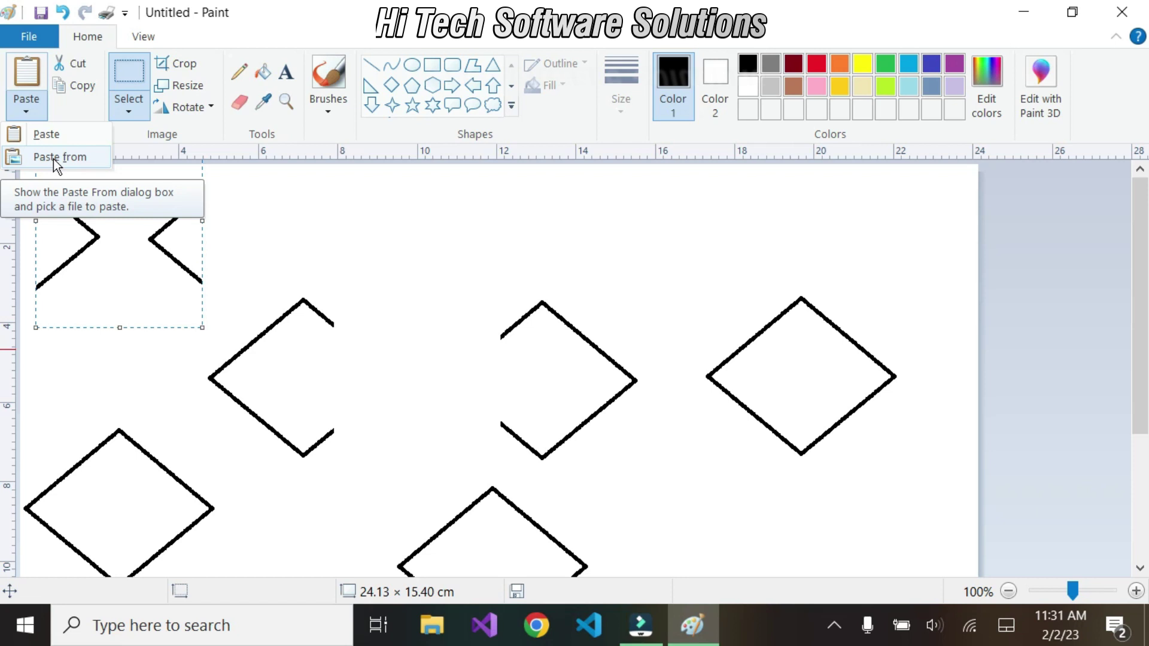
{"action": "left_click", "coordinate": [53, 157]}
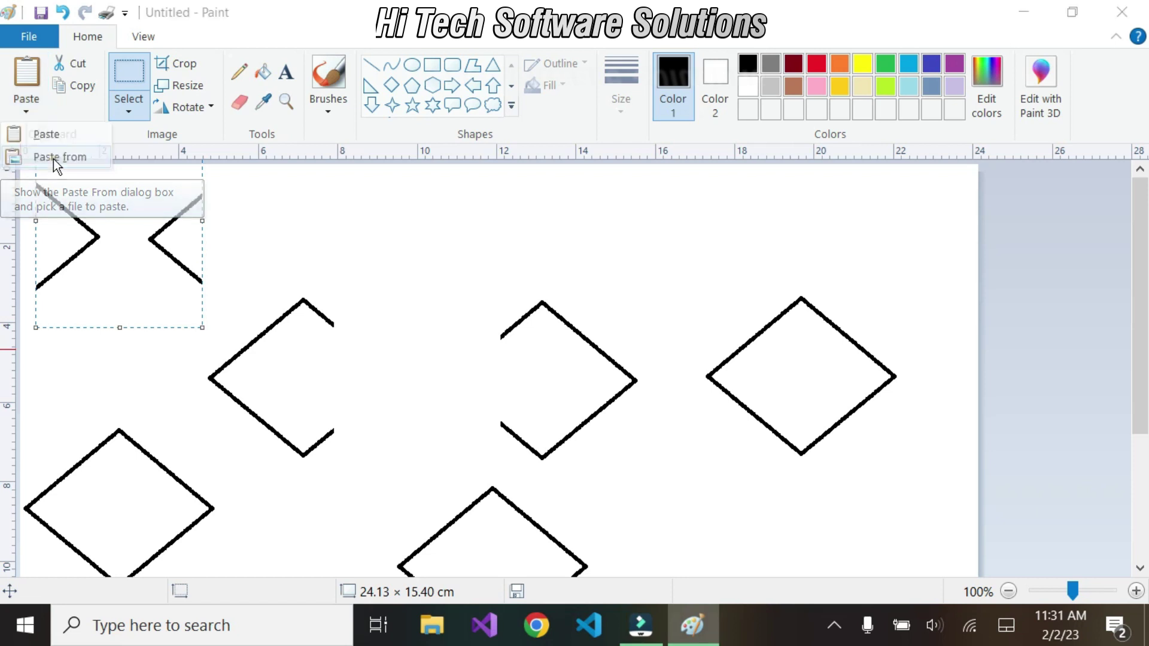
{"action": "scroll", "coordinate": [730, 321], "scroll_direction": "down", "scroll_amount": 3}
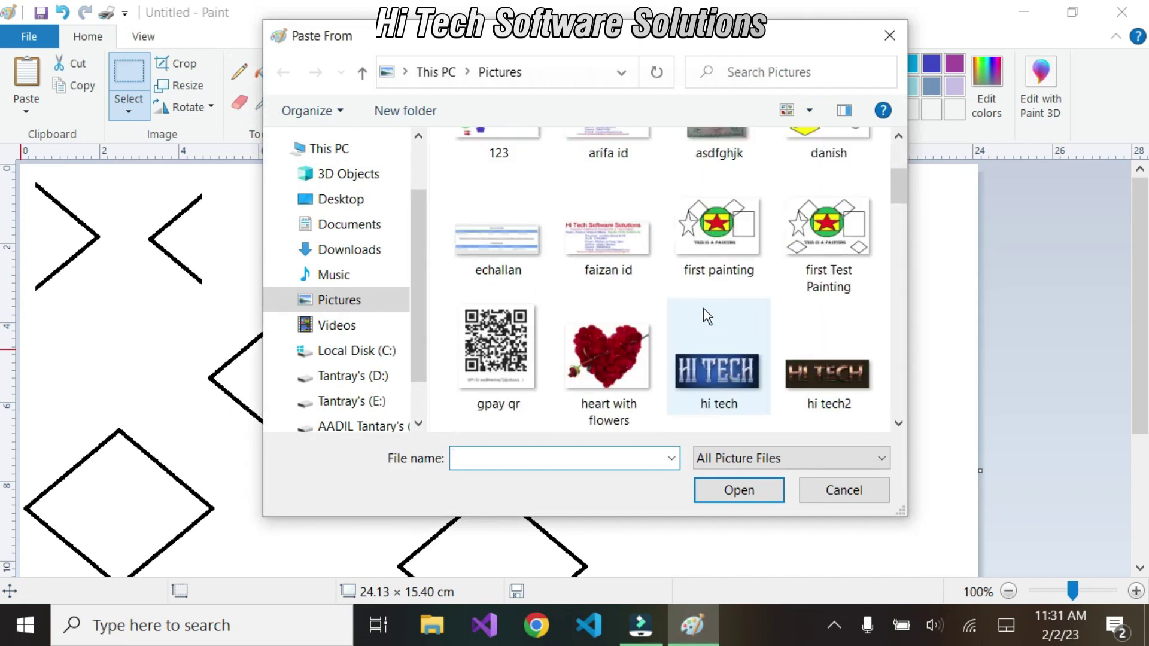
{"action": "left_click", "coordinate": [609, 358]}
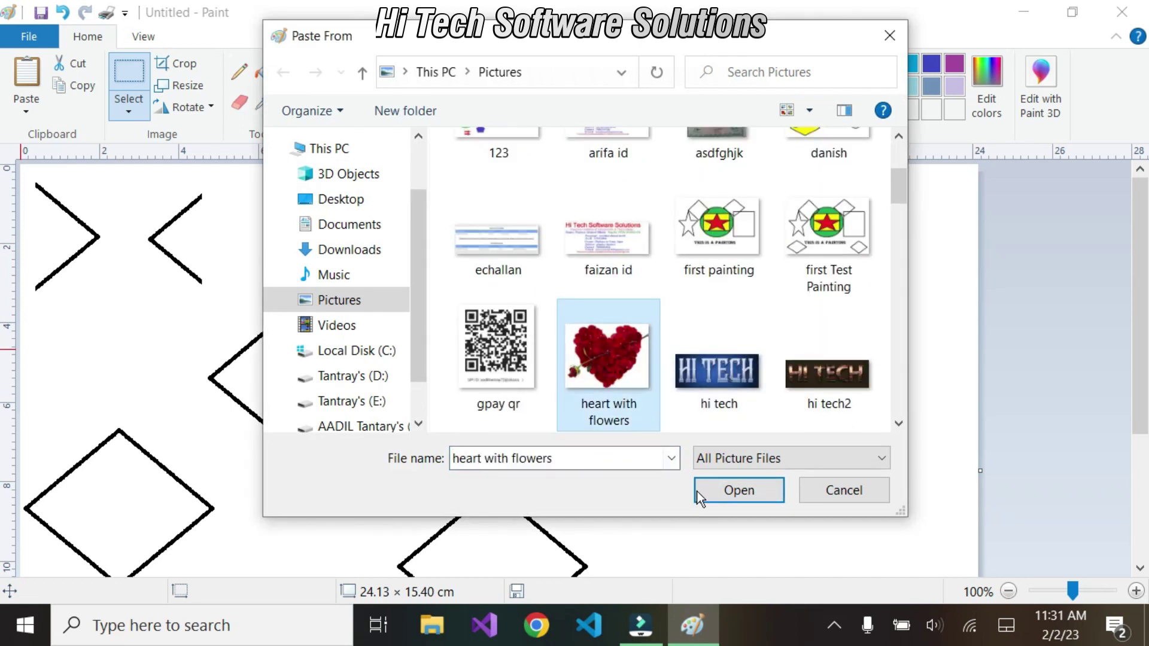
{"action": "left_click", "coordinate": [715, 488]}
Step: Resize the pasted heart picture to about 10.08 × 6.78 cm and place it at the left side of the canvas
{"action": "scroll", "coordinate": [723, 417], "scroll_direction": "down", "scroll_amount": 5}
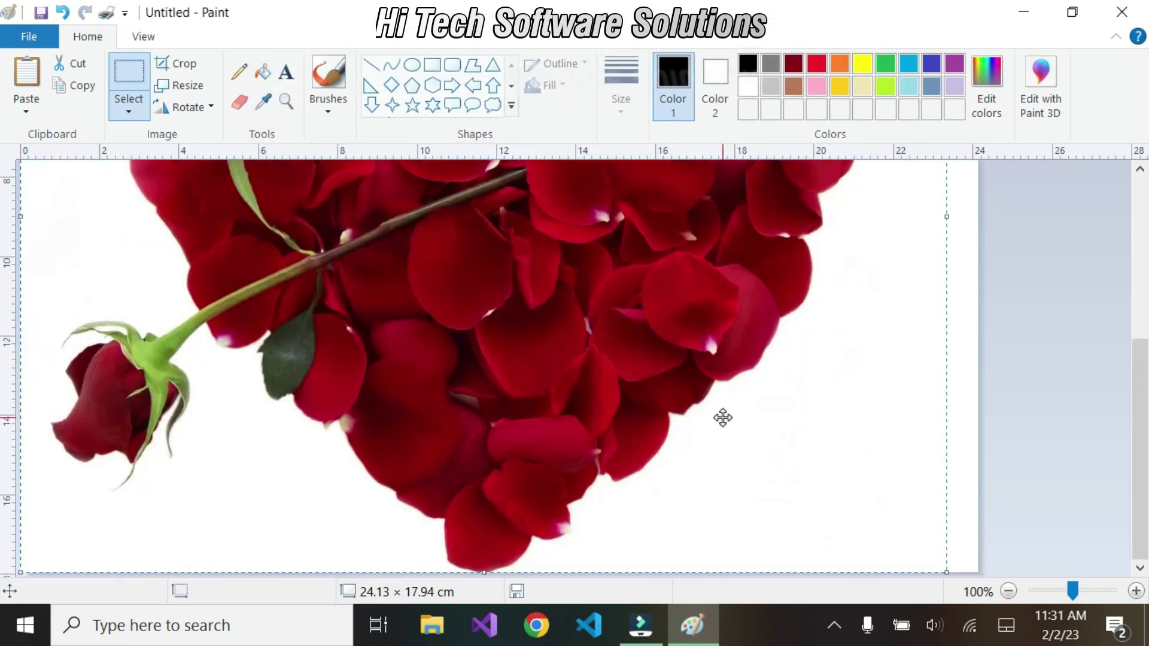
{"action": "left_click_drag", "start_coordinate": [937, 572], "coordinate": [450, 239]}
{"action": "scroll", "coordinate": [317, 328], "scroll_direction": "up", "scroll_amount": 5}
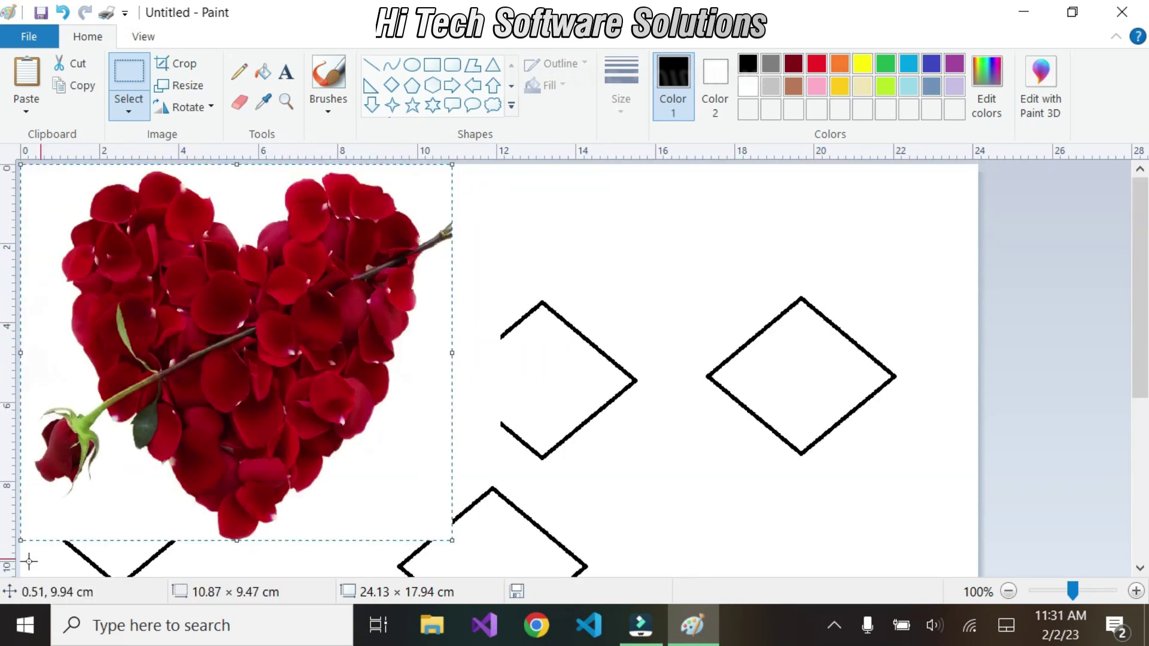
{"action": "left_click_drag", "start_coordinate": [20, 540], "coordinate": [52, 366]}
{"action": "left_click_drag", "start_coordinate": [210, 324], "coordinate": [383, 441]}
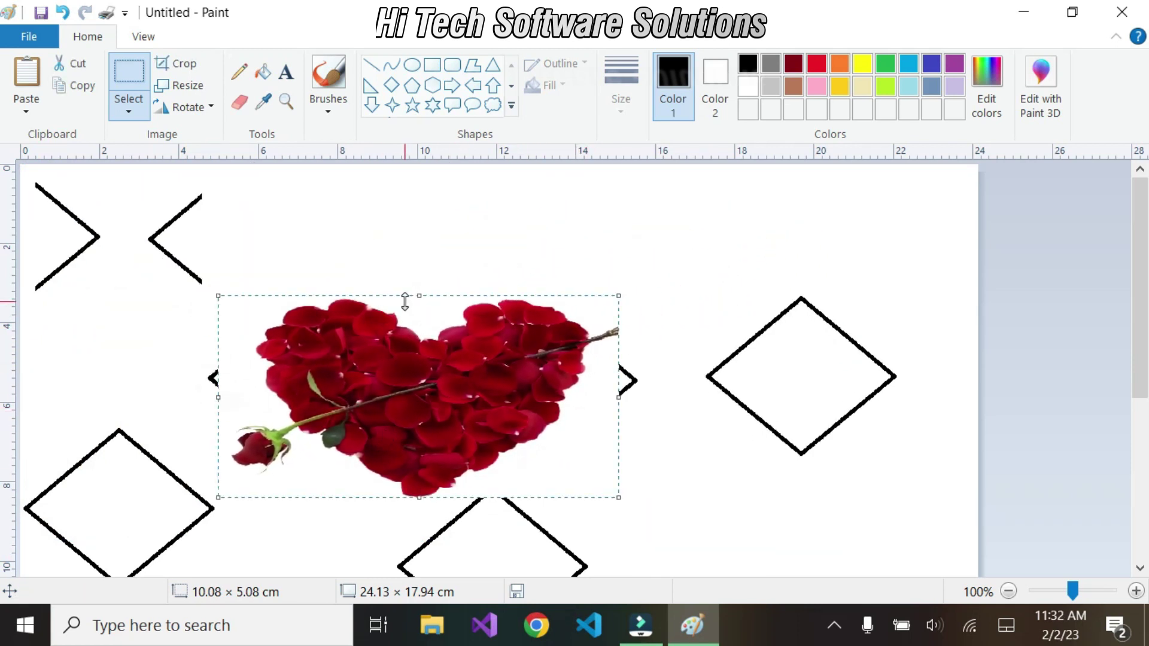
{"action": "left_click_drag", "start_coordinate": [423, 293], "coordinate": [420, 228]}
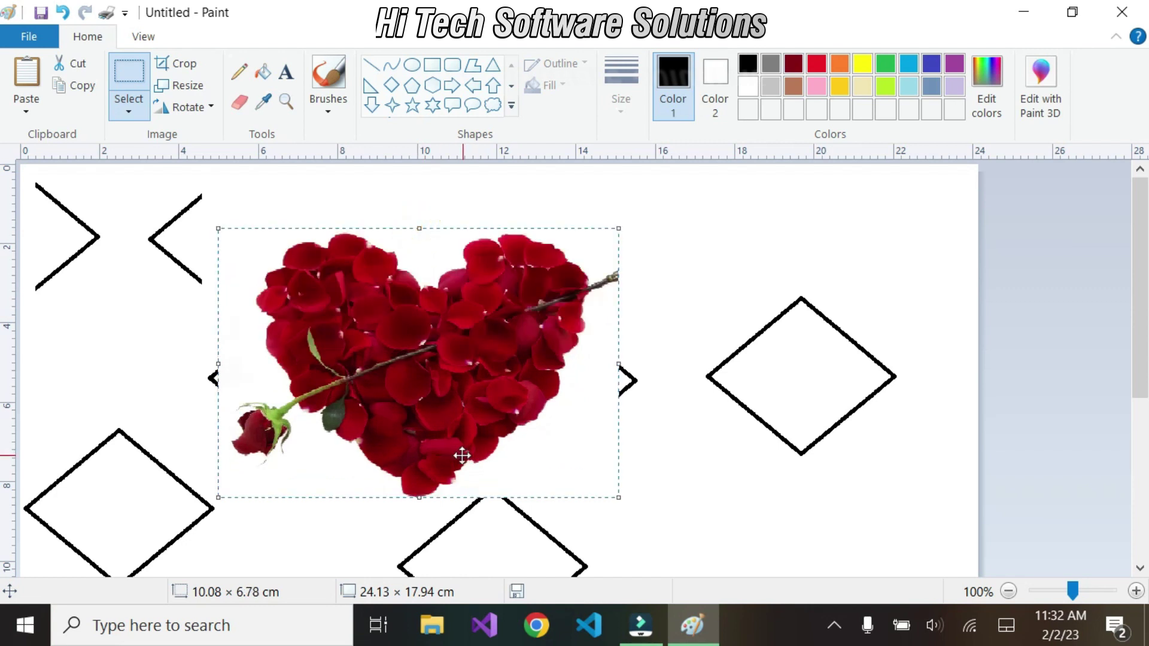
{"action": "left_click_drag", "start_coordinate": [431, 384], "coordinate": [213, 411]}
Step: Paste another picture from a file in the Pictures folder
{"action": "left_click", "coordinate": [26, 113]}
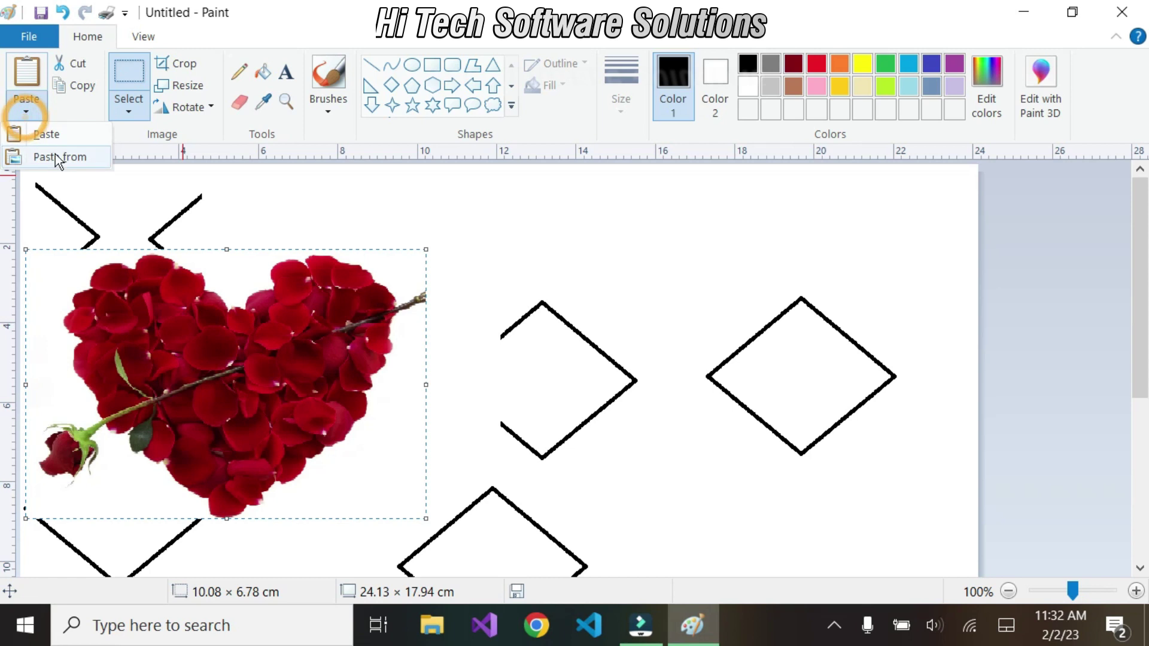
{"action": "left_click", "coordinate": [58, 157]}
{"action": "scroll", "coordinate": [616, 312], "scroll_direction": "down", "scroll_amount": 5}
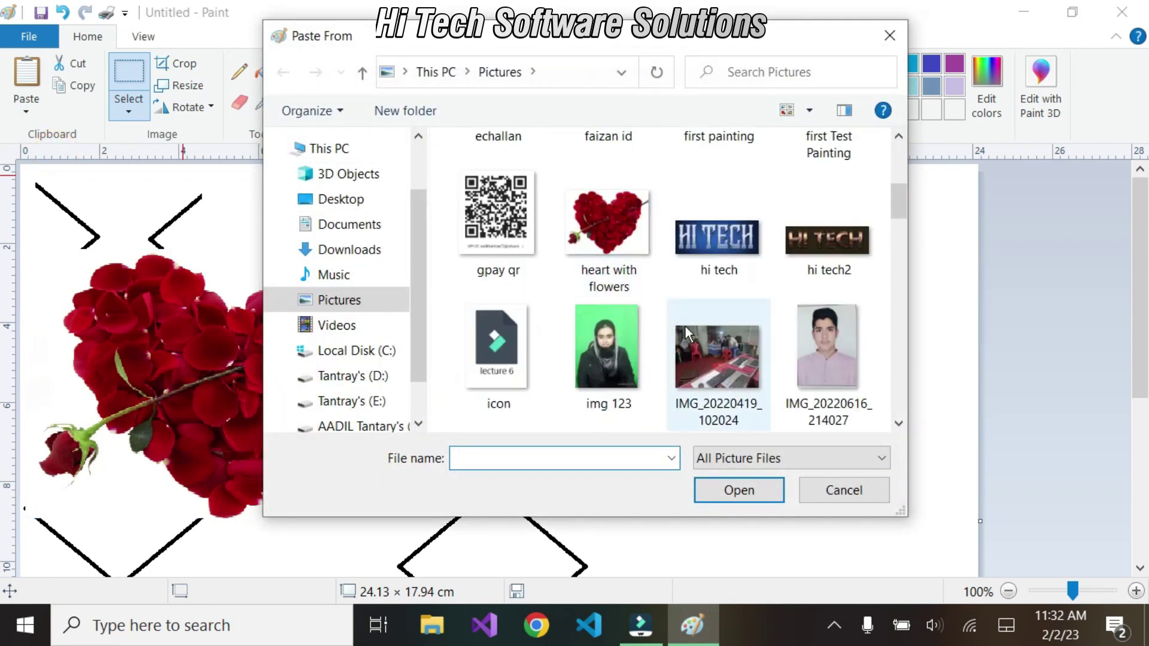
{"action": "double_click", "coordinate": [807, 432]}
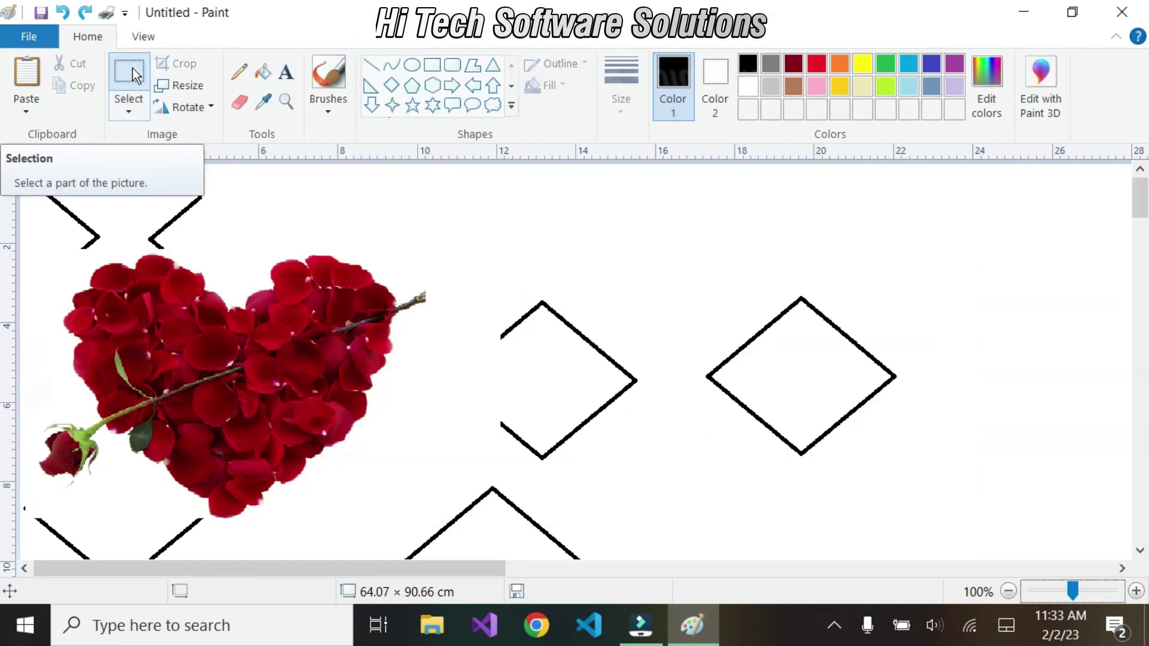
Step: Make rectangular selections around the right half of the heart and the left half of the rightmost diamond
{"action": "left_click", "coordinate": [131, 67]}
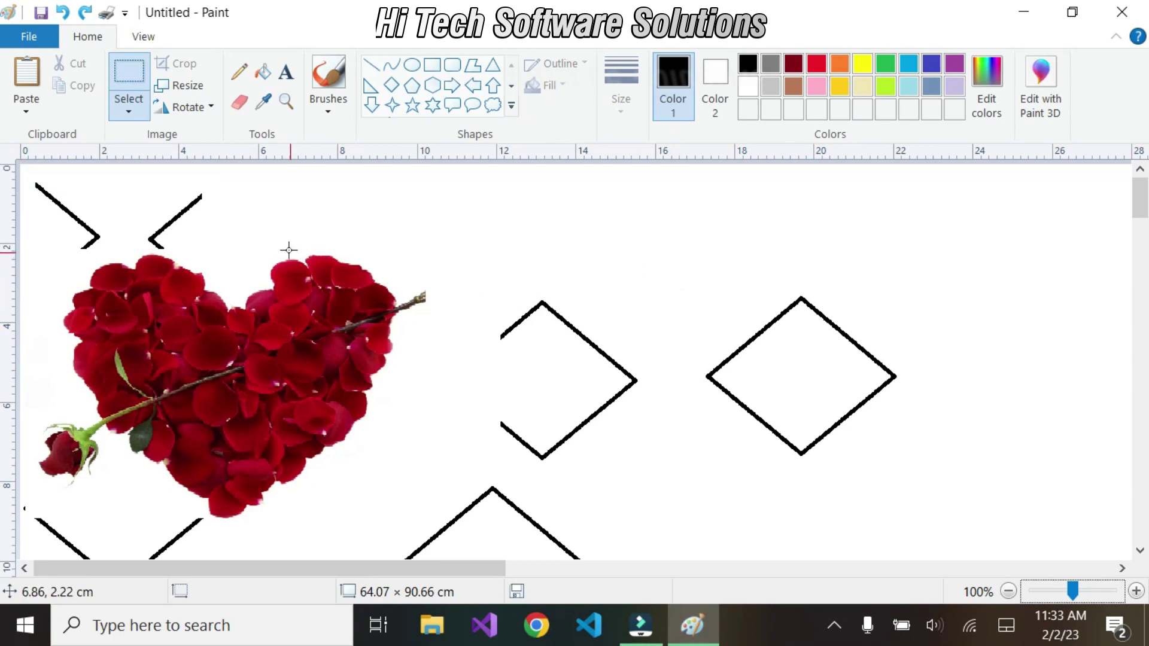
{"action": "left_click_drag", "start_coordinate": [246, 216], "coordinate": [416, 514]}
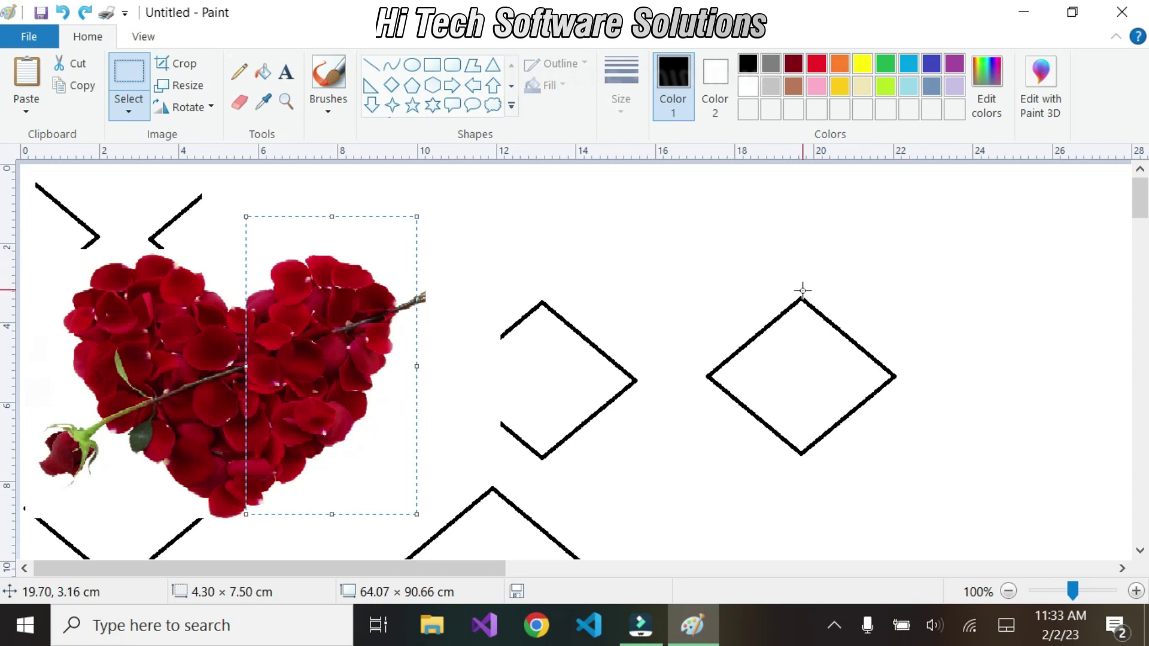
{"action": "left_click_drag", "start_coordinate": [802, 281], "coordinate": [692, 475]}
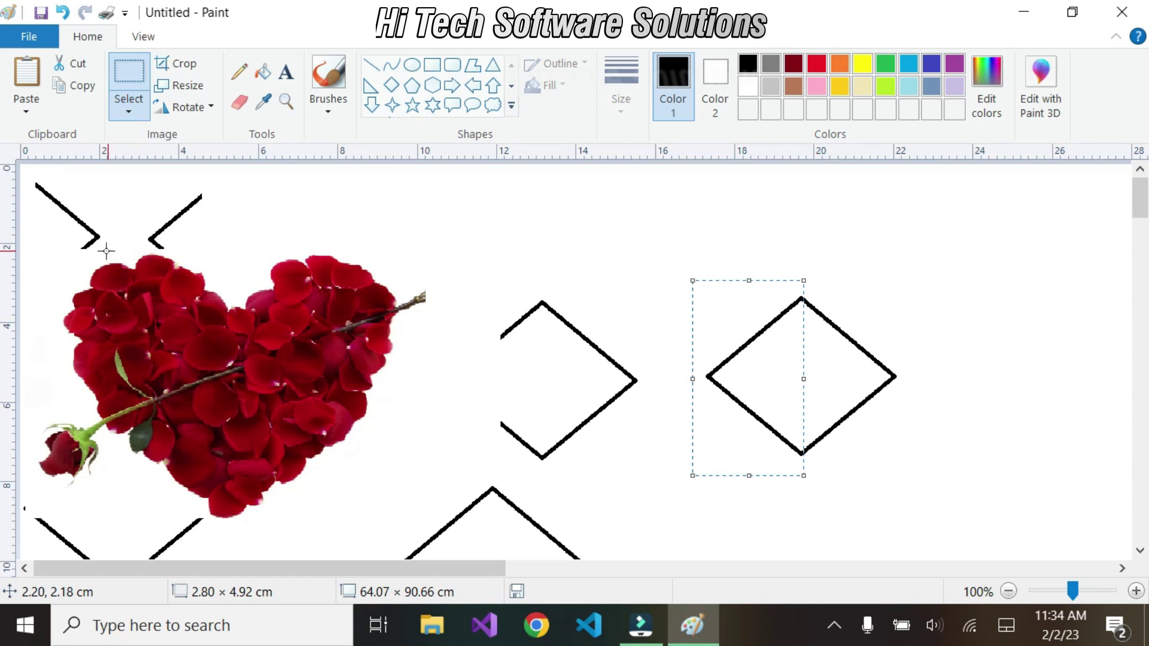
Step: Select the whole heart picture with a rectangle of about 10.04 × 6.74 cm and move it over the diamonds on the right
{"action": "left_click_drag", "start_coordinate": [58, 251], "coordinate": [418, 523]}
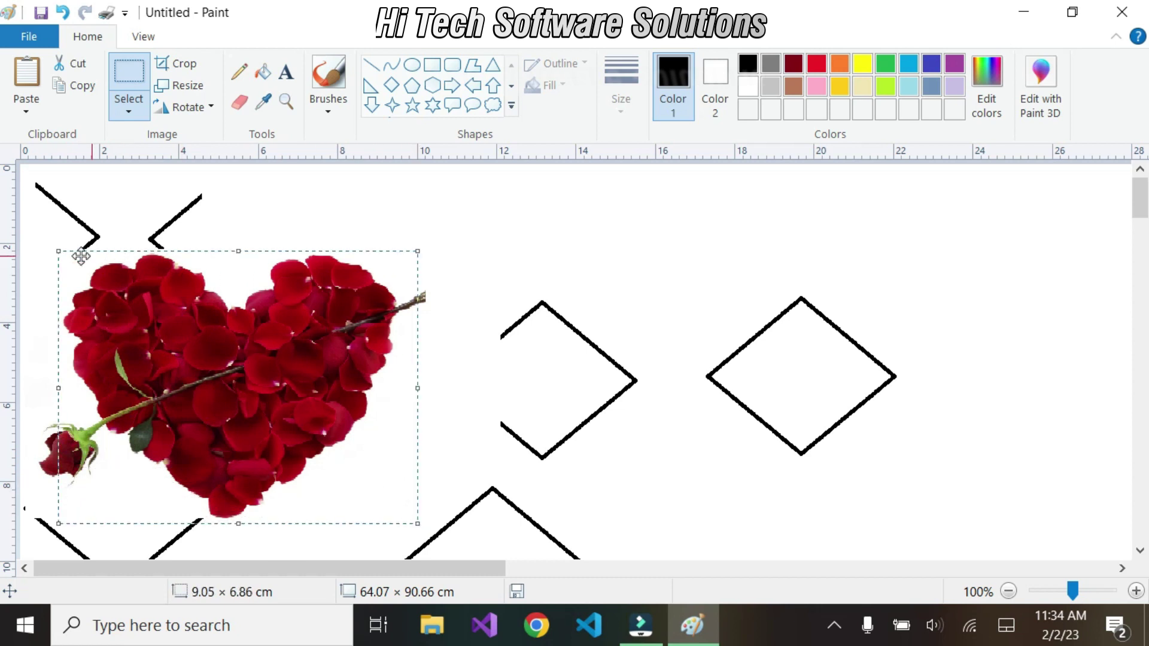
{"action": "left_click_drag", "start_coordinate": [36, 255], "coordinate": [433, 519]}
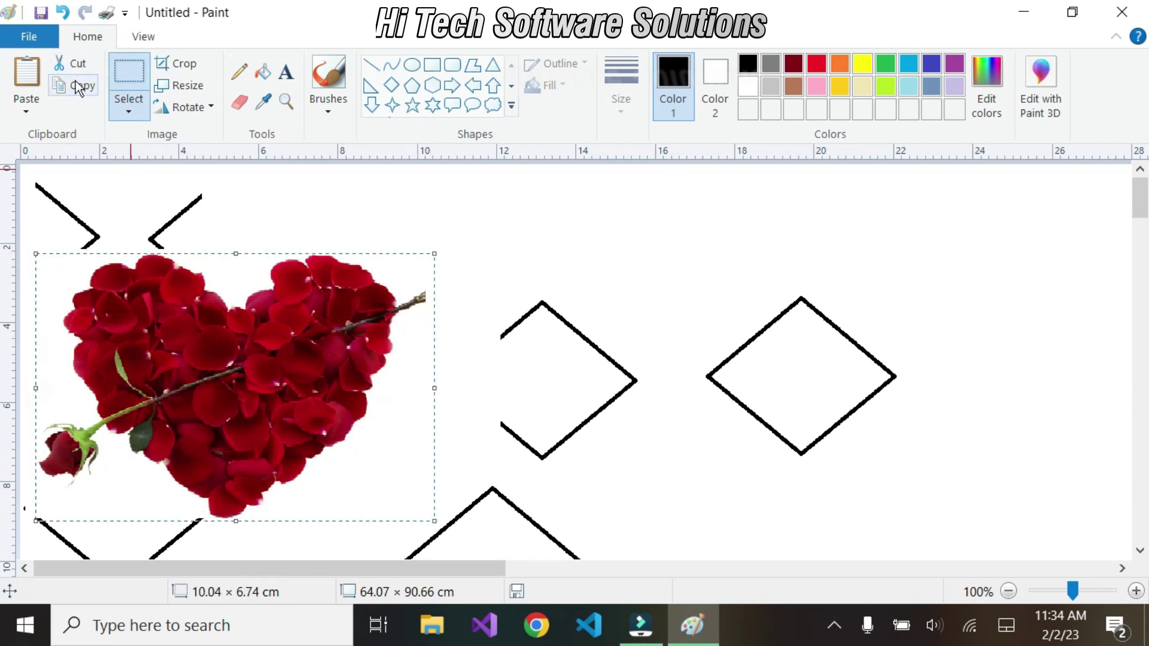
{"action": "left_click_drag", "start_coordinate": [164, 374], "coordinate": [630, 387]}
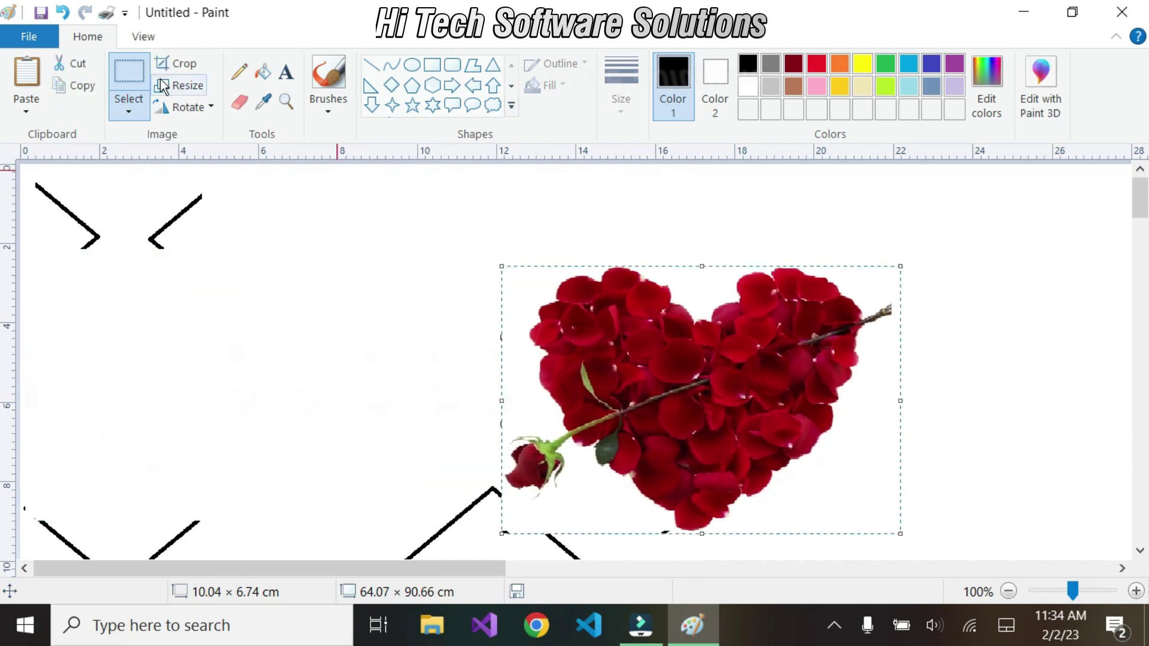
Step: Copy the selected heart picture and paste a duplicate in the left part of the canvas
{"action": "left_click", "coordinate": [67, 85]}
{"action": "left_click", "coordinate": [27, 75]}
{"action": "left_click_drag", "start_coordinate": [186, 269], "coordinate": [238, 355]}
{"action": "scroll", "coordinate": [370, 287], "scroll_direction": "down", "scroll_amount": 5}
{"action": "scroll", "coordinate": [321, 331], "scroll_direction": "up", "scroll_amount": 5}
Step: Outline the right half of the heart with a free-form selection and shift the piece slightly
{"action": "left_click", "coordinate": [144, 117]}
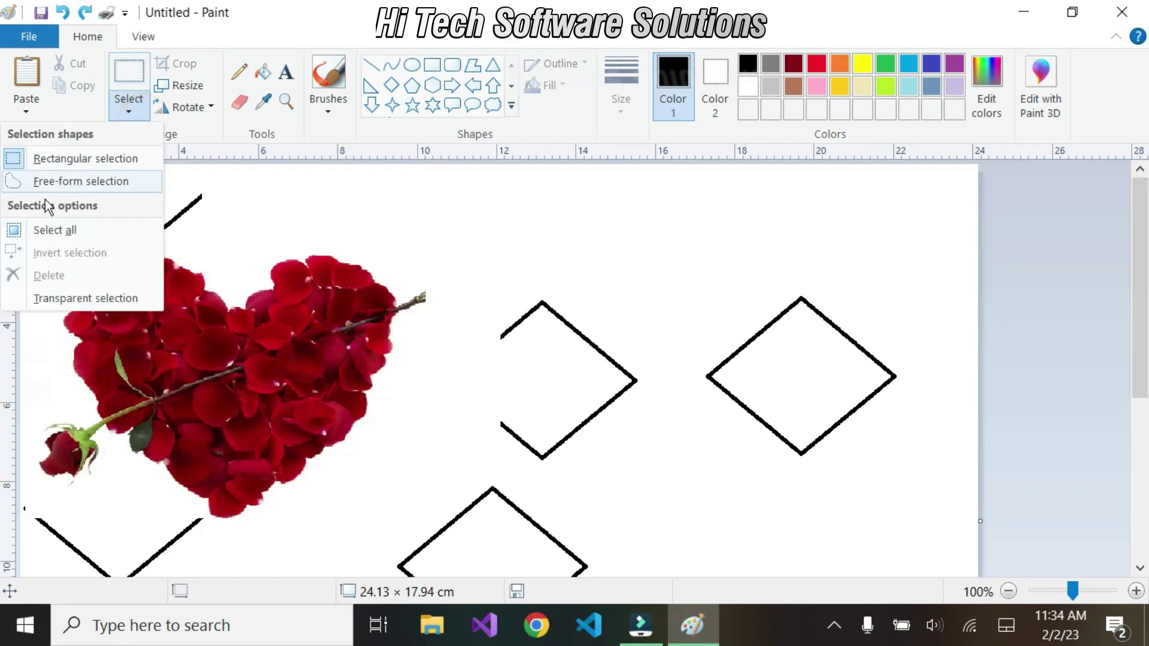
{"action": "left_click", "coordinate": [81, 181]}
{"action": "mouse_move", "coordinate": [254, 353]}
{"action": "left_mouse_down"}
{"action": "mouse_move", "coordinate": [254, 302]}
{"action": "mouse_move", "coordinate": [360, 211]}
{"action": "mouse_move", "coordinate": [471, 341]}
{"action": "mouse_move", "coordinate": [440, 467]}
{"action": "mouse_move", "coordinate": [273, 490]}
{"action": "mouse_move", "coordinate": [233, 441]}
{"action": "mouse_move", "coordinate": [242, 352]}
{"action": "mouse_move", "coordinate": [271, 308]}
{"action": "mouse_move", "coordinate": [265, 287]}
{"action": "mouse_move", "coordinate": [242, 291]}
{"action": "left_mouse_up"}
{"action": "mouse_move", "coordinate": [231, 350]}
{"action": "left_mouse_down"}
{"action": "mouse_move", "coordinate": [236, 510]}
{"action": "mouse_move", "coordinate": [392, 506]}
{"action": "left_mouse_up"}
{"action": "mouse_move", "coordinate": [286, 383]}
{"action": "left_mouse_down"}
{"action": "mouse_move", "coordinate": [467, 383]}
{"action": "mouse_move", "coordinate": [269, 380]}
{"action": "mouse_move", "coordinate": [279, 375]}
{"action": "left_mouse_up"}
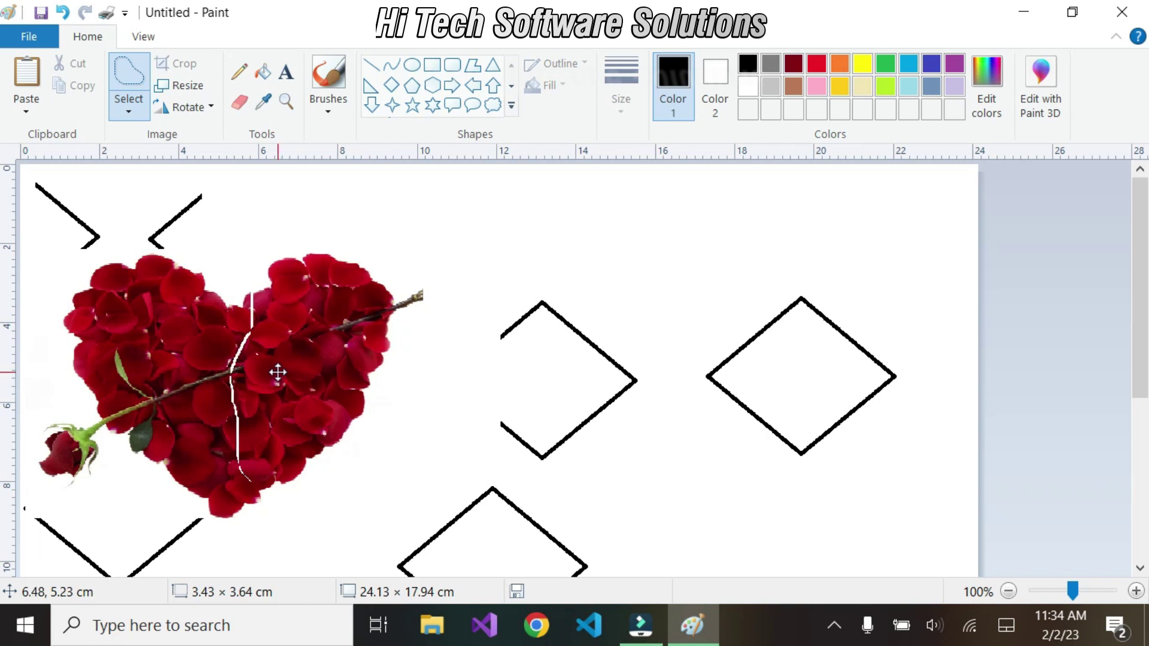
{"action": "left_click_drag", "start_coordinate": [279, 375], "coordinate": [277, 374]}
Step: Select the entire picture, move it about 1.5 cm right and 1 cm down, and deselect it
{"action": "left_click", "coordinate": [129, 111]}
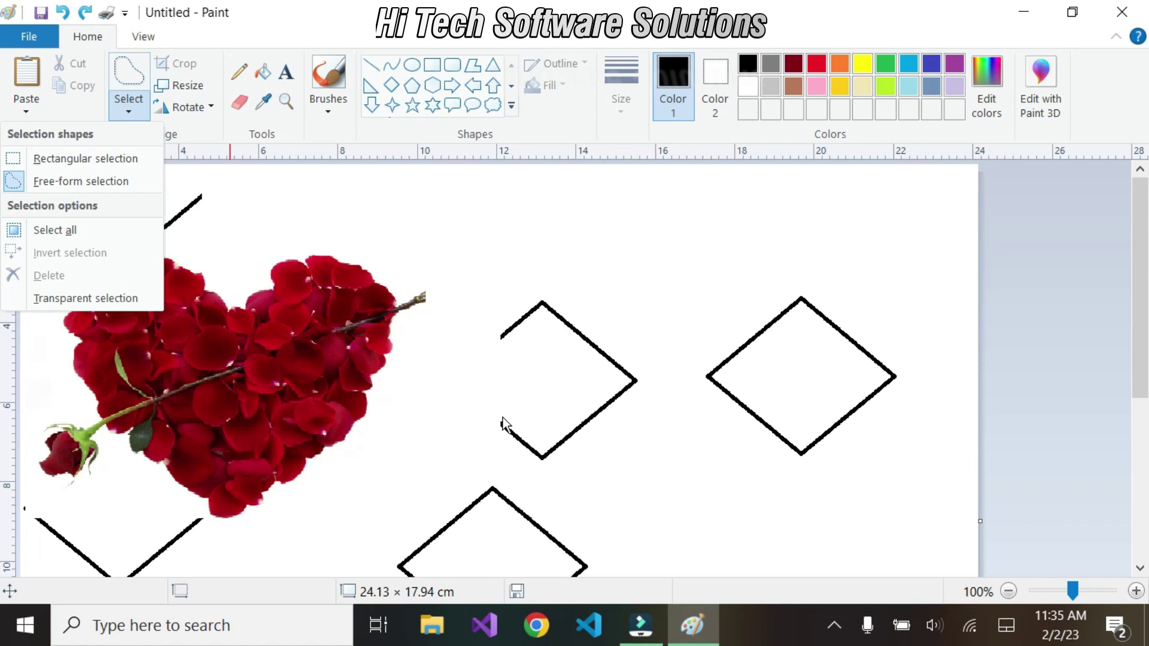
{"action": "left_click", "coordinate": [77, 231]}
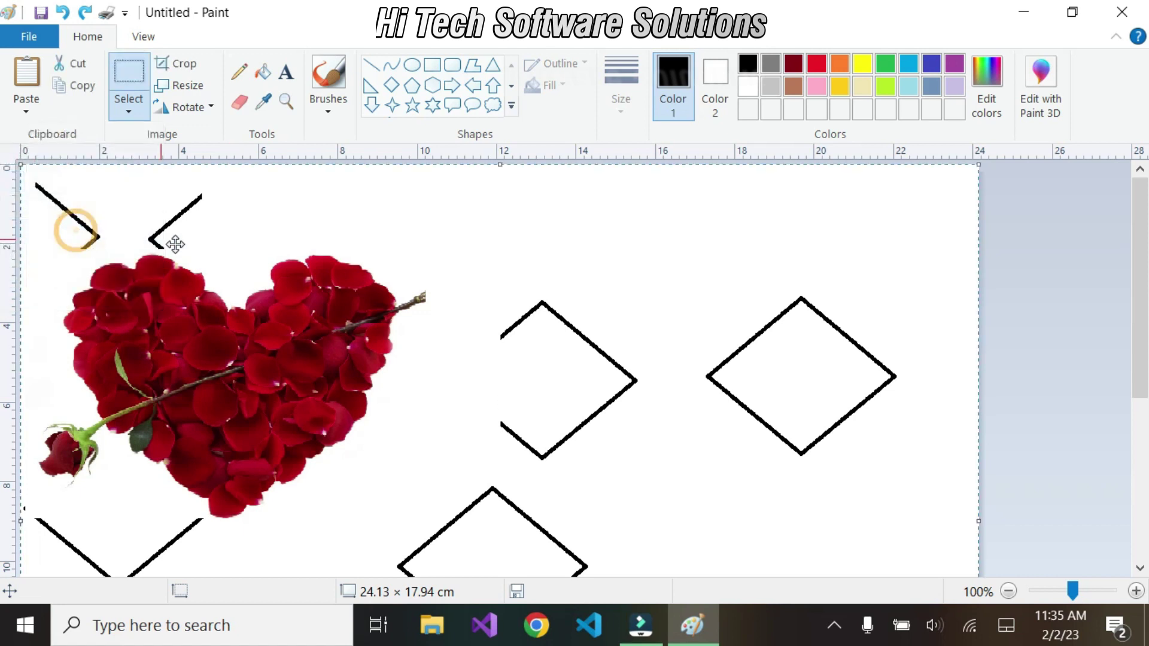
{"action": "left_click_drag", "start_coordinate": [287, 377], "coordinate": [331, 413]}
{"action": "left_click", "coordinate": [131, 109]}
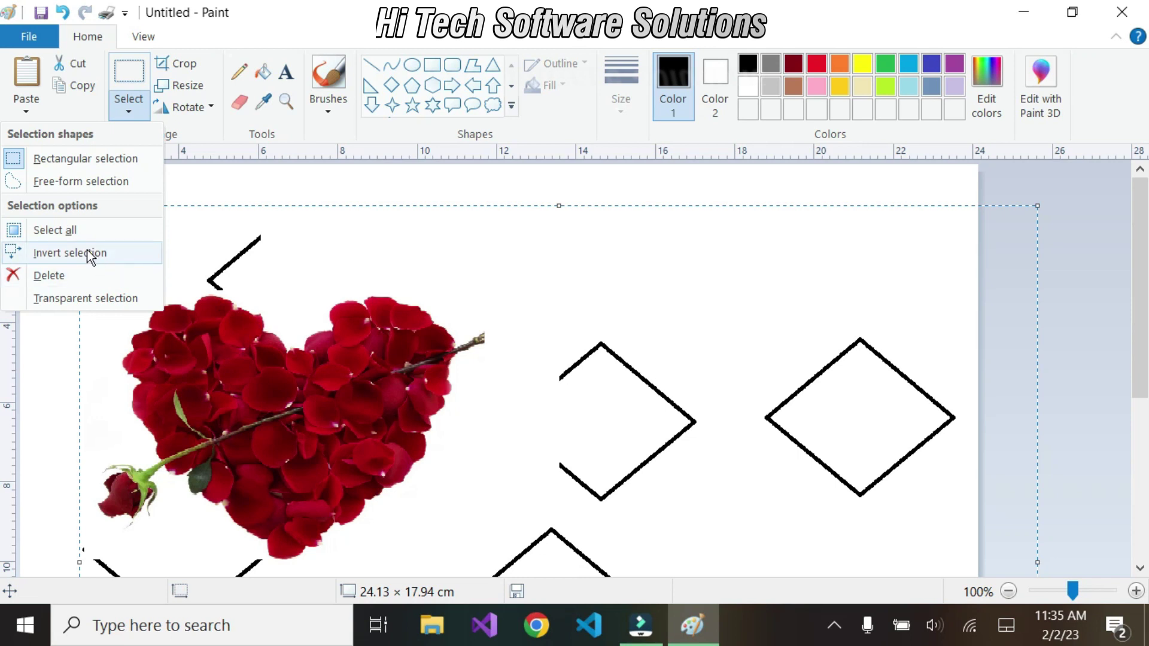
{"action": "left_click", "coordinate": [357, 185]}
{"action": "left_click", "coordinate": [50, 246]}
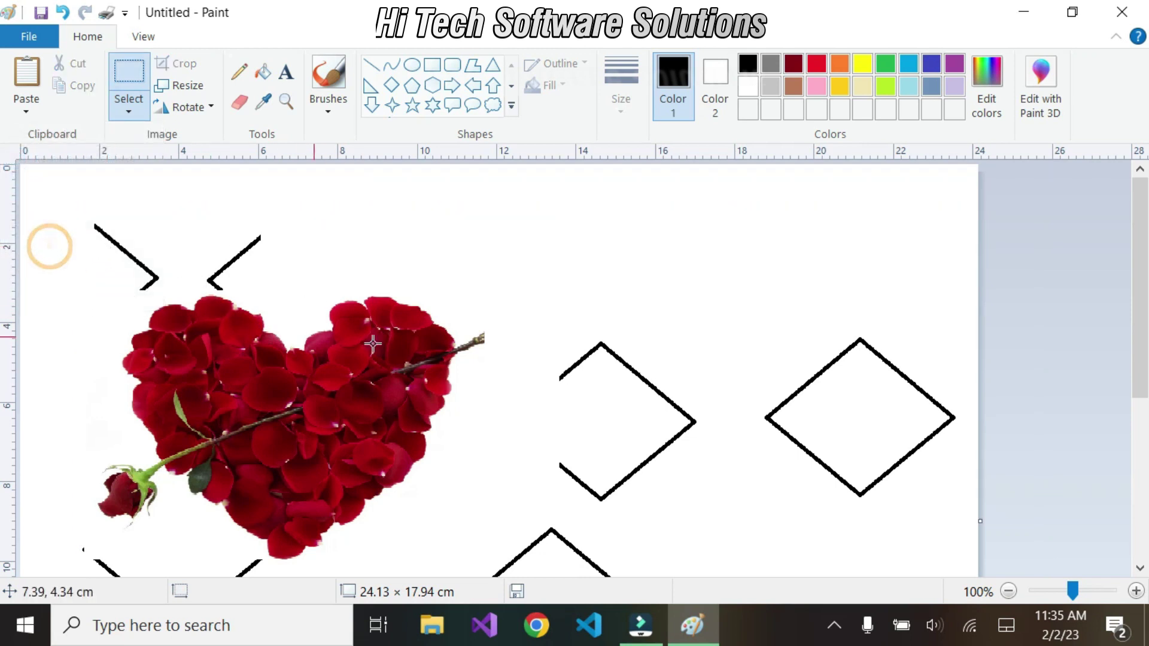
Step: Select the cut-off diamond with a rectangle of about 4.09 × 4.64 cm, invert the selection, and shift everything else slightly right and down
{"action": "left_click_drag", "start_coordinate": [540, 334], "coordinate": [701, 517]}
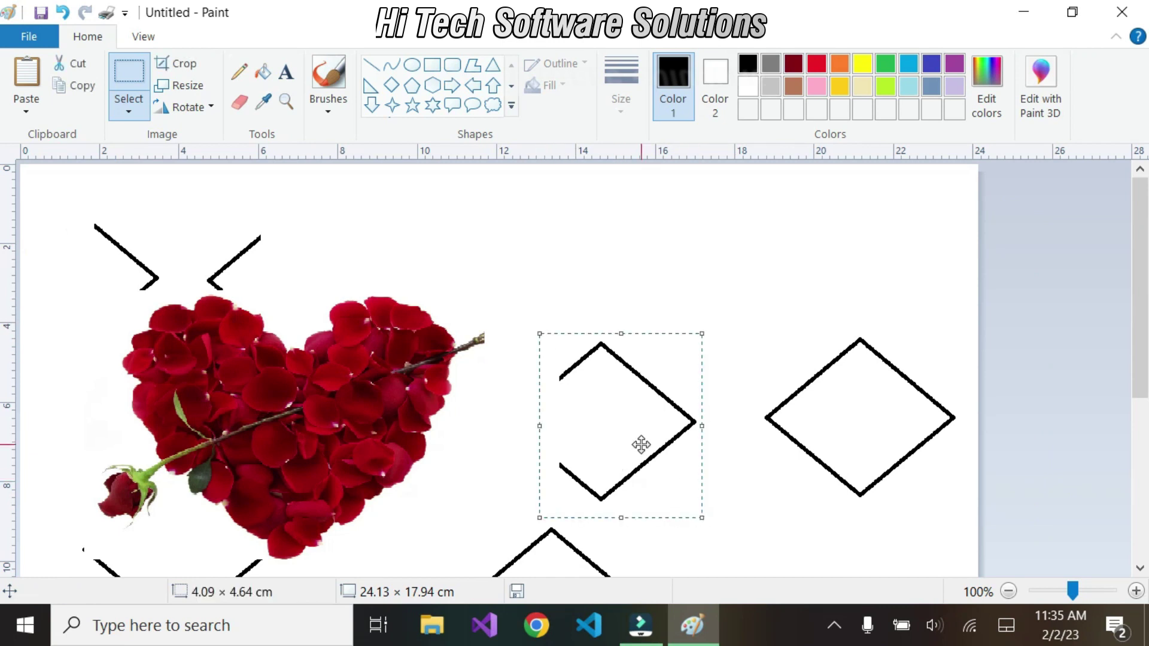
{"action": "left_click", "coordinate": [143, 114]}
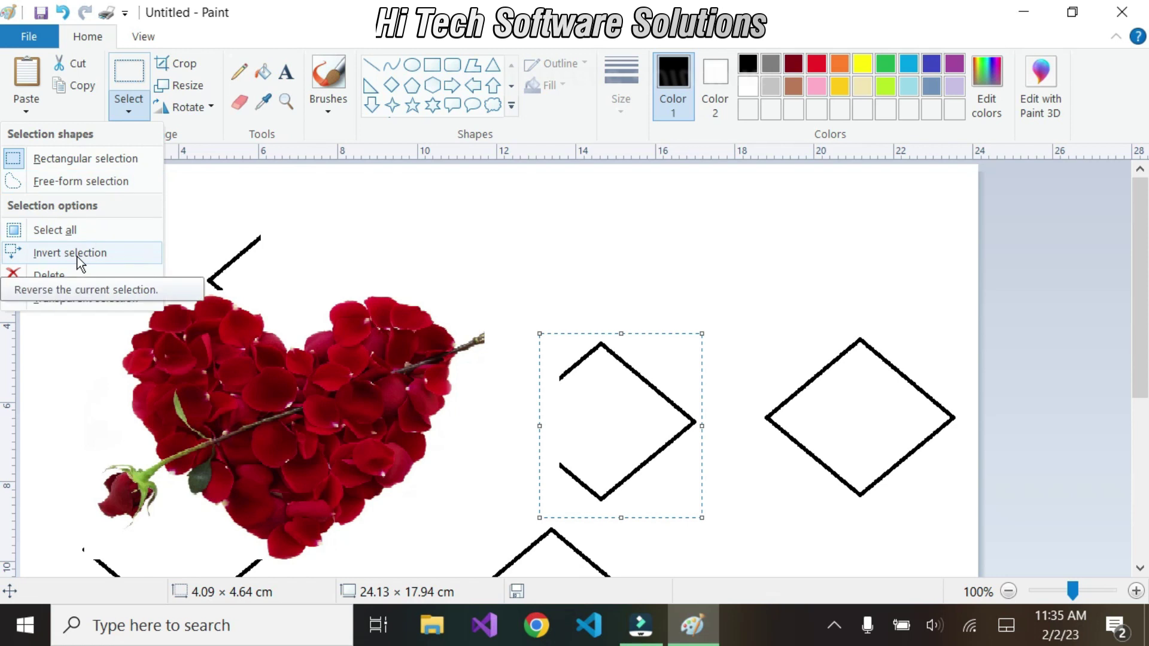
{"action": "left_click", "coordinate": [77, 257]}
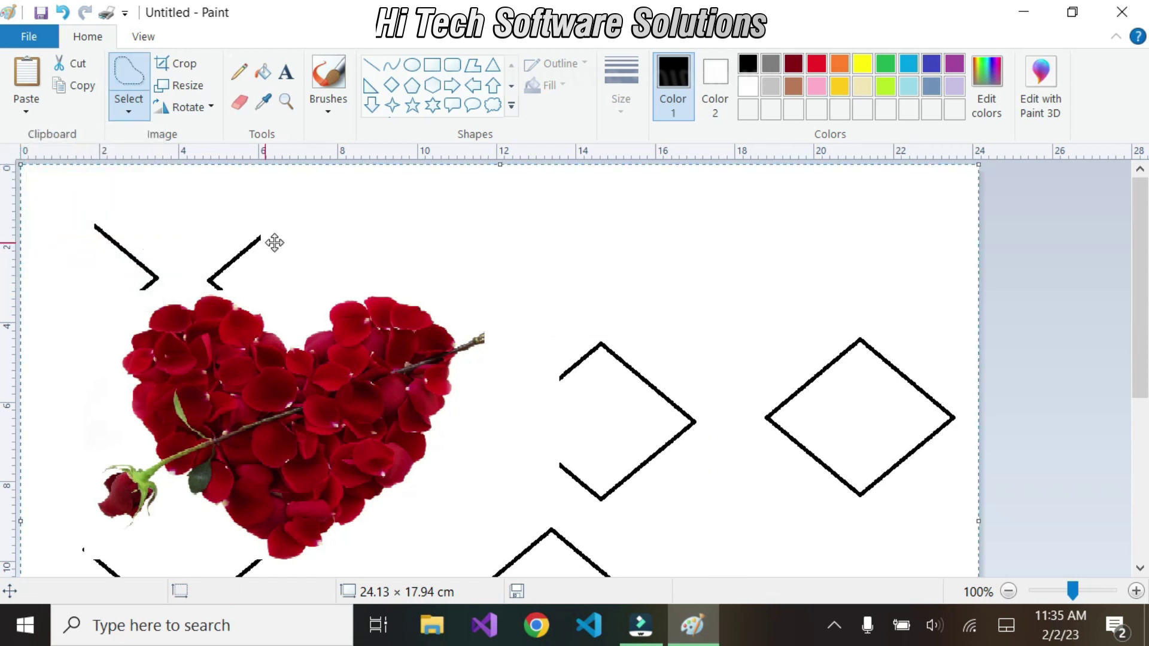
{"action": "mouse_move", "coordinate": [256, 388]}
{"action": "left_mouse_down"}
{"action": "mouse_move", "coordinate": [419, 374]}
{"action": "mouse_move", "coordinate": [36, 388]}
{"action": "mouse_move", "coordinate": [357, 414]}
{"action": "mouse_move", "coordinate": [305, 410]}
{"action": "mouse_move", "coordinate": [372, 413]}
{"action": "mouse_move", "coordinate": [10, 397]}
{"action": "mouse_move", "coordinate": [258, 398]}
{"action": "left_mouse_up"}
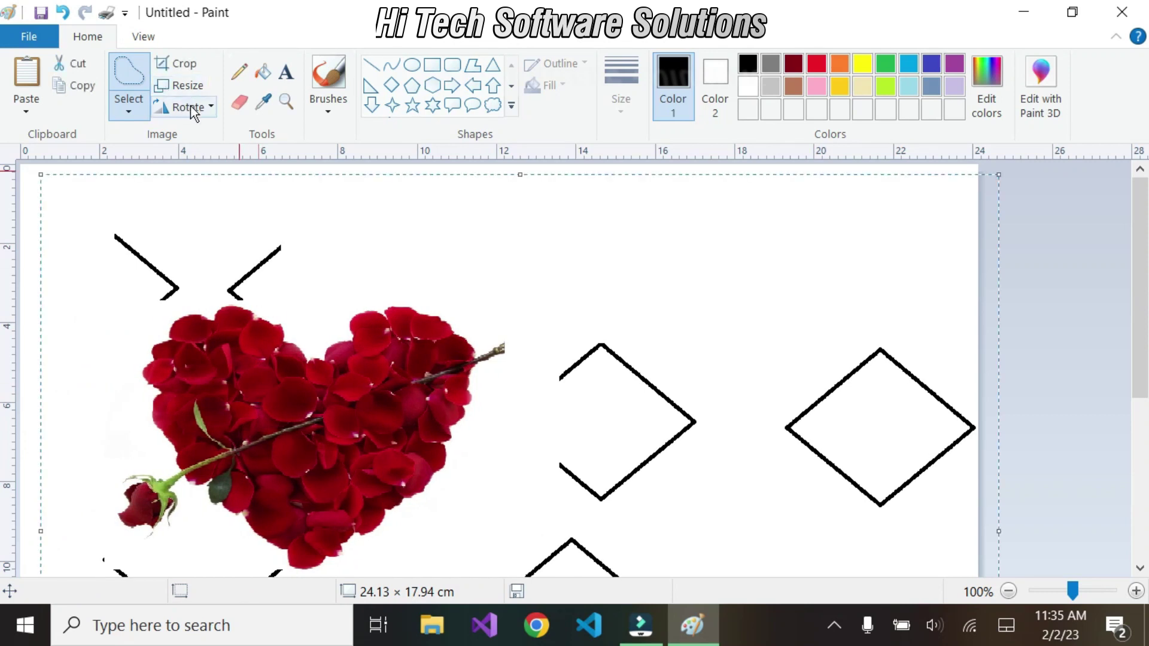
Step: Turn on transparent selection, move the inverted selection about 1.9 cm left and 0.4 cm up, and deselect it
{"action": "left_click", "coordinate": [134, 114]}
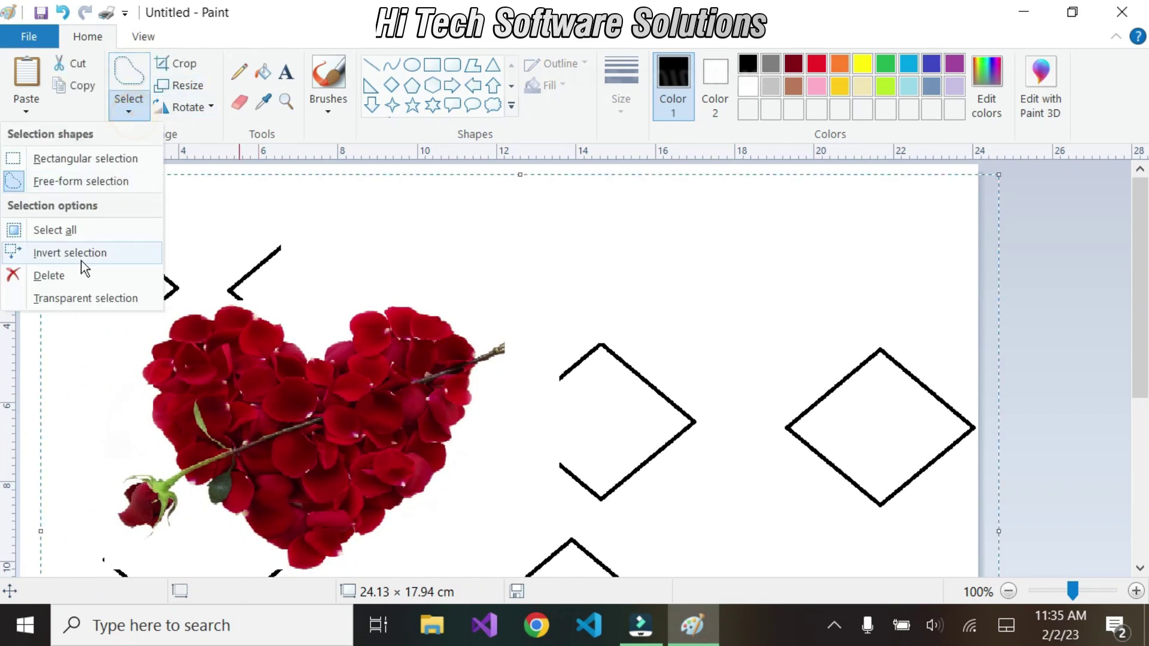
{"action": "left_click", "coordinate": [86, 299]}
{"action": "left_click_drag", "start_coordinate": [336, 372], "coordinate": [272, 357]}
{"action": "left_click", "coordinate": [603, 311]}
{"action": "left_click", "coordinate": [537, 303]}
{"action": "left_click", "coordinate": [953, 304]}
Step: Draw a pentagon of about 3.54 × 3.26 cm and position it in the empty area above the diamonds
{"action": "left_click", "coordinate": [411, 84]}
{"action": "left_click_drag", "start_coordinate": [485, 211], "coordinate": [626, 341]}
{"action": "left_click_drag", "start_coordinate": [571, 274], "coordinate": [521, 237]}
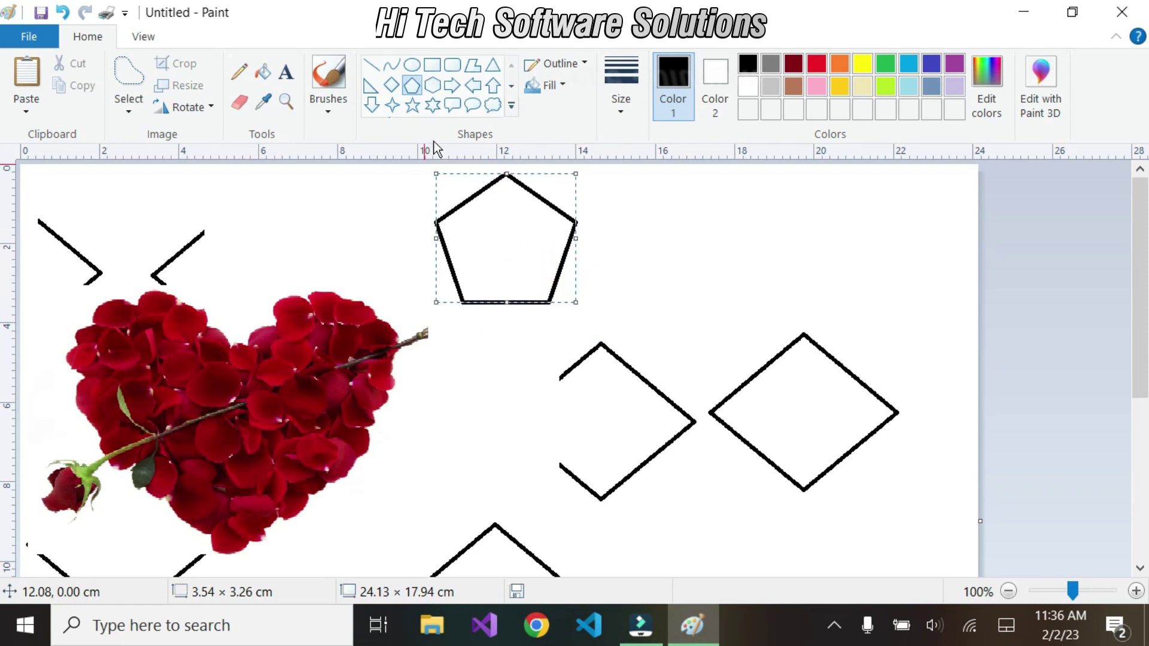
{"action": "left_click", "coordinate": [392, 199]}
Step: Select the pentagon with a rectangle of about 4.75 × 4.03 cm and move it slightly right and down
{"action": "left_click", "coordinate": [119, 113]}
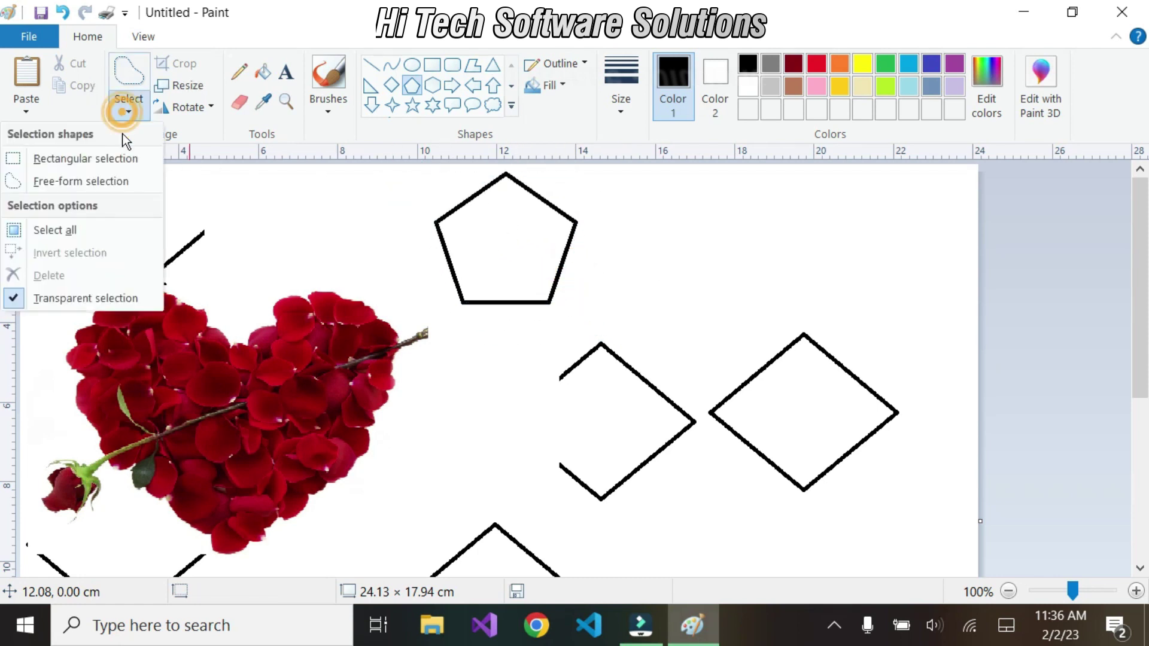
{"action": "left_click", "coordinate": [132, 159]}
{"action": "left_click_drag", "start_coordinate": [417, 170], "coordinate": [605, 329]}
{"action": "left_click_drag", "start_coordinate": [530, 243], "coordinate": [548, 273]}
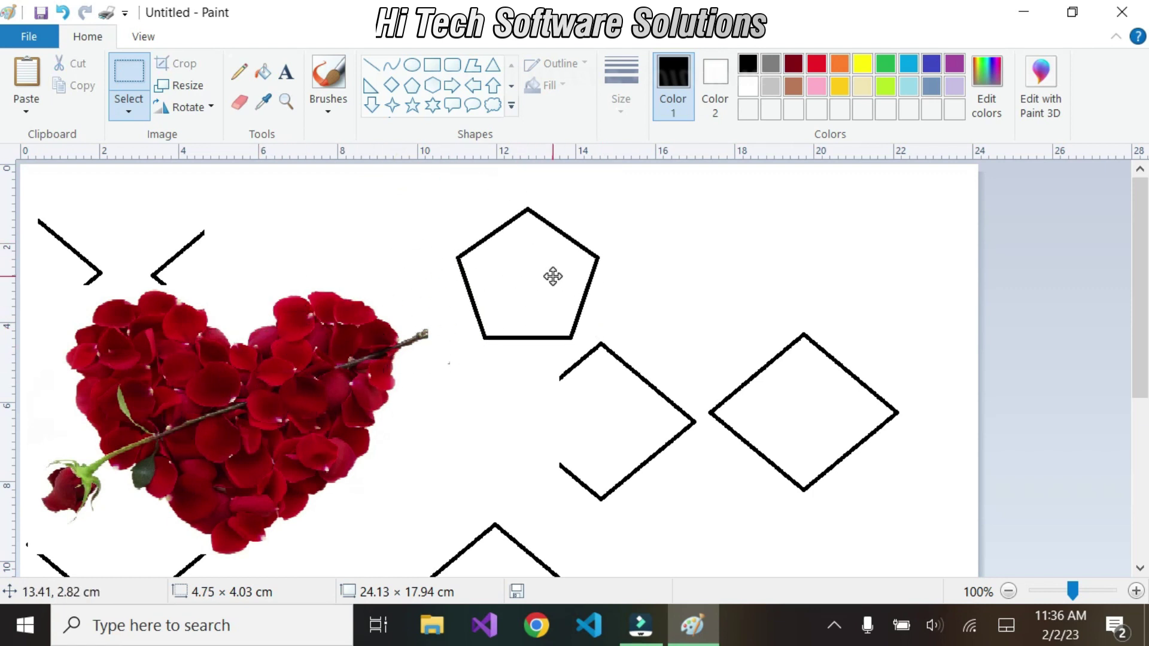
Step: Turn off transparent selection and move the selected pentagon onto the middle of the heart
{"action": "left_click", "coordinate": [130, 113]}
{"action": "left_click", "coordinate": [42, 303]}
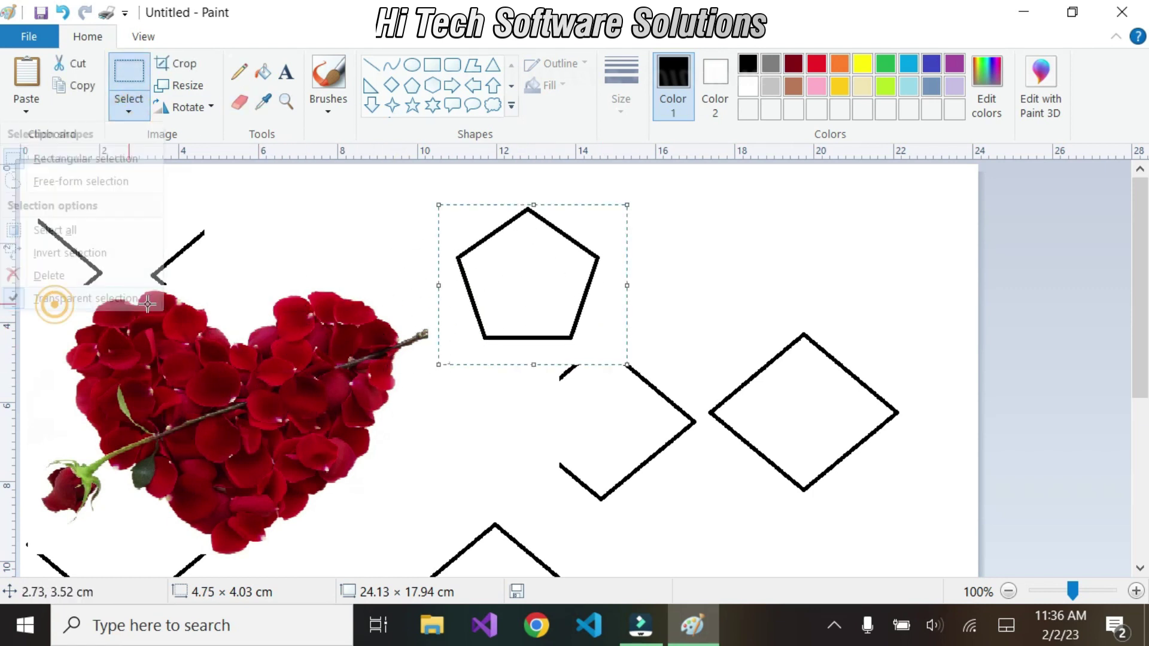
{"action": "left_click_drag", "start_coordinate": [508, 261], "coordinate": [213, 385]}
Step: Turn transparent selection back on and move the pentagon off the heart to the blank area at its upper right
{"action": "left_click", "coordinate": [129, 111]}
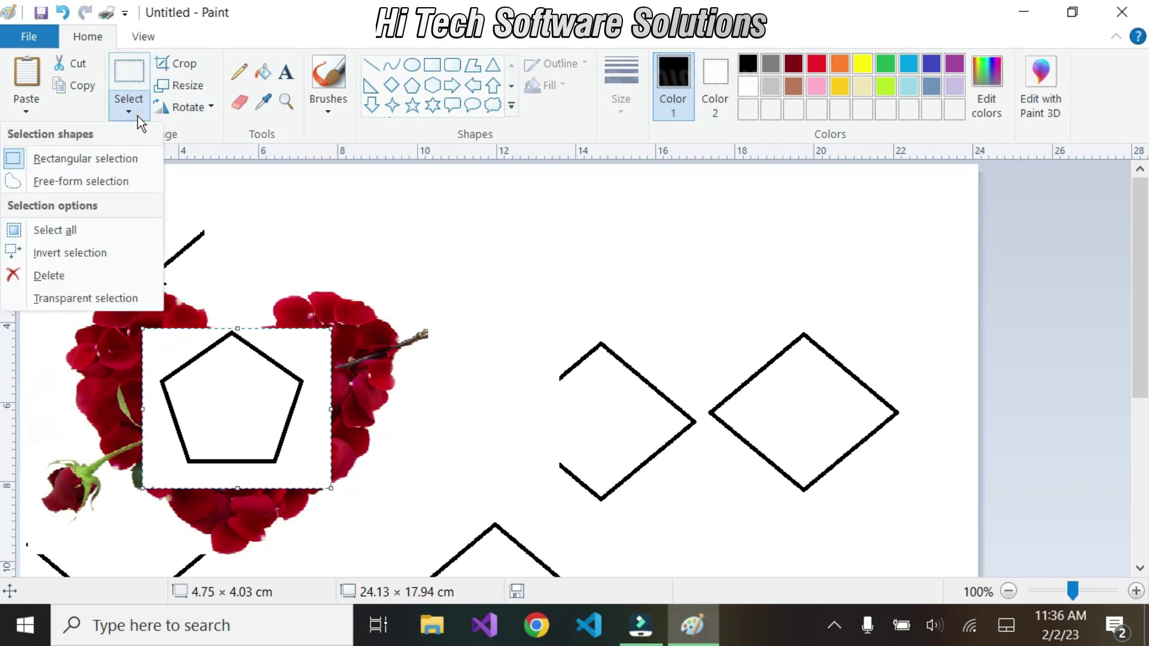
{"action": "left_click", "coordinate": [95, 302]}
{"action": "left_click_drag", "start_coordinate": [264, 401], "coordinate": [524, 268]}
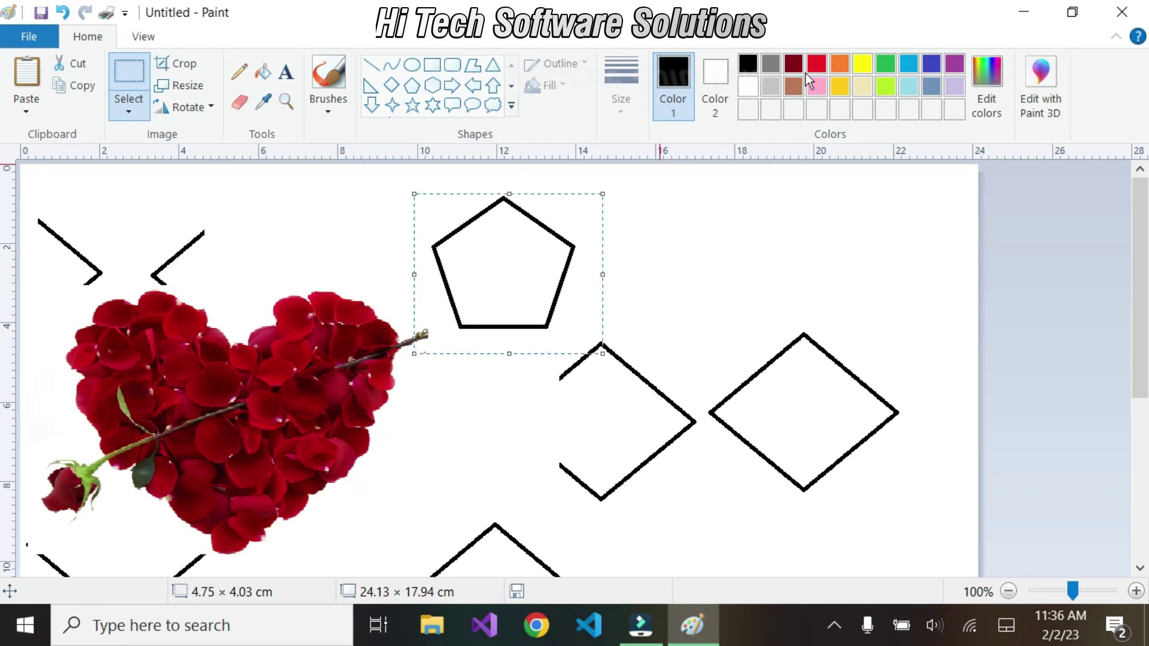
Step: Fill the pentagon with yellow
{"action": "left_click", "coordinate": [267, 69]}
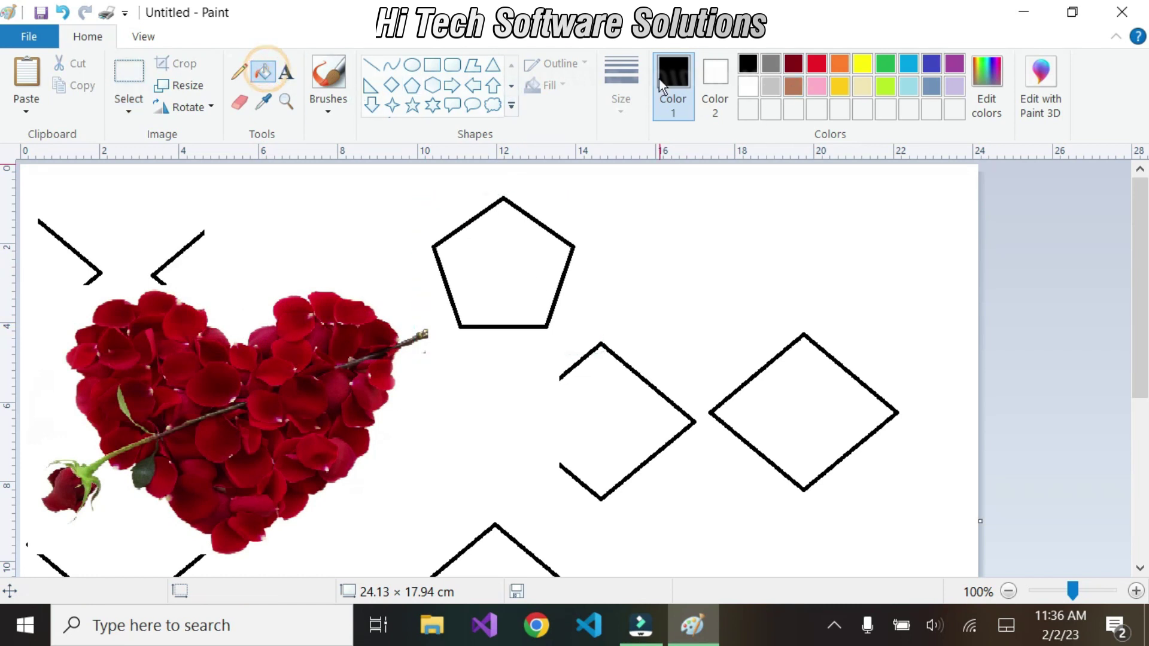
{"action": "left_click", "coordinate": [861, 62]}
{"action": "left_click", "coordinate": [477, 273]}
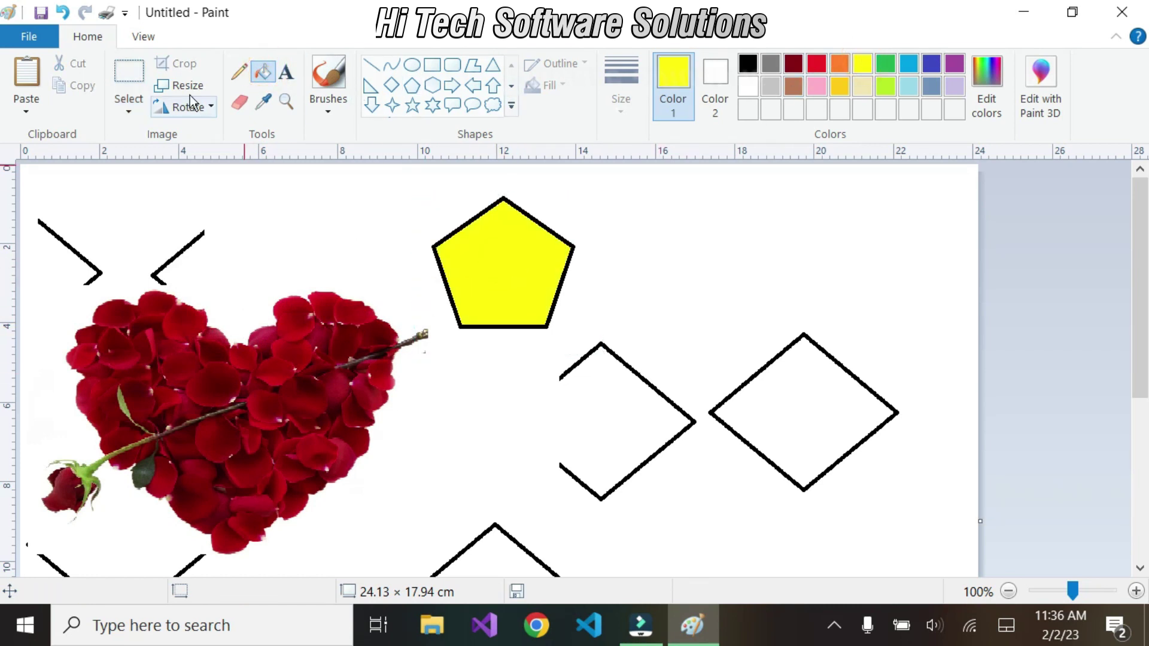
Step: Select the yellow pentagon with a rectangle of about 4.15 × 3.71 cm, turn off transparent selection, and shift it to the right
{"action": "left_click", "coordinate": [137, 81]}
{"action": "left_click_drag", "start_coordinate": [422, 189], "coordinate": [588, 337]}
{"action": "mouse_move", "coordinate": [514, 273]}
{"action": "left_mouse_down"}
{"action": "mouse_move", "coordinate": [385, 325]}
{"action": "mouse_move", "coordinate": [220, 417]}
{"action": "mouse_move", "coordinate": [441, 333]}
{"action": "mouse_move", "coordinate": [500, 260]}
{"action": "left_mouse_up"}
{"action": "left_click", "coordinate": [124, 117]}
{"action": "left_click", "coordinate": [61, 299]}
{"action": "left_click_drag", "start_coordinate": [512, 250], "coordinate": [572, 255]}
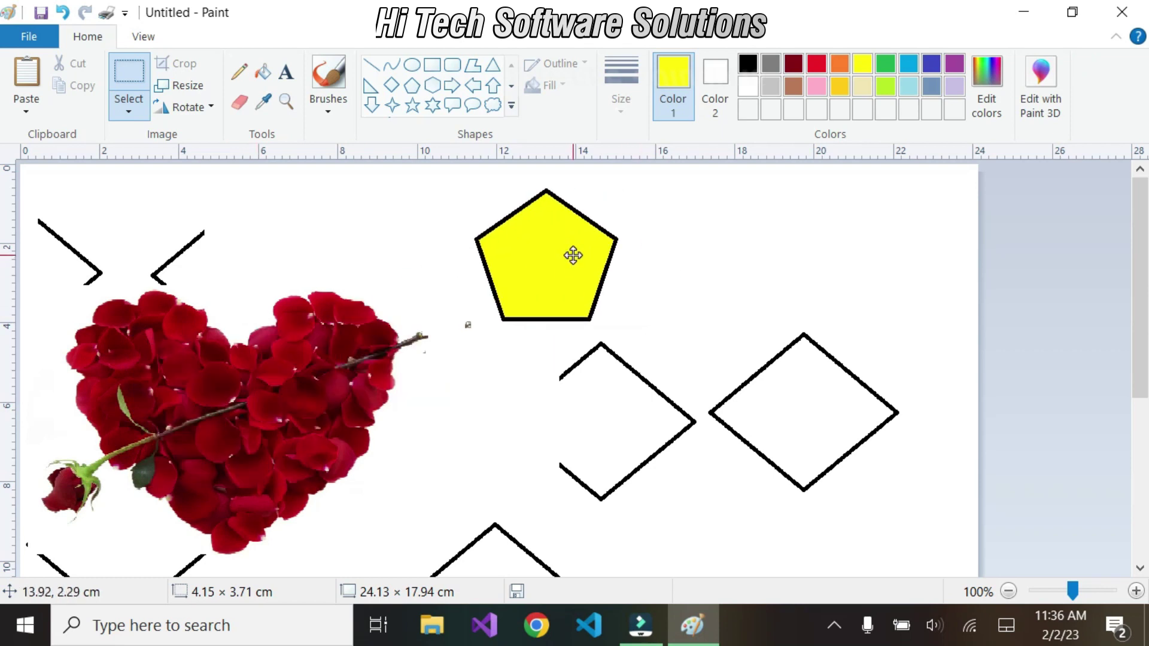
Step: Turn on transparent selection, place the yellow pentagon on the middle of the heart, and deselect it
{"action": "left_click", "coordinate": [126, 112]}
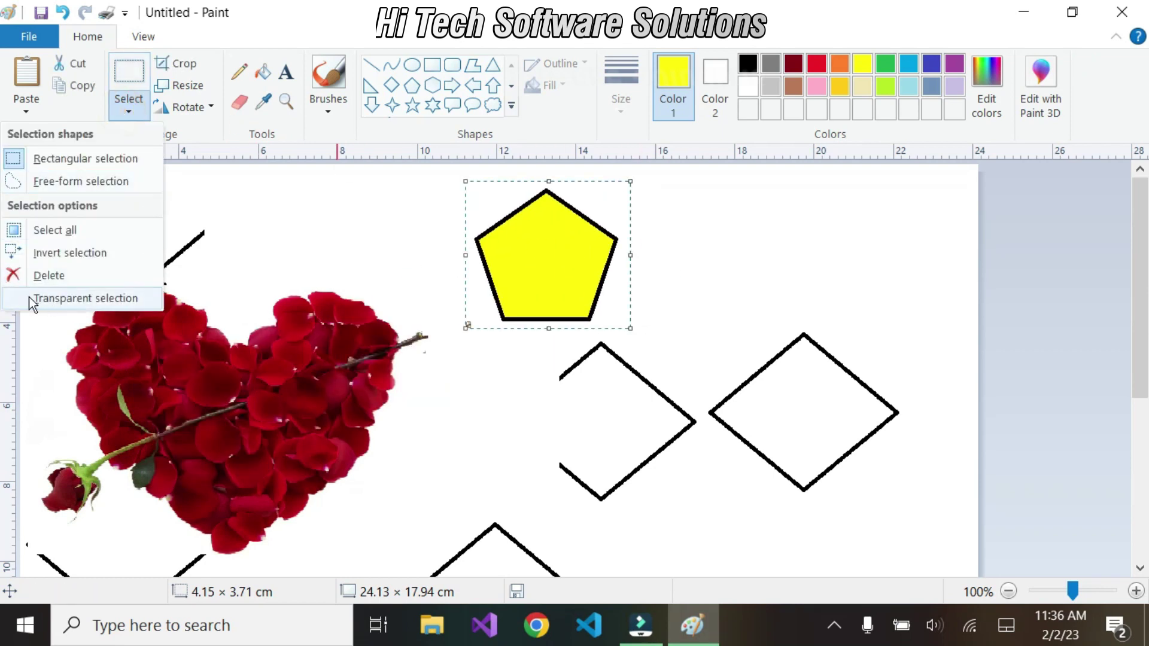
{"action": "left_click", "coordinate": [60, 298]}
{"action": "left_click_drag", "start_coordinate": [554, 244], "coordinate": [246, 400]}
{"action": "left_click", "coordinate": [132, 113]}
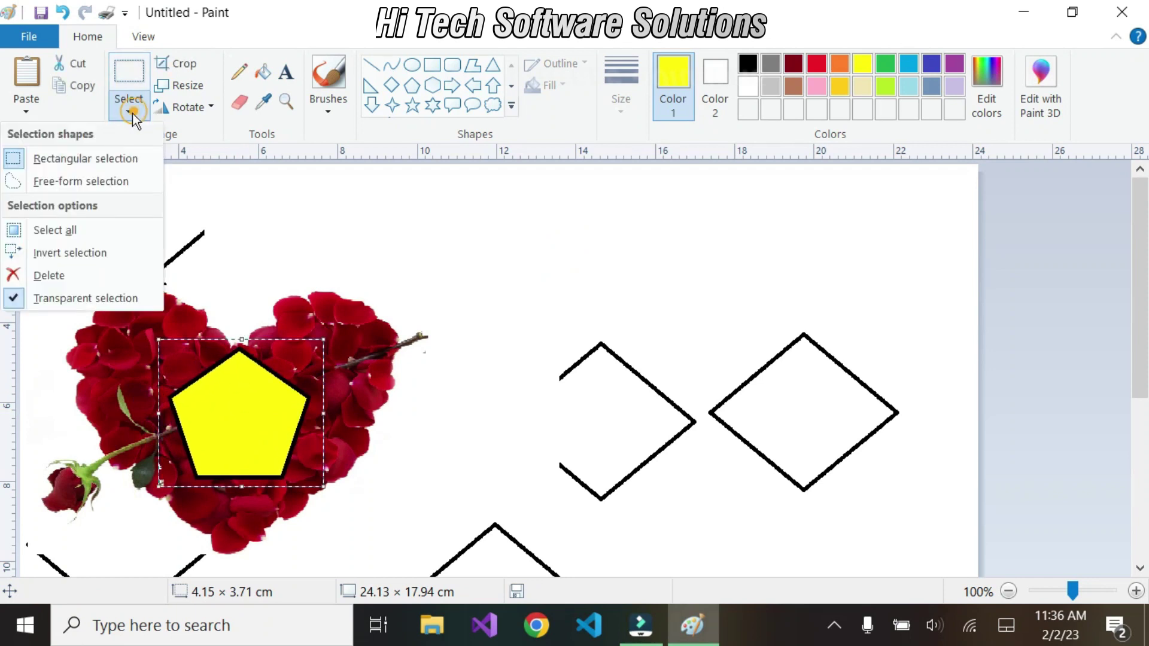
{"action": "left_click", "coordinate": [541, 310]}
Step: Delete the two diamonds to the right of the heart using a rectangular selection of about 9.77 × 6.17 cm
{"action": "left_click_drag", "start_coordinate": [525, 295], "coordinate": [913, 539]}
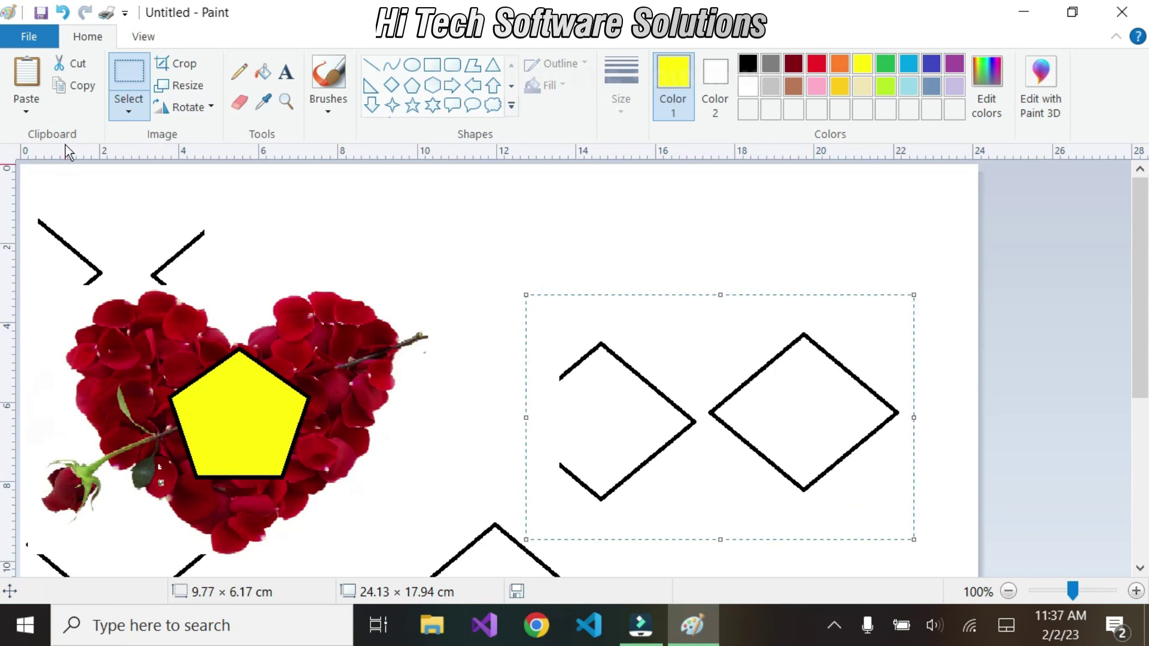
{"action": "left_click", "coordinate": [125, 113]}
{"action": "left_click", "coordinate": [88, 277]}
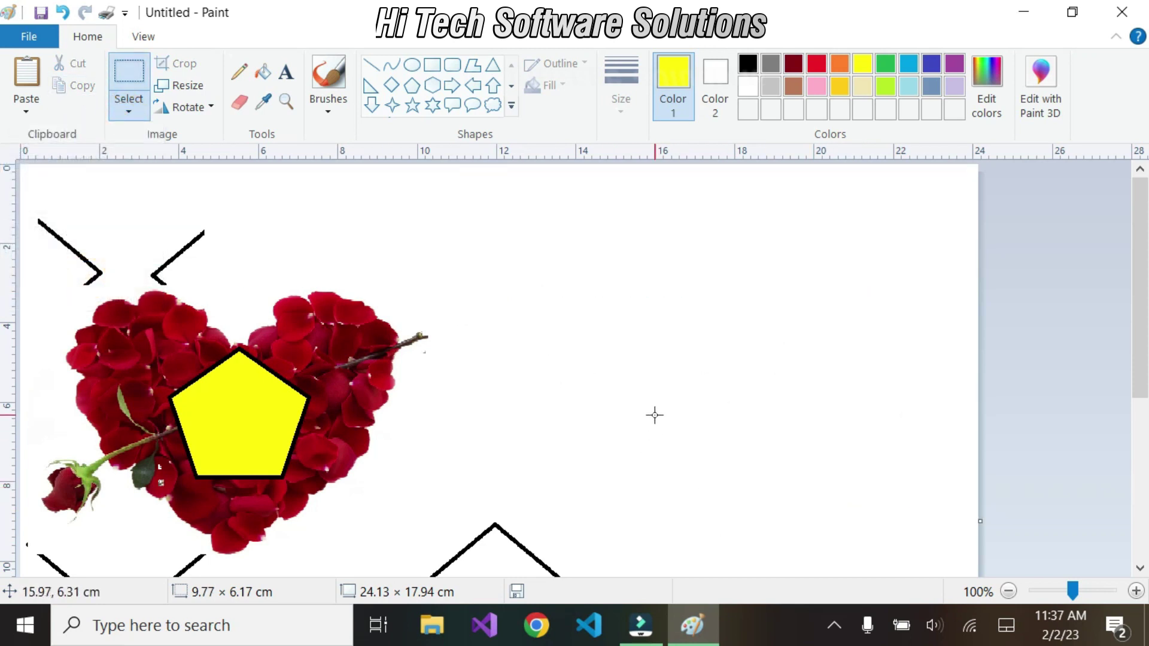
Step: Select and delete the leftover diamond line fragments above and below the heart
{"action": "left_click_drag", "start_coordinate": [27, 205], "coordinate": [229, 288]}
{"action": "left_click", "coordinate": [129, 113]}
{"action": "left_click", "coordinate": [88, 276]}
{"action": "scroll", "coordinate": [455, 339], "scroll_direction": "down", "scroll_amount": 3}
{"action": "left_click_drag", "start_coordinate": [22, 329], "coordinate": [210, 431]}
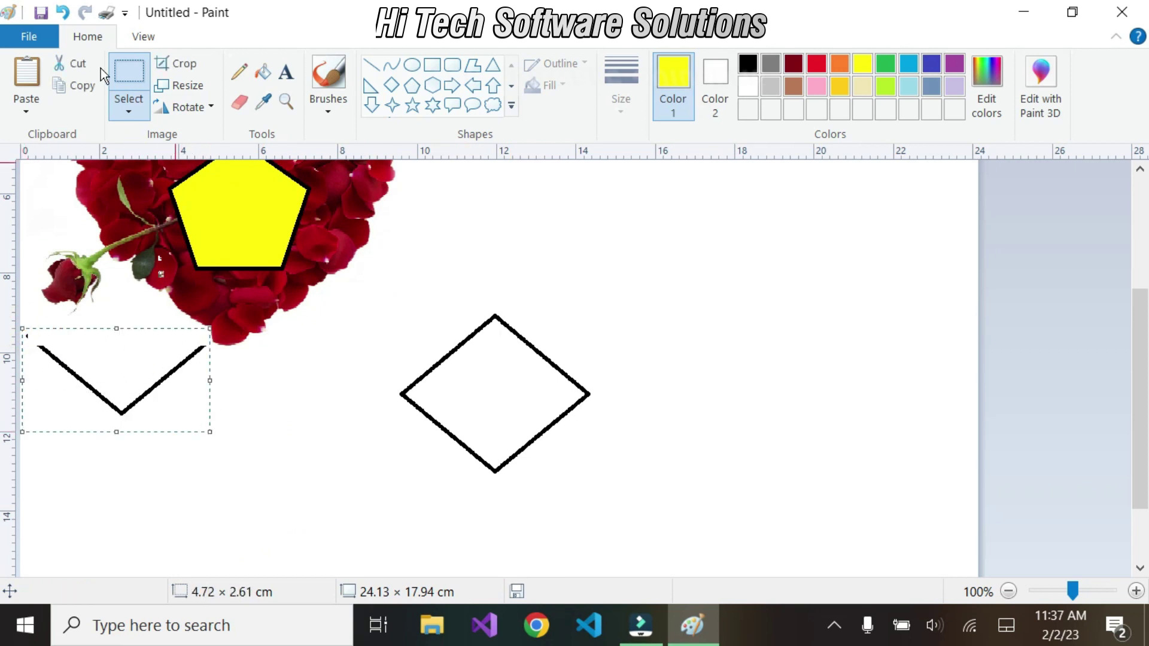
{"action": "left_click", "coordinate": [130, 113]}
{"action": "left_click", "coordinate": [59, 276]}
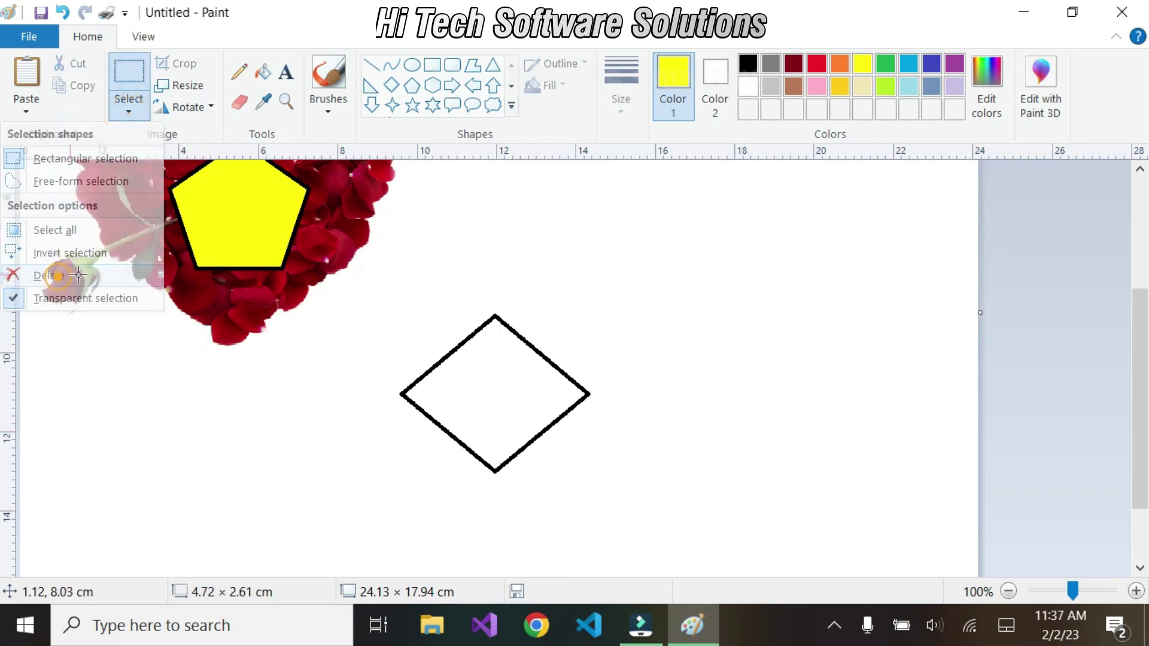
Step: Delete the last remaining diamond below the heart using a rectangular selection of about 5.28 × 5.34 cm
{"action": "left_click_drag", "start_coordinate": [389, 305], "coordinate": [598, 515]}
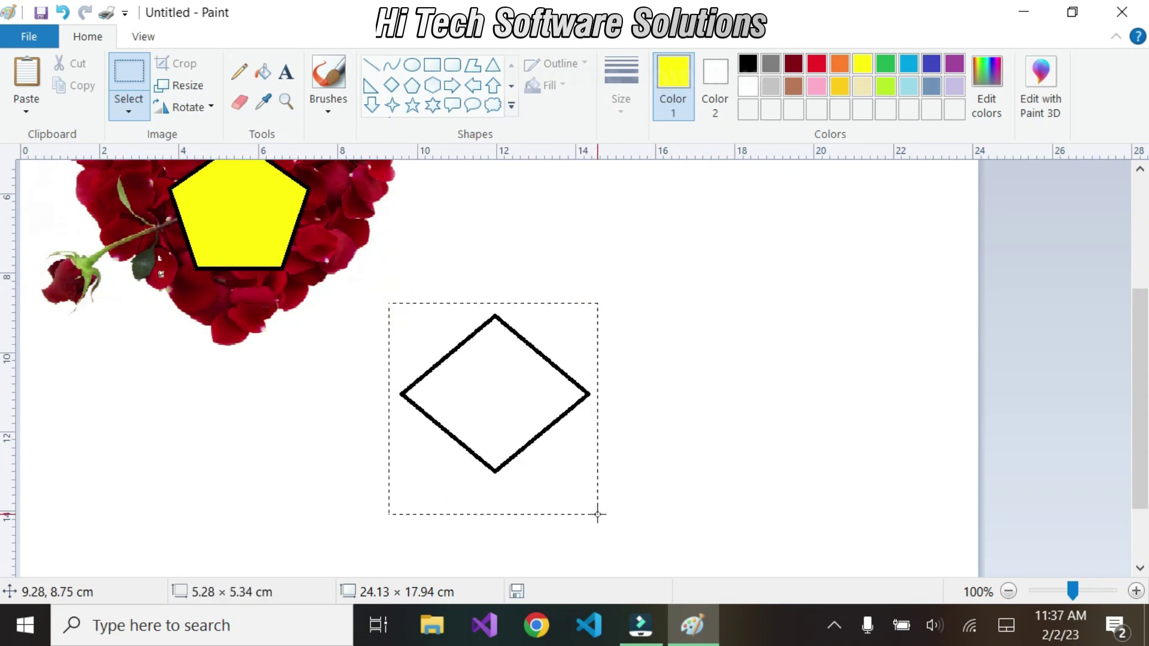
{"action": "left_click", "coordinate": [128, 112]}
{"action": "left_click", "coordinate": [58, 276]}
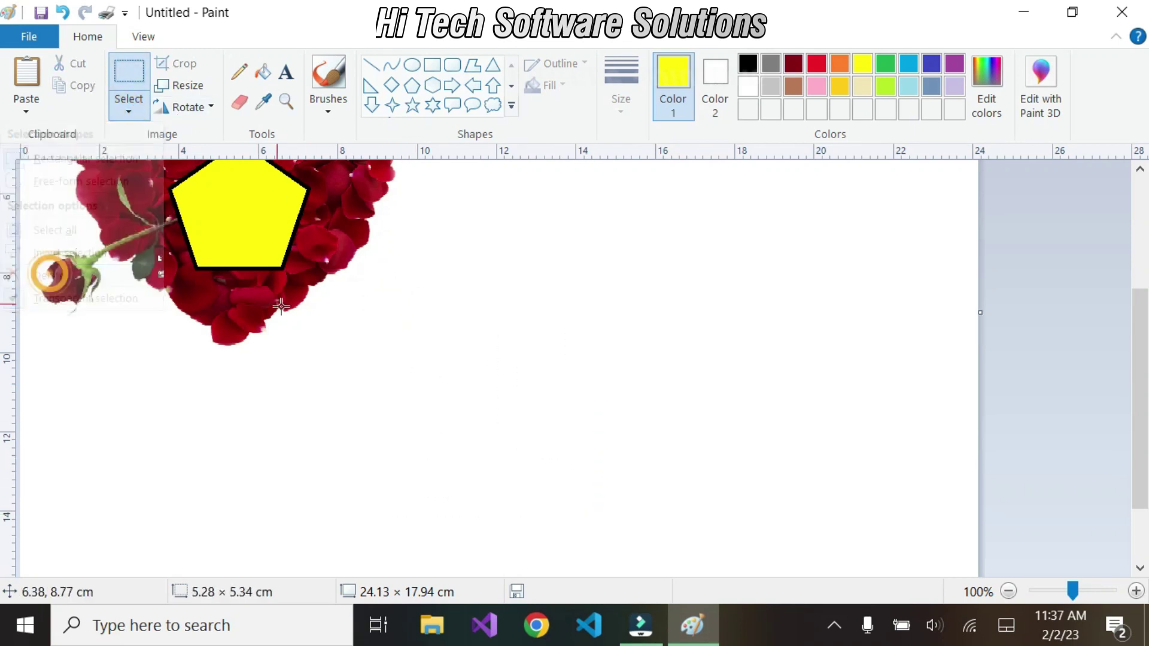
{"action": "scroll", "coordinate": [489, 327], "scroll_direction": "up", "scroll_amount": 4}
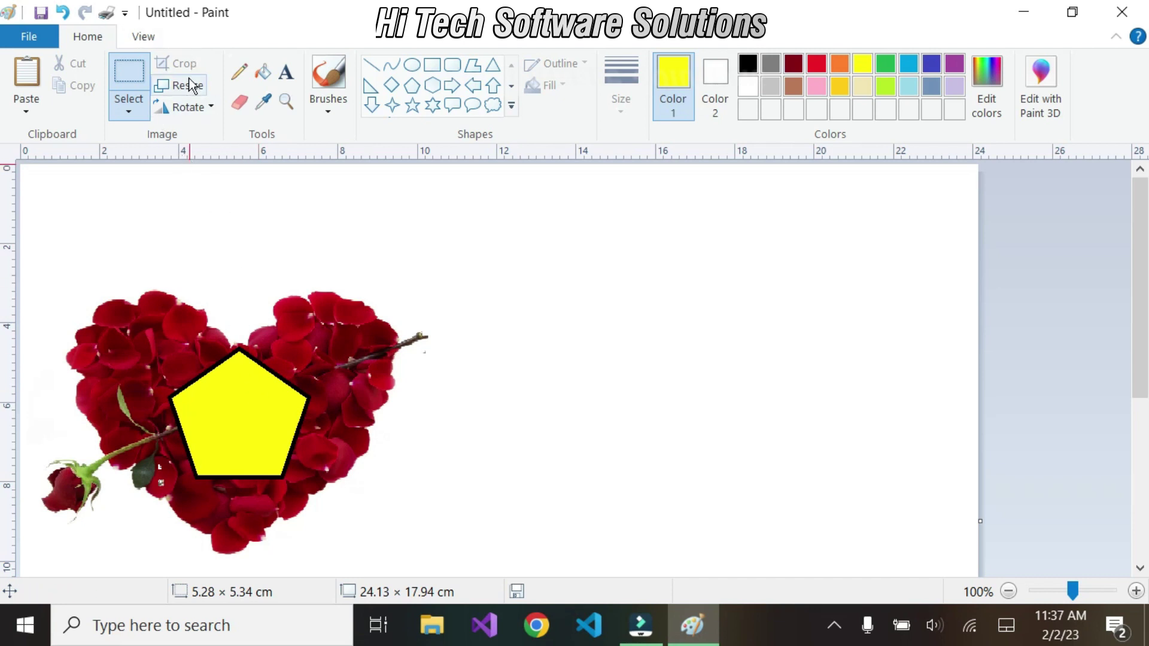
{"action": "left_click", "coordinate": [140, 117]}
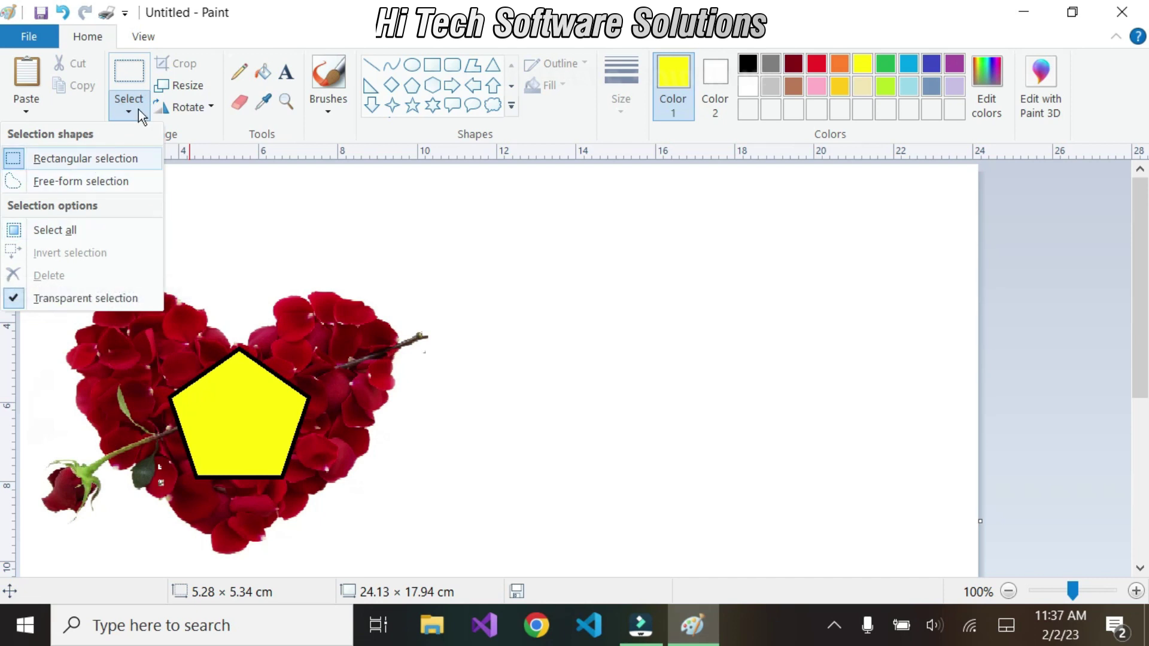
{"action": "left_click", "coordinate": [616, 325]}
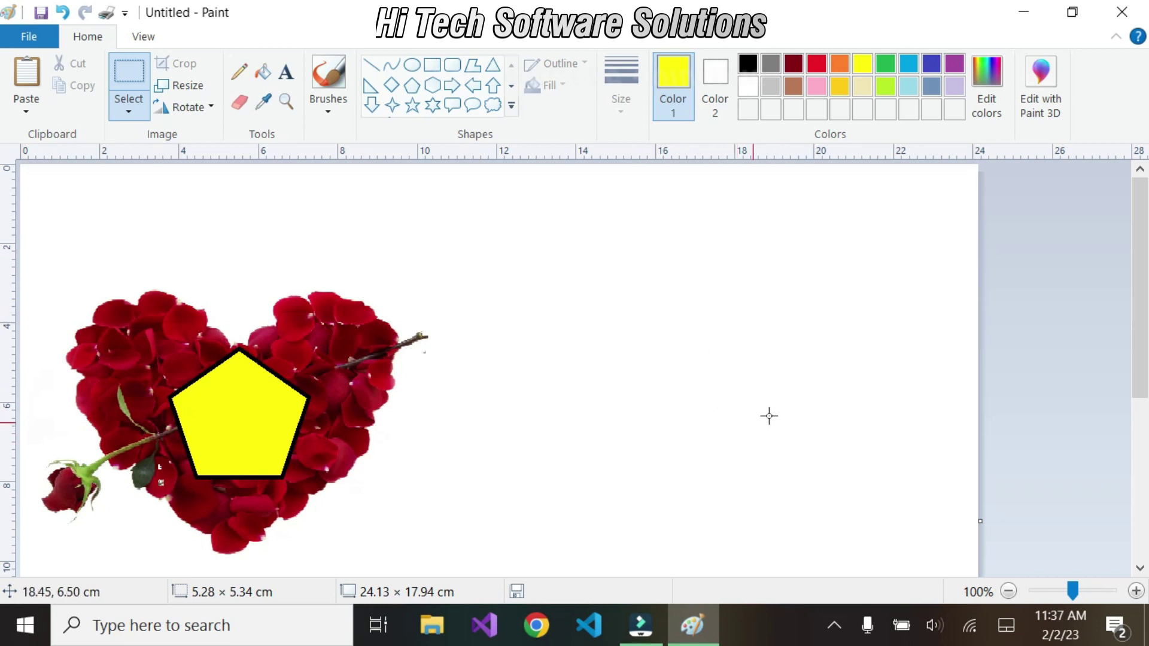
{"action": "scroll", "coordinate": [492, 431], "scroll_direction": "down", "scroll_amount": 5}
{"action": "scroll", "coordinate": [323, 423], "scroll_direction": "up", "scroll_amount": 5}
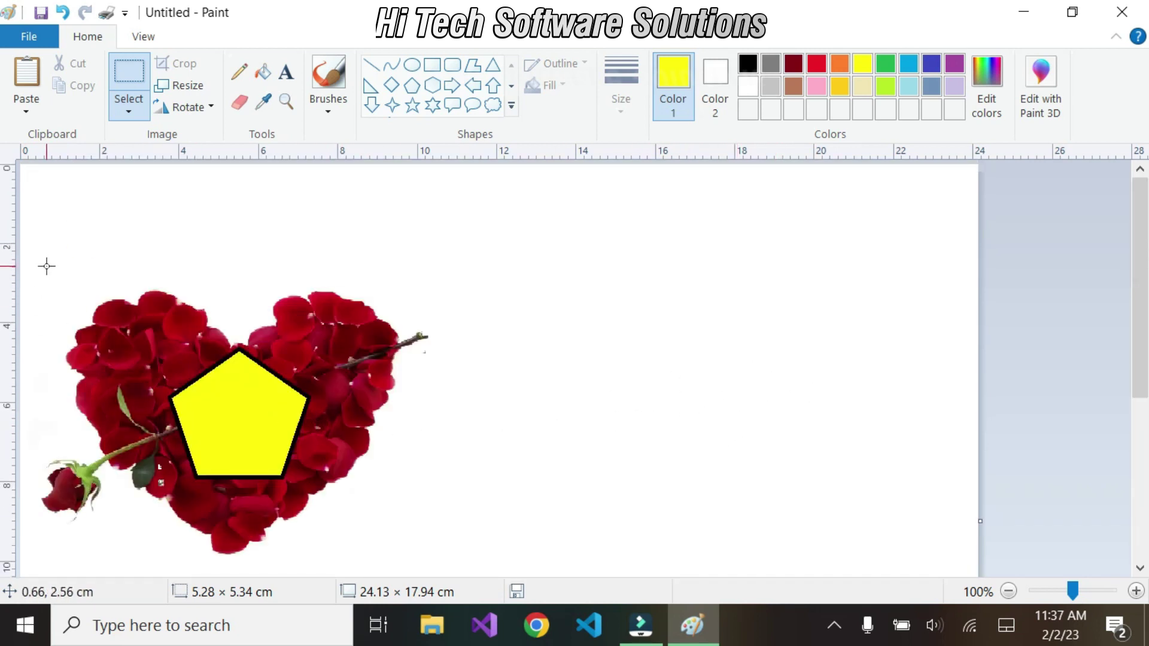
Step: Crop the picture to the heart with its pentagon, using a rectangular selection of about 9.89 × 7.52 cm
{"action": "left_click_drag", "start_coordinate": [42, 265], "coordinate": [131, 544]}
{"action": "left_click_drag", "start_coordinate": [393, 545], "coordinate": [435, 563]}
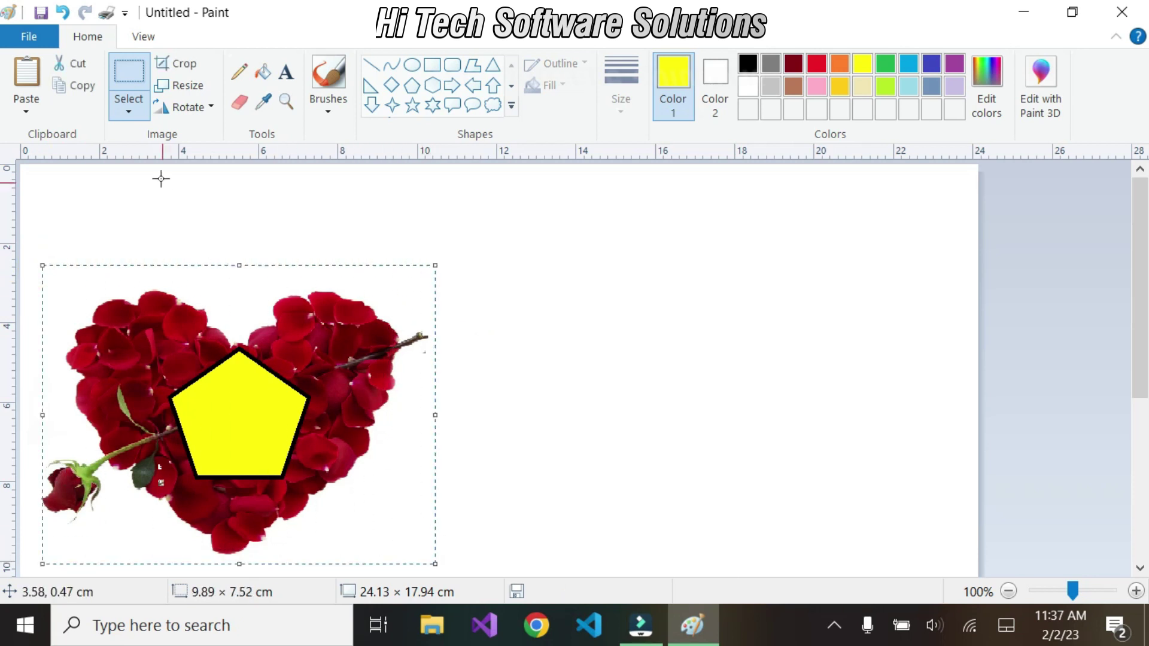
{"action": "left_click", "coordinate": [174, 70]}
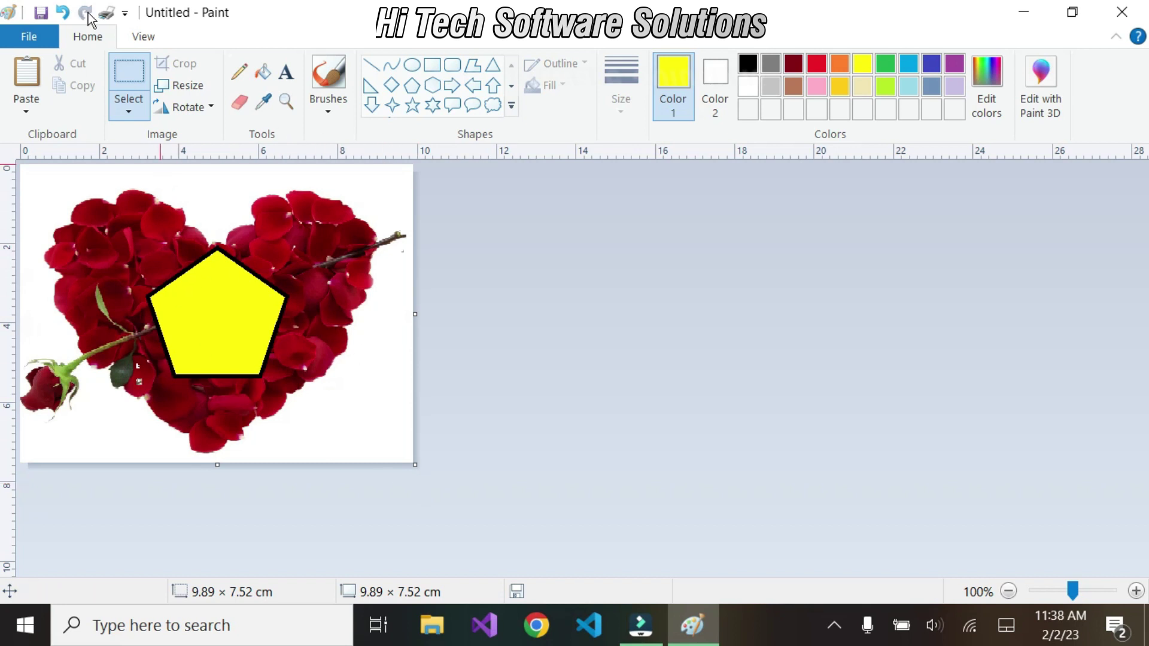
Step: Crop the picture to the upper part of the heart, about 8.60 × 4.53 cm, and undo that crop
{"action": "left_click_drag", "start_coordinate": [48, 178], "coordinate": [389, 357]}
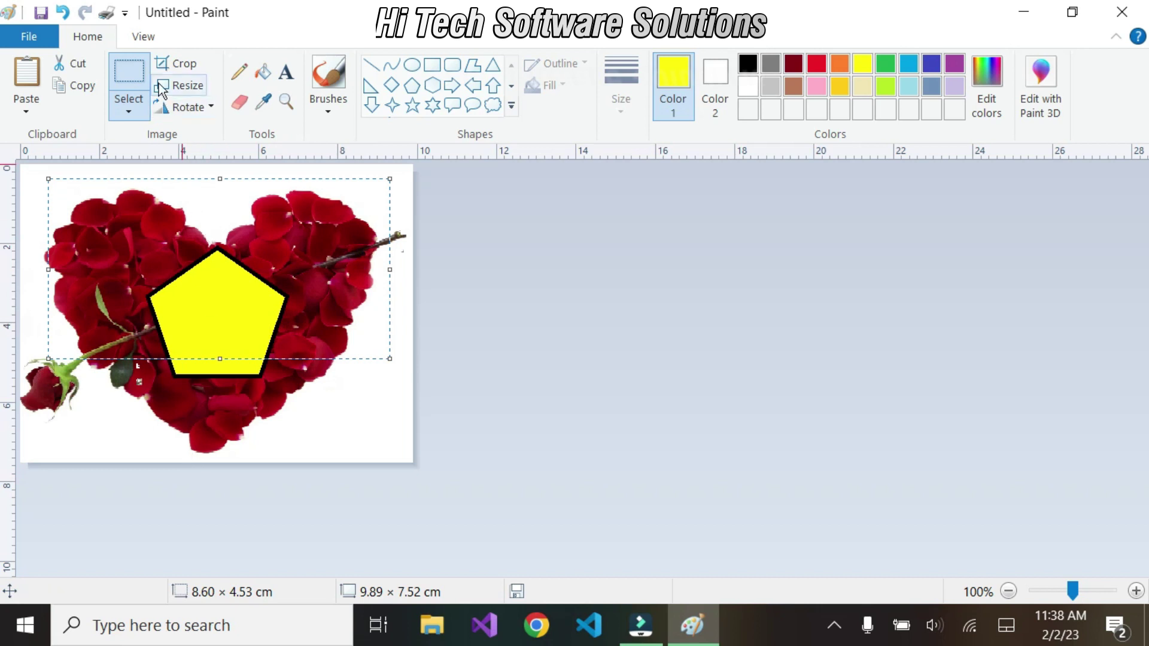
{"action": "left_click", "coordinate": [174, 63]}
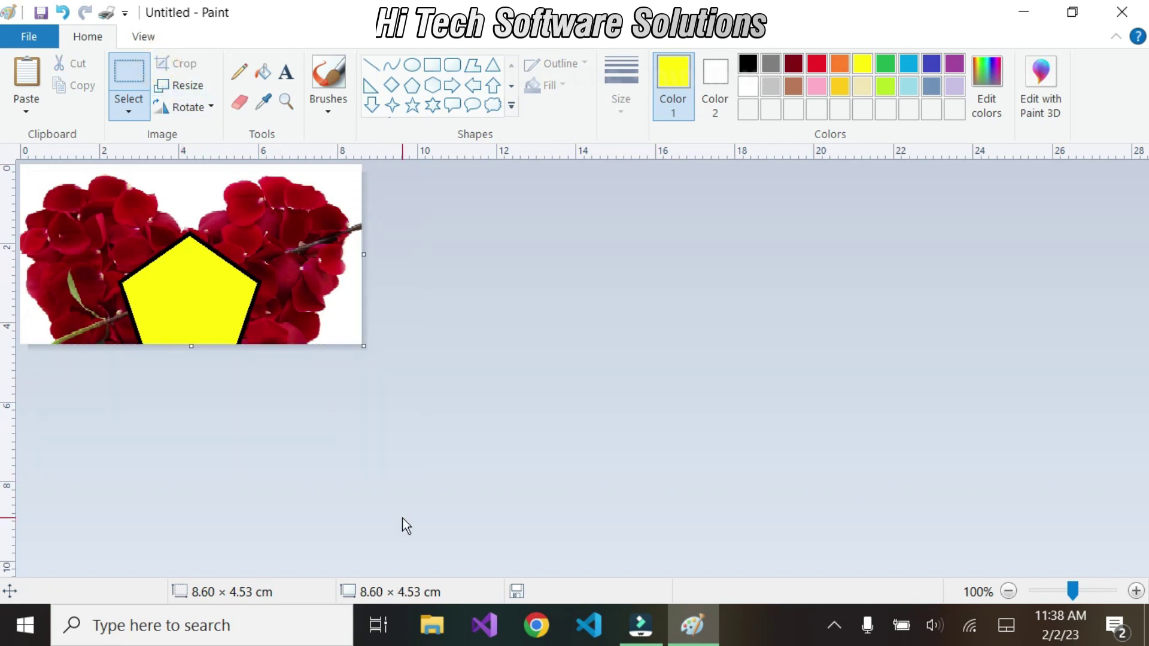
{"action": "key", "text": "ctrl+z"}
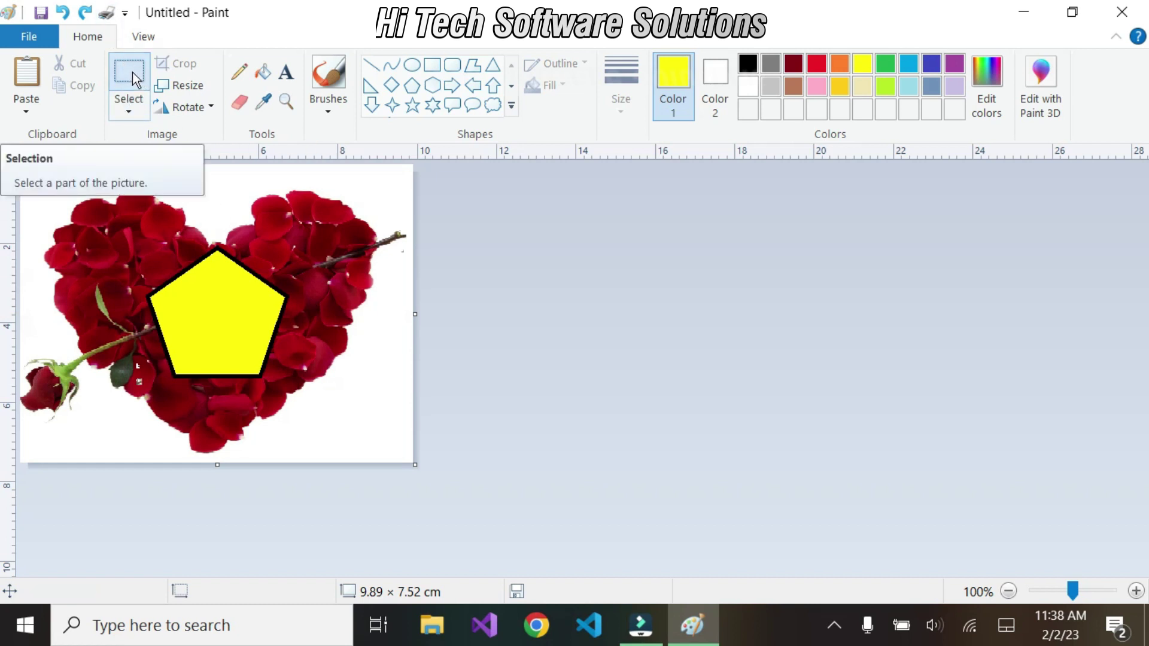
{"action": "left_click", "coordinate": [131, 109]}
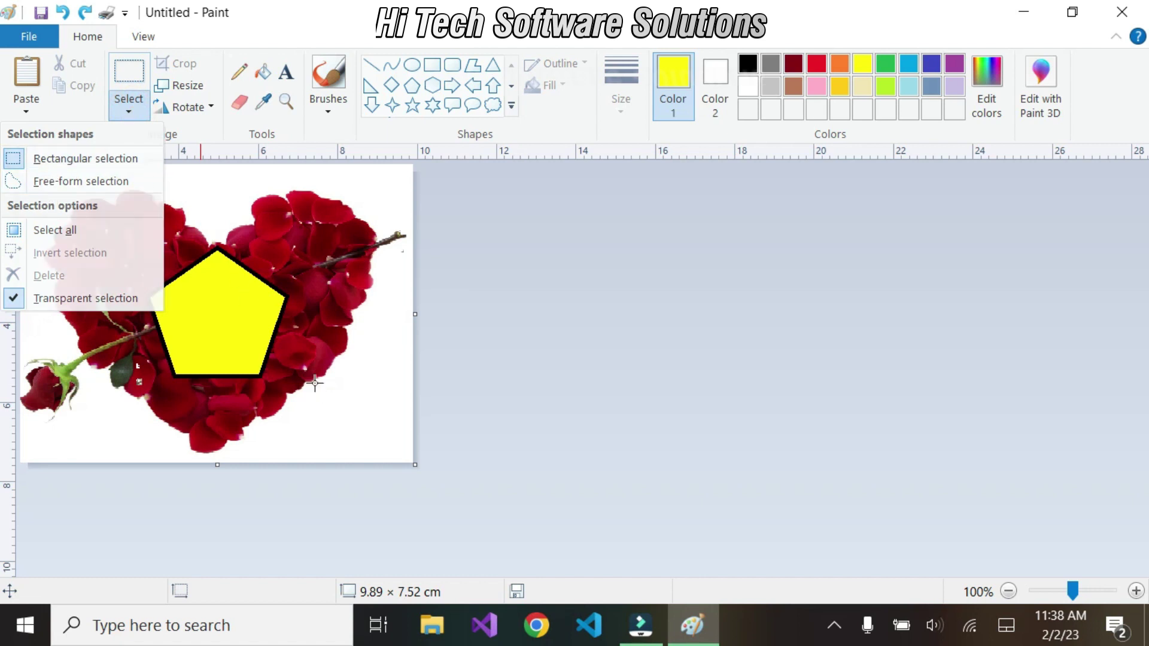
{"action": "left_click", "coordinate": [263, 370]}
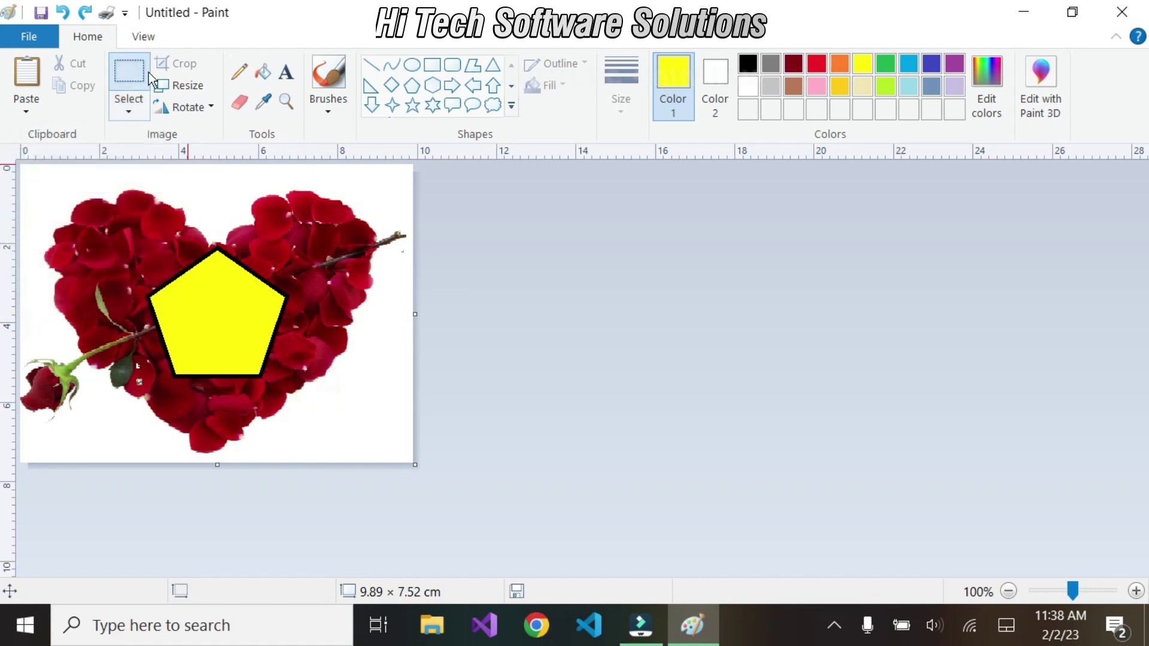
Step: Resize the whole picture by percentage to 14.83 × 11.27 cm, maintaining the aspect ratio
{"action": "left_click", "coordinate": [187, 90]}
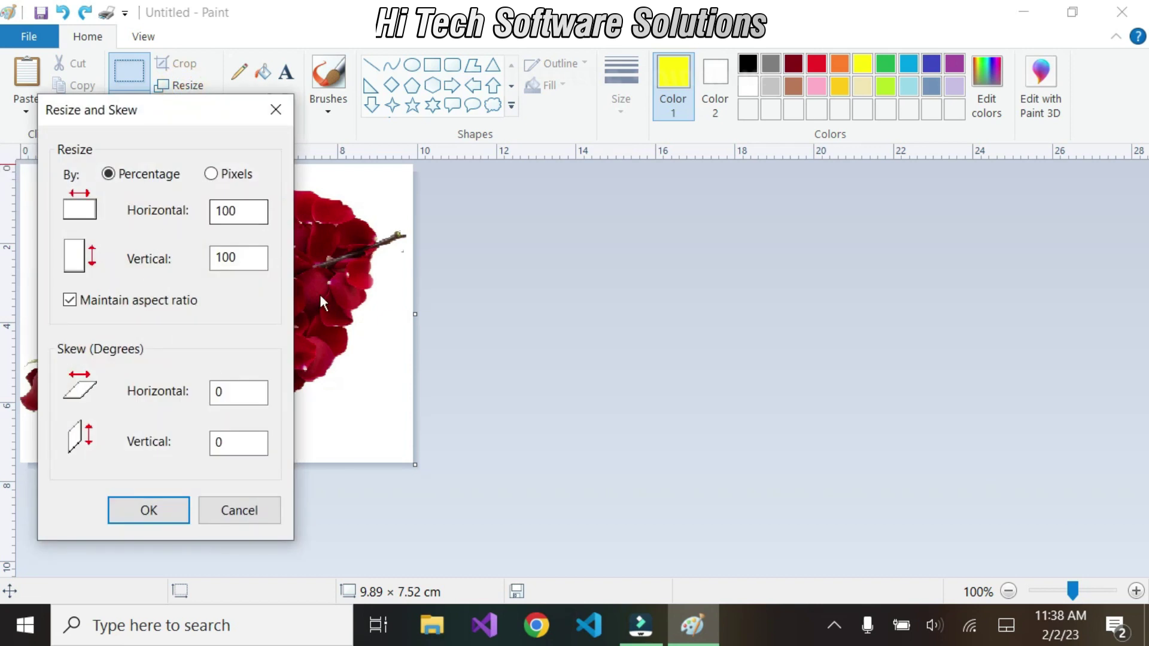
{"action": "double_click", "coordinate": [245, 209]}
{"action": "type", "text": "1"}
{"action": "left_click", "coordinate": [179, 516]}
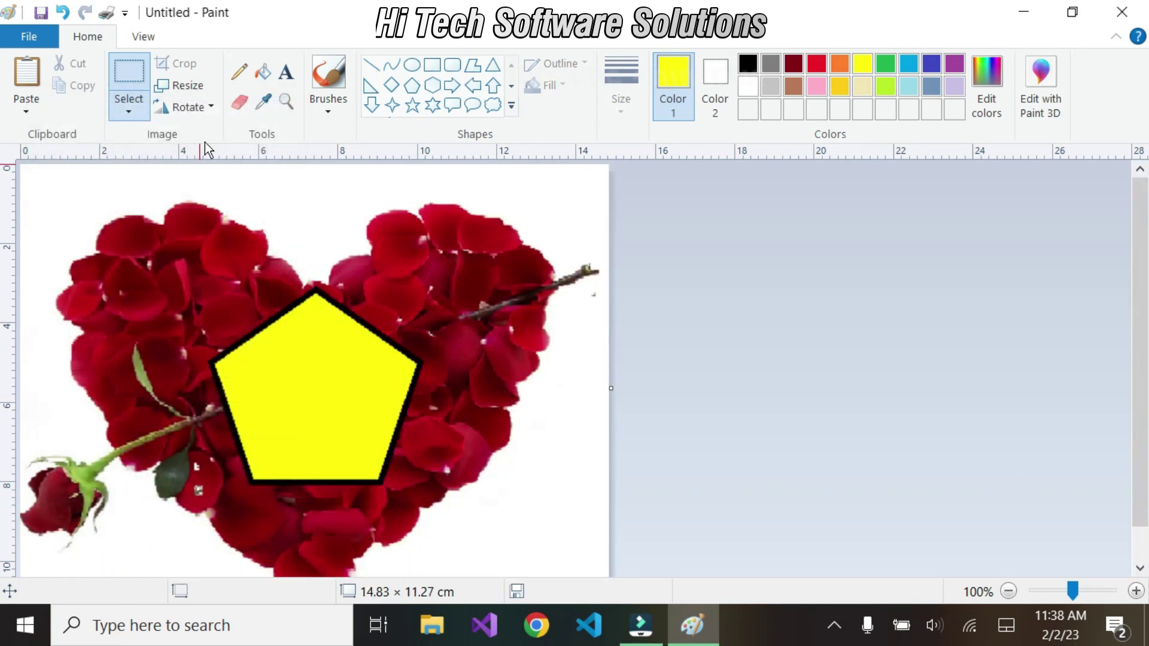
Step: Resize the whole picture to 30 percent horizontally and vertically, maintaining the aspect ratio
{"action": "left_click", "coordinate": [191, 86]}
{"action": "double_click", "coordinate": [239, 215]}
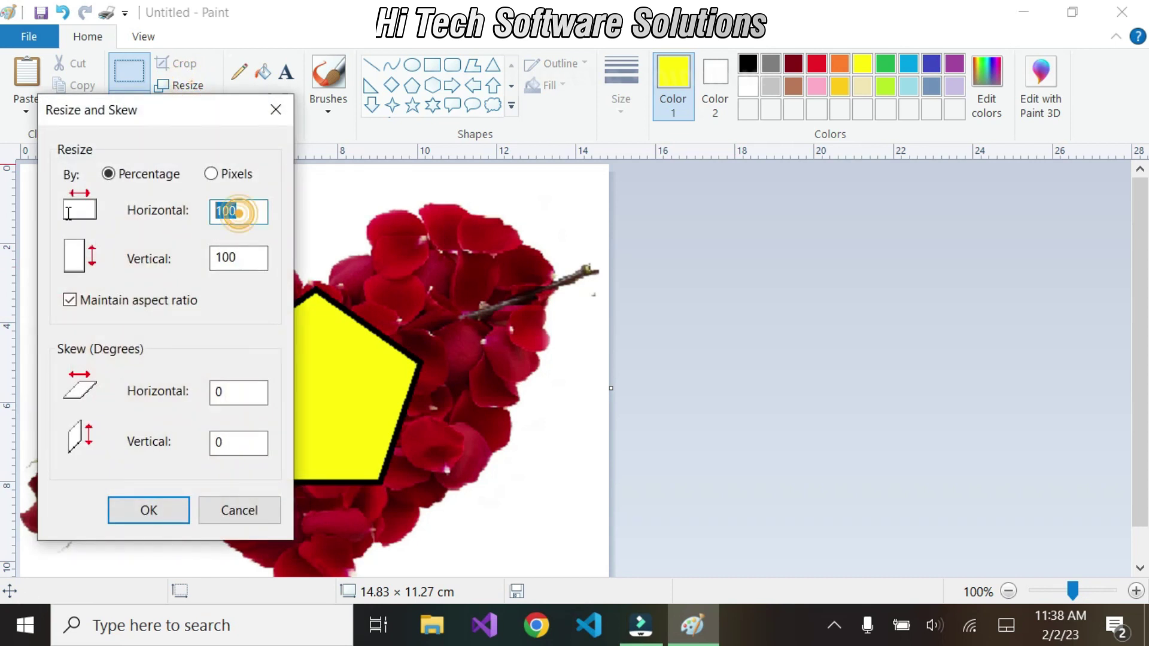
{"action": "type", "text": "30"}
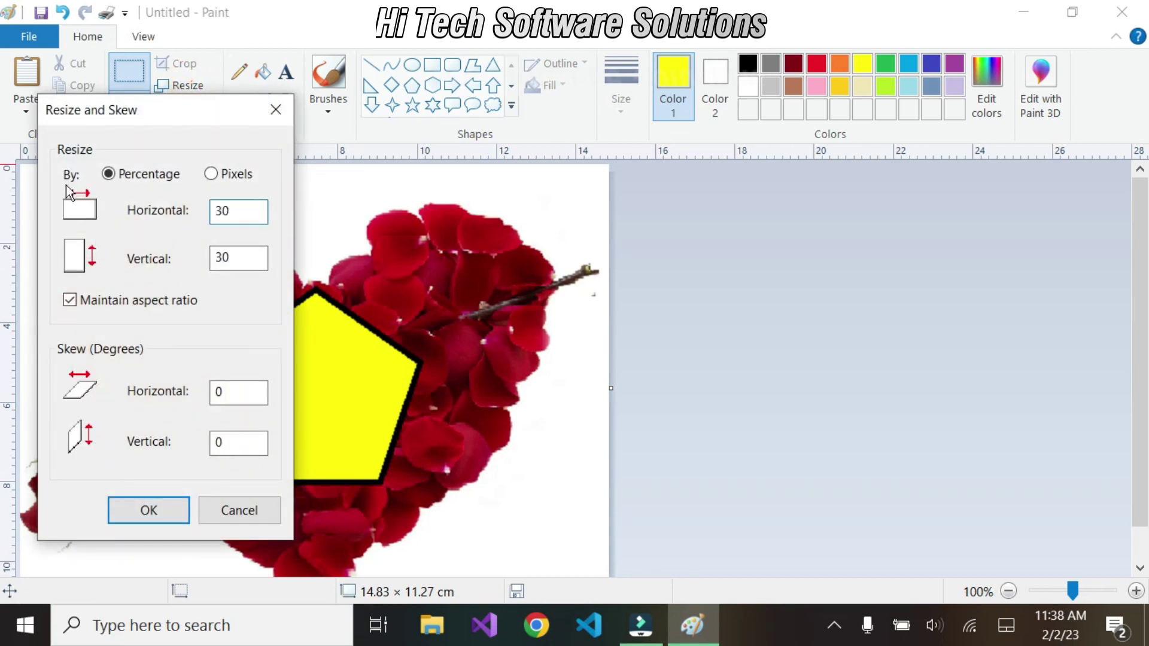
{"action": "left_click", "coordinate": [141, 513]}
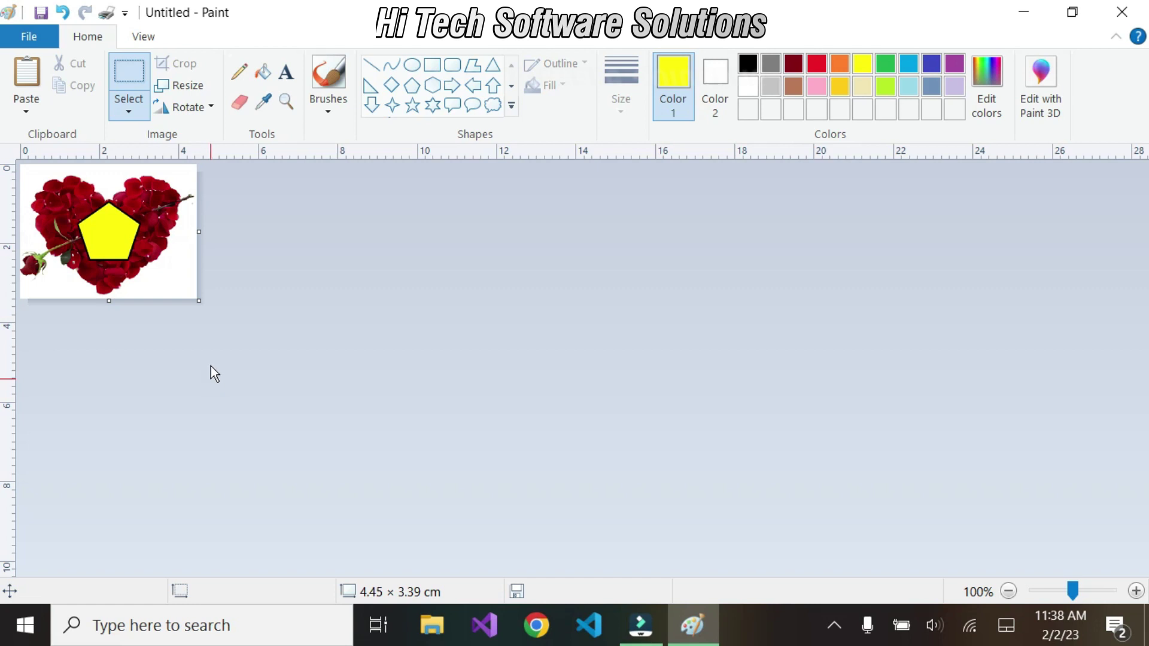
Step: Enlarge the canvas around the small heart to about 17.69 × 8.50 cm, and undo that enlargement
{"action": "left_click_drag", "start_coordinate": [199, 300], "coordinate": [722, 501]}
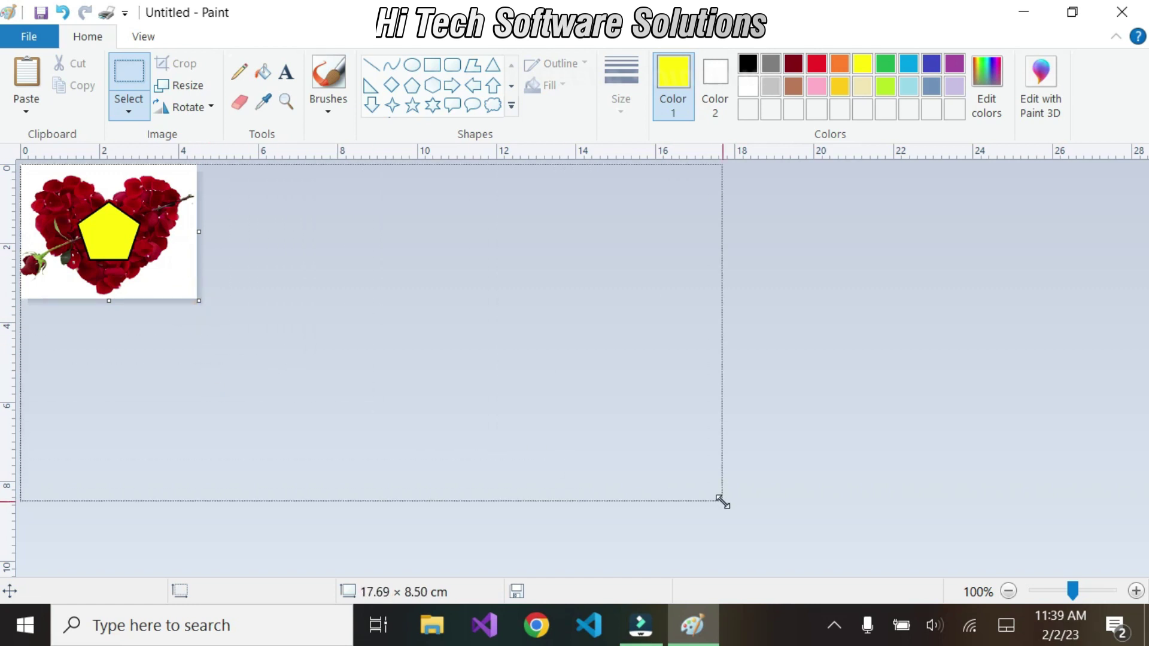
{"action": "left_click_drag", "start_coordinate": [722, 501], "coordinate": [723, 502]}
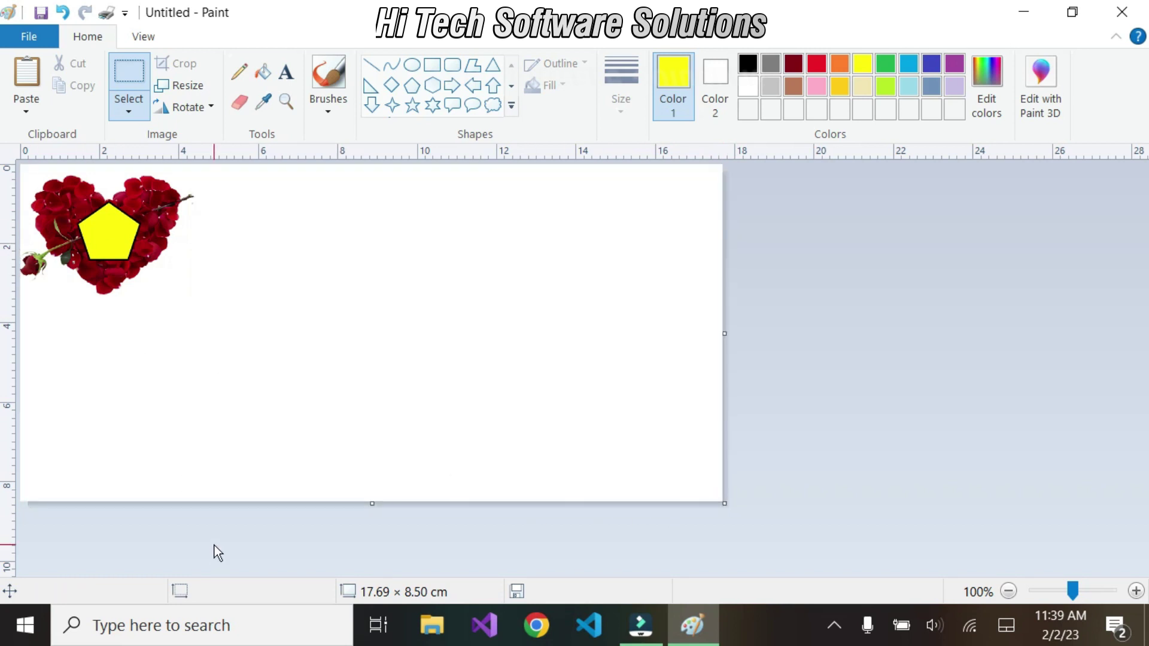
{"action": "key", "text": "ctrl+z"}
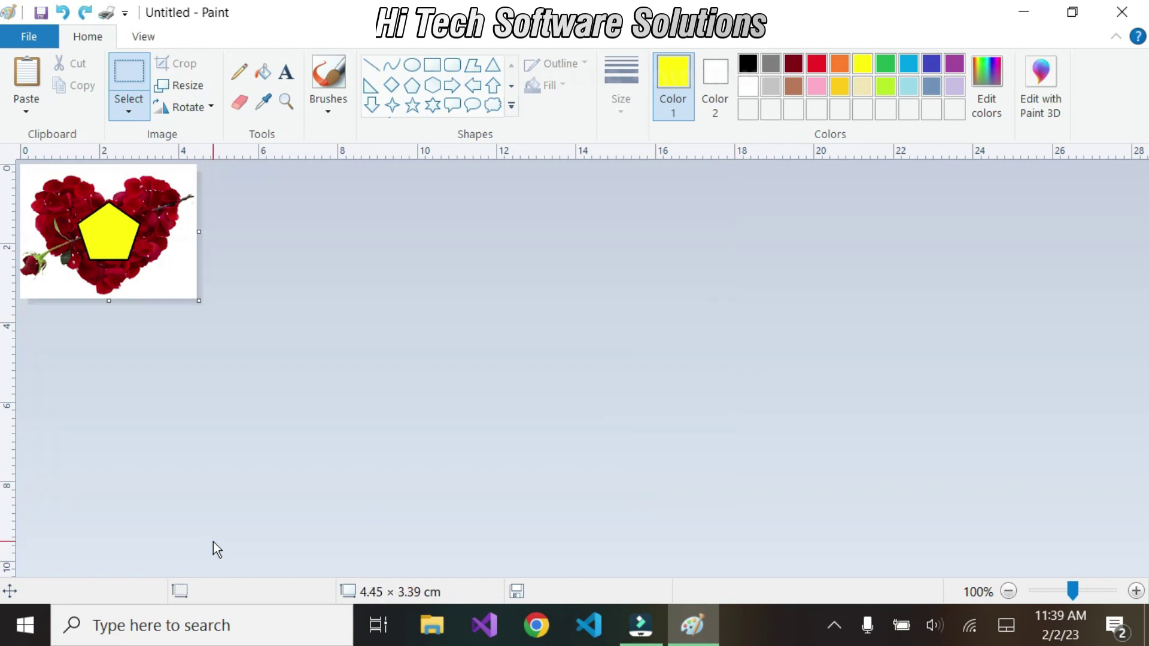
Step: Resize the whole picture to 120 percent in both directions, maintaining the aspect ratio
{"action": "left_click", "coordinate": [188, 85]}
{"action": "double_click", "coordinate": [232, 212]}
{"action": "type", "text": "120"}
{"action": "key", "text": "Return"}
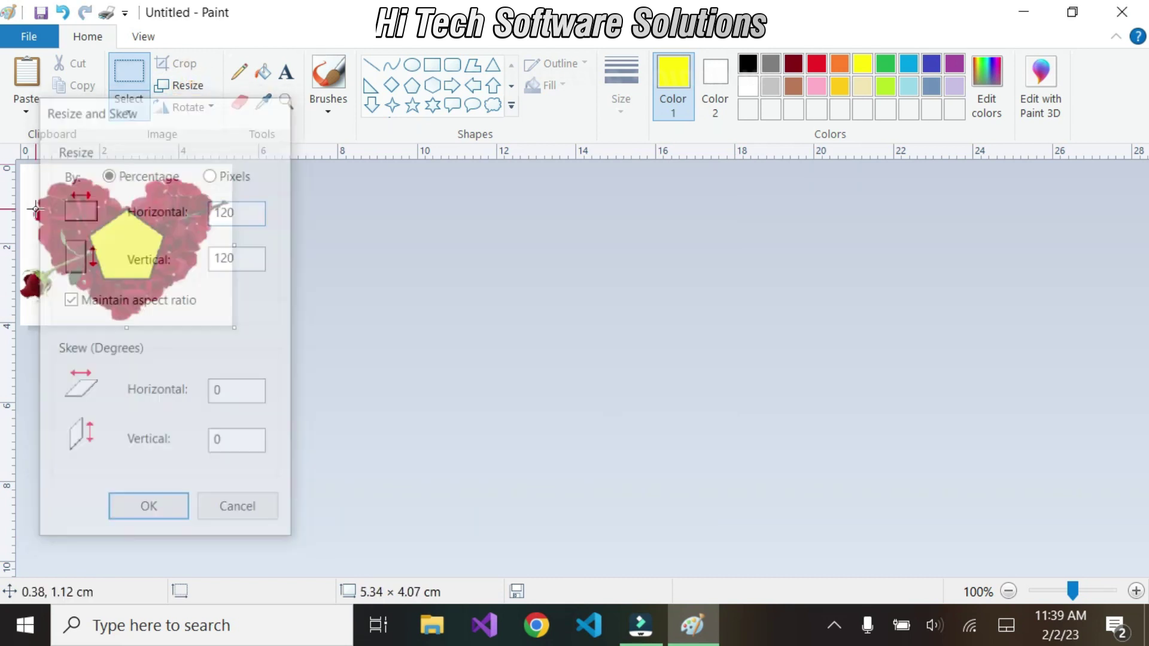
Step: Resize the whole picture to 250 percent, maintaining the aspect ratio, and widen the canvas to about 23.45 × 10.17 cm
{"action": "left_click", "coordinate": [187, 87]}
{"action": "double_click", "coordinate": [254, 211]}
{"action": "type", "text": "250"}
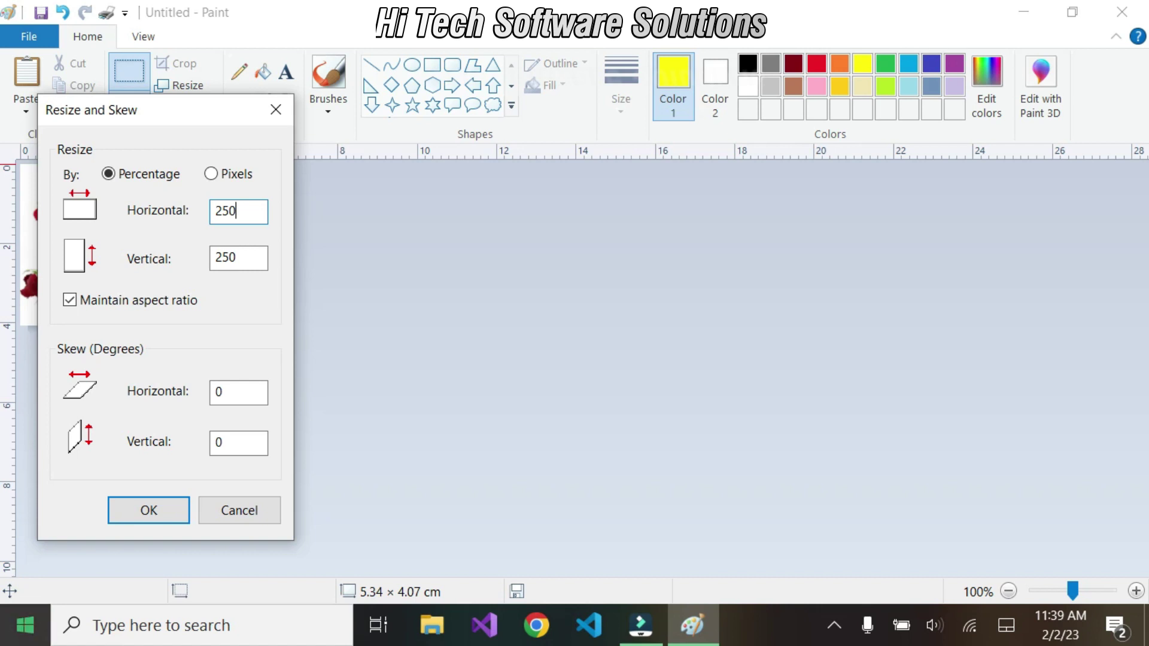
{"action": "left_click", "coordinate": [150, 513]}
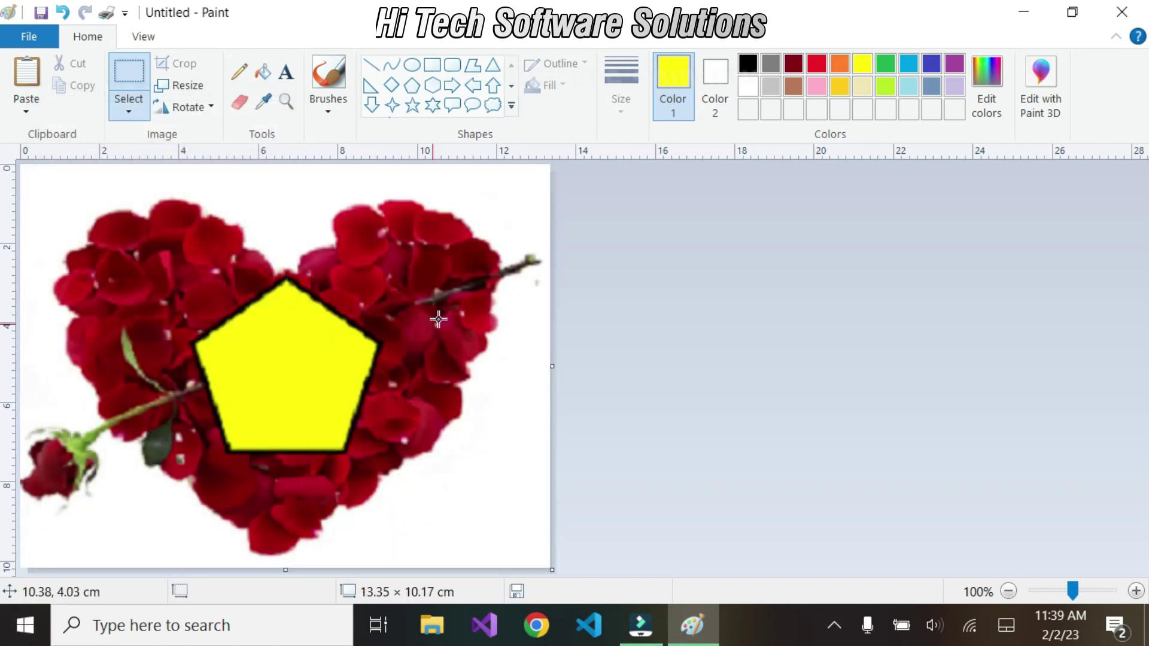
{"action": "left_click_drag", "start_coordinate": [561, 364], "coordinate": [952, 365]}
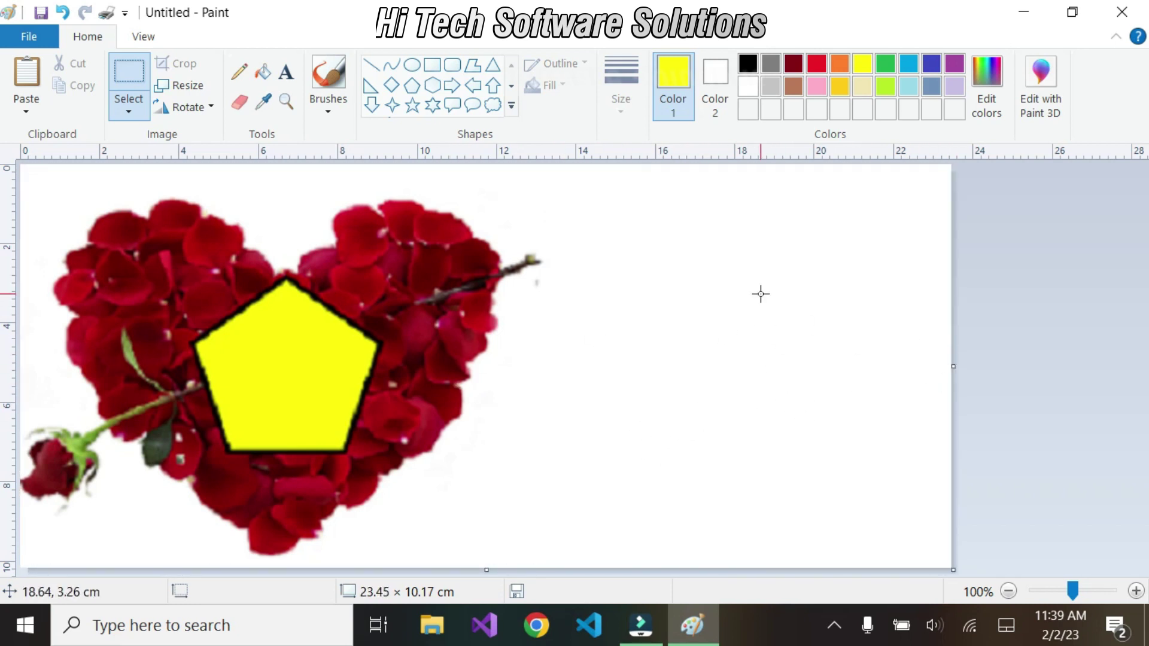
Step: Skew the heart picture horizontally by 45 degrees, and undo the skew
{"action": "left_click", "coordinate": [188, 85]}
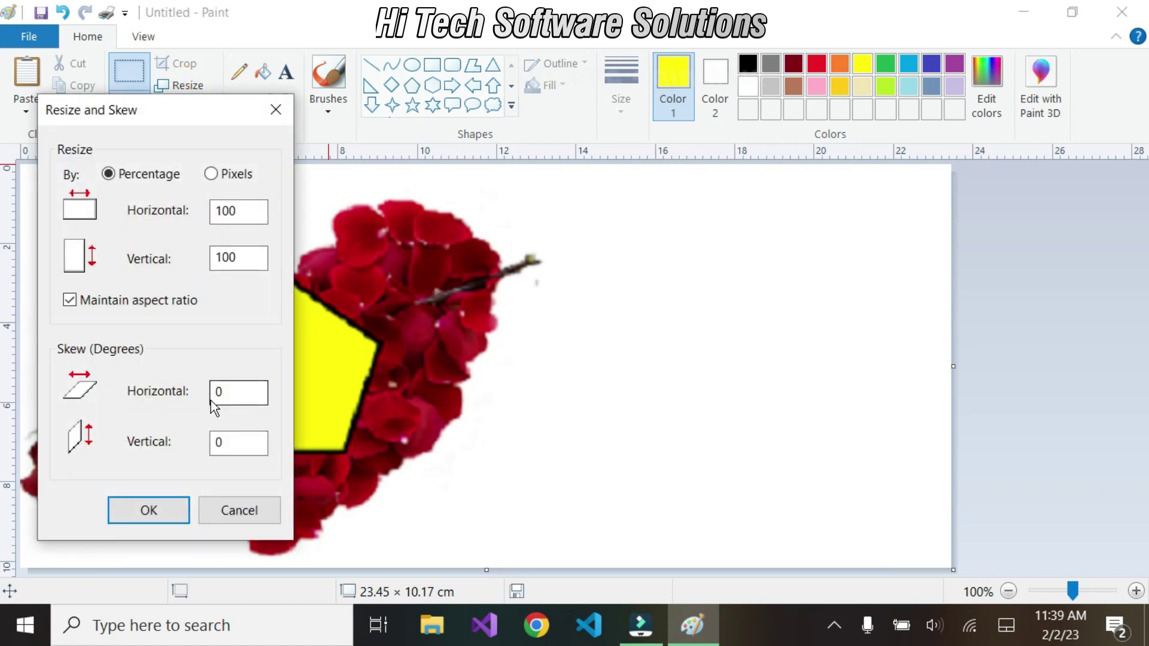
{"action": "double_click", "coordinate": [253, 396]}
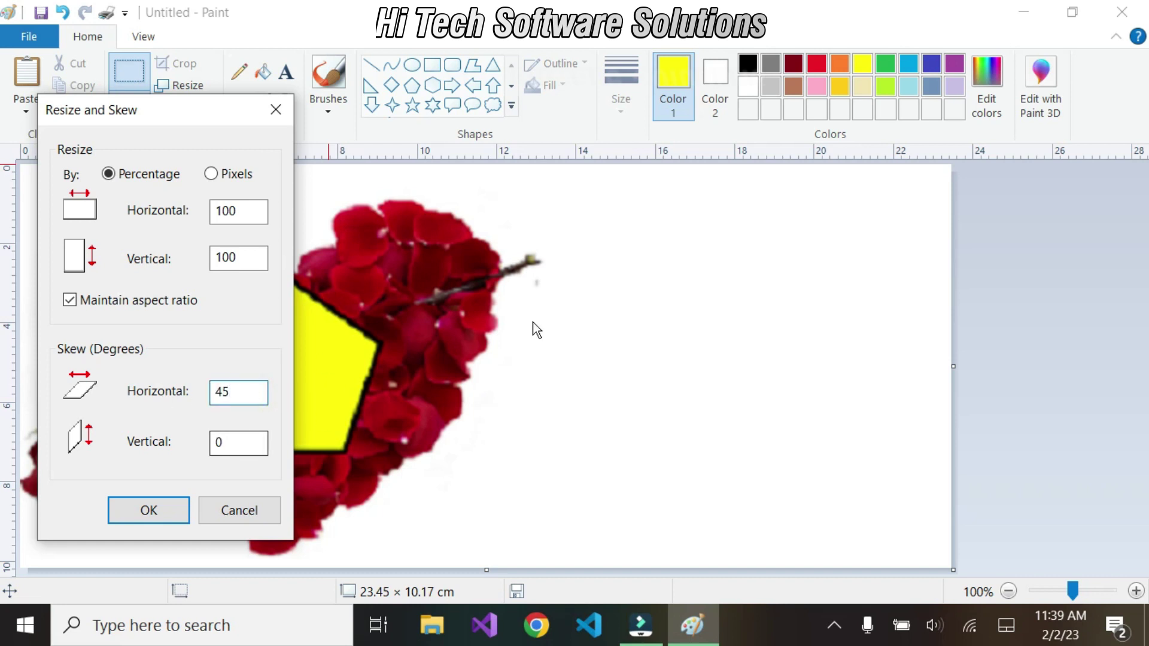
{"action": "left_click", "coordinate": [150, 513]}
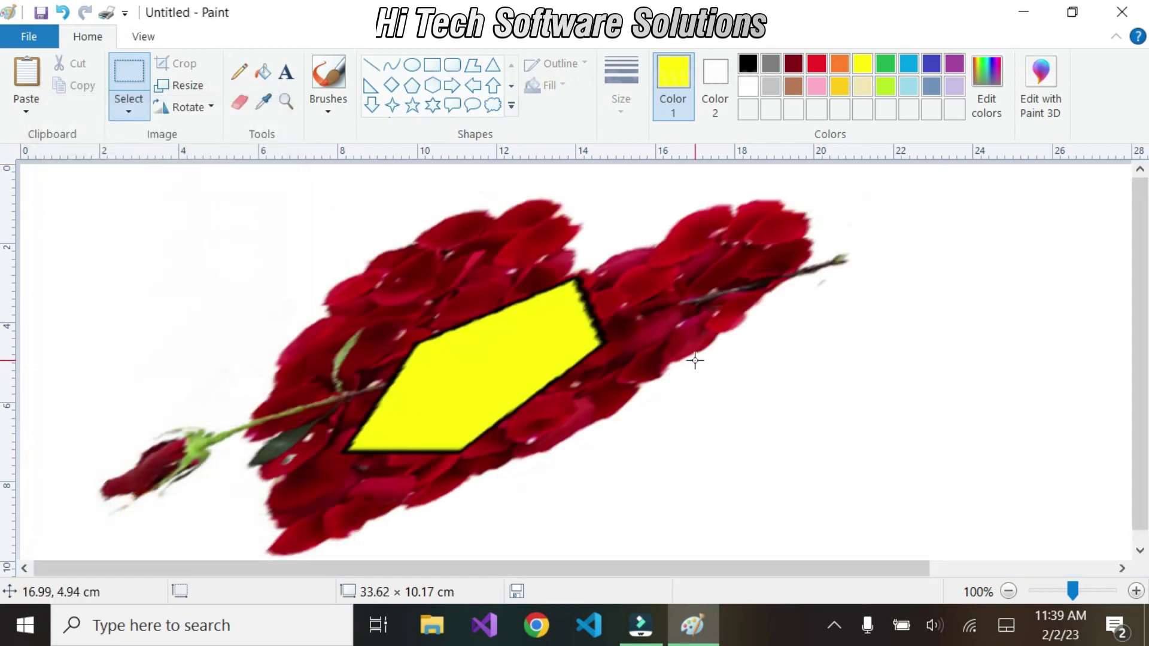
{"action": "key", "text": "ctrl+z"}
{"action": "left_click", "coordinate": [1053, 591]}
{"action": "left_click", "coordinate": [1086, 591]}
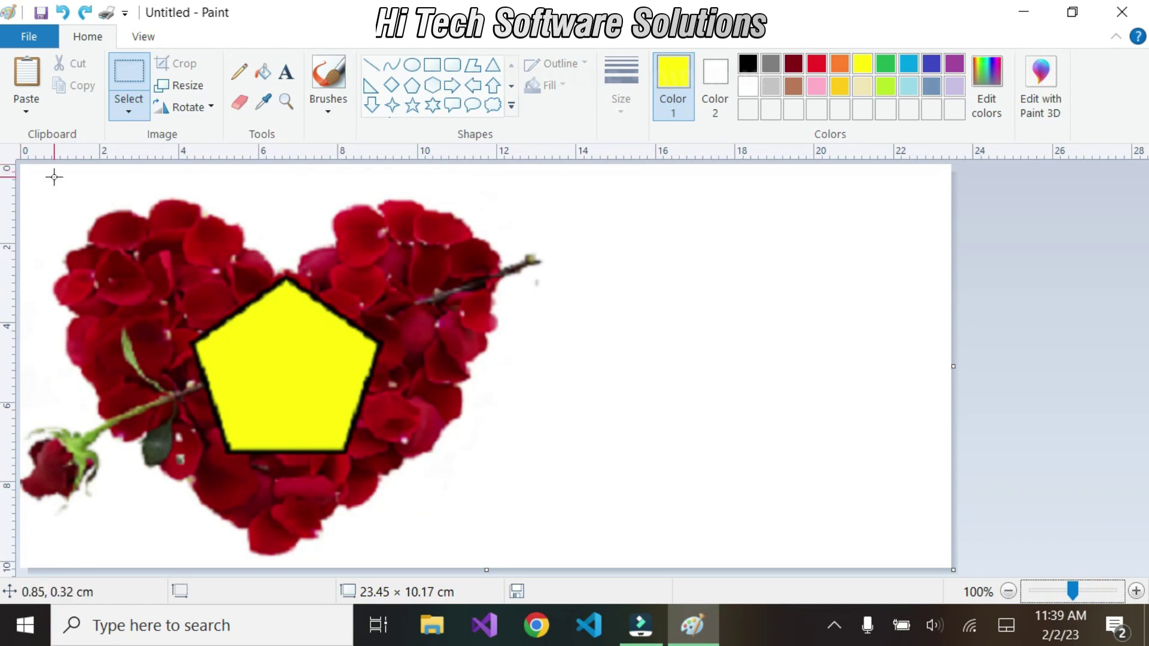
Step: Delete the heart with its pentagon using a rectangular selection of about 13.69 × 9.39 cm
{"action": "left_click_drag", "start_coordinate": [32, 186], "coordinate": [575, 558]}
{"action": "left_click", "coordinate": [129, 111]}
{"action": "left_click", "coordinate": [130, 113]}
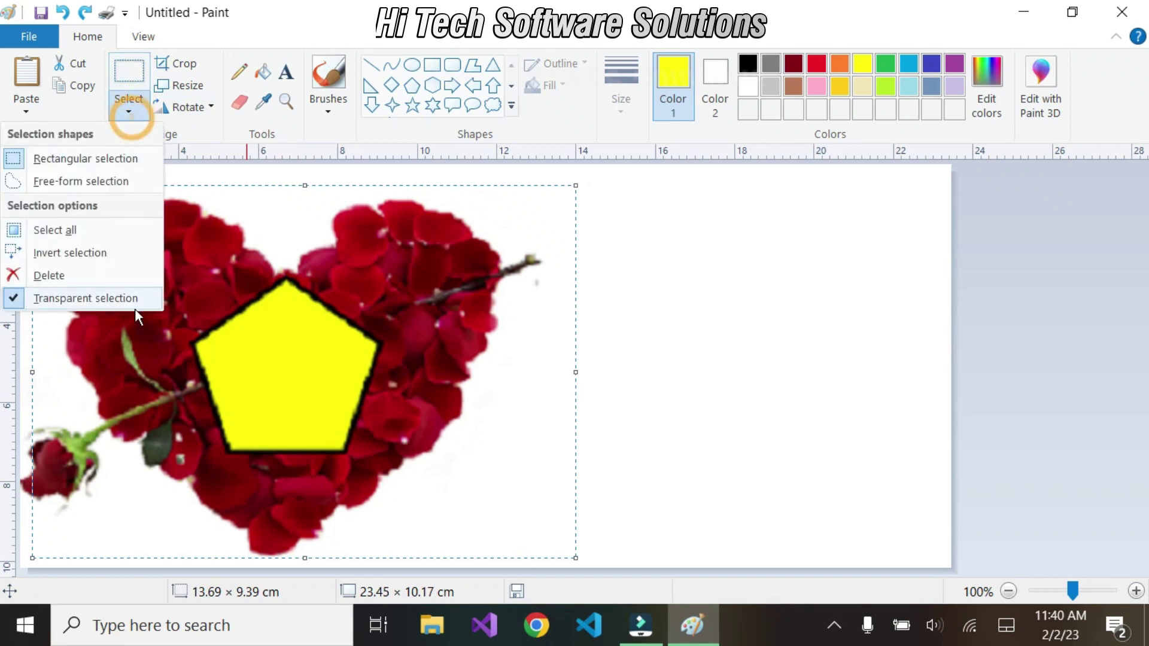
{"action": "left_click", "coordinate": [80, 274]}
Step: Draw a pentagon of about 7.80 × 6.02 cm on the empty canvas, with a green outline and green fill
{"action": "left_click", "coordinate": [411, 85]}
{"action": "left_click_drag", "start_coordinate": [216, 270], "coordinate": [526, 508]}
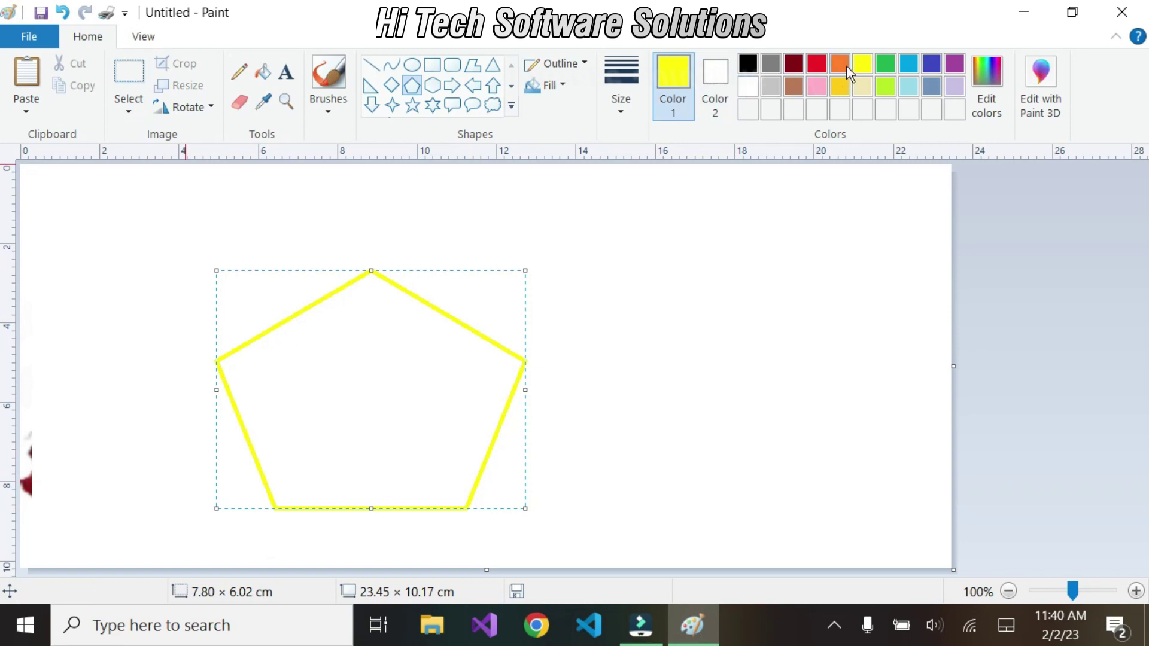
{"action": "left_click", "coordinate": [884, 65]}
{"action": "left_click", "coordinate": [263, 72]}
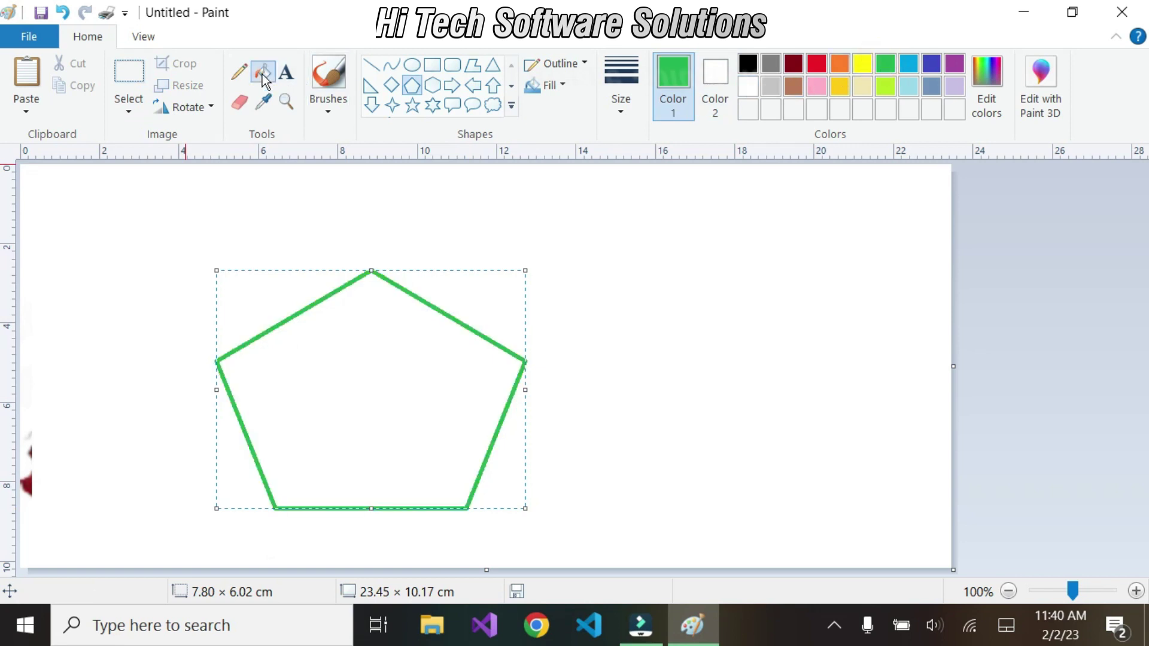
{"action": "left_click", "coordinate": [371, 357]}
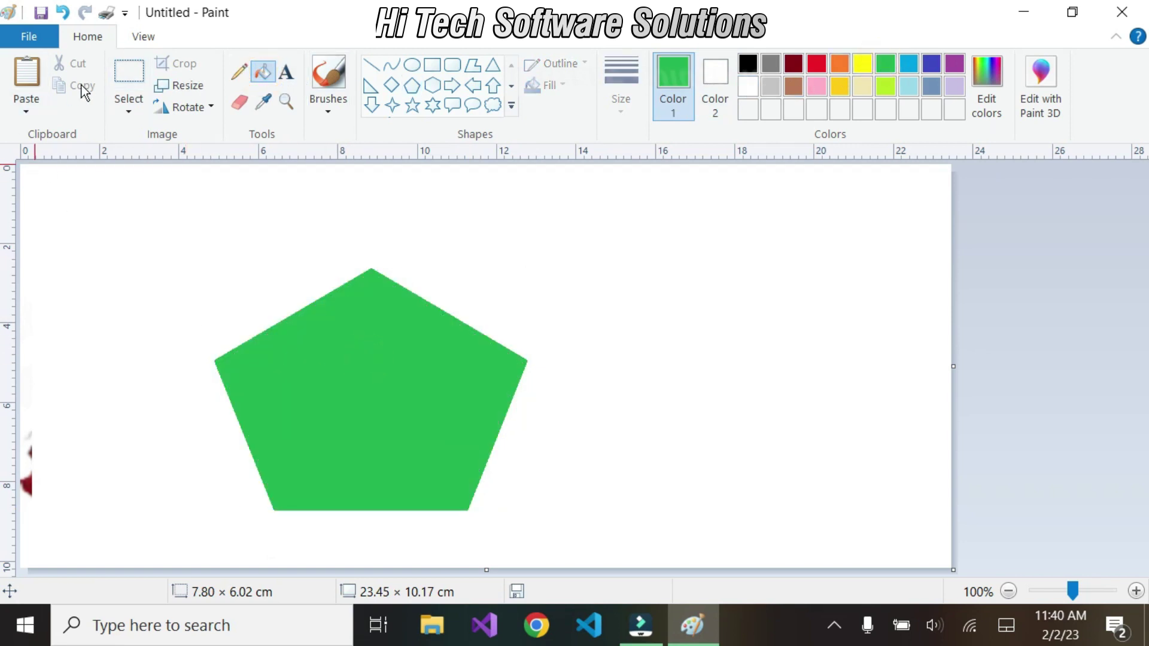
Step: Skew the picture with the green pentagon vertically by 45 degrees and inspect the skewed shape
{"action": "left_click", "coordinate": [184, 85]}
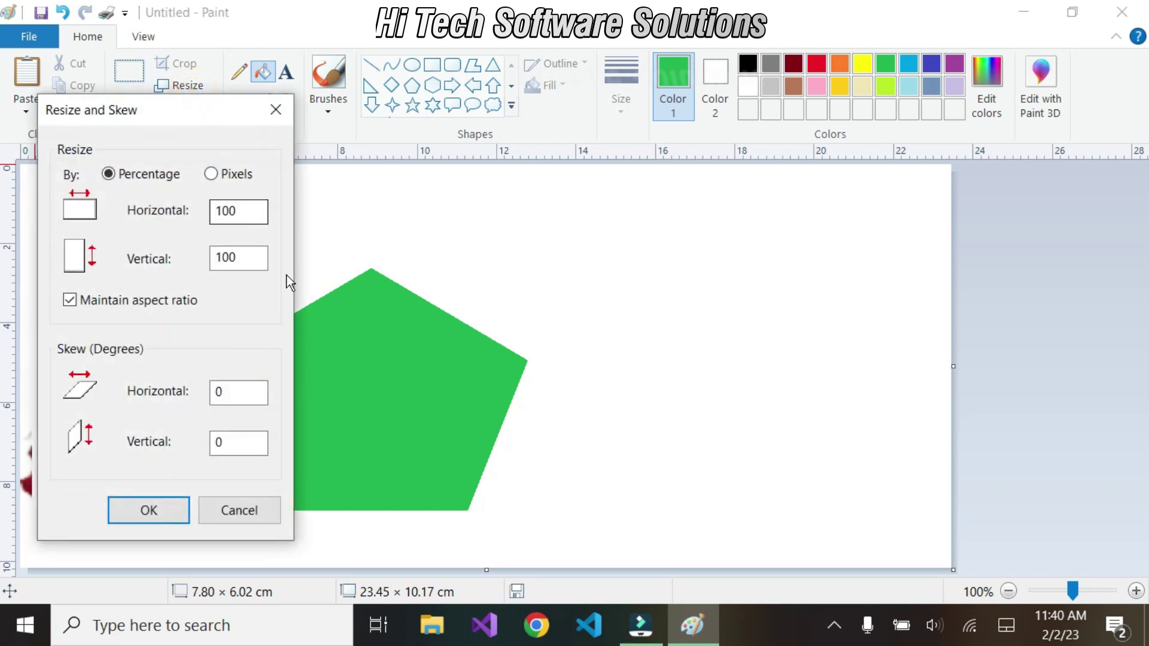
{"action": "left_click", "coordinate": [240, 397]}
{"action": "double_click", "coordinate": [236, 442]}
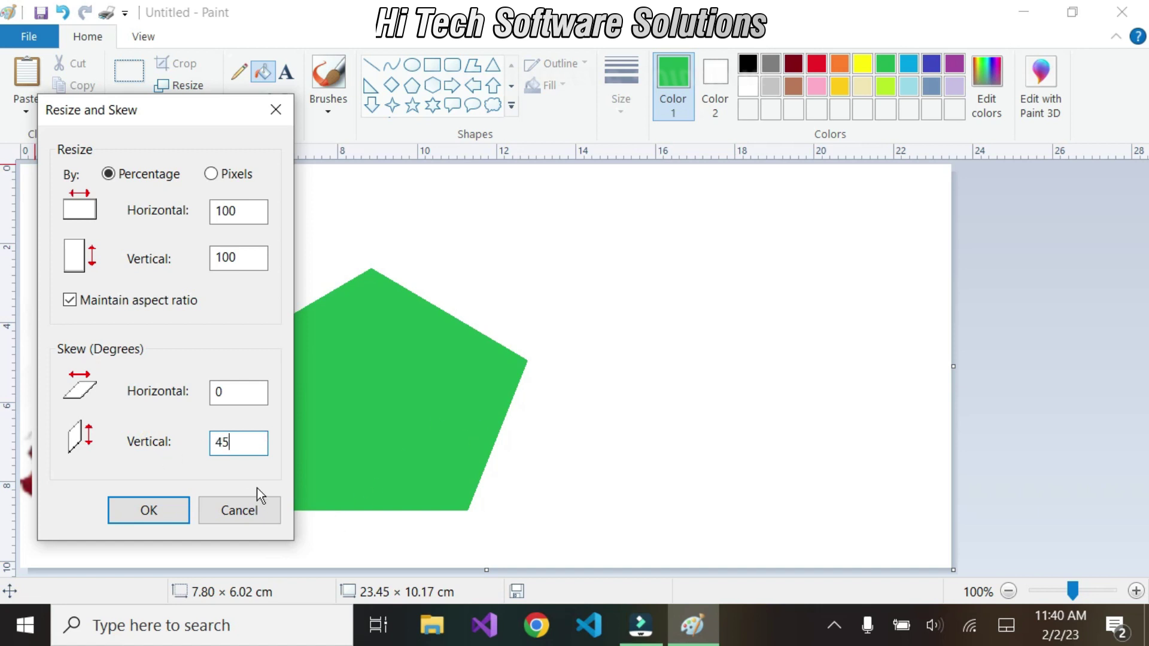
{"action": "left_click", "coordinate": [172, 510]}
{"action": "scroll", "coordinate": [413, 467], "scroll_direction": "down", "scroll_amount": 6}
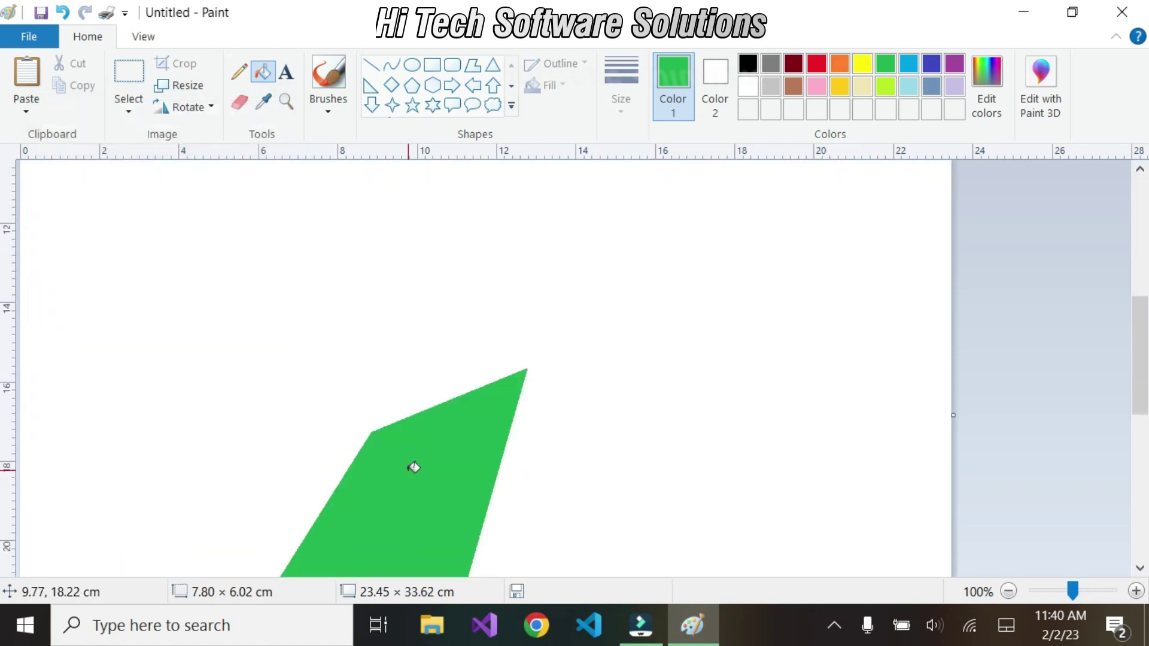
{"action": "scroll", "coordinate": [413, 466], "scroll_direction": "down", "scroll_amount": 3}
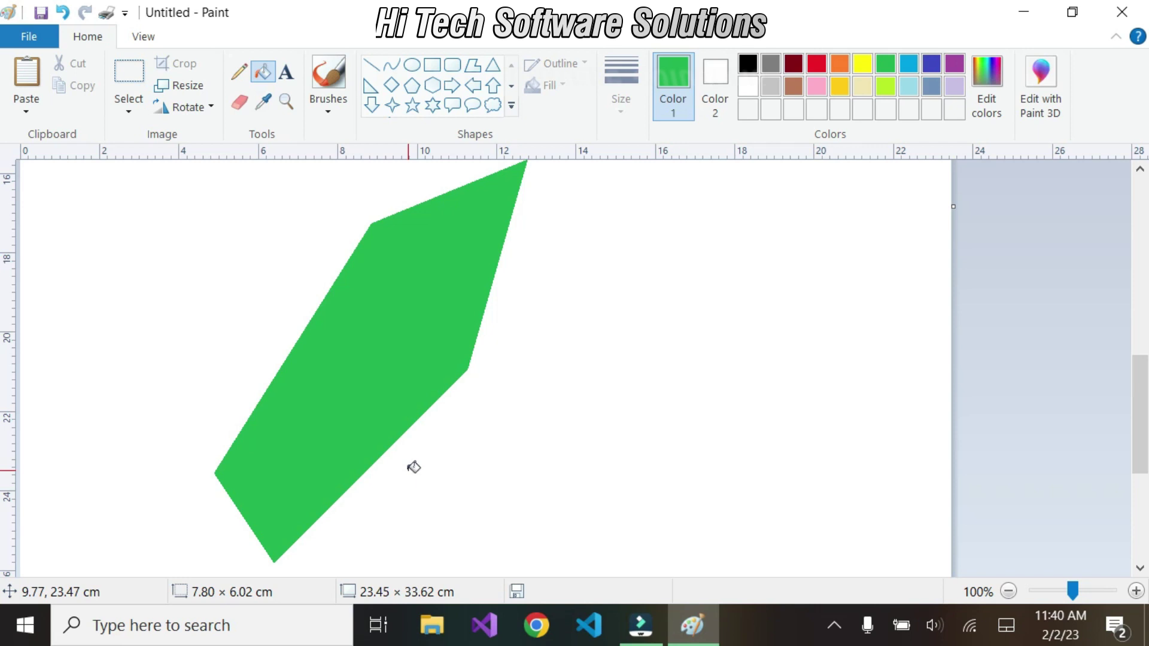
{"action": "scroll", "coordinate": [439, 474], "scroll_direction": "up", "scroll_amount": 7}
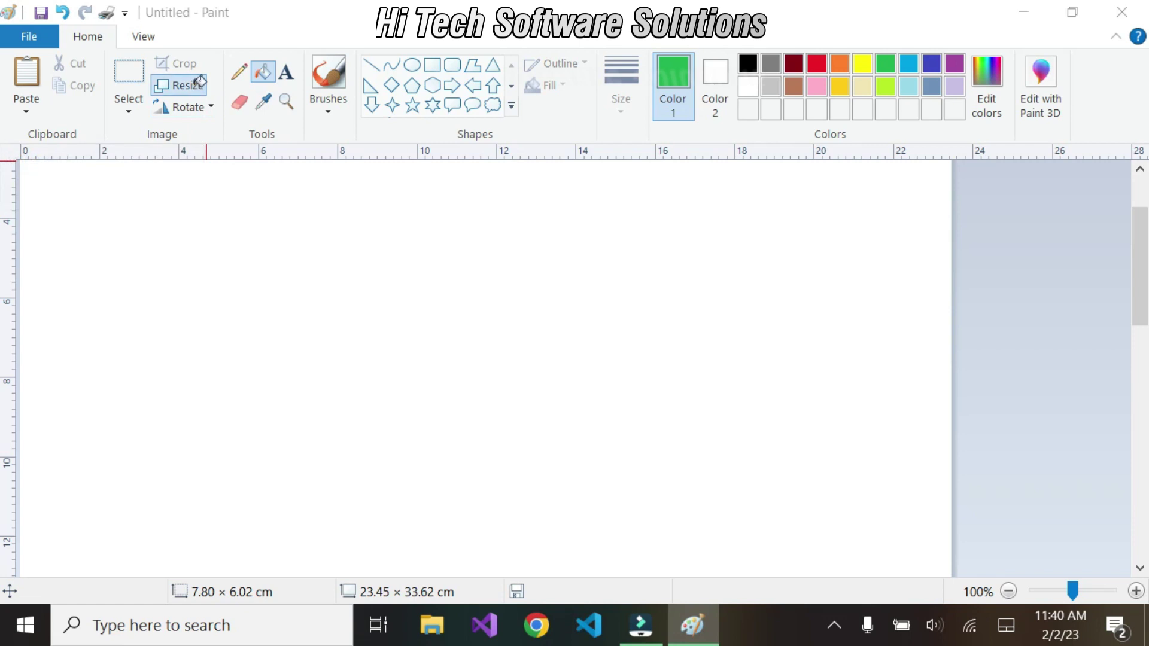
Step: Skew the green pentagon picture vertically a second time, and undo both vertical skews
{"action": "left_click", "coordinate": [180, 85]}
{"action": "double_click", "coordinate": [236, 441]}
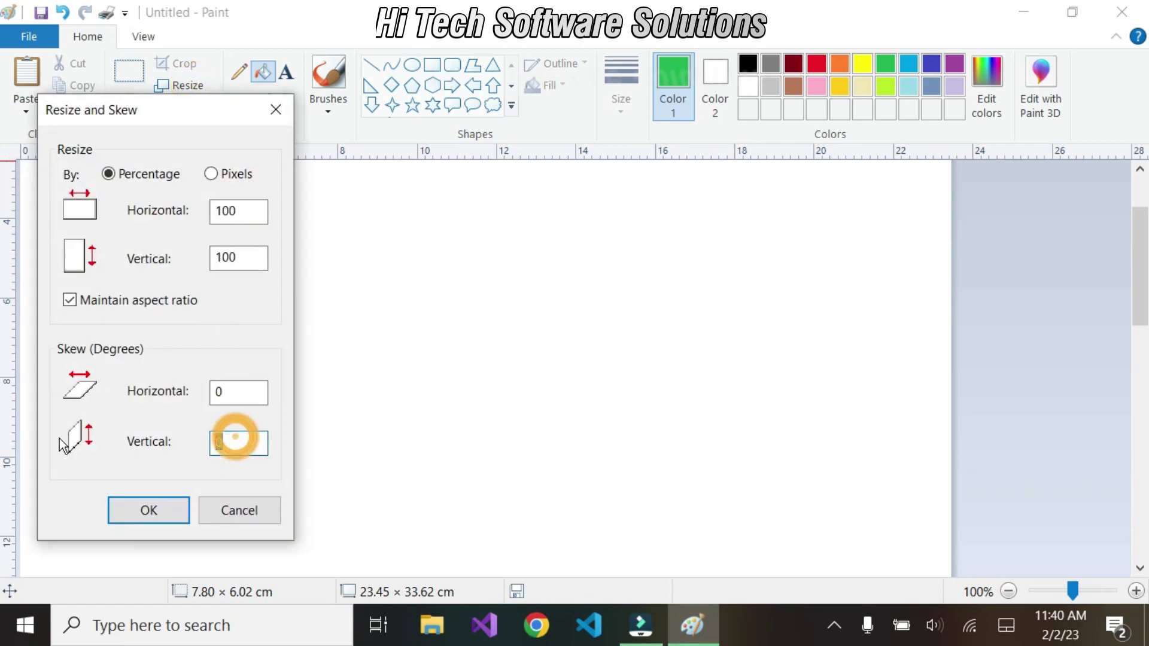
{"action": "type", "text": "456"}
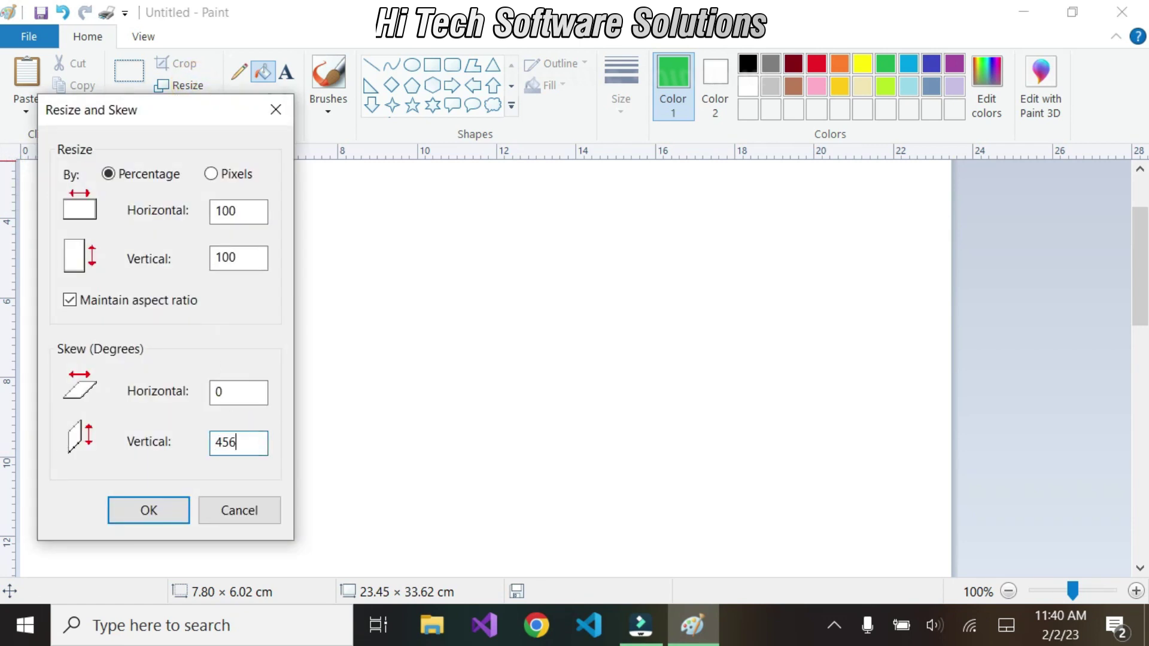
{"action": "left_click", "coordinate": [179, 510]}
{"action": "scroll", "coordinate": [357, 413], "scroll_direction": "down", "scroll_amount": 10}
{"action": "scroll", "coordinate": [357, 450], "scroll_direction": "down", "scroll_amount": 10}
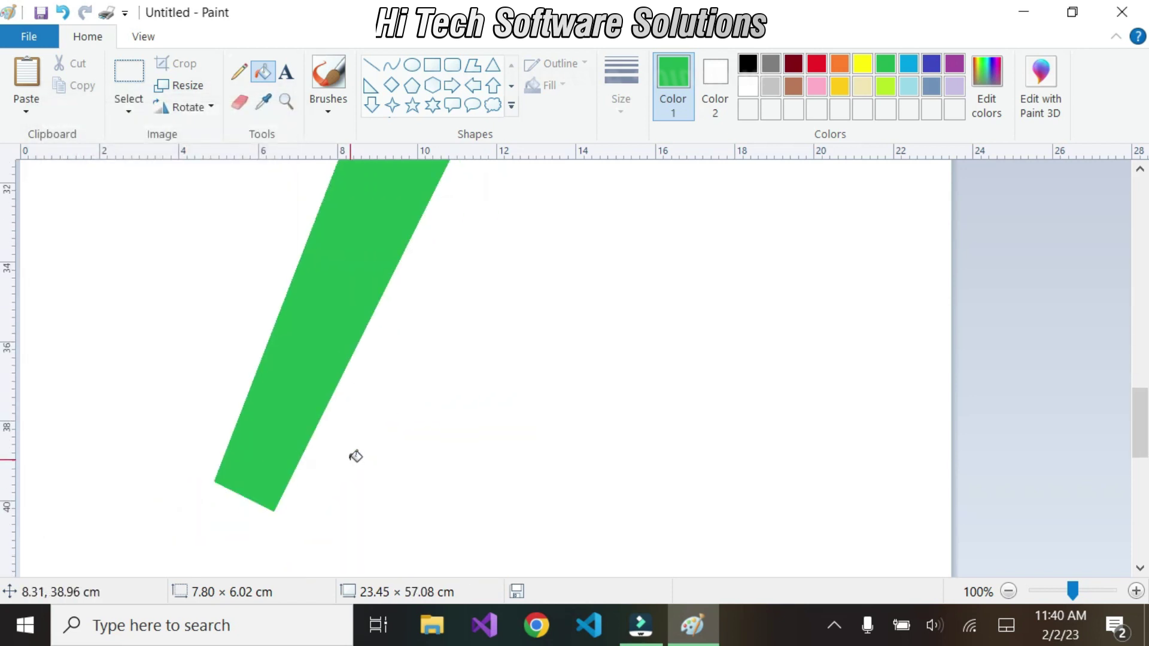
{"action": "scroll", "coordinate": [356, 455], "scroll_direction": "up", "scroll_amount": 5}
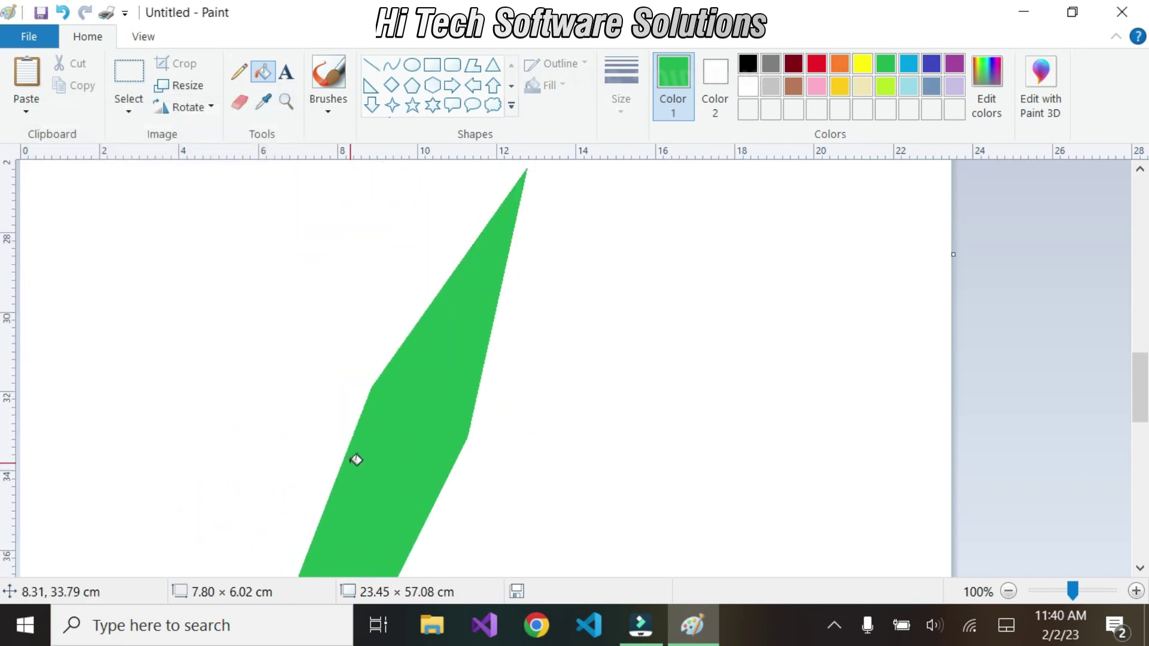
{"action": "key", "text": "ctrl+z"}
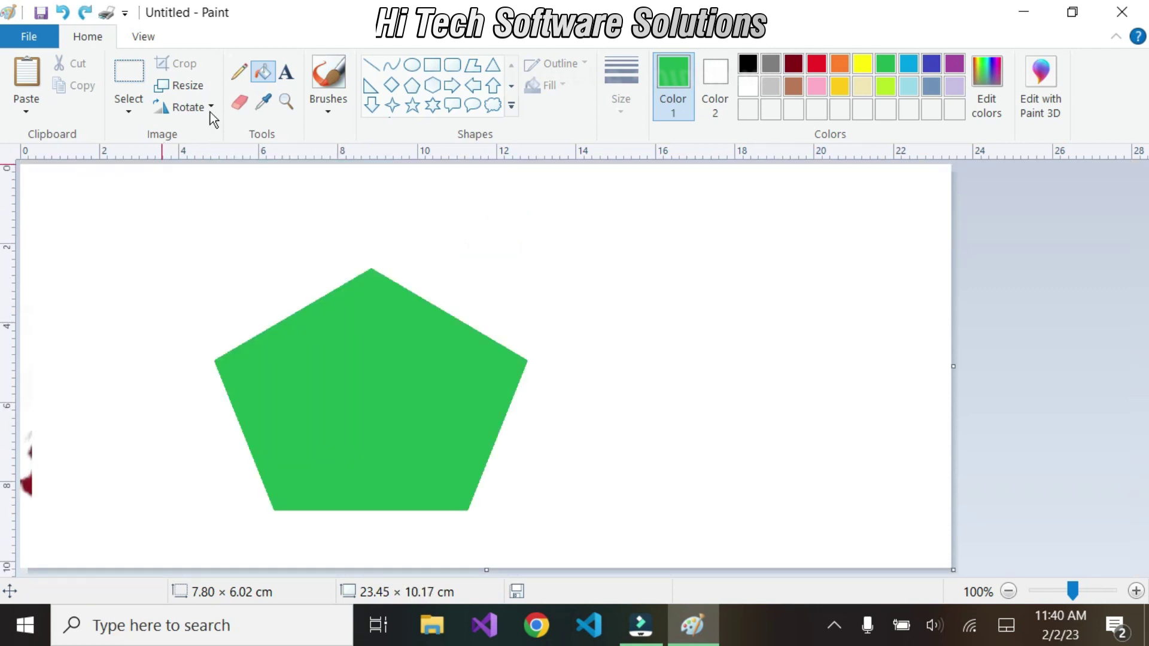
{"action": "left_click", "coordinate": [173, 85]}
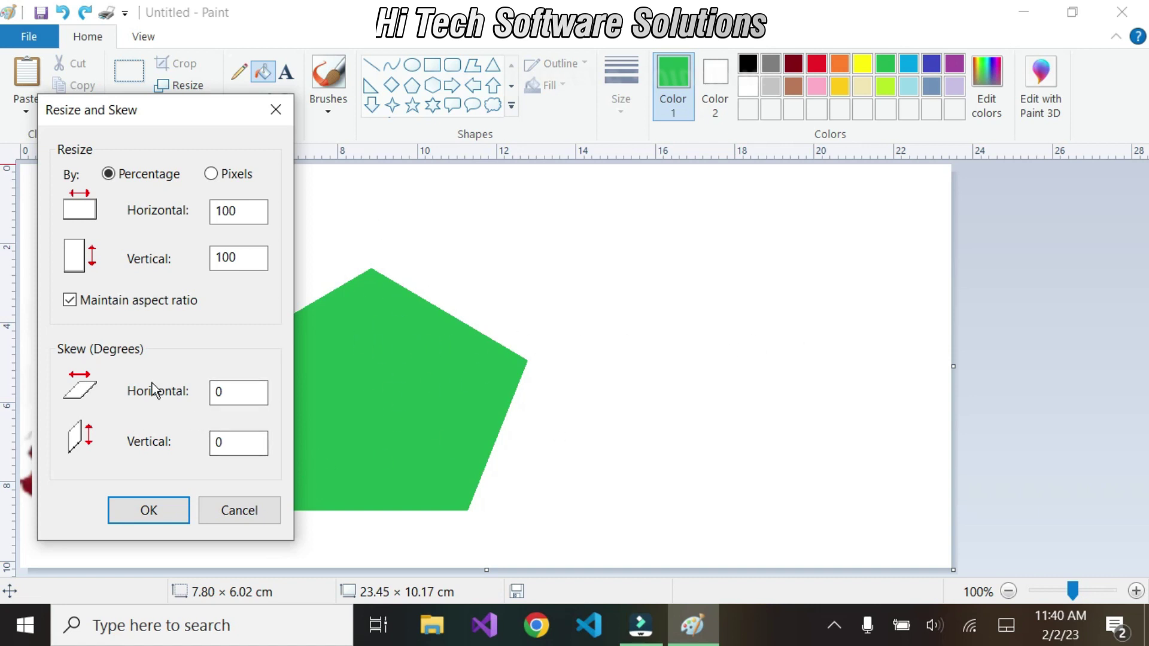
{"action": "left_click", "coordinate": [239, 510]}
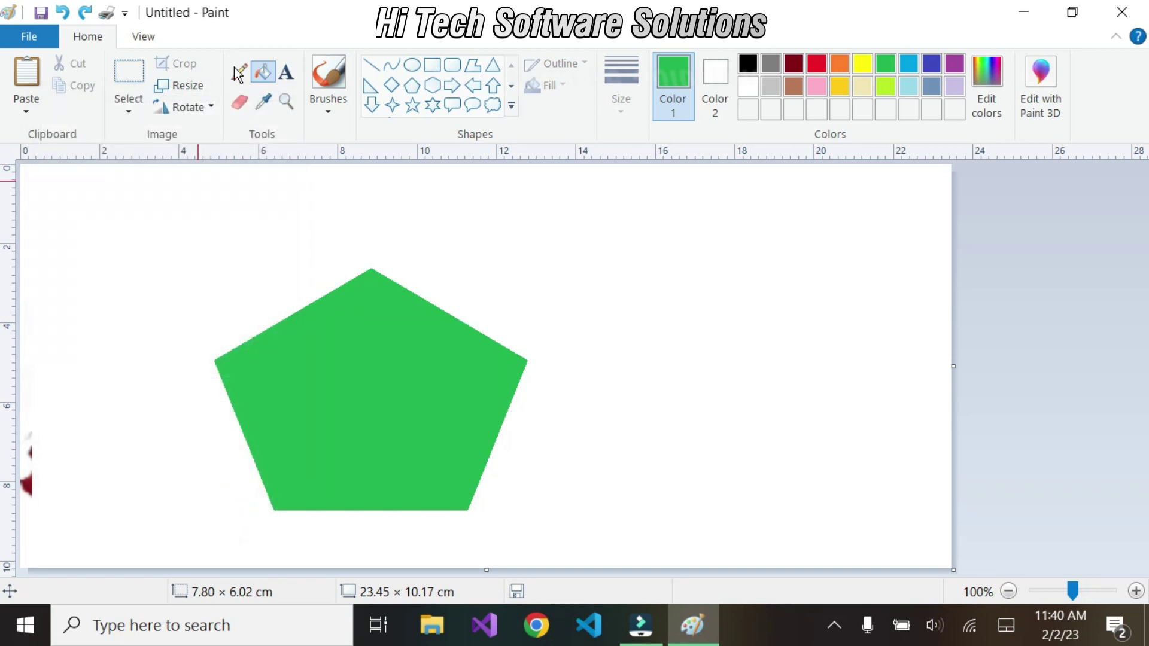
Step: Rotate the whole picture right by 90°, and undo the rotation
{"action": "left_click", "coordinate": [206, 107]}
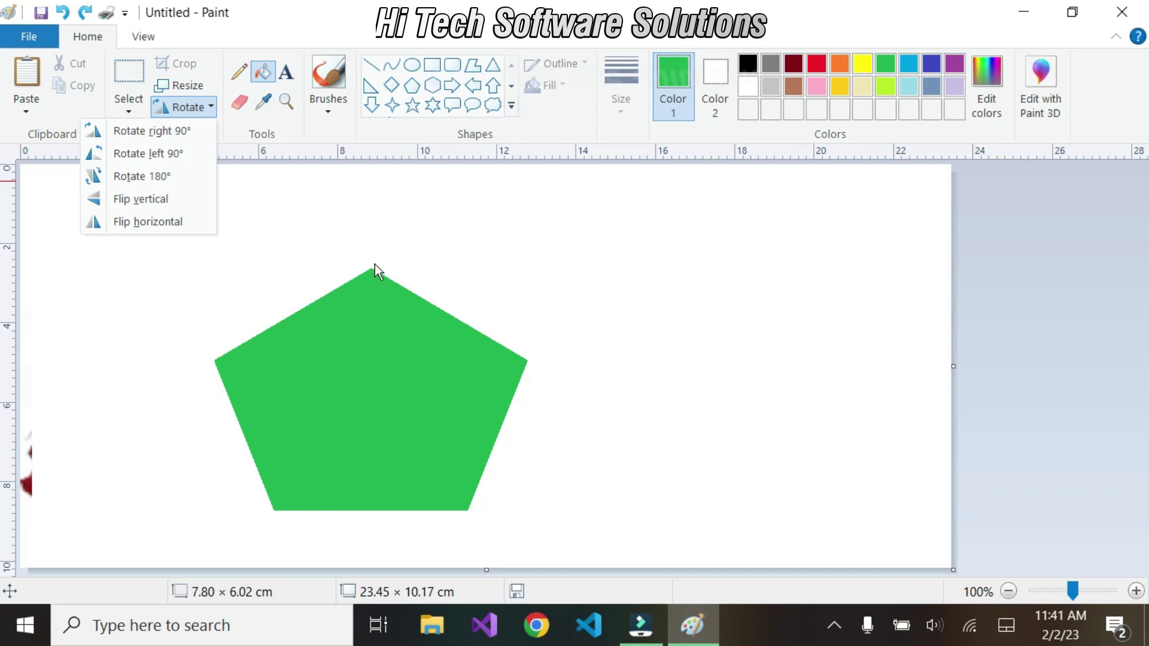
{"action": "left_click", "coordinate": [149, 132]}
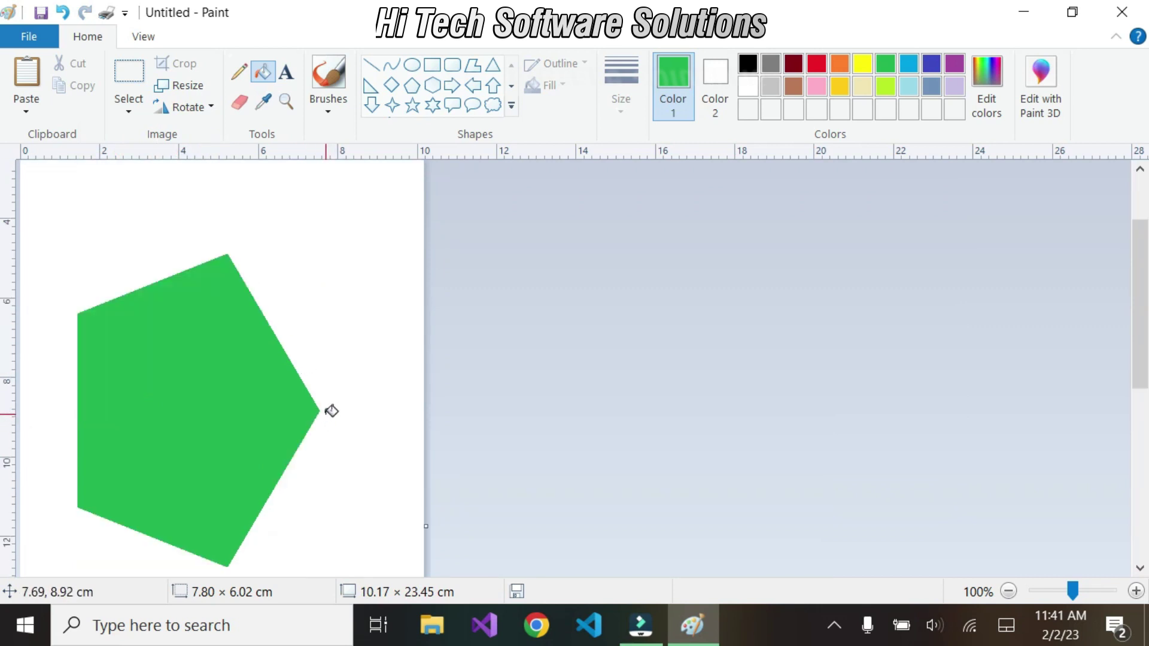
{"action": "key", "text": "ctrl+z"}
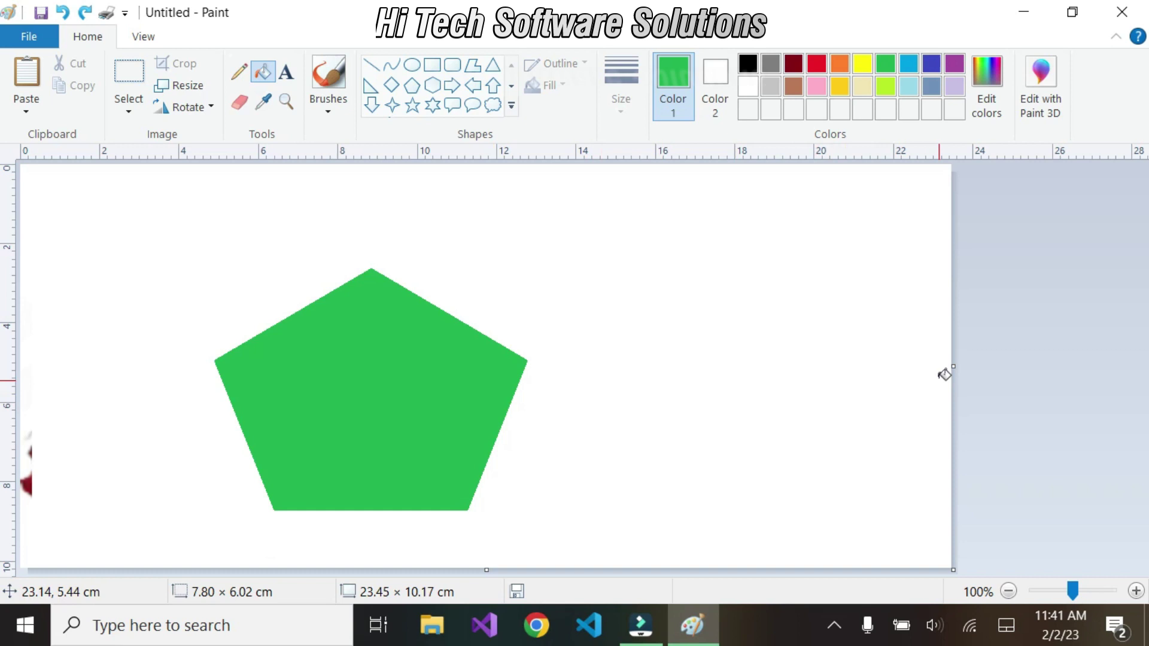
Step: Narrow the canvas to about 14.77 × 10.17 cm and place a diamond of about 1.61 × 2.12 cm on the pentagon's top vertex
{"action": "left_click_drag", "start_coordinate": [951, 366], "coordinate": [608, 362]}
{"action": "left_click", "coordinate": [392, 84]}
{"action": "left_click_drag", "start_coordinate": [532, 321], "coordinate": [598, 406]}
{"action": "mouse_move", "coordinate": [569, 364]}
{"action": "left_mouse_down"}
{"action": "mouse_move", "coordinate": [436, 239]}
{"action": "mouse_move", "coordinate": [376, 226]}
{"action": "left_mouse_up"}
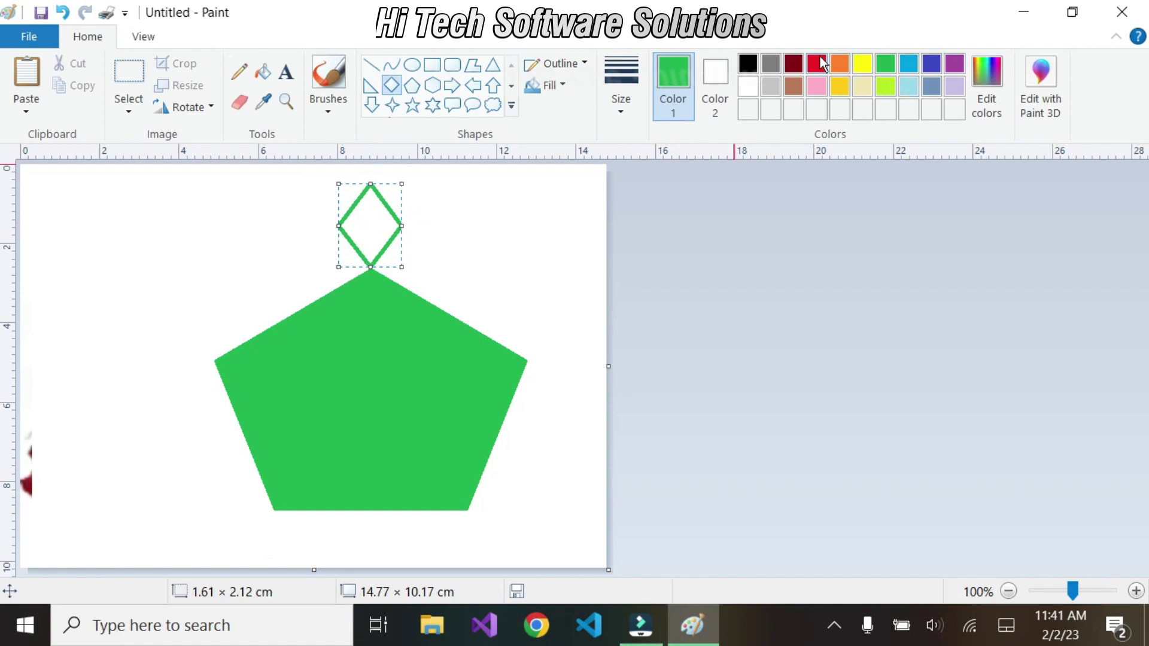
Step: Recolour the diamond's outline red, fill its interior red, and widen the canvas to 16.00 × 10.17 cm
{"action": "left_click", "coordinate": [816, 62]}
{"action": "left_click", "coordinate": [263, 71]}
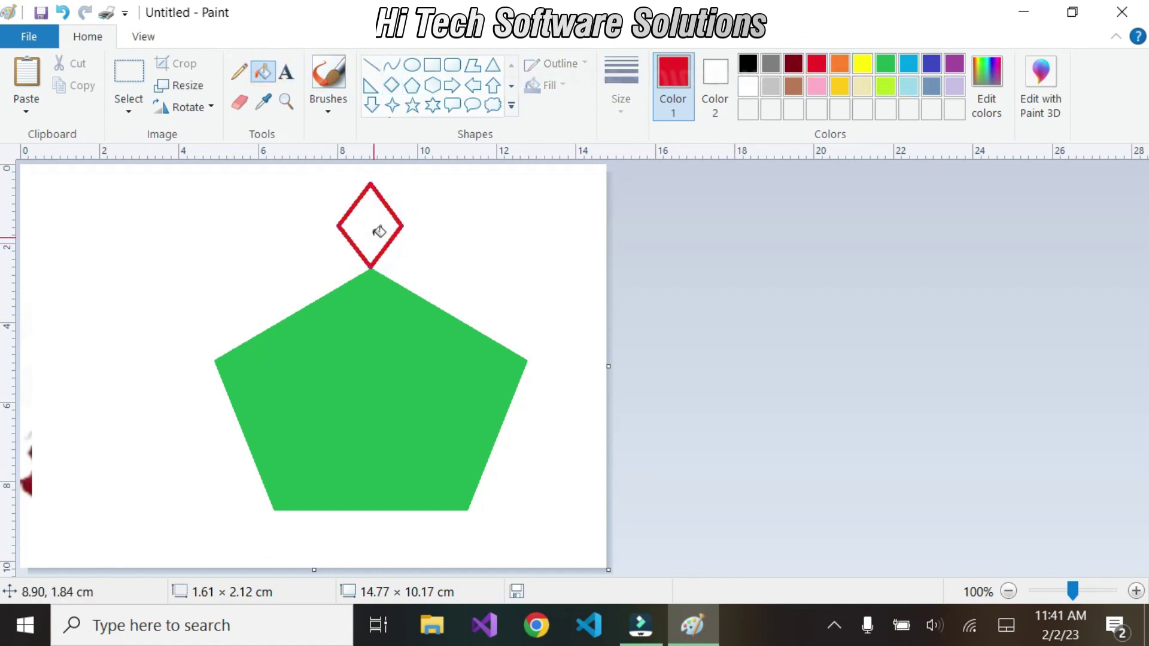
{"action": "left_click", "coordinate": [379, 232]}
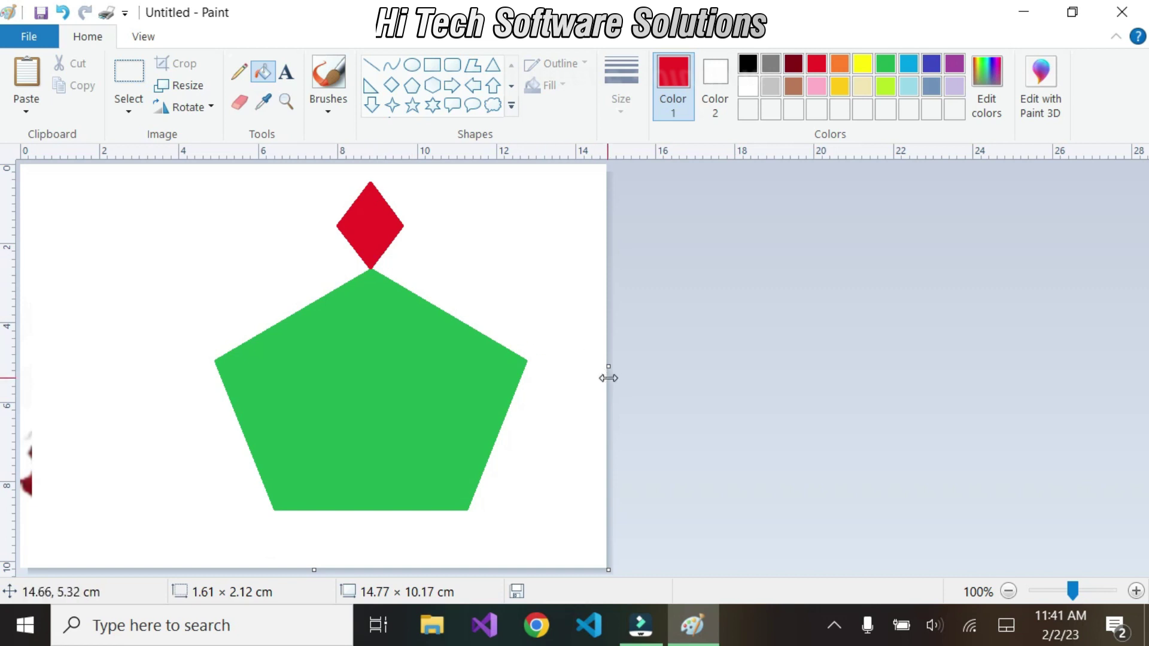
{"action": "left_click_drag", "start_coordinate": [609, 365], "coordinate": [656, 362]}
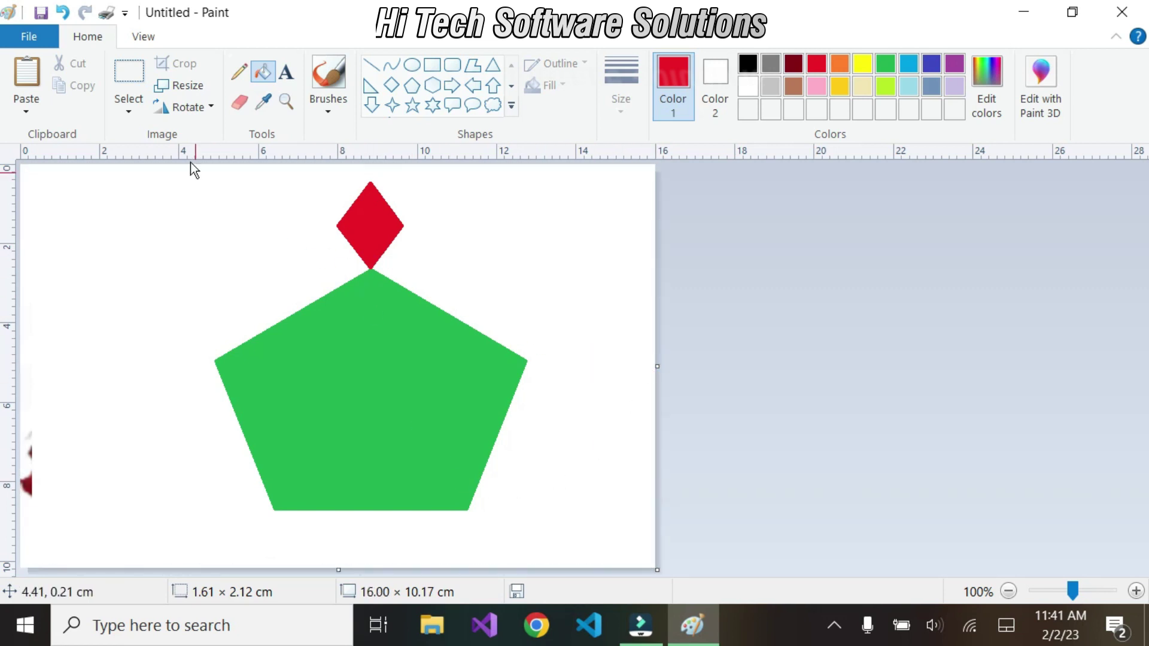
Step: Rotate the whole picture right by 90°, and rotate it back left by 90°
{"action": "left_click", "coordinate": [186, 108]}
{"action": "left_click", "coordinate": [153, 132]}
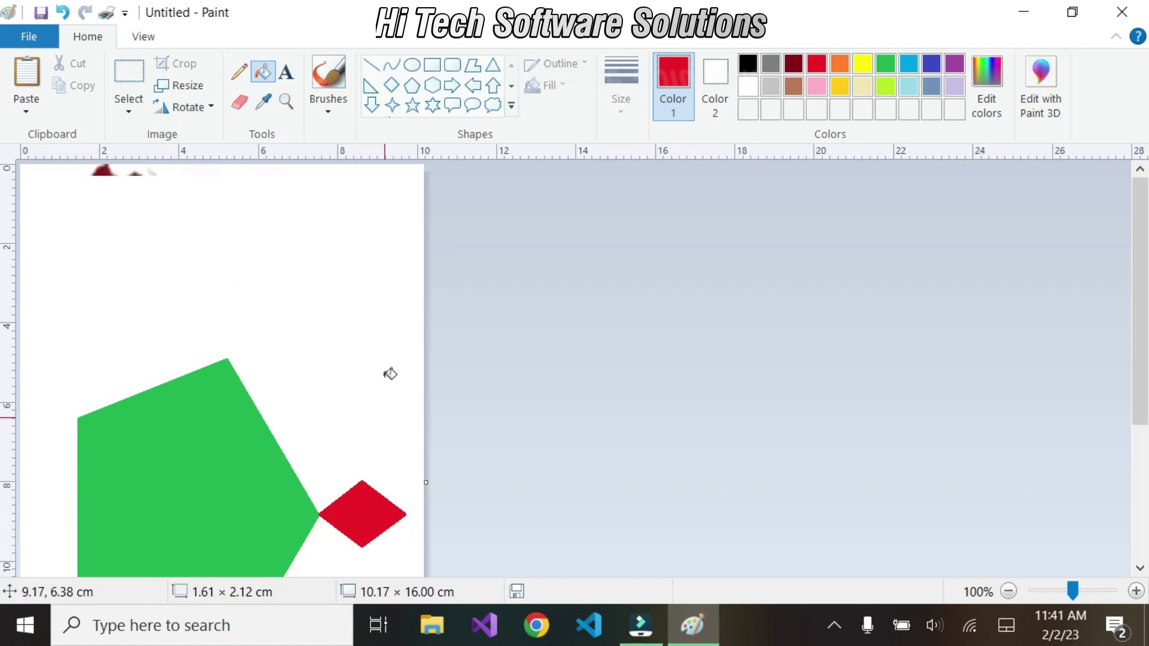
{"action": "left_click", "coordinate": [215, 115]}
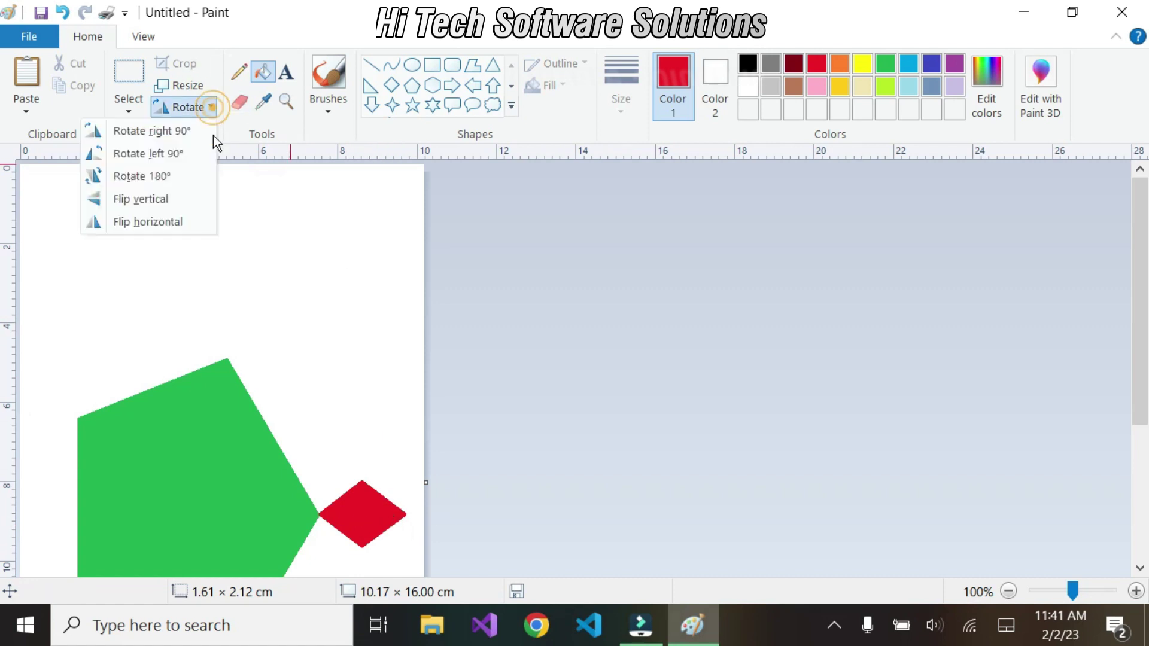
{"action": "left_click", "coordinate": [163, 153]}
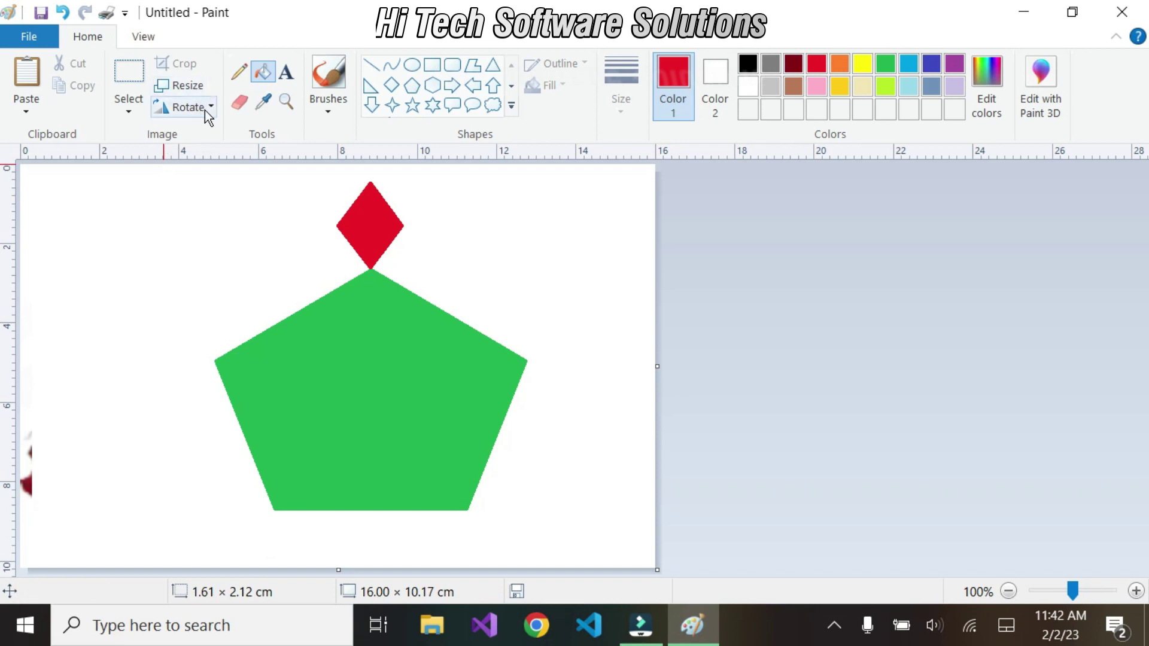
Step: Rotate the whole picture by 180° twice to demonstrate turning it upside down and back
{"action": "left_click", "coordinate": [185, 107]}
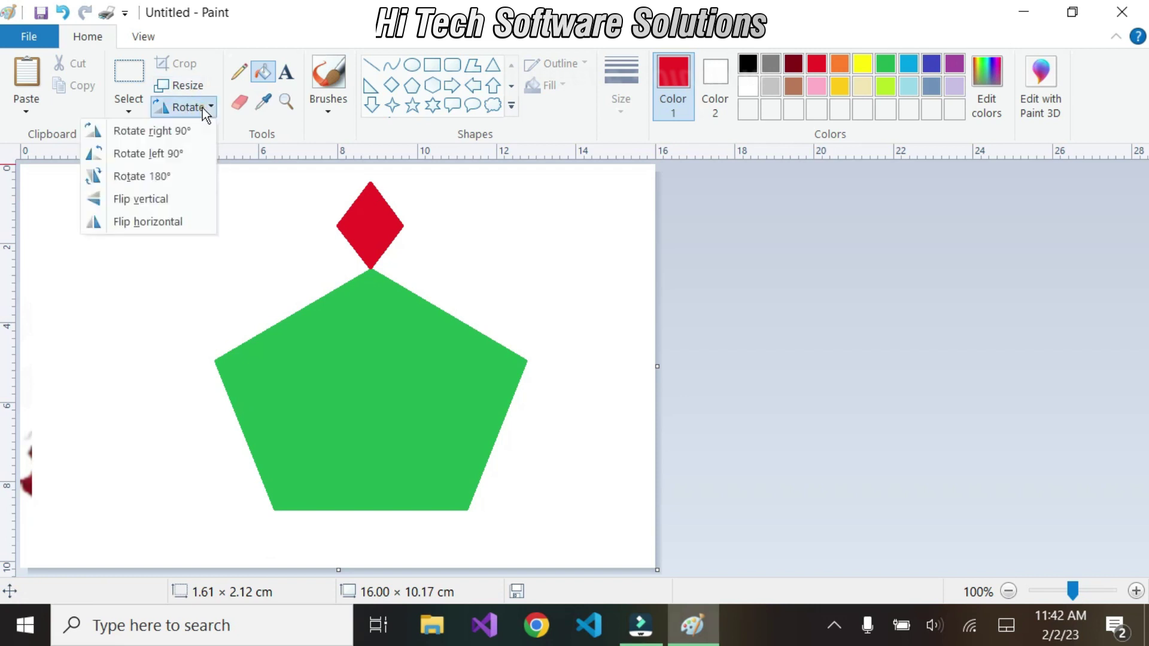
{"action": "left_click", "coordinate": [165, 182]}
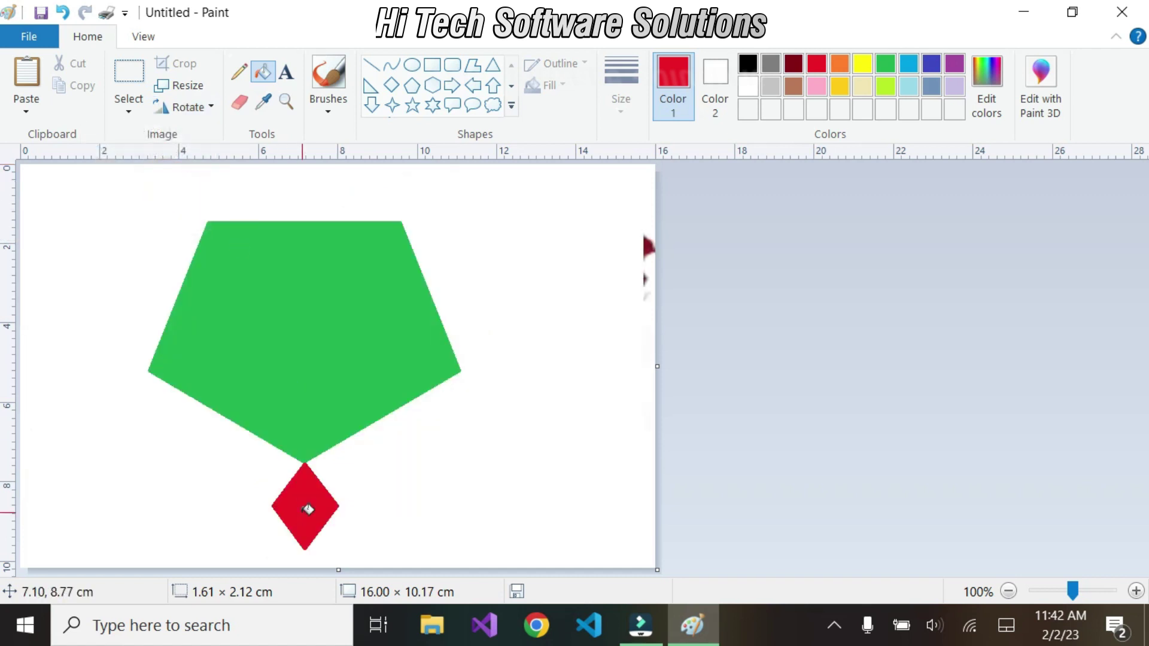
{"action": "left_click", "coordinate": [210, 107]}
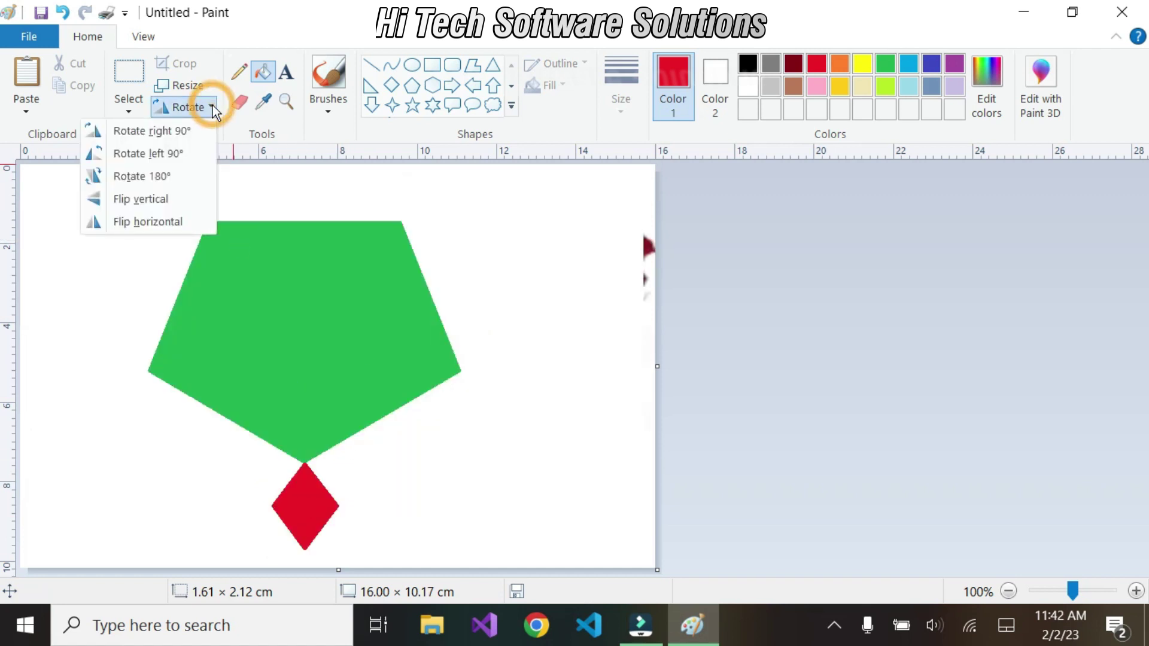
{"action": "left_click", "coordinate": [146, 179]}
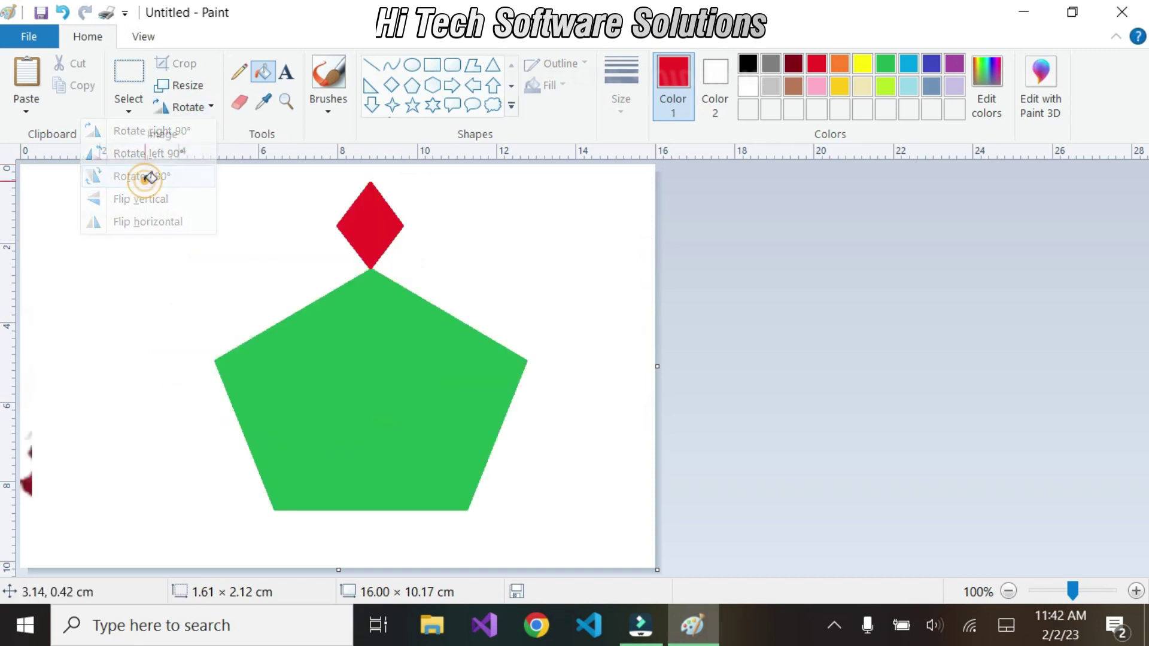
Step: Draw a red-outlined diamond of about 1.55 × 1.25 cm against the pentagon's left vertex and fill it yellow
{"action": "left_click", "coordinate": [209, 109]}
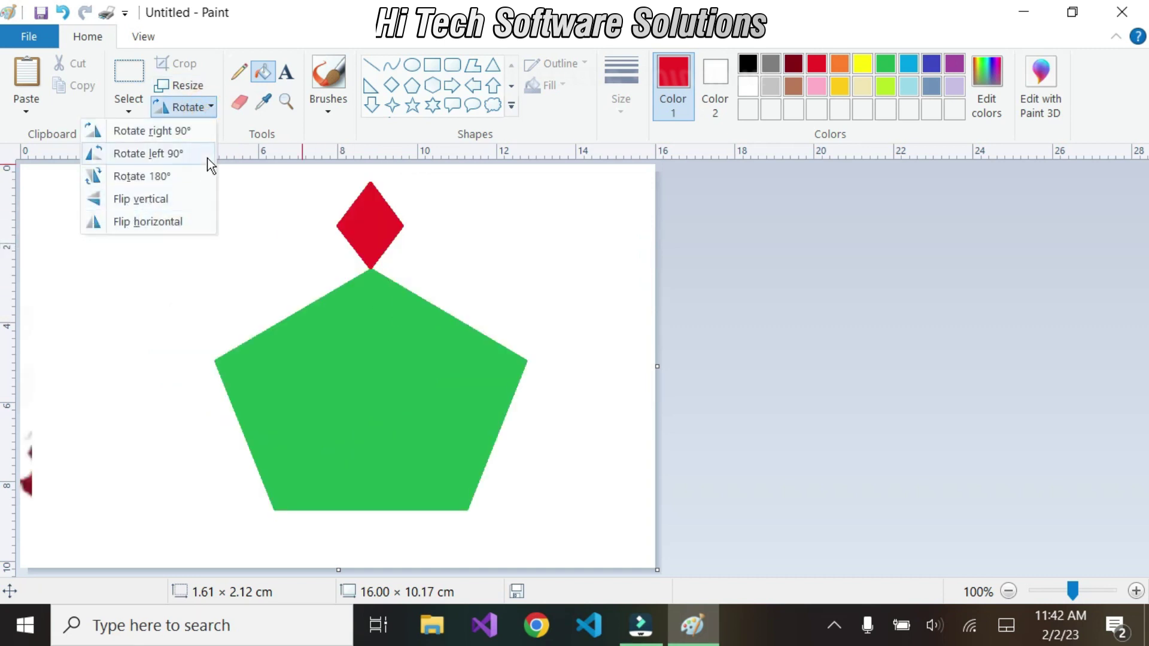
{"action": "left_click", "coordinate": [390, 88]}
{"action": "left_click_drag", "start_coordinate": [155, 337], "coordinate": [216, 386]}
{"action": "left_click", "coordinate": [263, 72]}
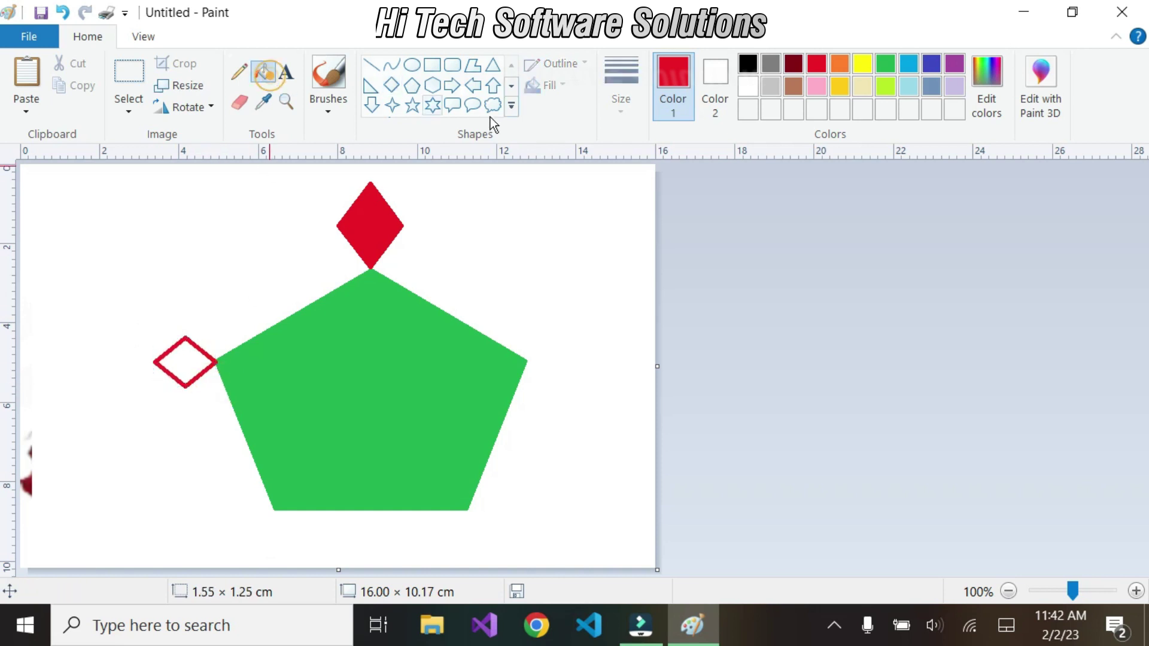
{"action": "left_click", "coordinate": [866, 66]}
{"action": "left_click", "coordinate": [182, 366]}
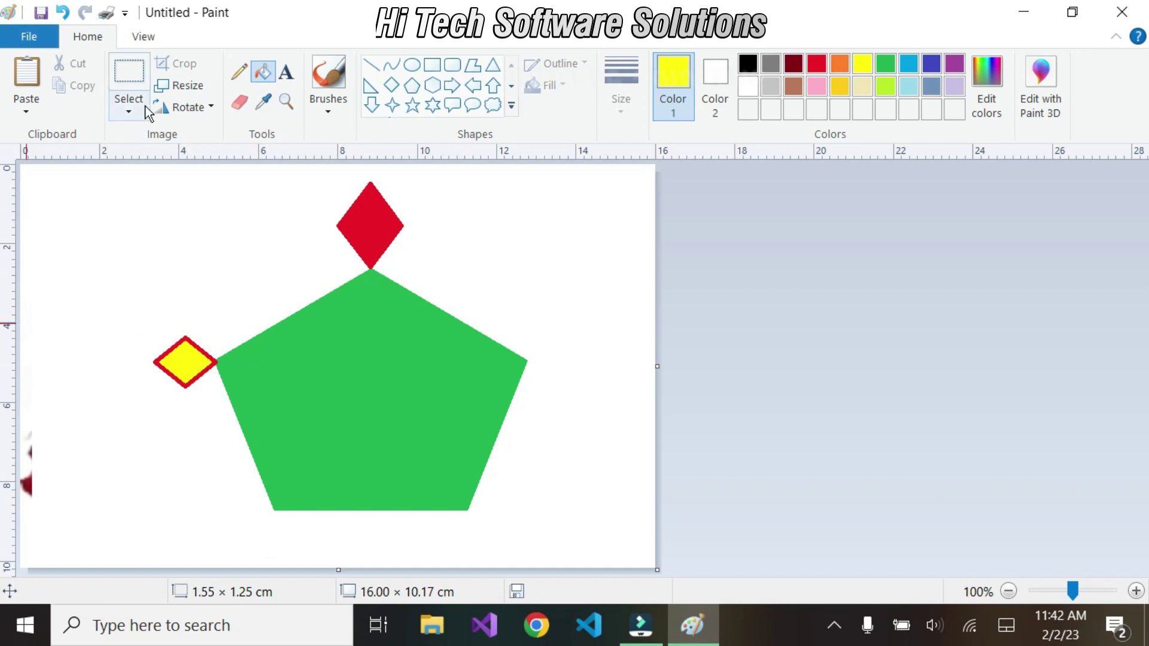
Step: Flip the whole picture vertically, and flip it vertically again to restore it
{"action": "left_click", "coordinate": [188, 106]}
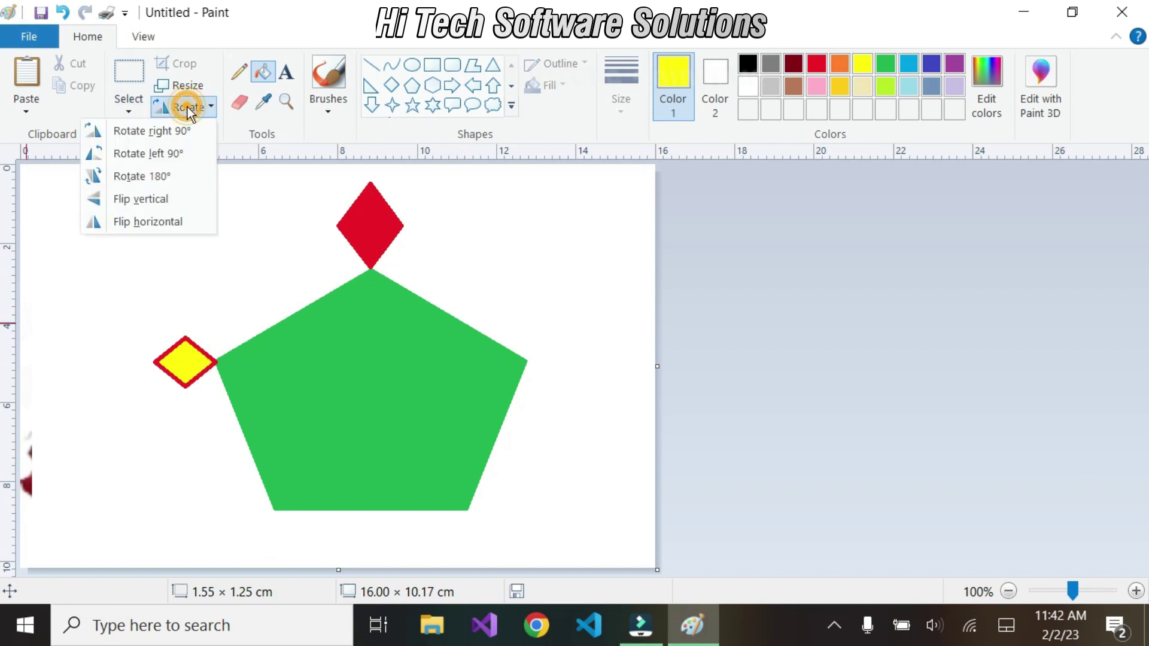
{"action": "left_click", "coordinate": [146, 206]}
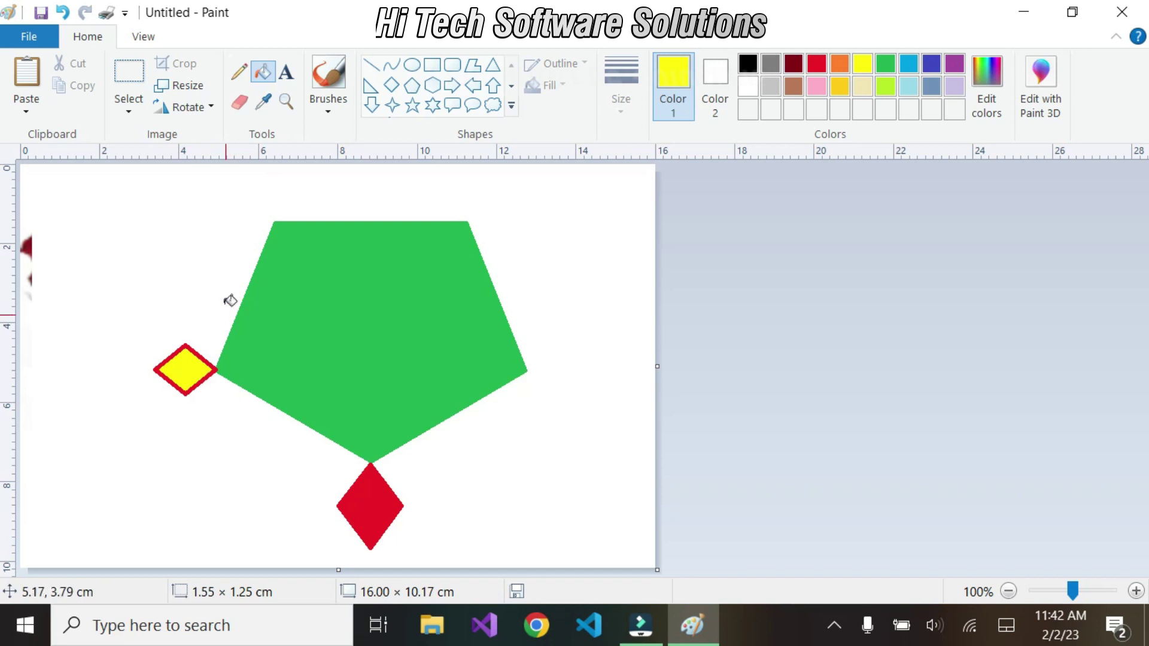
{"action": "left_click", "coordinate": [191, 109]}
{"action": "left_click", "coordinate": [169, 203]}
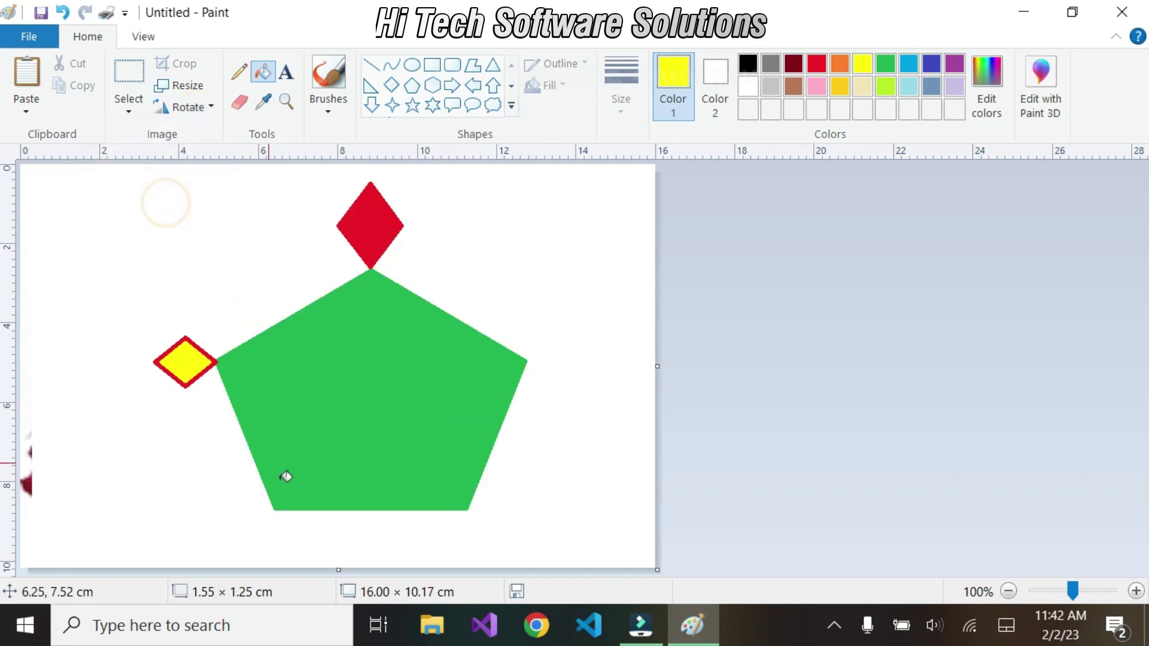
Step: Flip the whole picture horizontally so the yellow diamond moves to the pentagon's right vertex
{"action": "left_click", "coordinate": [210, 109]}
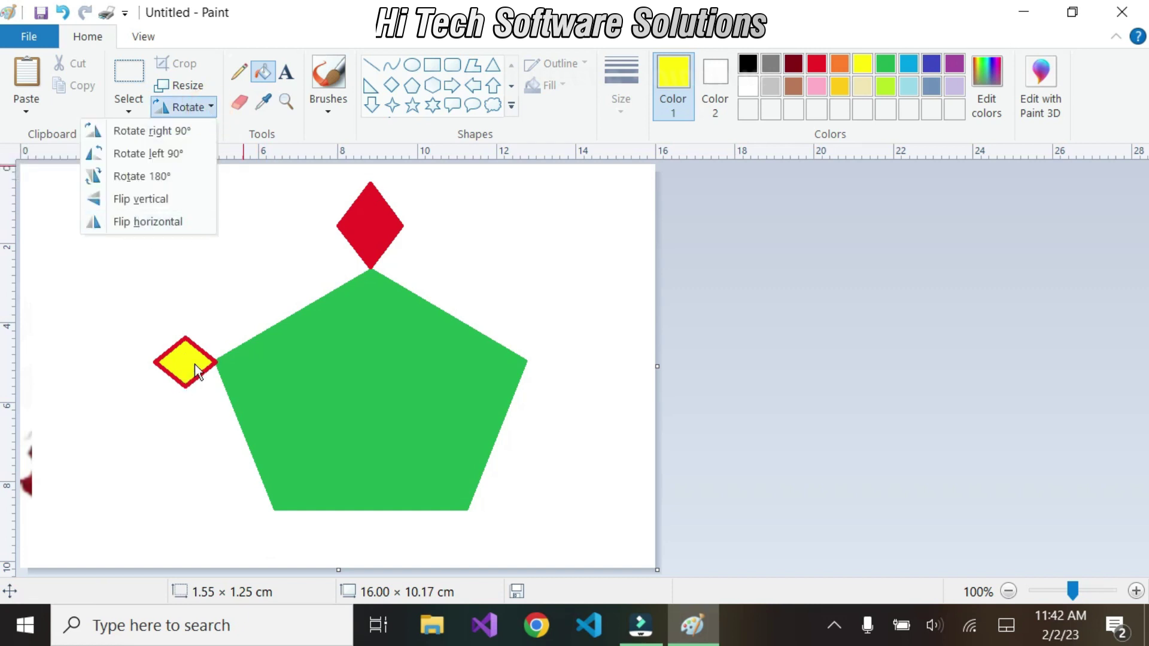
{"action": "left_click", "coordinate": [129, 222]}
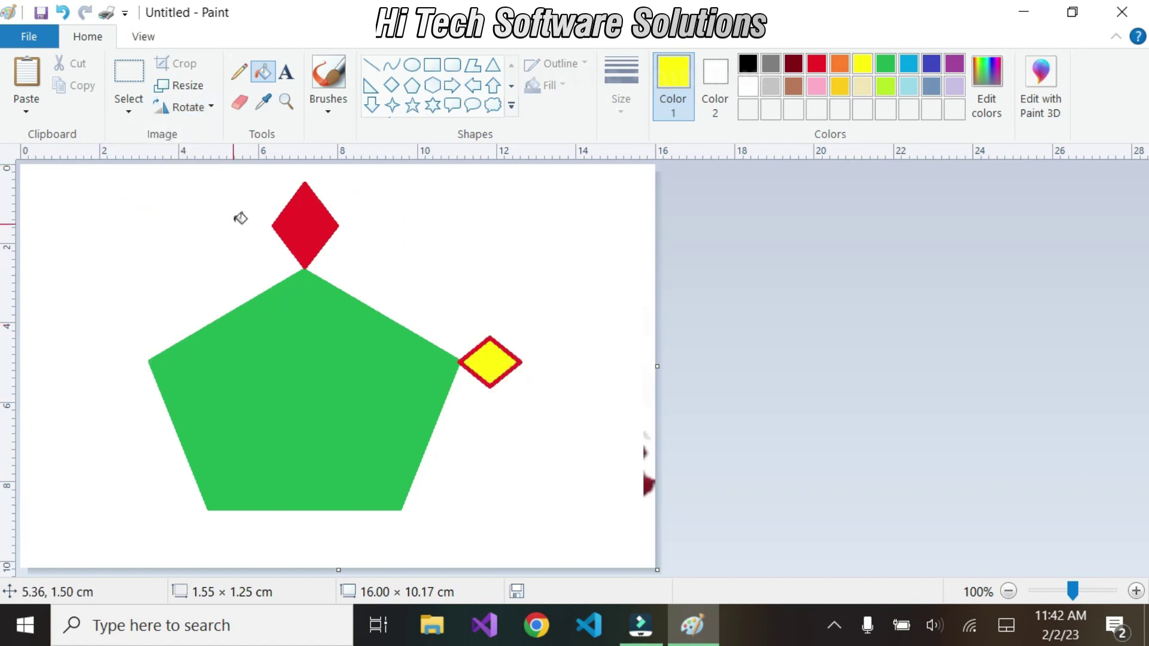
{"action": "left_click", "coordinate": [182, 108]}
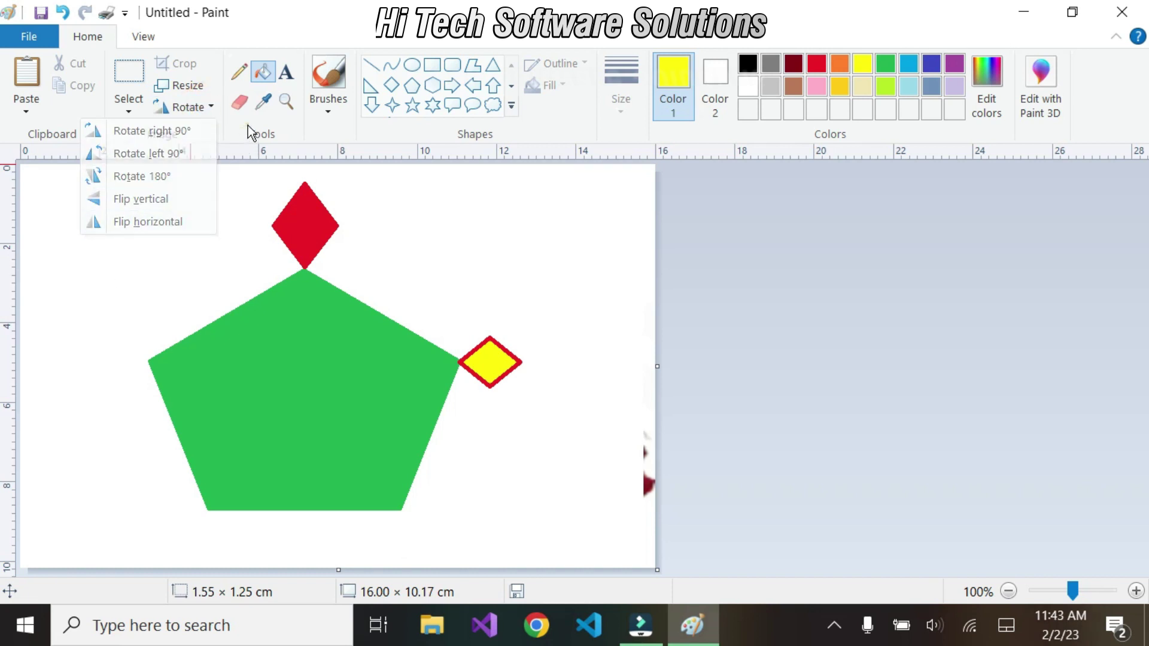
Step: Scribble in yellow with the Pencil beside the pentagon, switch the drawing colour to dark blue, and undo the scribble
{"action": "left_click", "coordinate": [232, 74]}
{"action": "left_click", "coordinate": [234, 73]}
{"action": "mouse_move", "coordinate": [67, 246]}
{"action": "left_mouse_down"}
{"action": "mouse_move", "coordinate": [131, 247]}
{"action": "mouse_move", "coordinate": [79, 359]}
{"action": "mouse_move", "coordinate": [78, 255]}
{"action": "mouse_move", "coordinate": [113, 243]}
{"action": "mouse_move", "coordinate": [141, 303]}
{"action": "mouse_move", "coordinate": [73, 379]}
{"action": "mouse_move", "coordinate": [37, 451]}
{"action": "mouse_move", "coordinate": [78, 413]}
{"action": "mouse_move", "coordinate": [68, 347]}
{"action": "mouse_move", "coordinate": [179, 215]}
{"action": "mouse_move", "coordinate": [118, 404]}
{"action": "mouse_move", "coordinate": [130, 268]}
{"action": "mouse_move", "coordinate": [266, 316]}
{"action": "mouse_move", "coordinate": [190, 388]}
{"action": "left_mouse_up"}
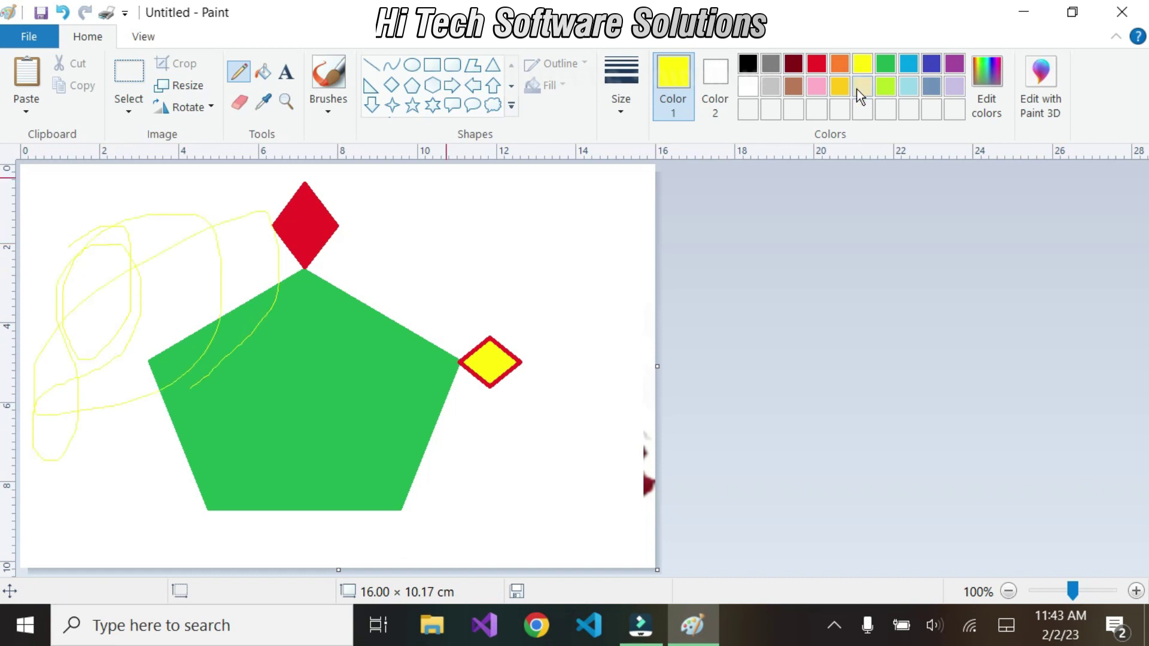
{"action": "left_click", "coordinate": [931, 63]}
{"action": "key", "text": "ctrl+z"}
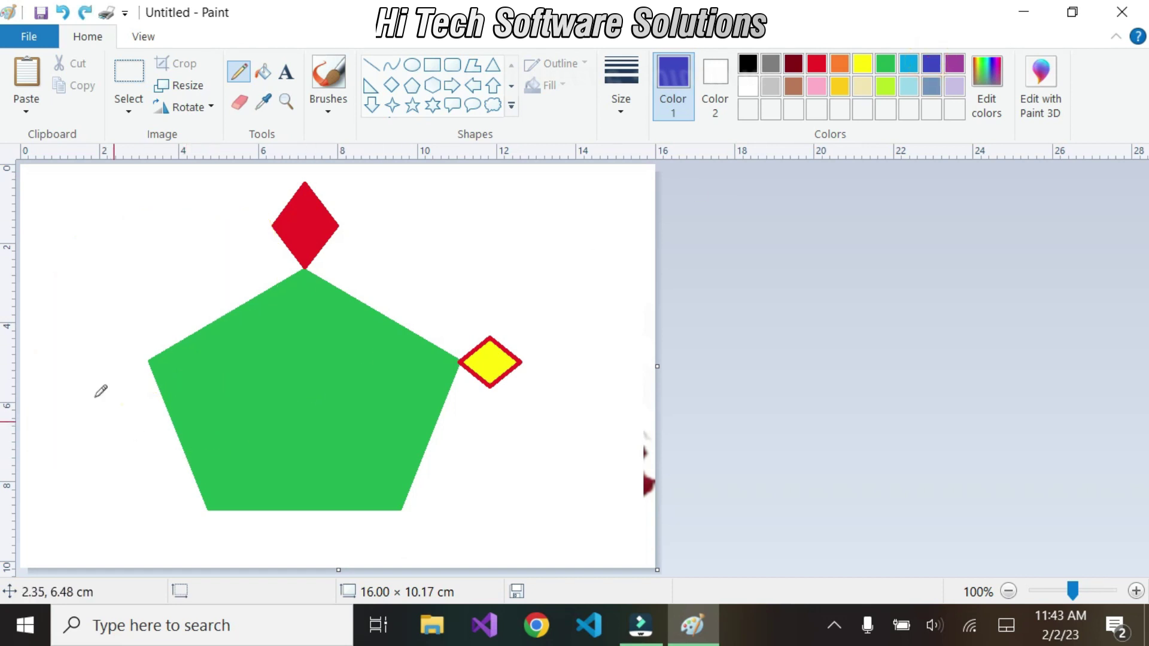
Step: Write the letters A and B freehand in thin dark blue pencil lines in the blank area beside the red diamond
{"action": "mouse_move", "coordinate": [41, 300]}
{"action": "left_mouse_down"}
{"action": "mouse_move", "coordinate": [52, 209]}
{"action": "mouse_move", "coordinate": [87, 296]}
{"action": "left_mouse_up"}
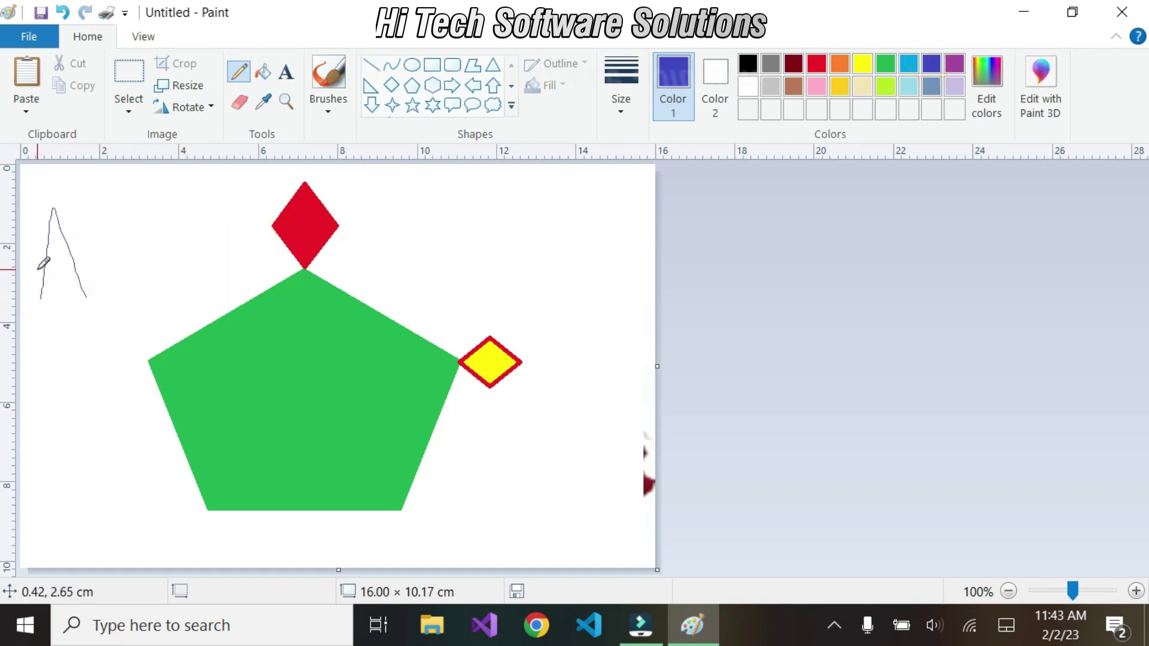
{"action": "left_click_drag", "start_coordinate": [37, 269], "coordinate": [65, 269]}
{"action": "left_click_drag", "start_coordinate": [127, 213], "coordinate": [137, 290]}
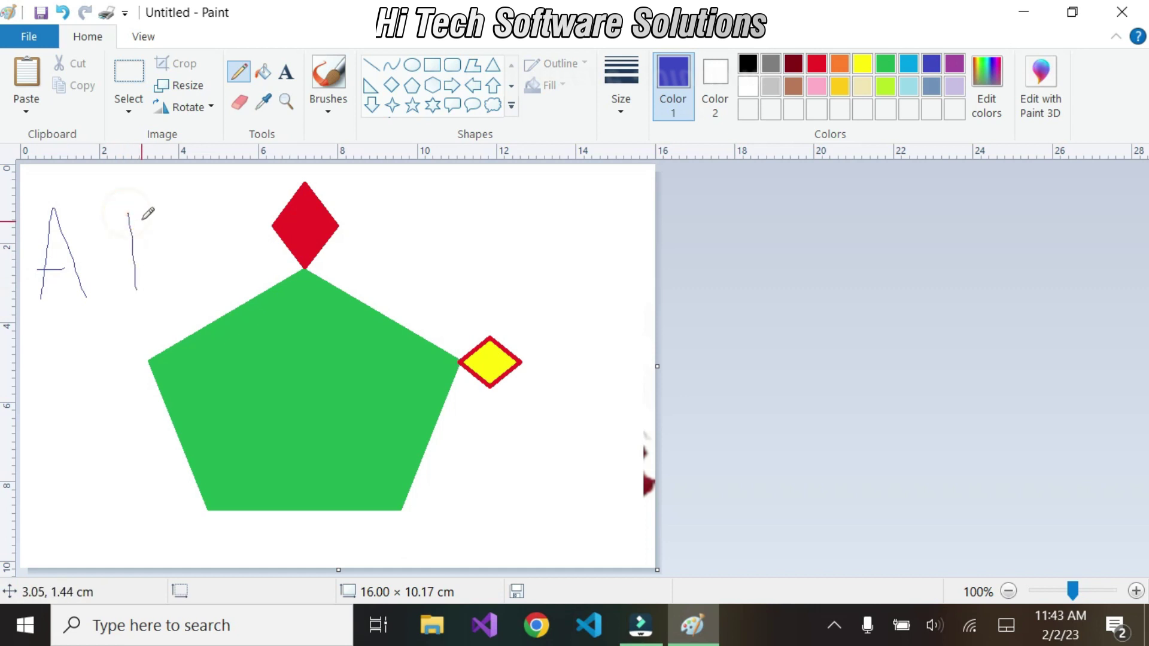
{"action": "mouse_move", "coordinate": [128, 213]}
{"action": "left_mouse_down"}
{"action": "mouse_move", "coordinate": [253, 256]}
{"action": "mouse_move", "coordinate": [150, 262]}
{"action": "mouse_move", "coordinate": [137, 296]}
{"action": "mouse_move", "coordinate": [88, 297]}
{"action": "left_mouse_up"}
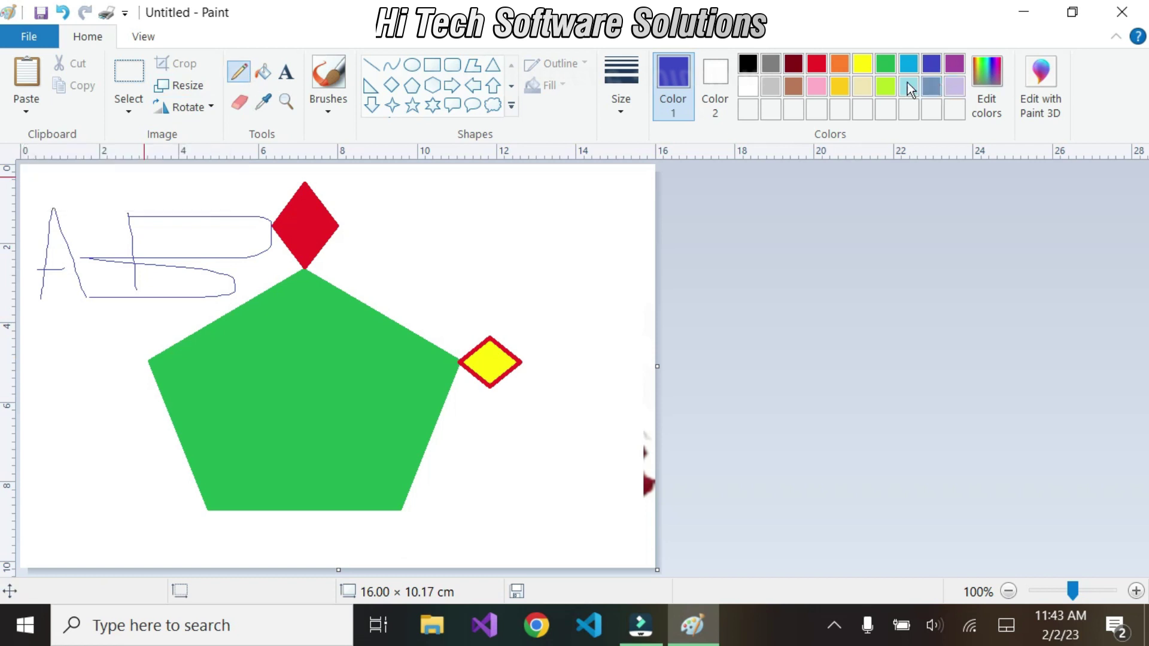
Step: Set the pencil to the thickest line size and write a letter C below the A
{"action": "left_click", "coordinate": [632, 109]}
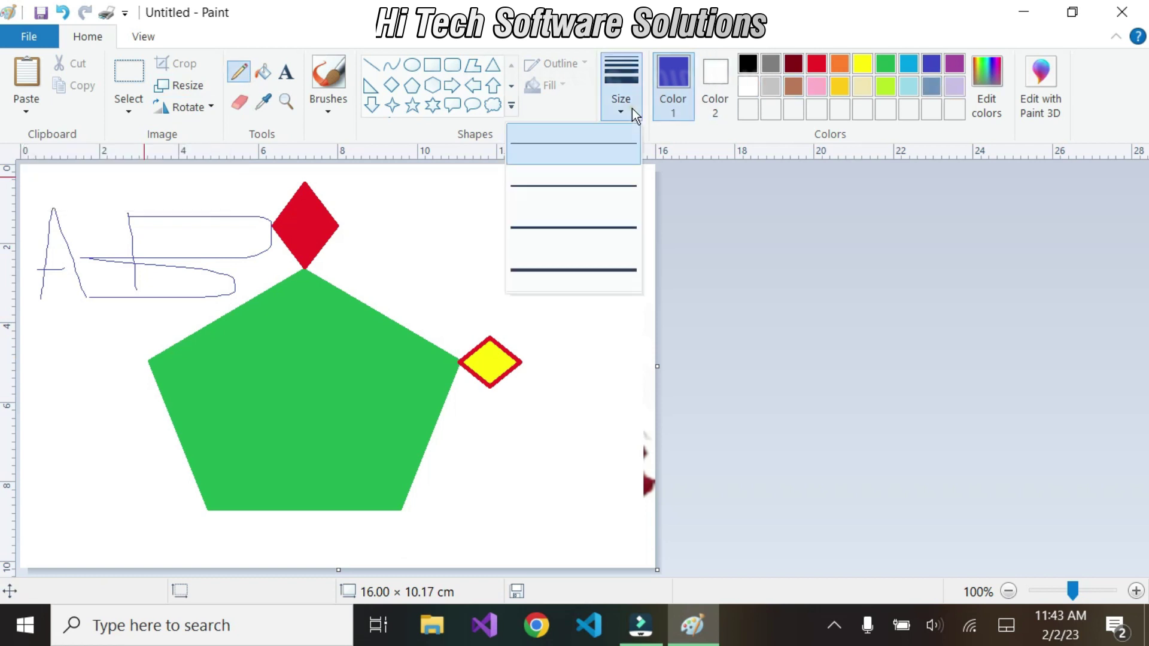
{"action": "left_click", "coordinate": [553, 267]}
{"action": "mouse_move", "coordinate": [72, 322]}
{"action": "left_mouse_down"}
{"action": "mouse_move", "coordinate": [30, 329]}
{"action": "mouse_move", "coordinate": [27, 379]}
{"action": "mouse_move", "coordinate": [93, 381]}
{"action": "left_mouse_up"}
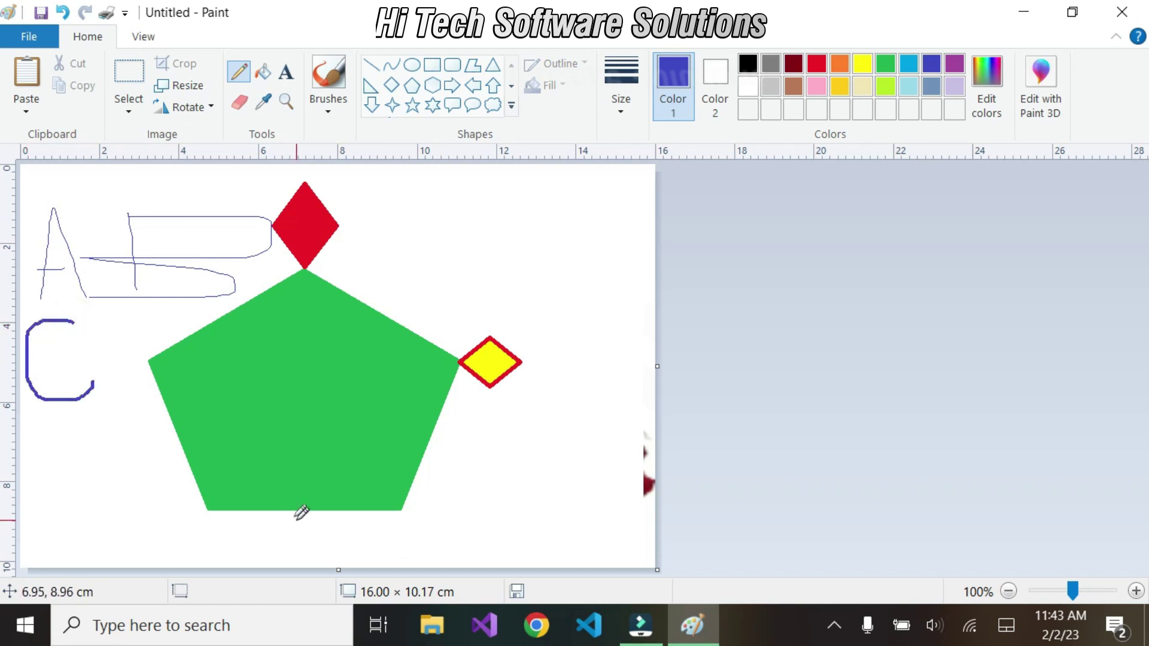
{"action": "left_click", "coordinate": [625, 106]}
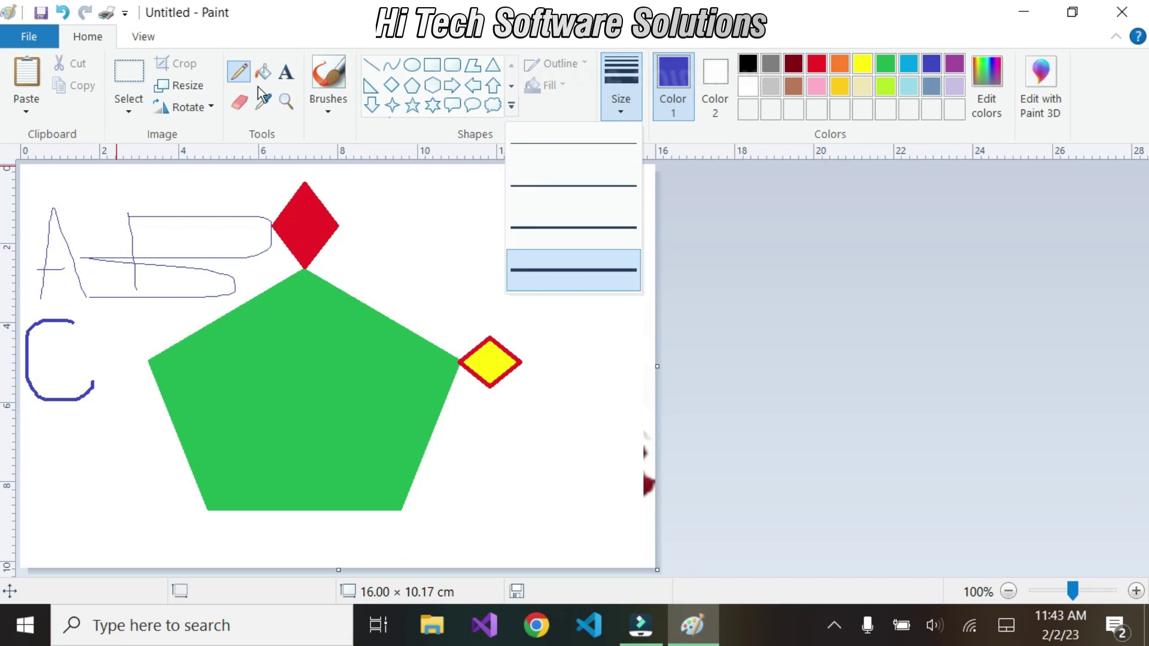
Step: Erase the stray lines between the A and B and the lower curve of the B
{"action": "left_click", "coordinate": [240, 104]}
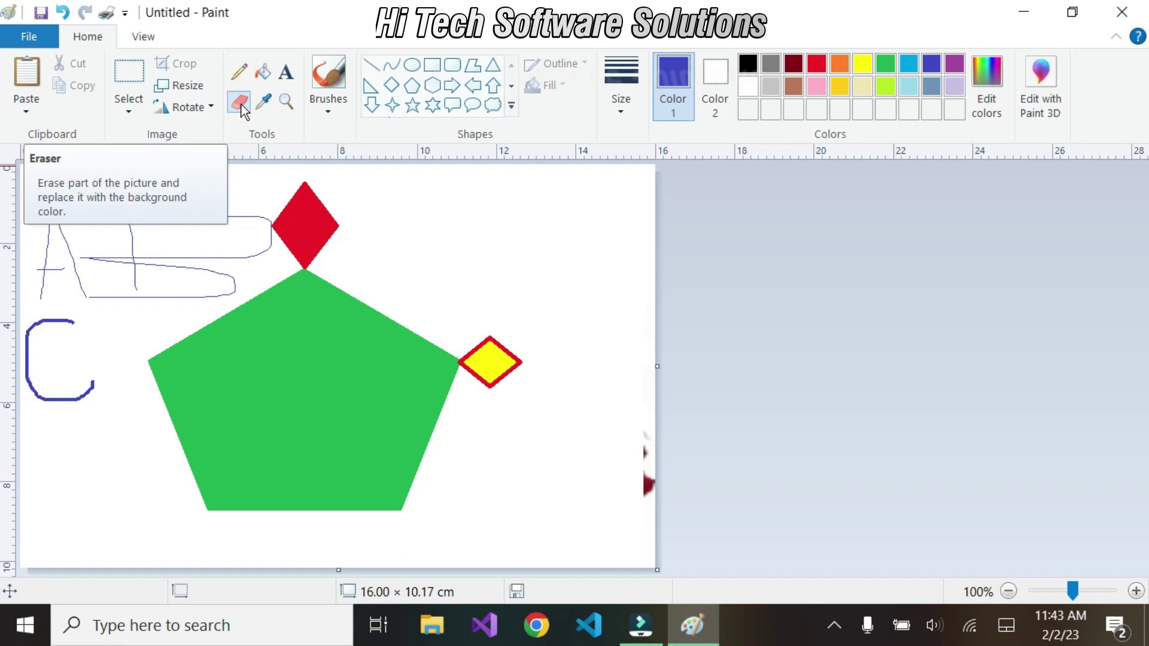
{"action": "left_click", "coordinate": [95, 248]}
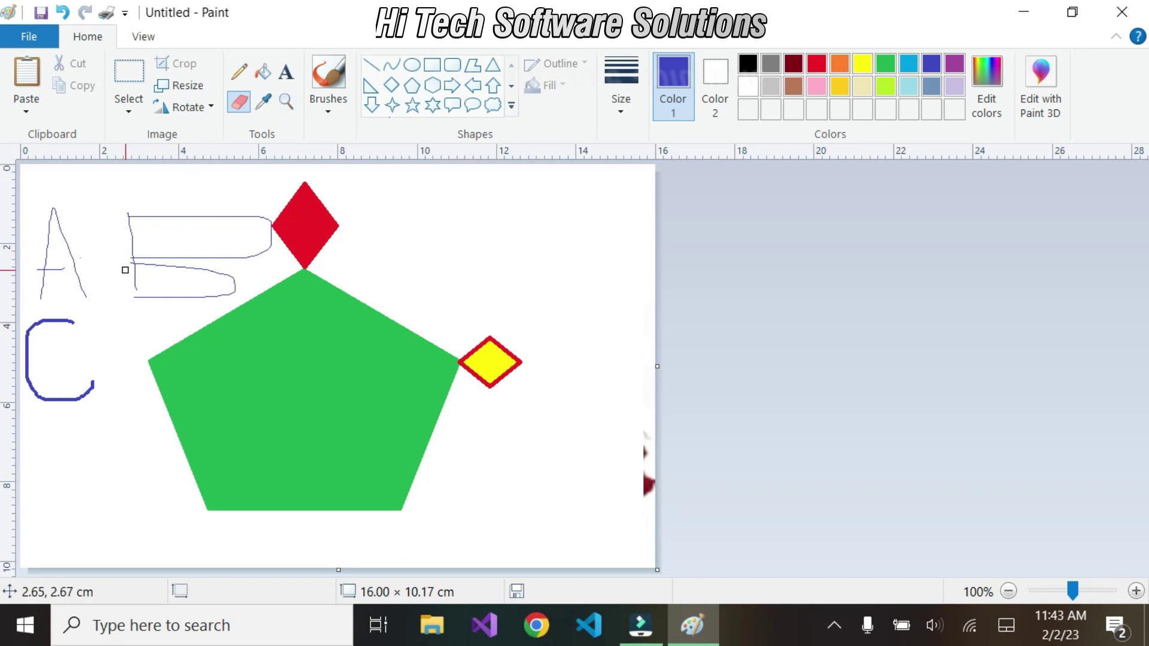
{"action": "left_click_drag", "start_coordinate": [136, 263], "coordinate": [184, 269]}
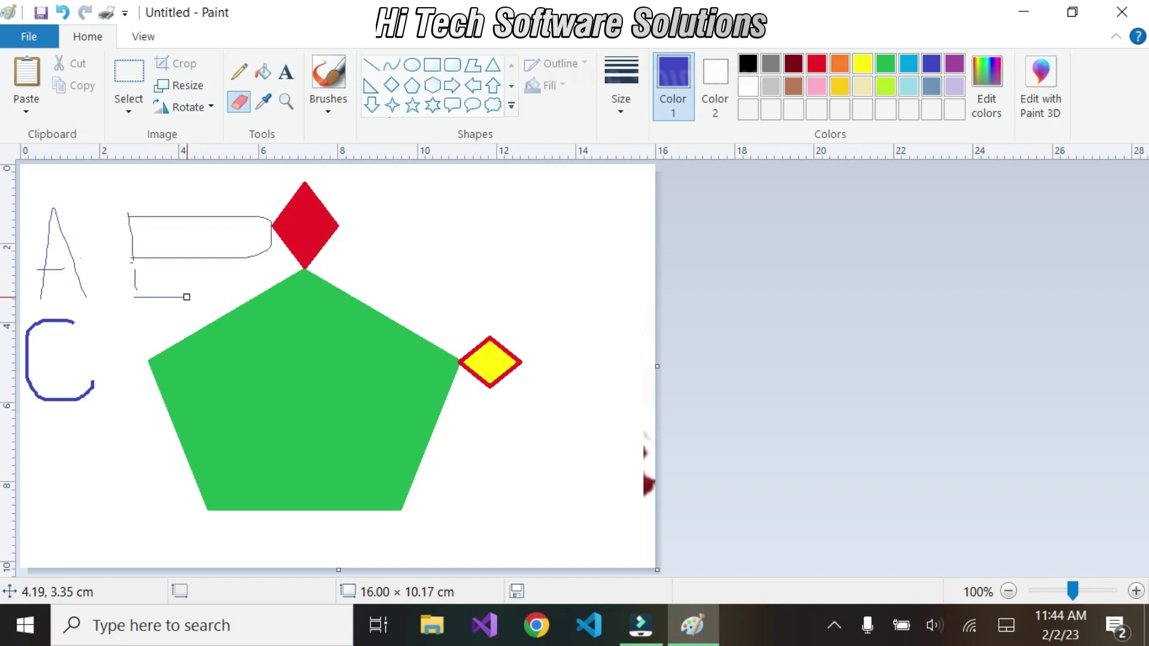
Step: Redraw the lower half of the B with the Pencil in thick dark blue lines
{"action": "left_click", "coordinate": [241, 68]}
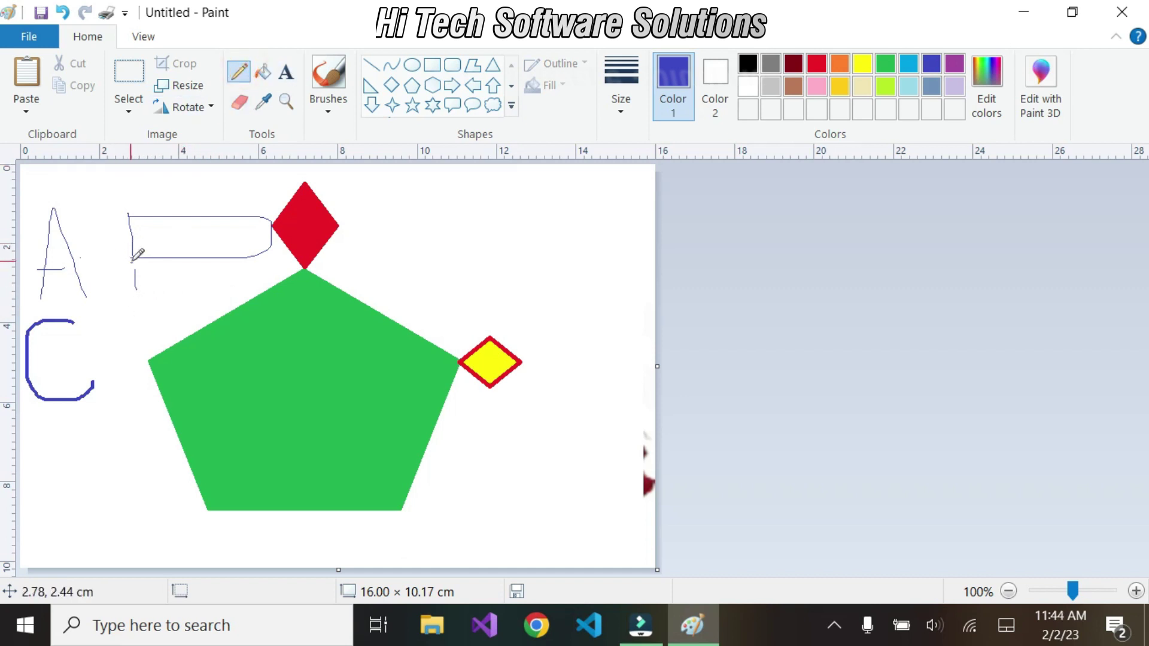
{"action": "left_click_drag", "start_coordinate": [135, 260], "coordinate": [135, 312]}
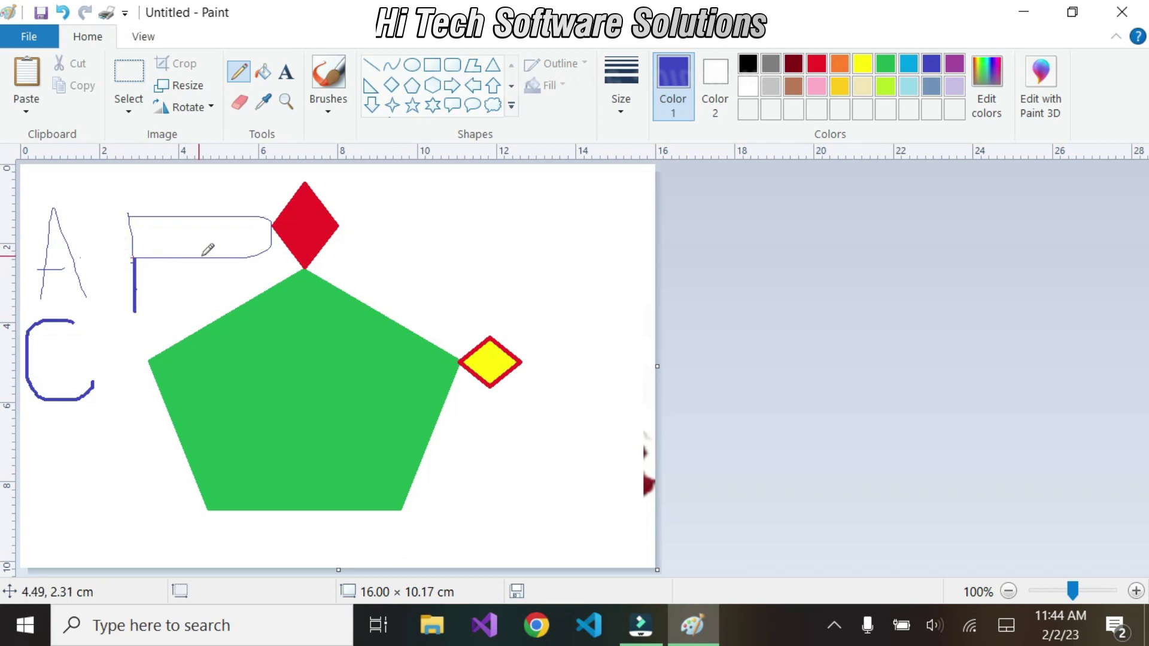
{"action": "mouse_move", "coordinate": [217, 258]}
{"action": "left_mouse_down"}
{"action": "mouse_move", "coordinate": [245, 275]}
{"action": "mouse_move", "coordinate": [225, 296]}
{"action": "mouse_move", "coordinate": [159, 306]}
{"action": "left_mouse_up"}
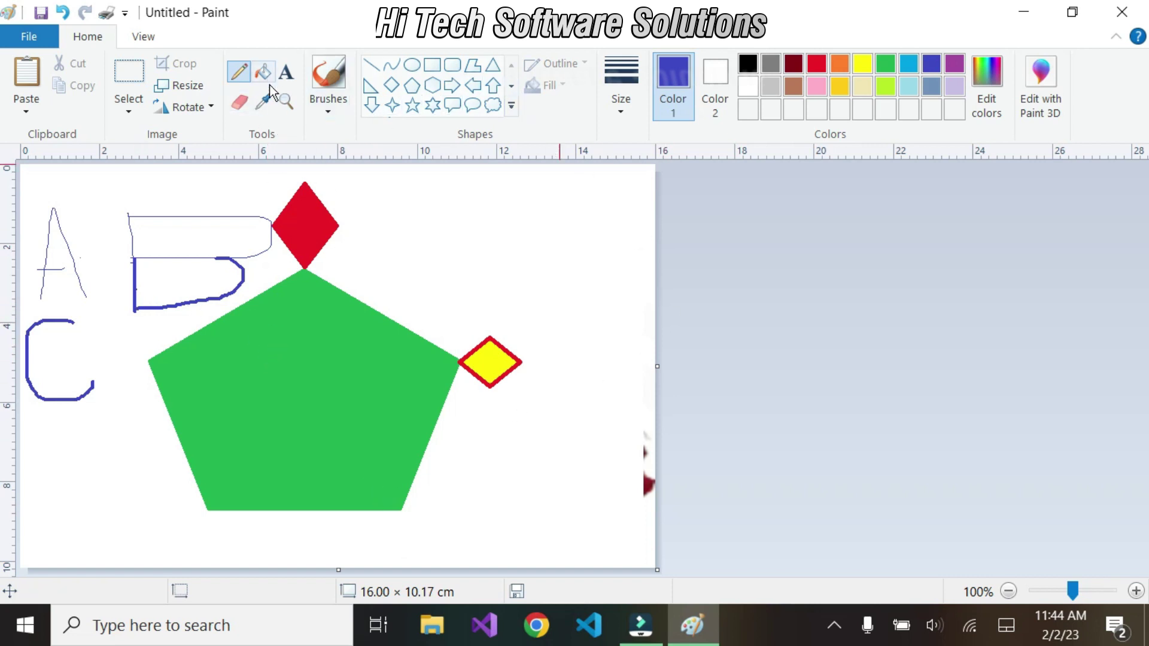
Step: Draw a dark blue rectangle about 5.19 × 2.01 cm beside the red diamond and fill it with light turquoise
{"action": "left_click", "coordinate": [235, 102]}
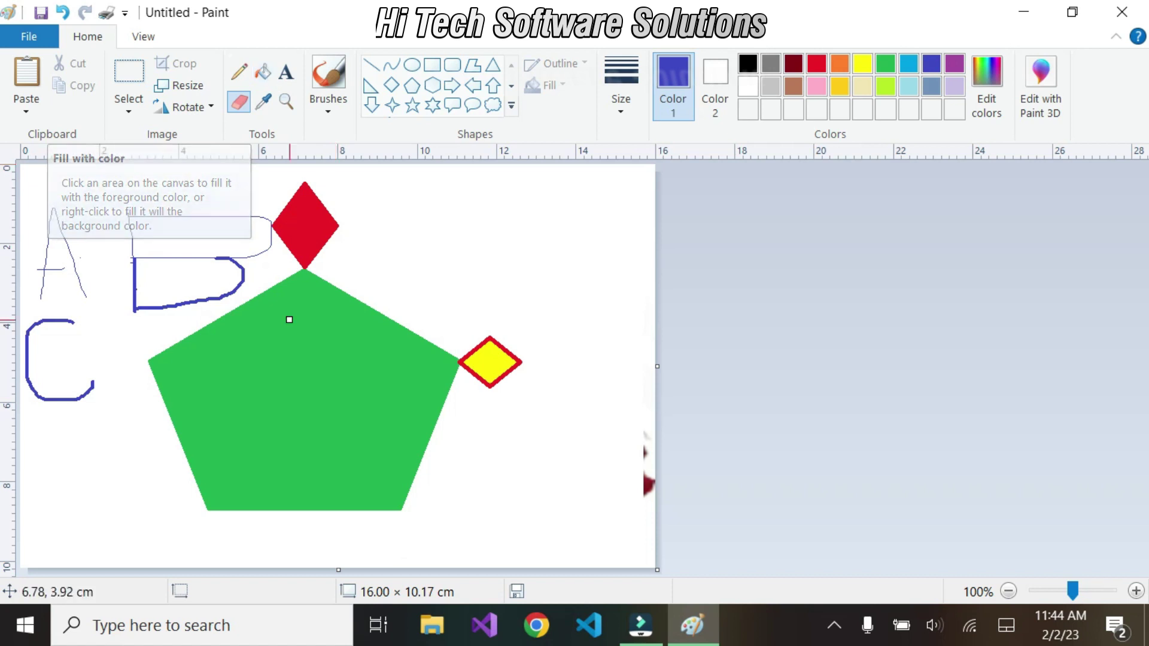
{"action": "left_click", "coordinate": [432, 64]}
{"action": "left_click_drag", "start_coordinate": [385, 210], "coordinate": [594, 291]}
{"action": "left_click", "coordinate": [269, 71]}
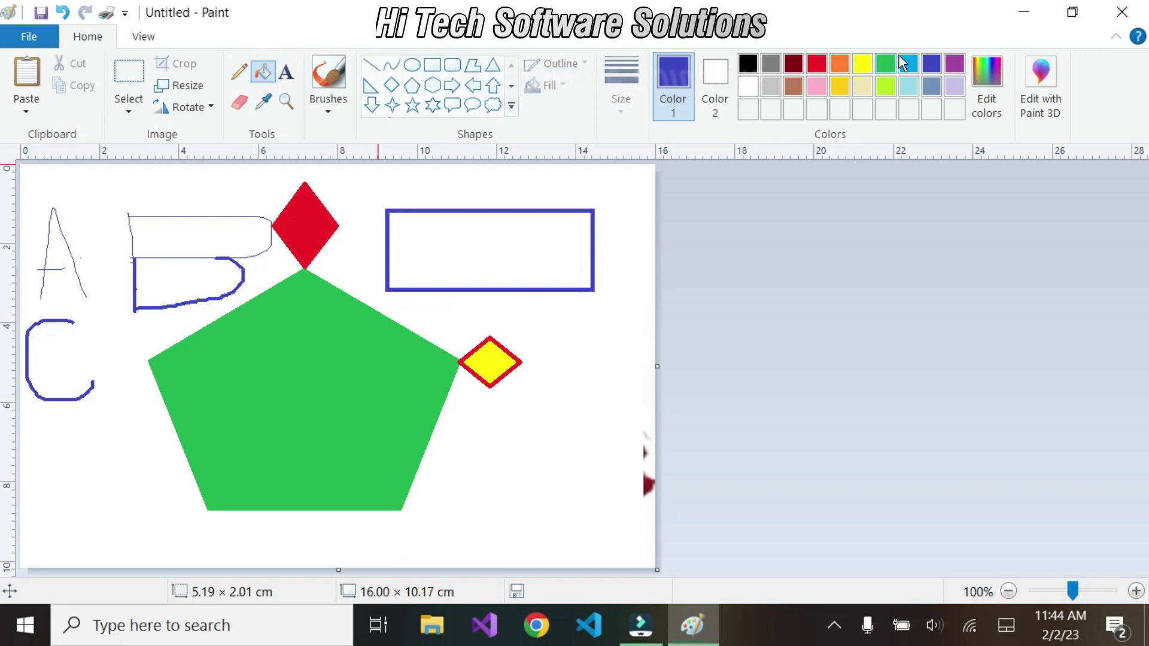
{"action": "left_click", "coordinate": [909, 86]}
{"action": "left_click", "coordinate": [443, 258]}
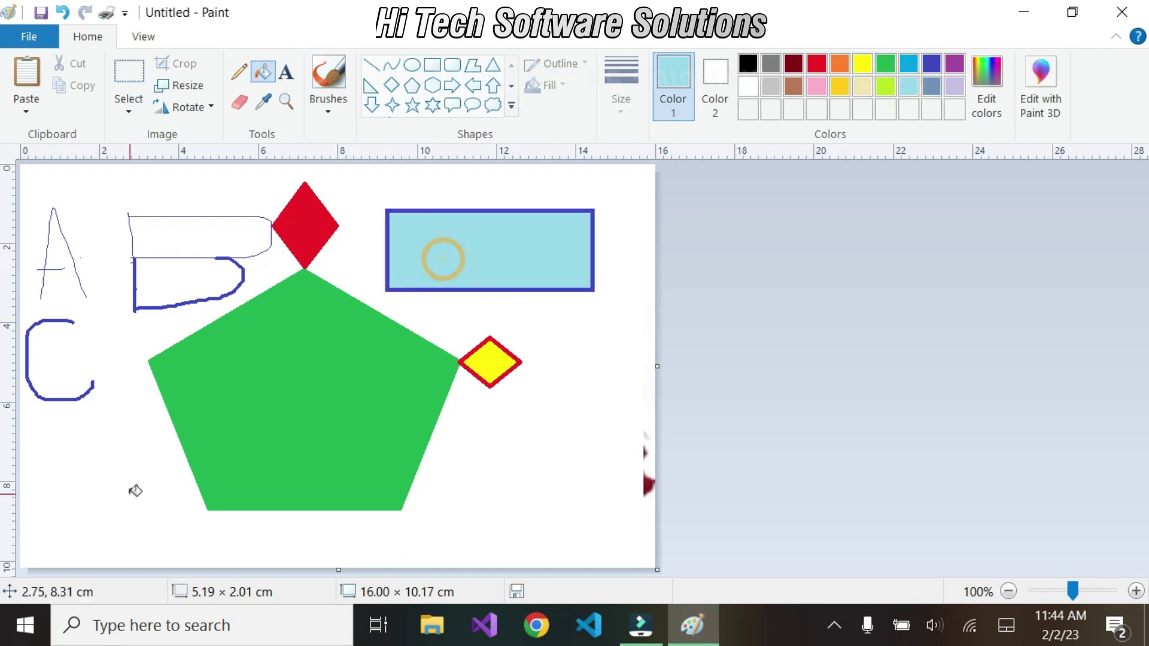
Step: Fill both halves of the letter B with light turquoise, and undo the fill made at the letter A
{"action": "left_click", "coordinate": [169, 236]}
{"action": "left_click", "coordinate": [172, 278]}
{"action": "left_click", "coordinate": [62, 252]}
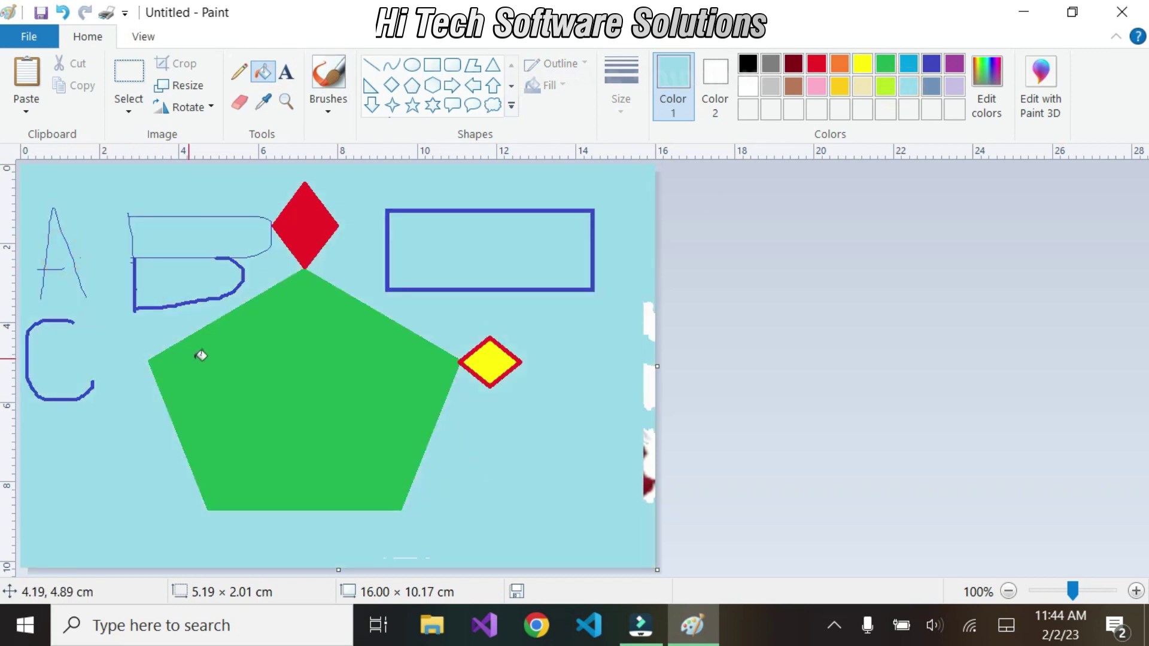
{"action": "key", "text": "ctrl+z"}
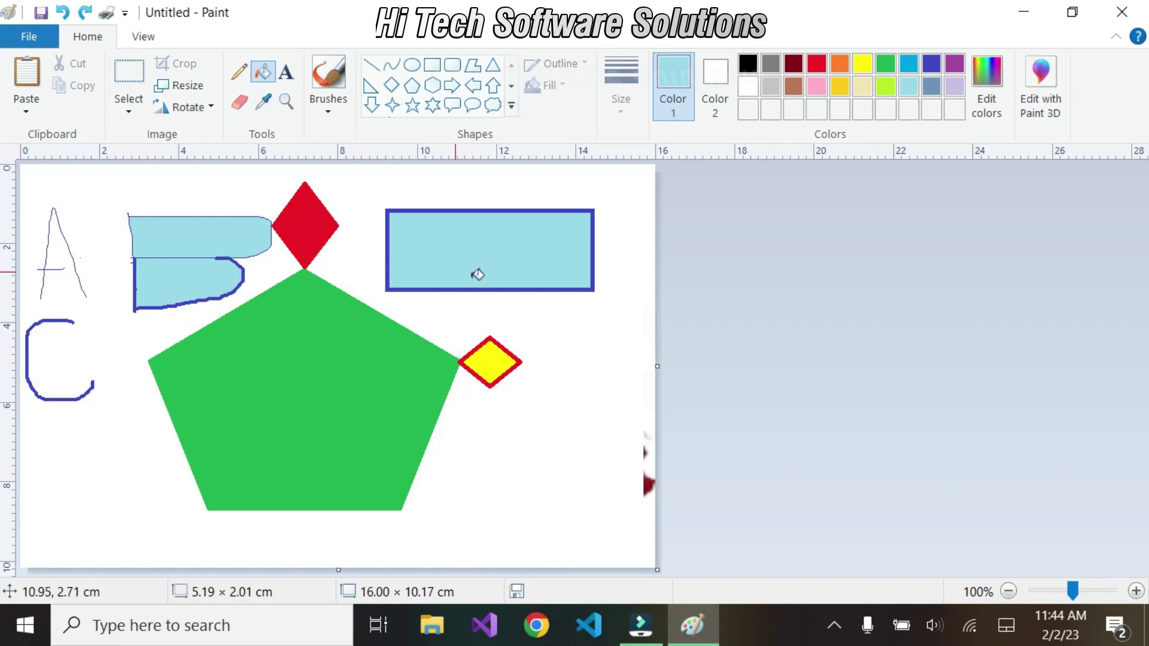
Step: Draw a light turquoise hexagon about 2.27 × 2.54 cm below the letter C and fill it with green
{"action": "left_click", "coordinate": [432, 85]}
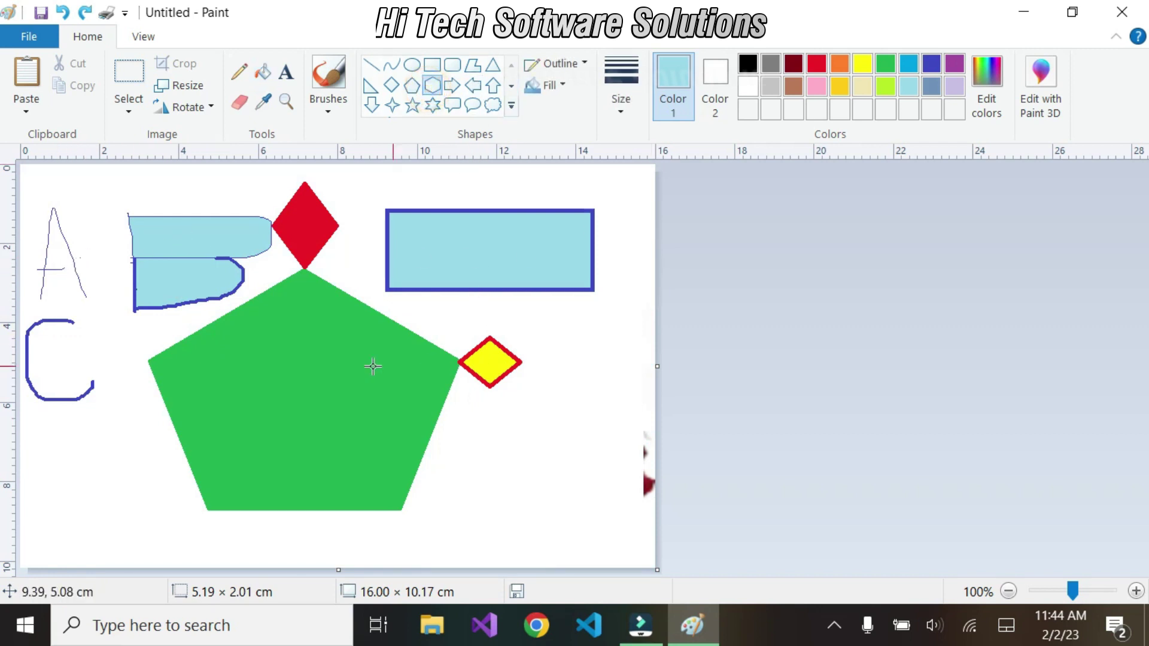
{"action": "left_click_drag", "start_coordinate": [38, 452], "coordinate": [127, 551]}
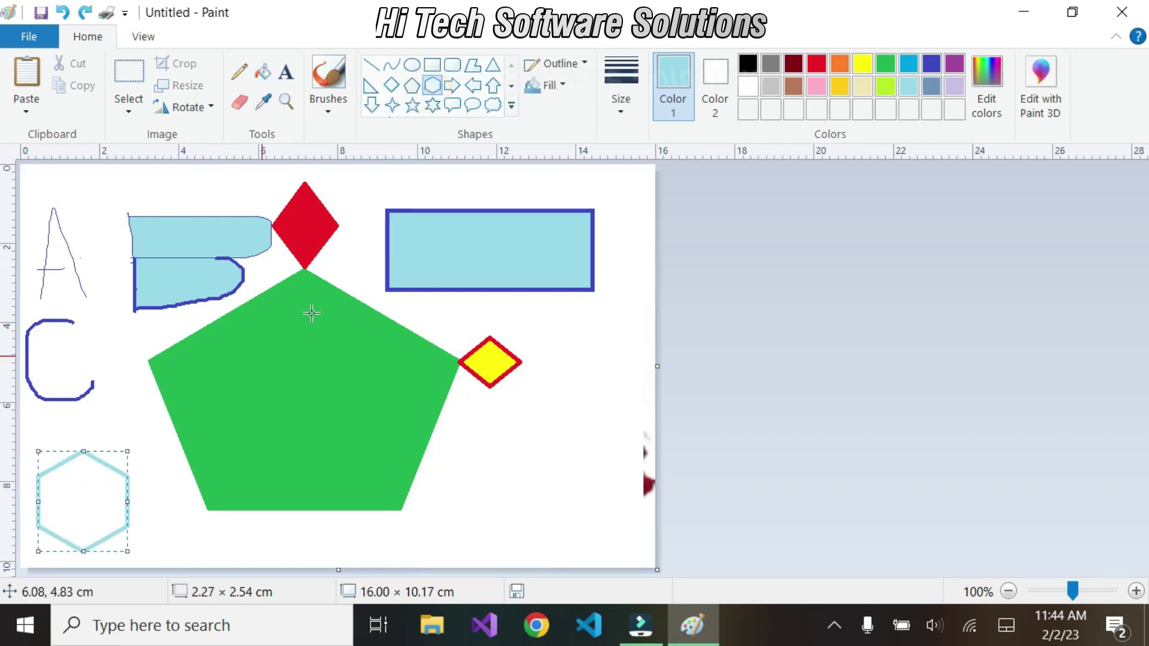
{"action": "left_click", "coordinate": [263, 72]}
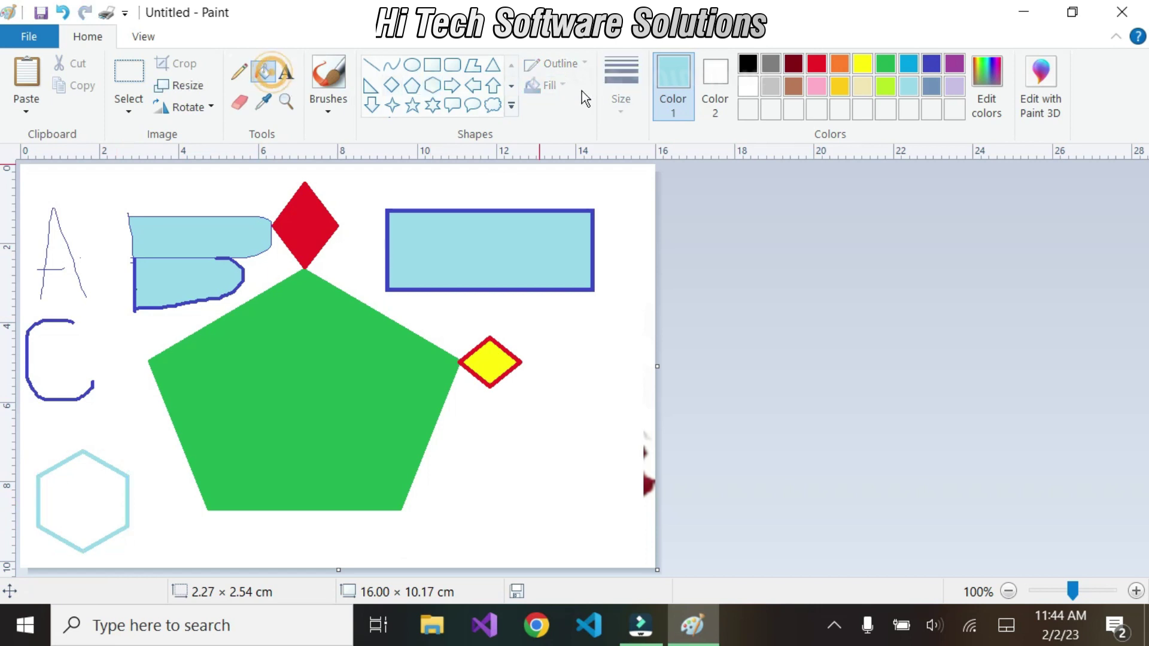
{"action": "left_click", "coordinate": [882, 71]}
{"action": "left_click", "coordinate": [97, 487]}
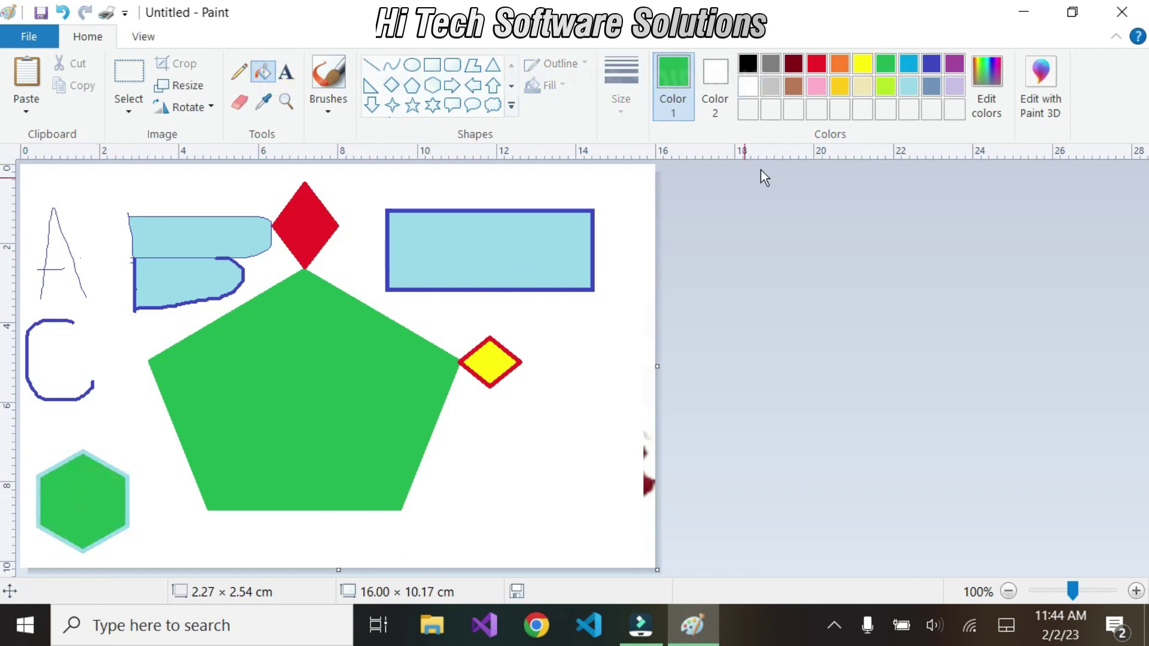
Step: Refill the hexagon with dark blue and recolour its outline yellow
{"action": "left_click", "coordinate": [931, 62]}
{"action": "left_click", "coordinate": [84, 500]}
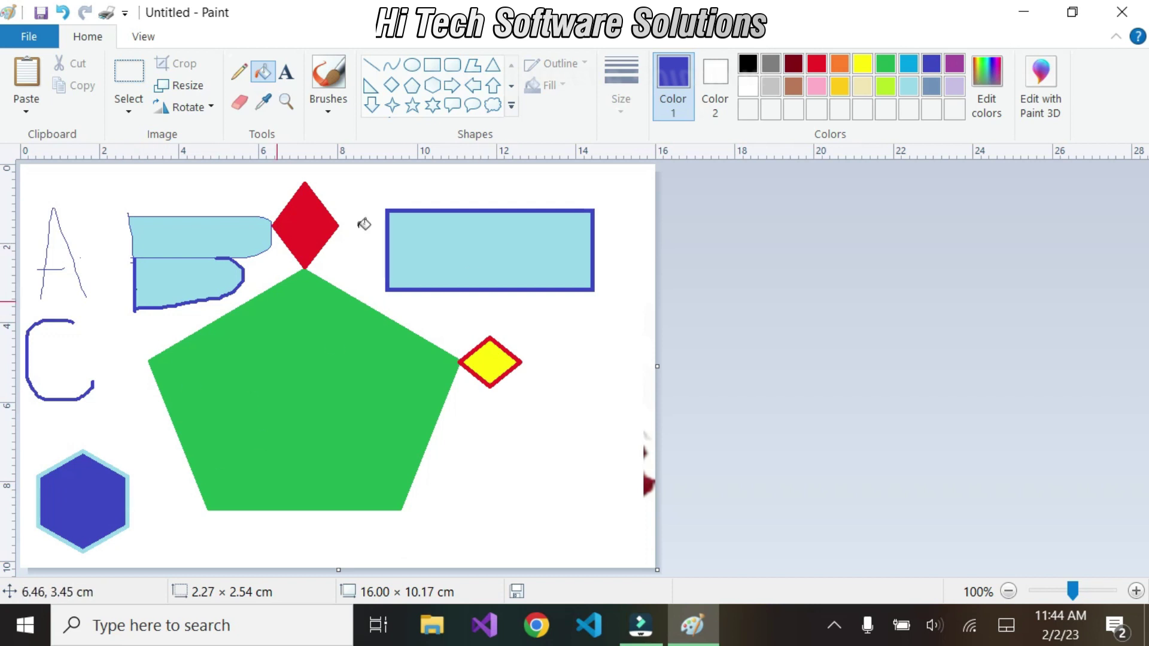
{"action": "left_click", "coordinate": [862, 62]}
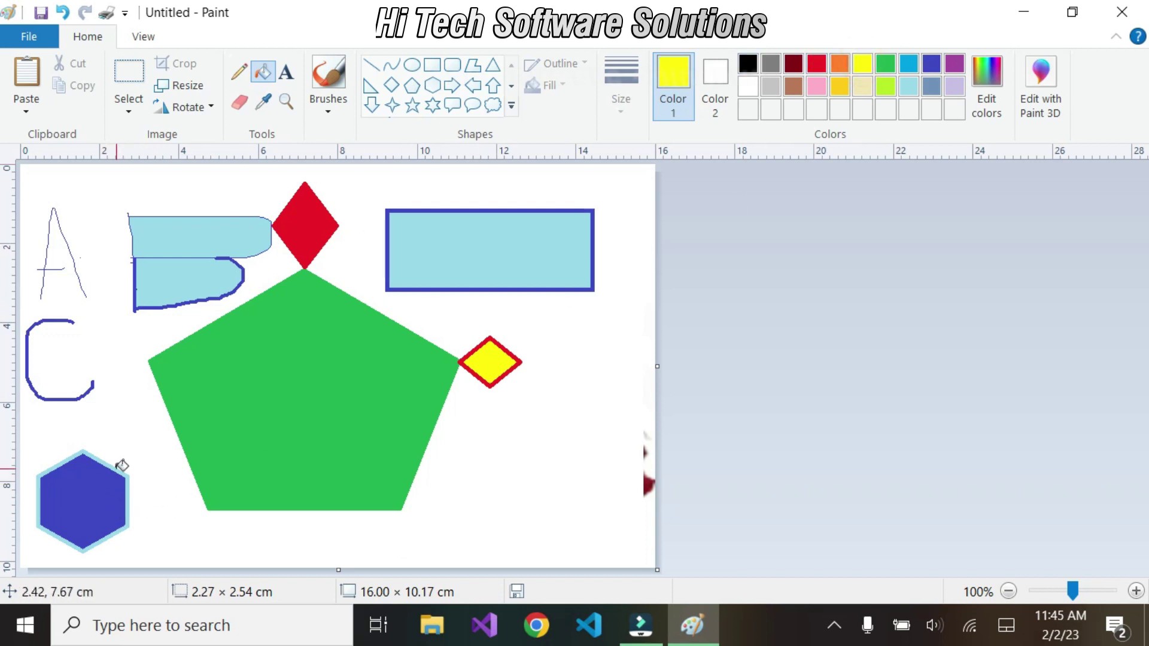
{"action": "scroll", "coordinate": [80, 520], "scroll_direction": "up", "scroll_amount": 1}
{"action": "scroll", "coordinate": [90, 515], "scroll_direction": "down", "scroll_amount": 4}
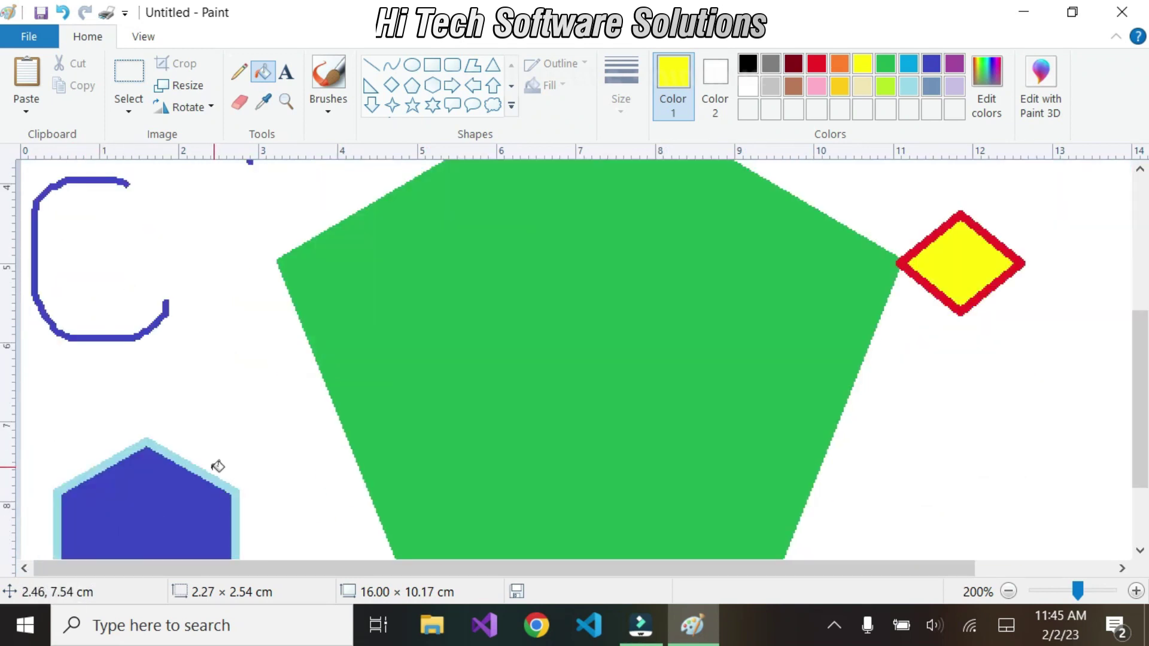
{"action": "left_click", "coordinate": [212, 472]}
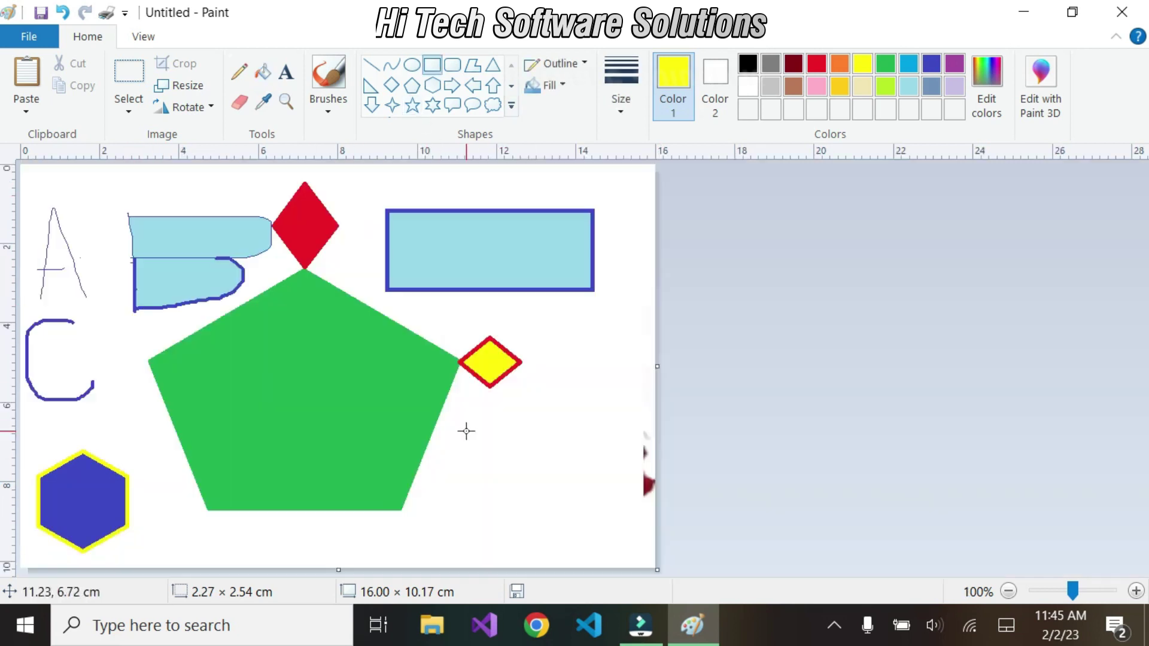
Step: Draw a yellow rectangle about 3.37 × 3.14 cm below the small yellow diamond
{"action": "left_click_drag", "start_coordinate": [465, 427], "coordinate": [600, 551]}
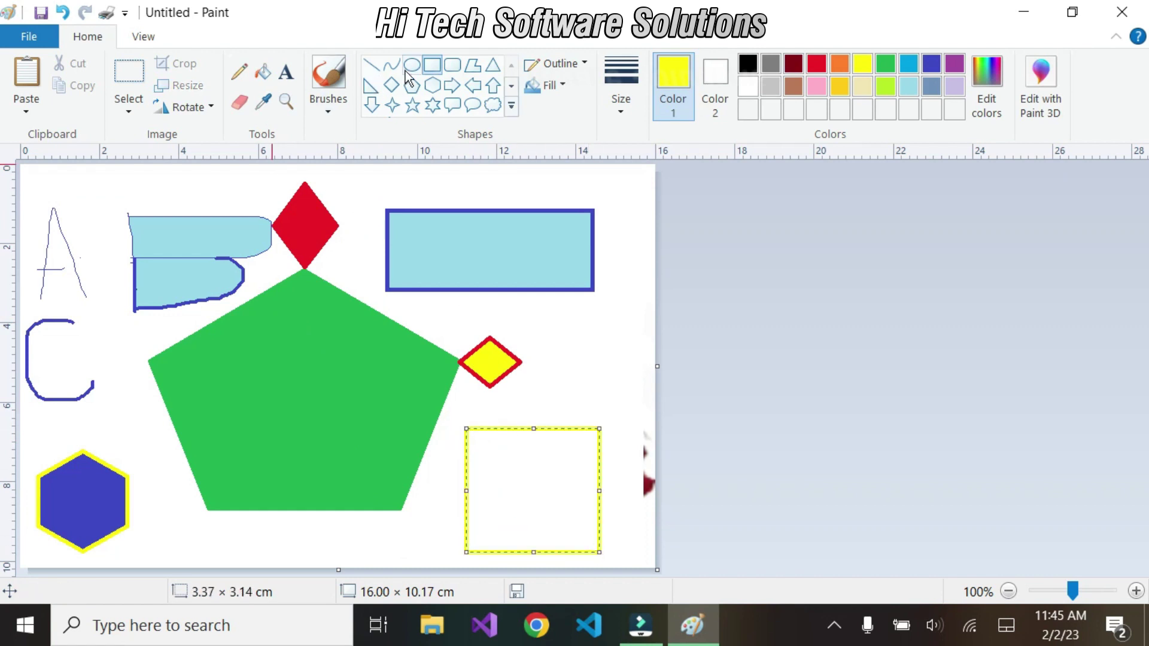
Step: Try a dark blue fill inside the yellow-outlined rectangle and undo it
{"action": "left_click", "coordinate": [371, 64]}
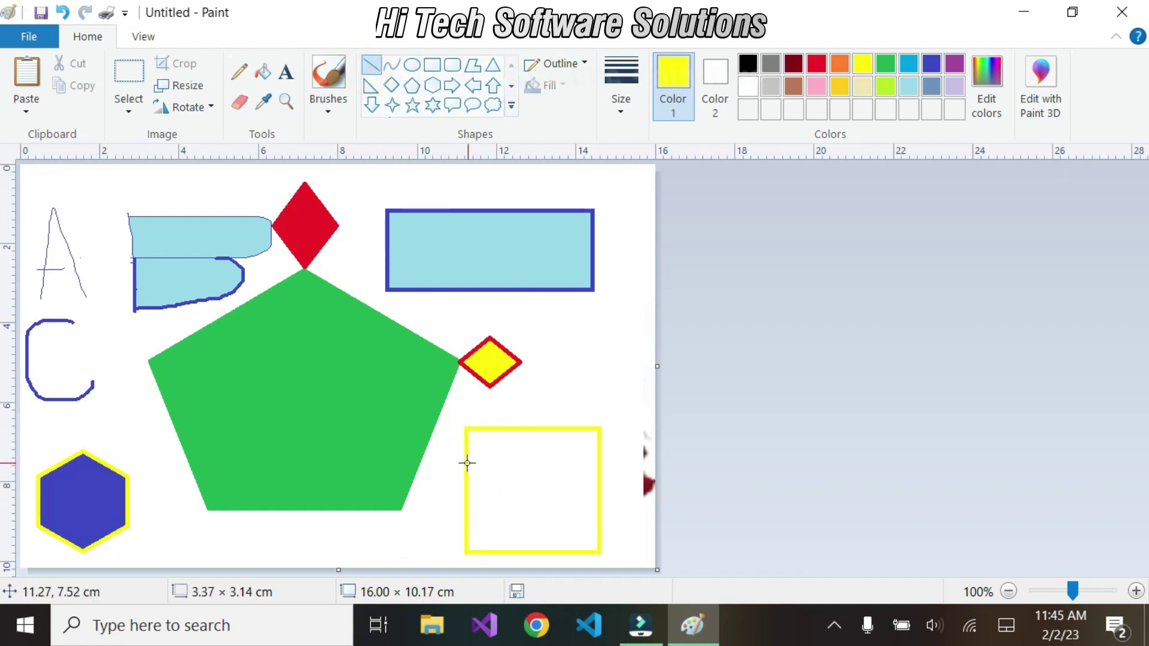
{"action": "left_click", "coordinate": [263, 72]}
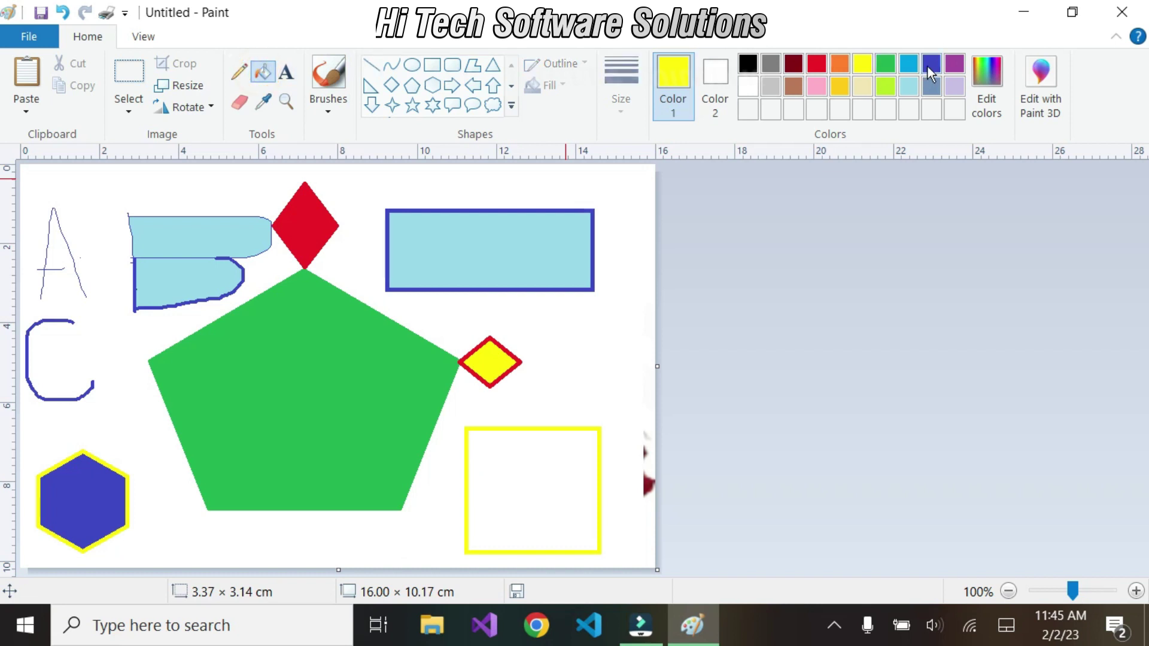
{"action": "left_click", "coordinate": [931, 63]}
{"action": "left_click", "coordinate": [512, 491]}
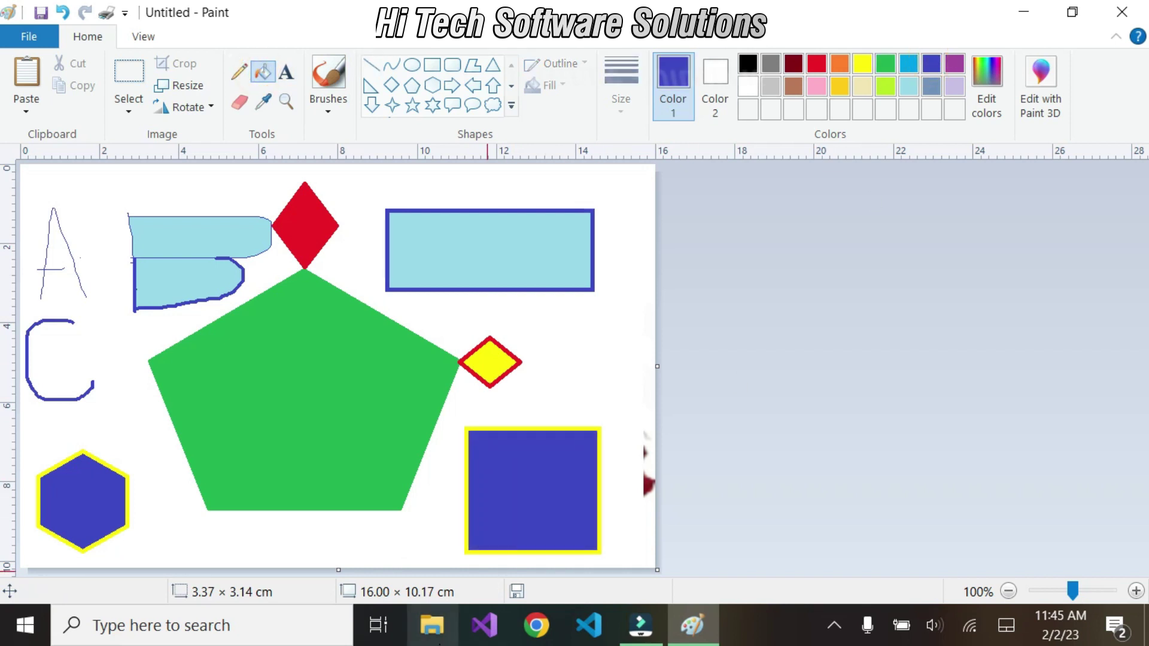
{"action": "key", "text": "ctrl+z"}
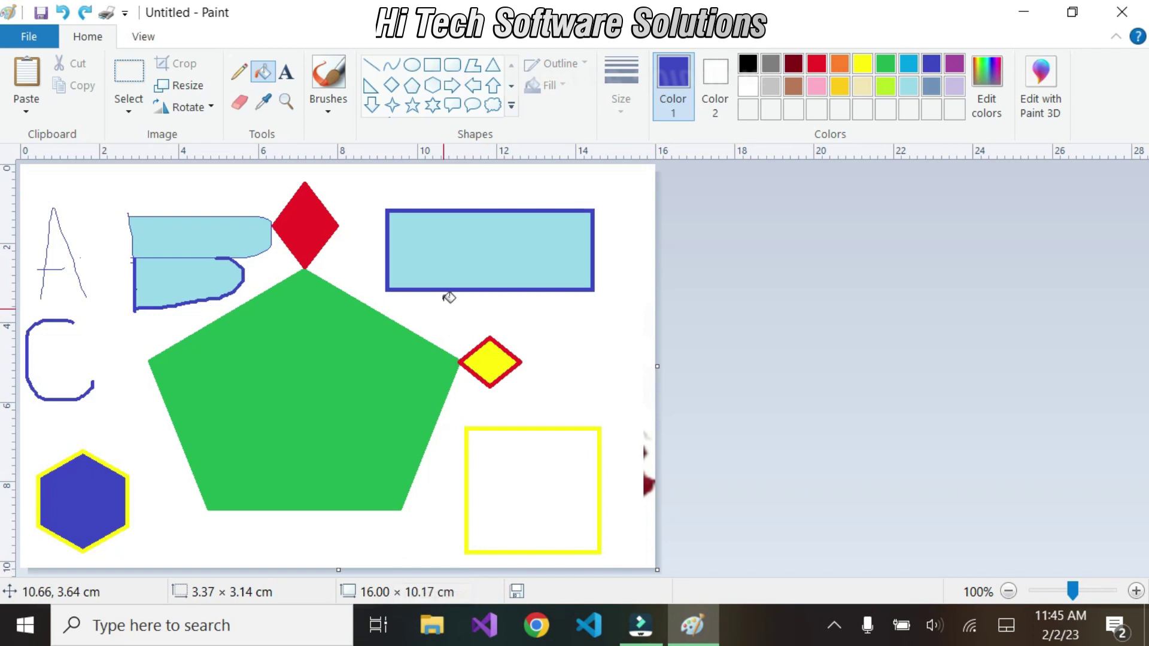
Step: Draw a strip about 3.33 × 0.74 cm along the upper edge inside the yellow rectangle, outlined in yellow
{"action": "left_click", "coordinate": [371, 64]}
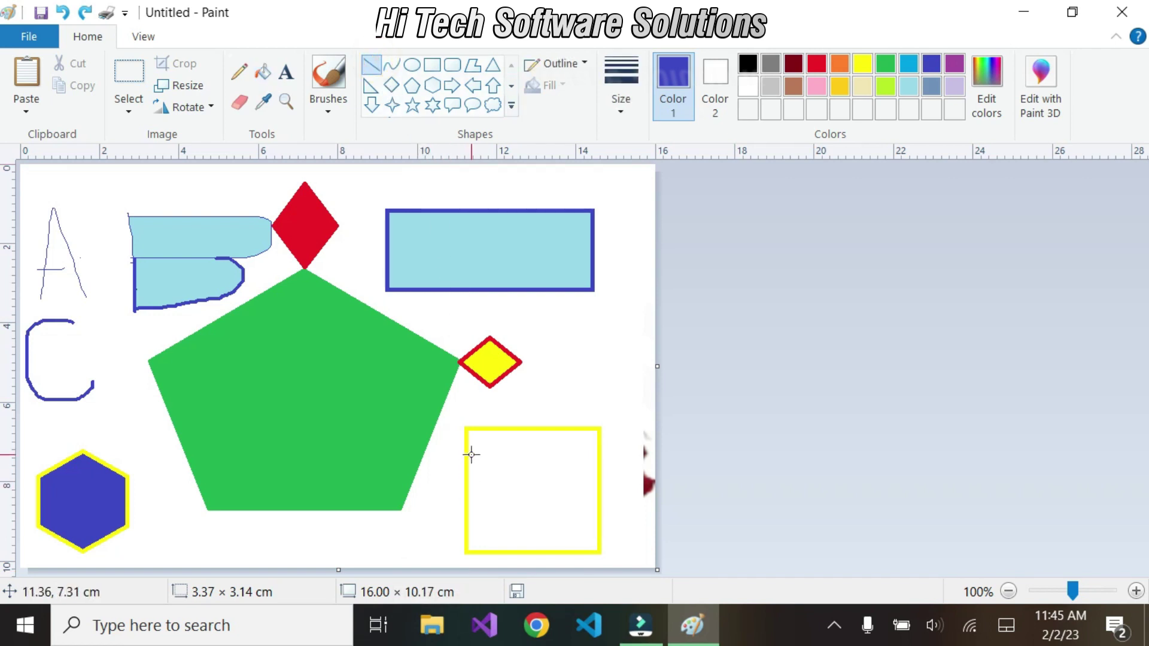
{"action": "left_click", "coordinate": [432, 64]}
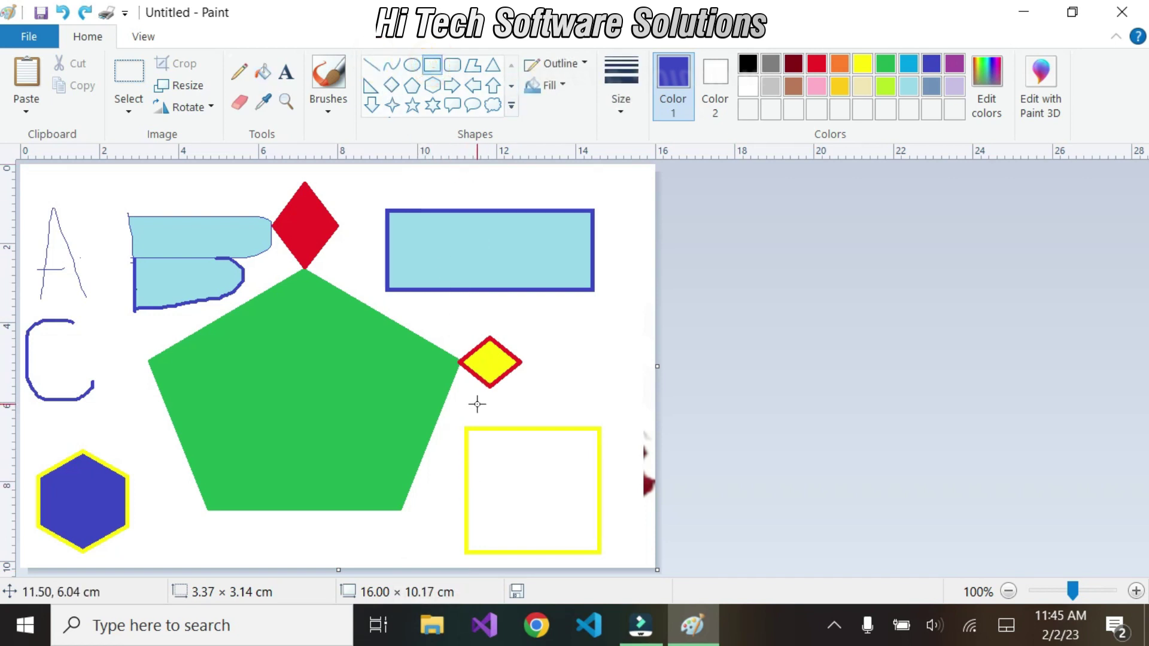
{"action": "left_click_drag", "start_coordinate": [467, 428], "coordinate": [599, 459]}
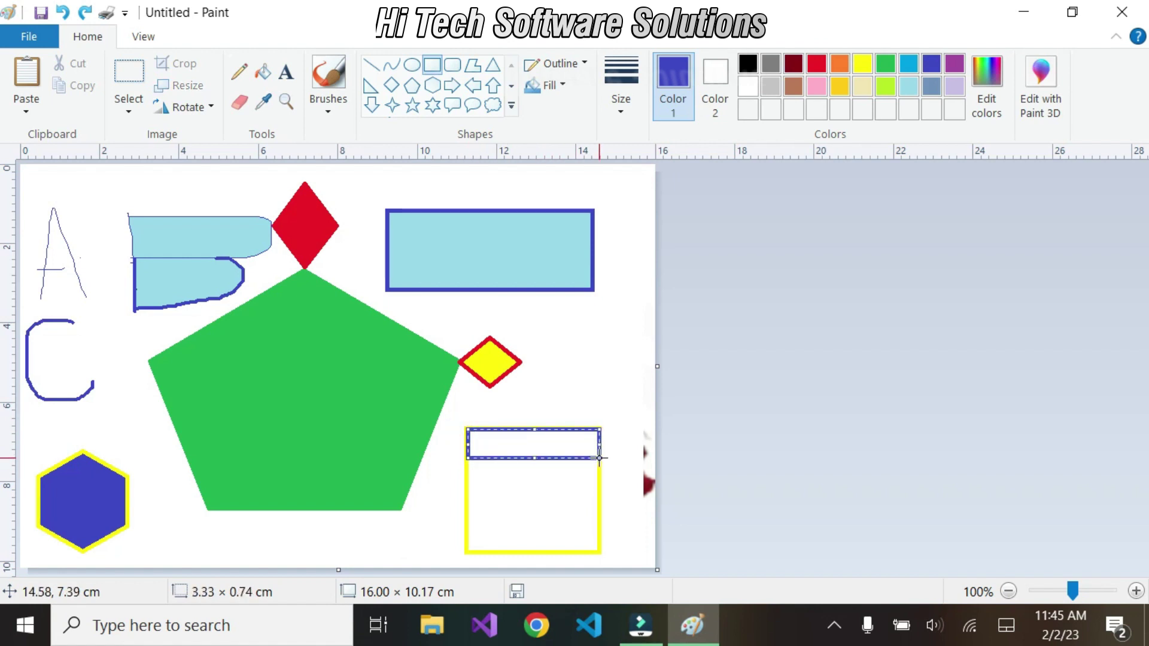
{"action": "left_click", "coordinate": [862, 64]}
{"action": "left_click", "coordinate": [555, 490]}
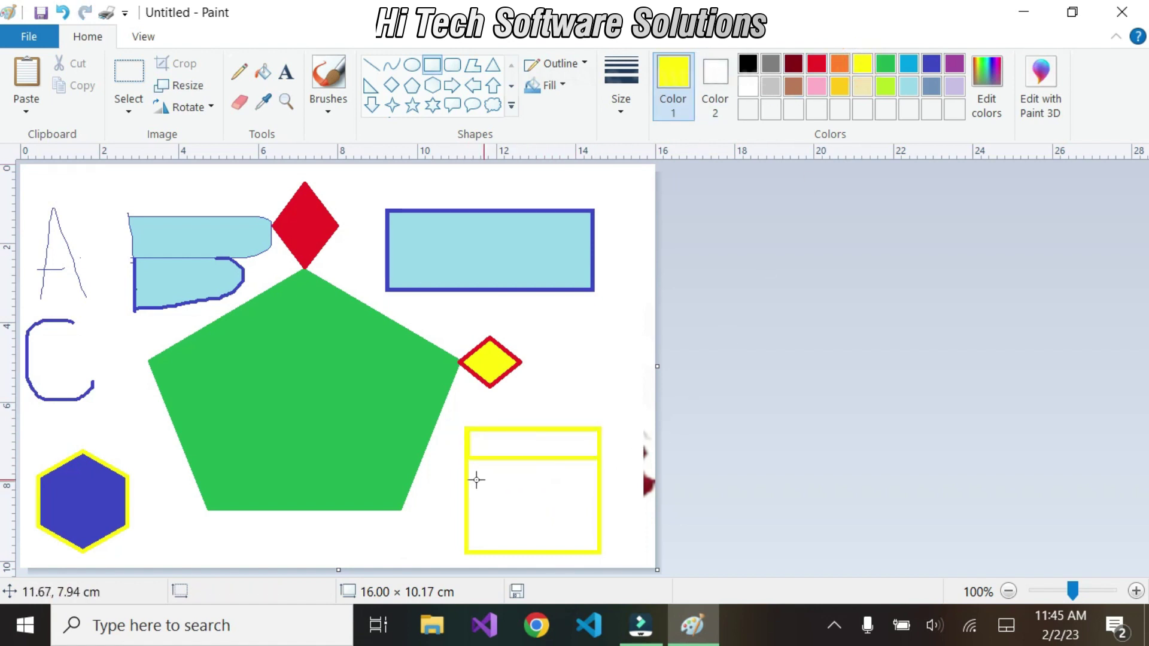
Step: Add two more yellow strips below the first, the upper one about 3.33 × 0.85 cm, dividing the yellow rectangle into four rows
{"action": "left_click_drag", "start_coordinate": [466, 454], "coordinate": [599, 487]}
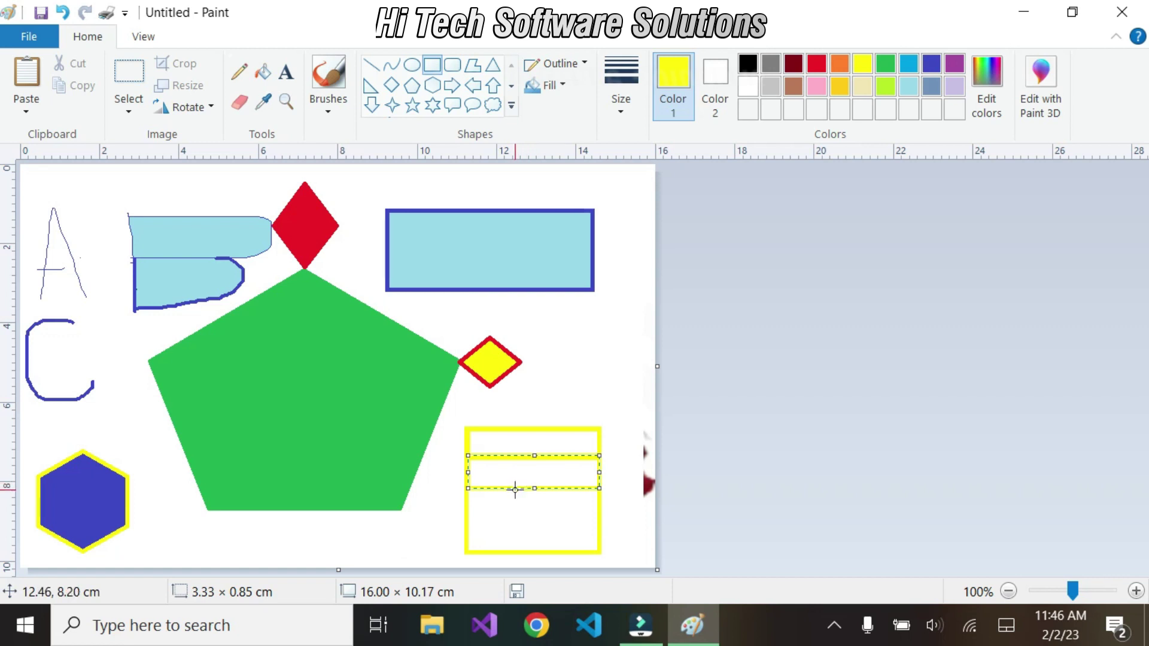
{"action": "left_click_drag", "start_coordinate": [513, 481], "coordinate": [597, 525]}
{"action": "left_click", "coordinate": [508, 518]}
{"action": "left_click", "coordinate": [523, 541]}
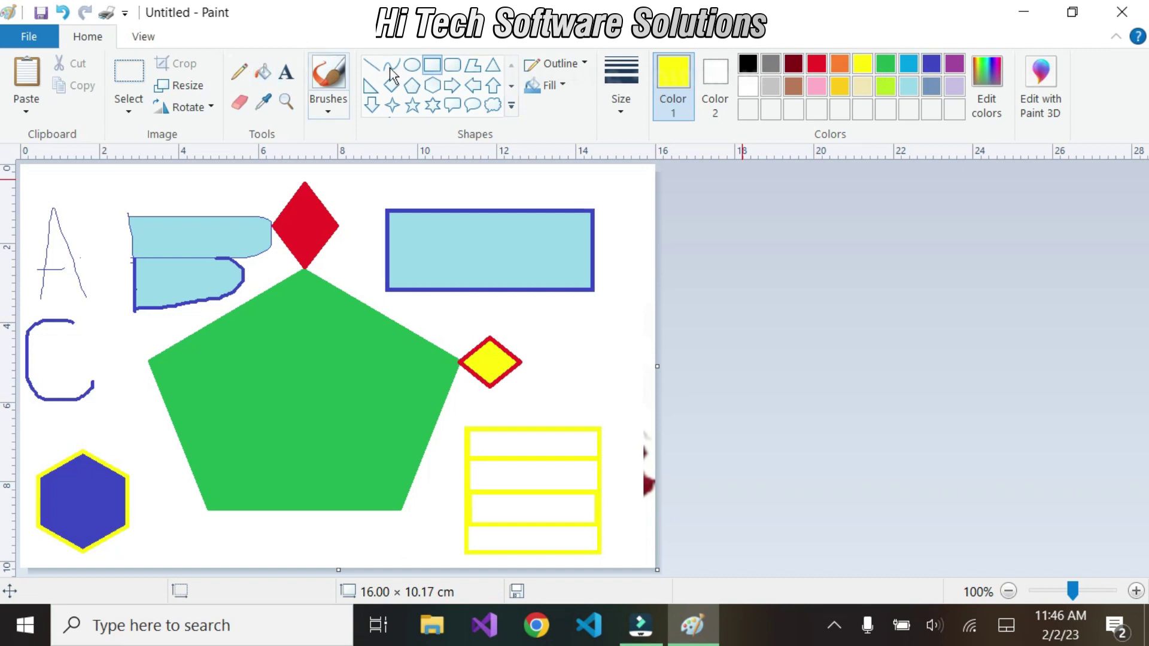
Step: Fill the divided rectangle's first and third rows with dark blue and its second and fourth rows with turquoise
{"action": "left_click", "coordinate": [931, 65]}
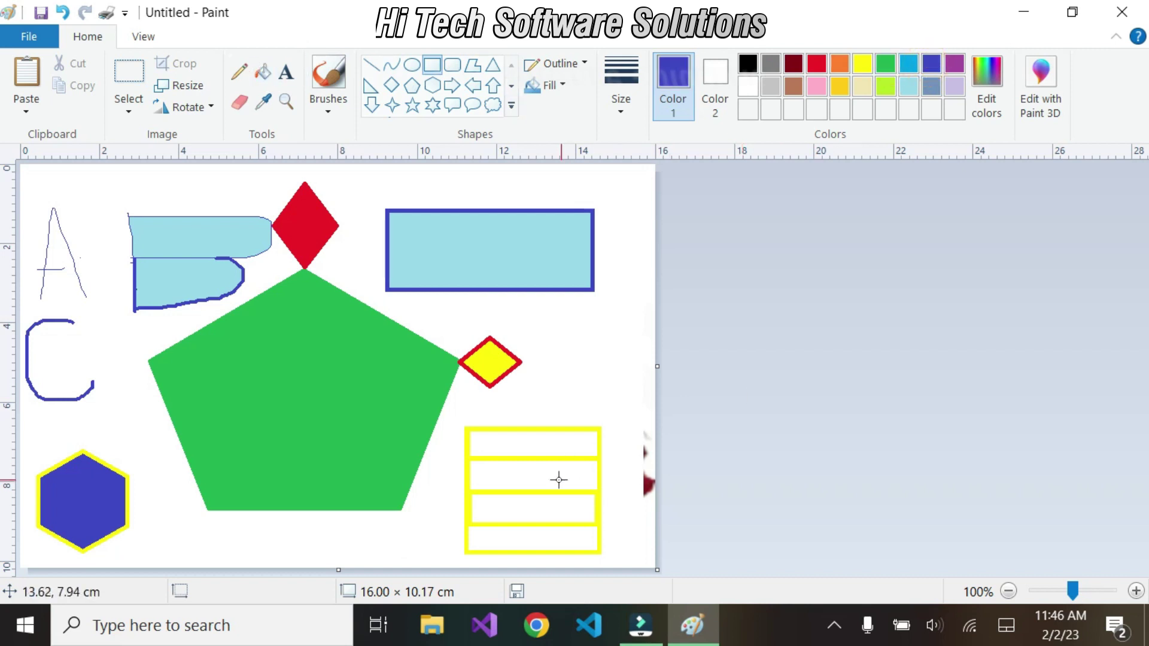
{"action": "left_click", "coordinate": [262, 72]}
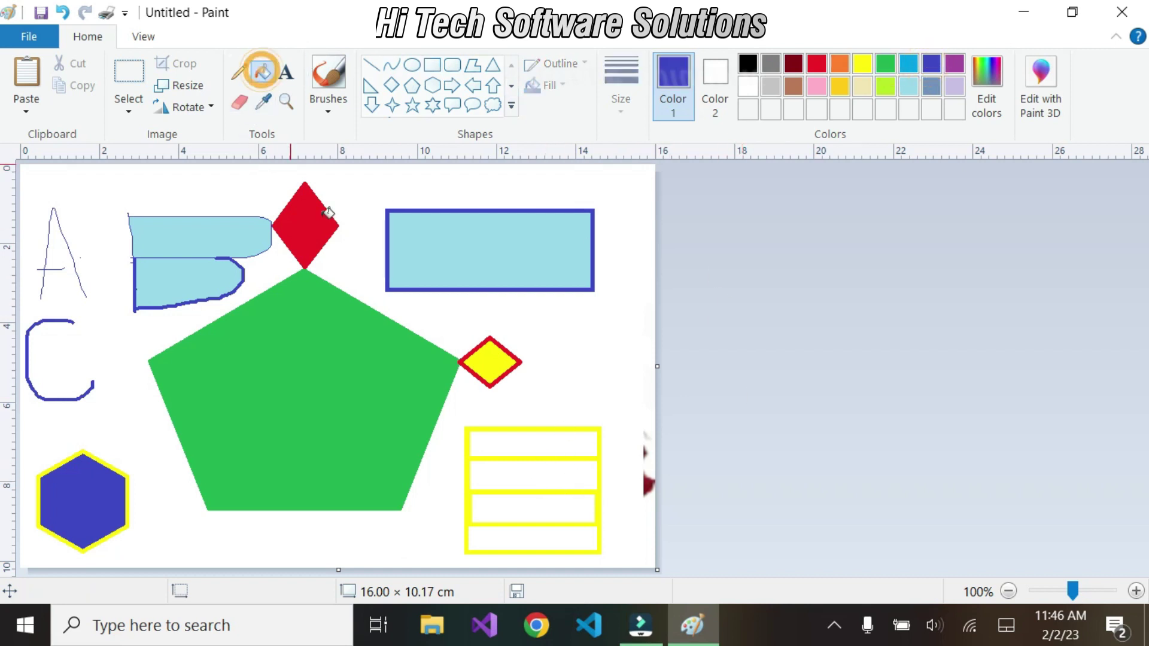
{"action": "left_click", "coordinate": [528, 441]}
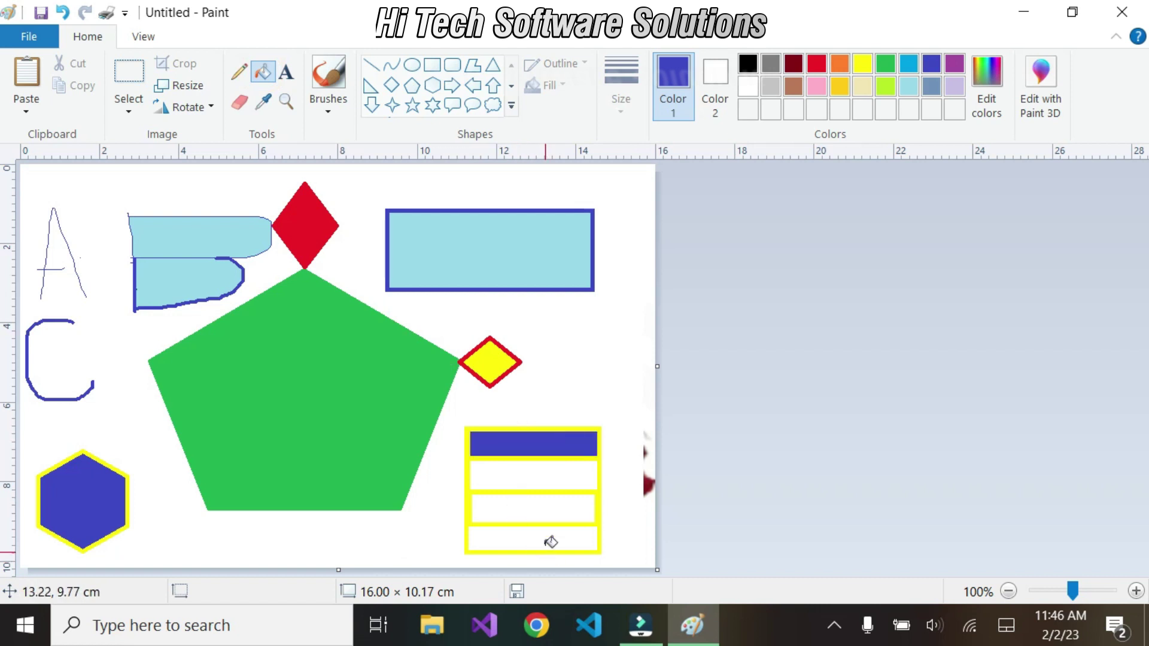
{"action": "left_click", "coordinate": [549, 510]}
{"action": "left_click", "coordinate": [552, 540]}
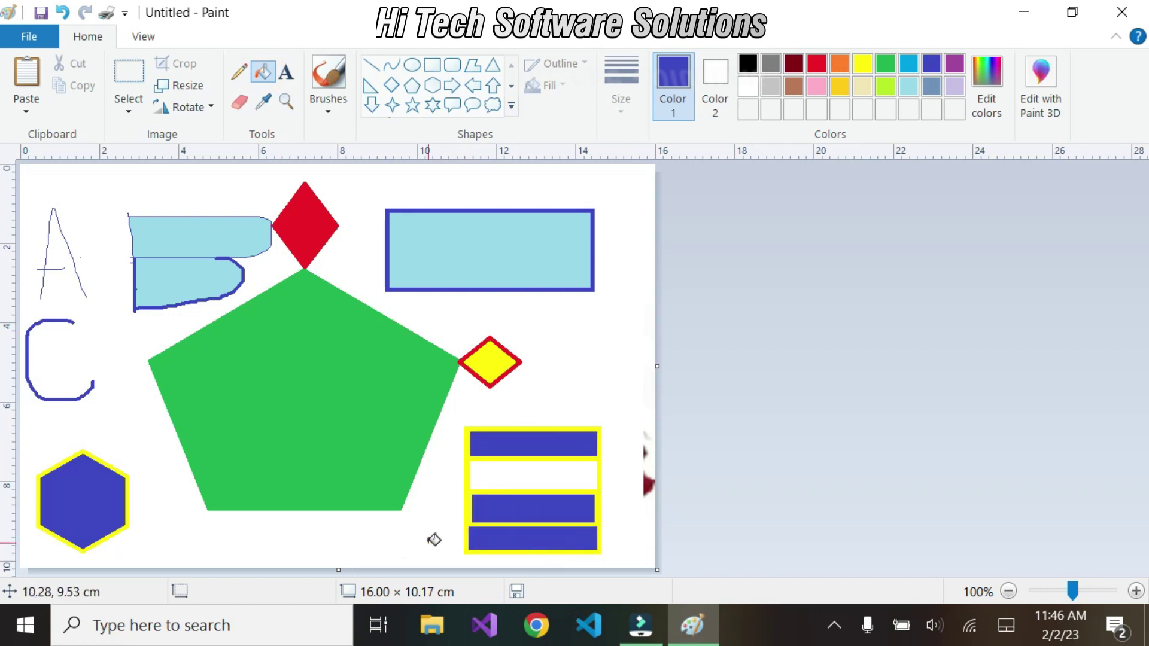
{"action": "key", "text": "ctrl+z"}
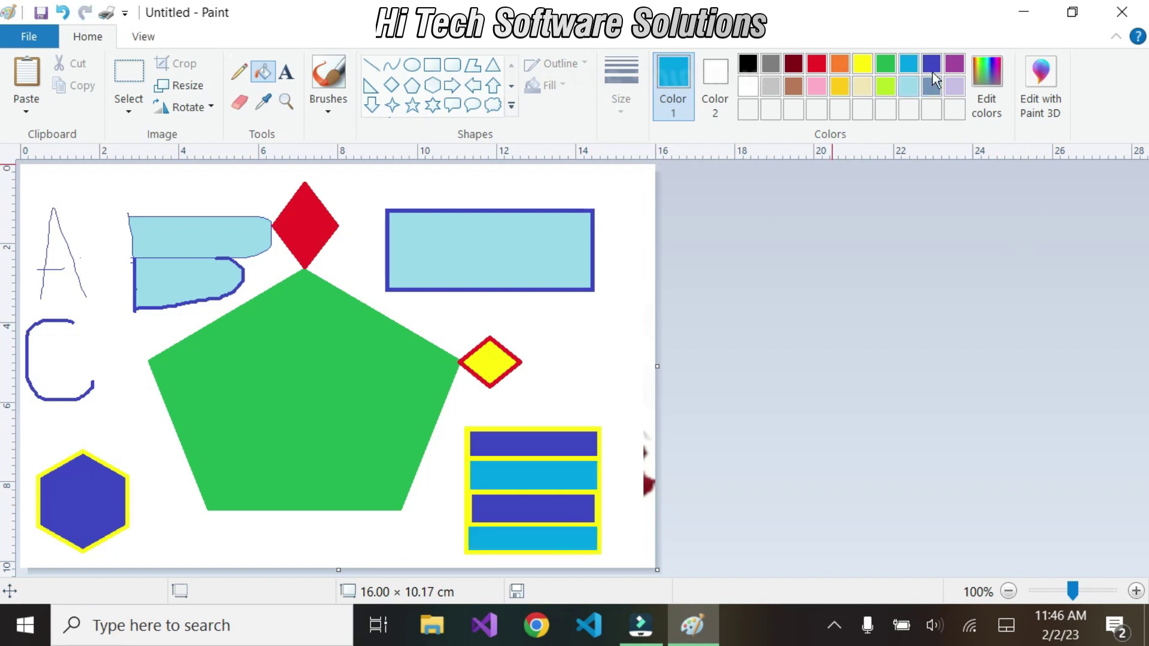
Step: Recolour the third row of the divided rectangle purple and the fourth row red
{"action": "left_click", "coordinate": [954, 63]}
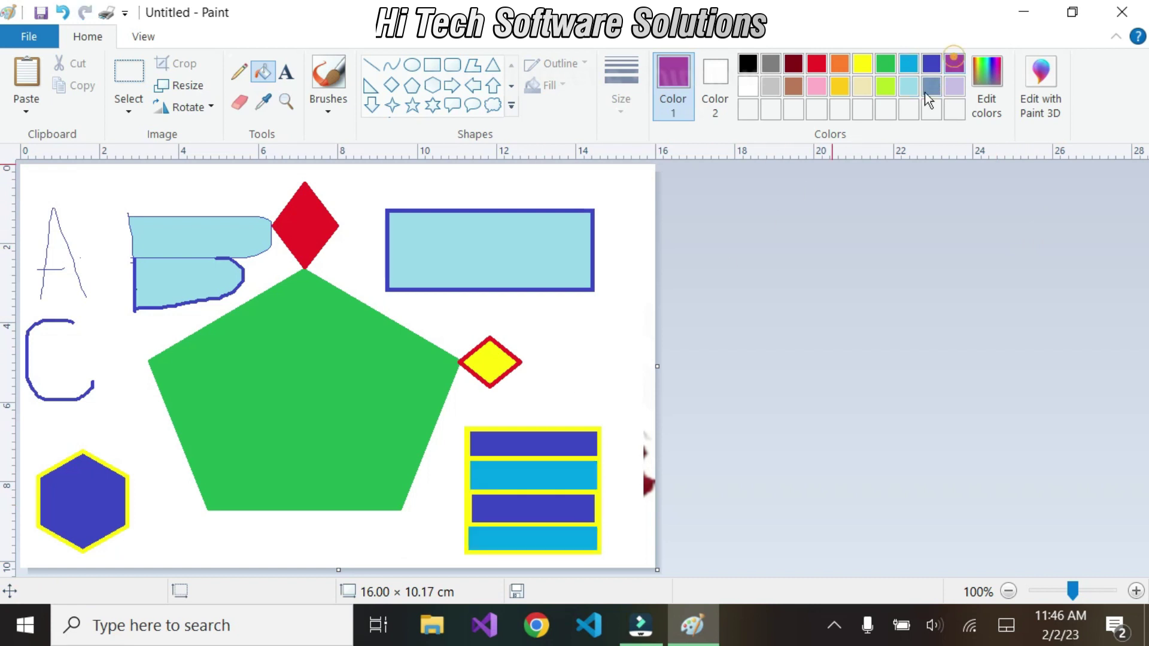
{"action": "left_click", "coordinate": [518, 517]}
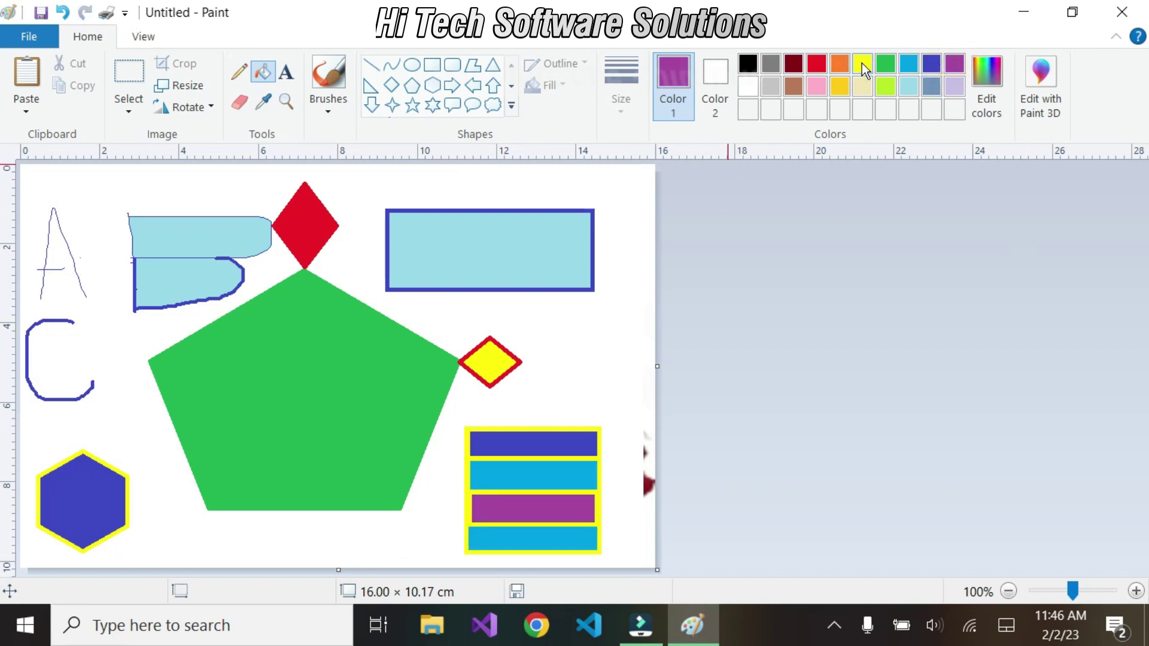
{"action": "left_click", "coordinate": [812, 70]}
{"action": "left_click", "coordinate": [542, 535]}
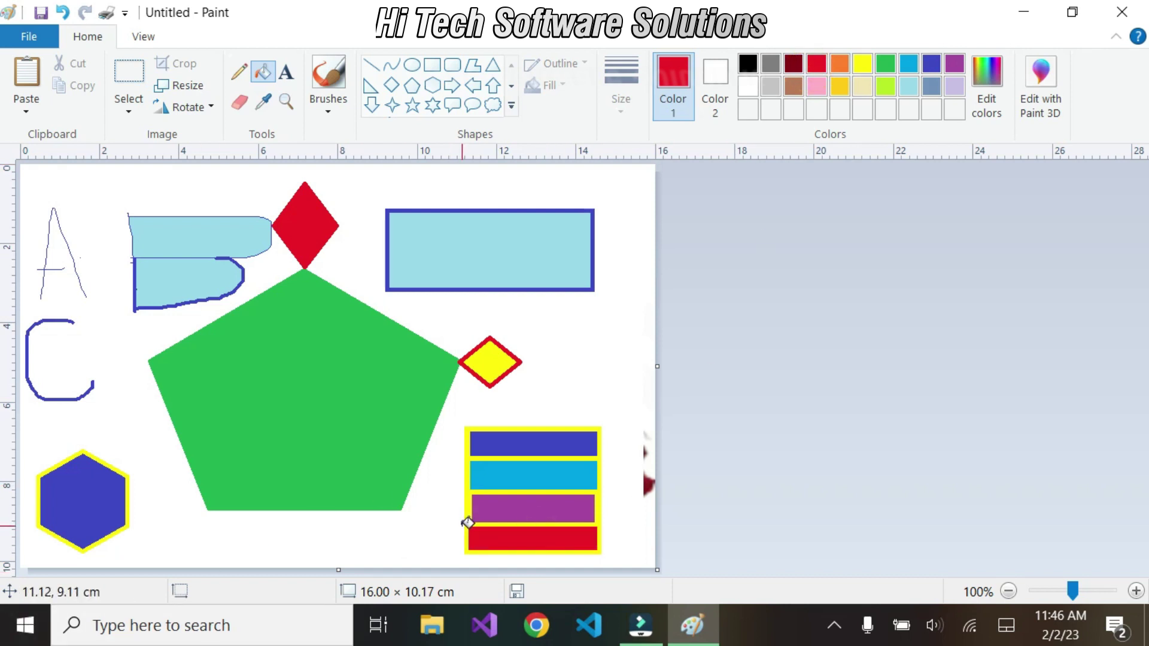
Step: Undo all the row fills and the last strip drawn in the divided rectangle
{"action": "key", "text": "ctrl+z"}
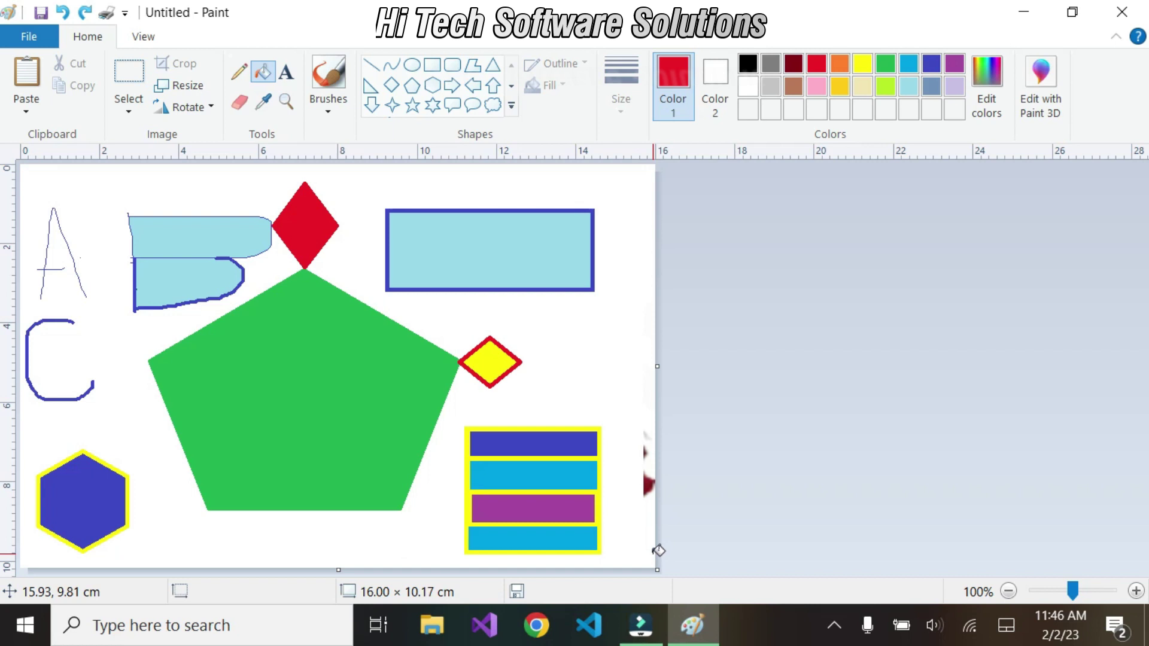
{"action": "key", "text": "ctrl+z"}
{"action": "key", "text": "ctrl+z"}
{"action": "key", "text": "ctrl+z"}
{"action": "key", "text": "ctrl+z"}
{"action": "key", "text": "ctrl+z"}
{"action": "key", "text": "ctrl+z"}
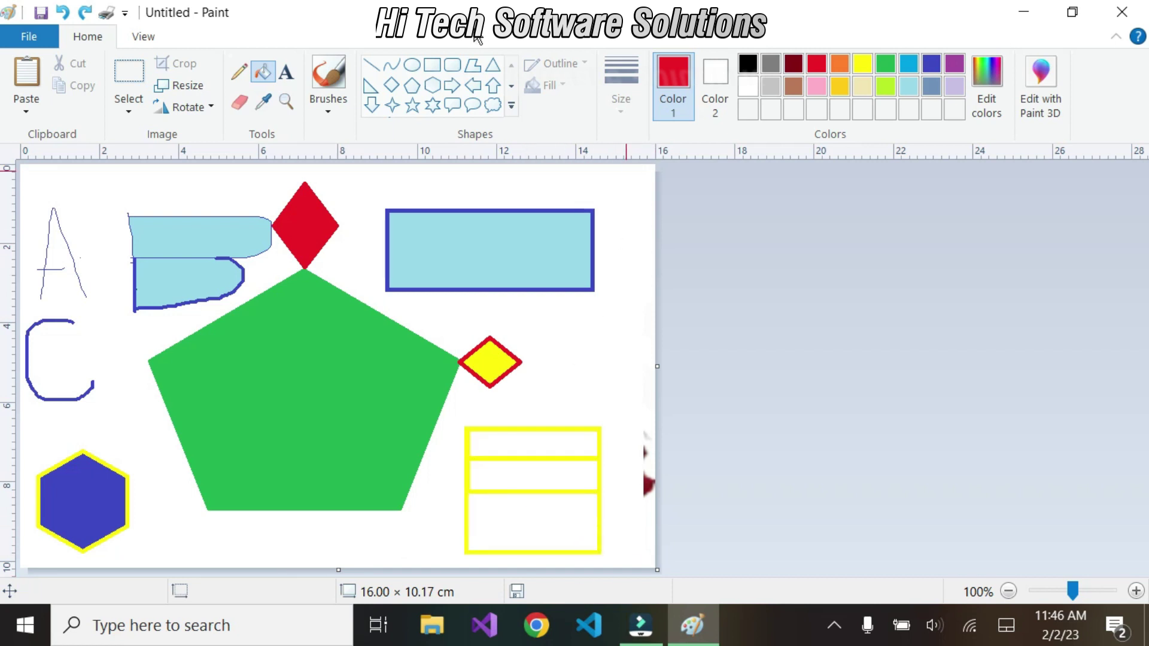
Step: Draw a red-outlined rectangle about 2.69 × 0.83 cm at the upper-left of the divided rectangle's bottom row
{"action": "left_click", "coordinate": [432, 65]}
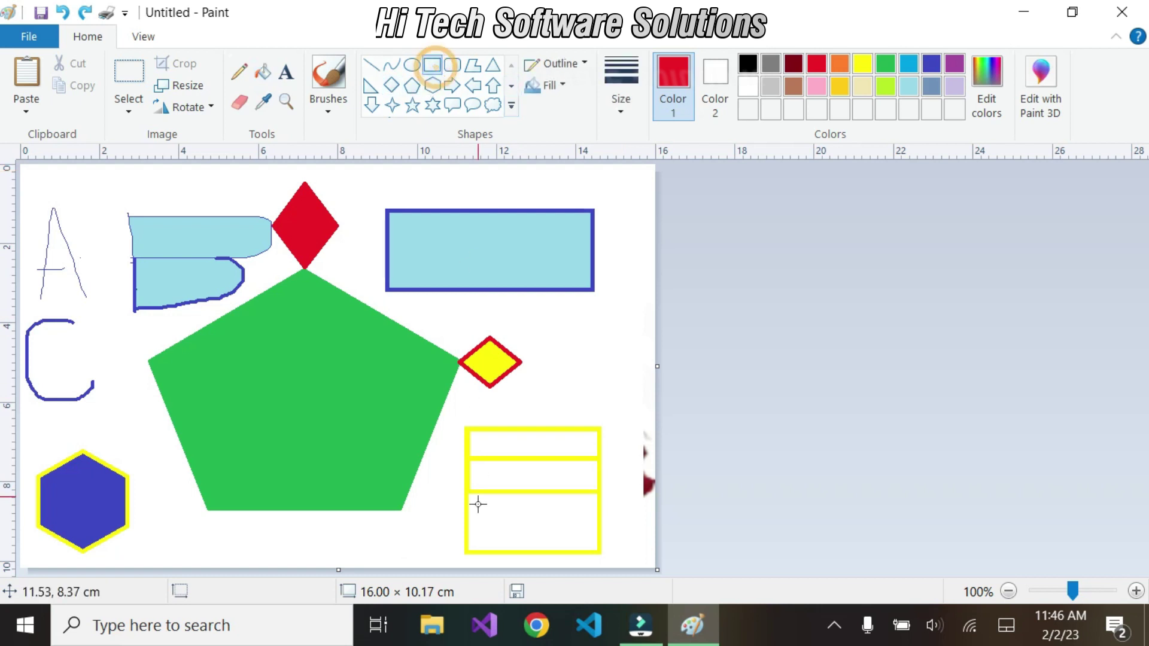
{"action": "left_click_drag", "start_coordinate": [467, 491], "coordinate": [573, 523]}
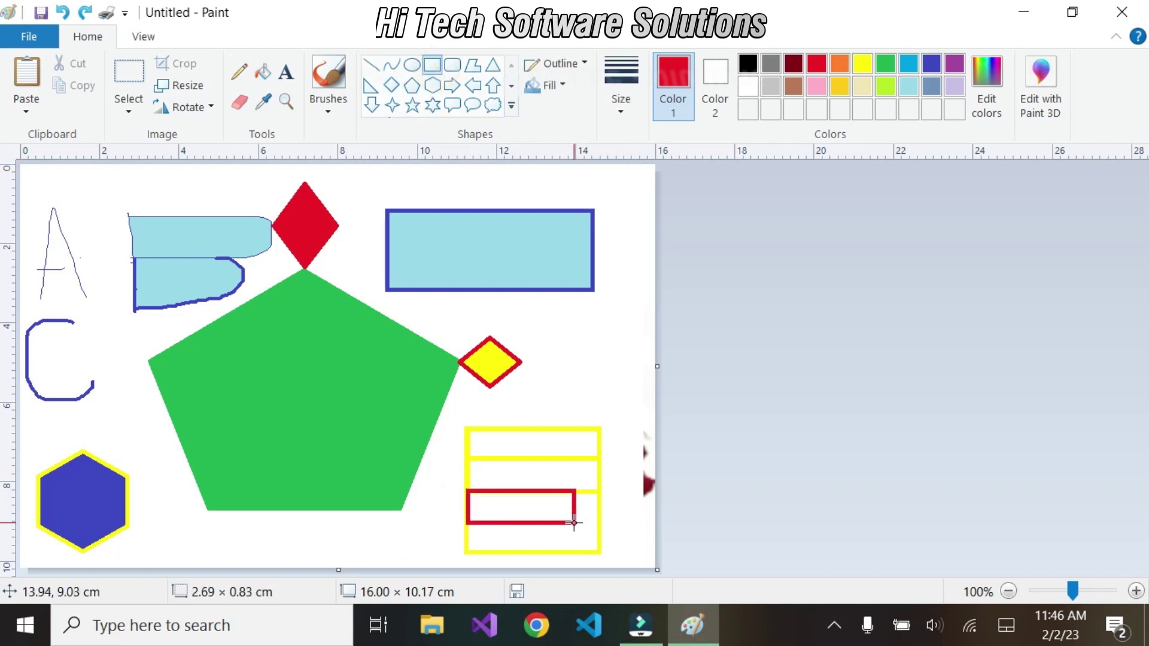
{"action": "left_click", "coordinate": [644, 417]}
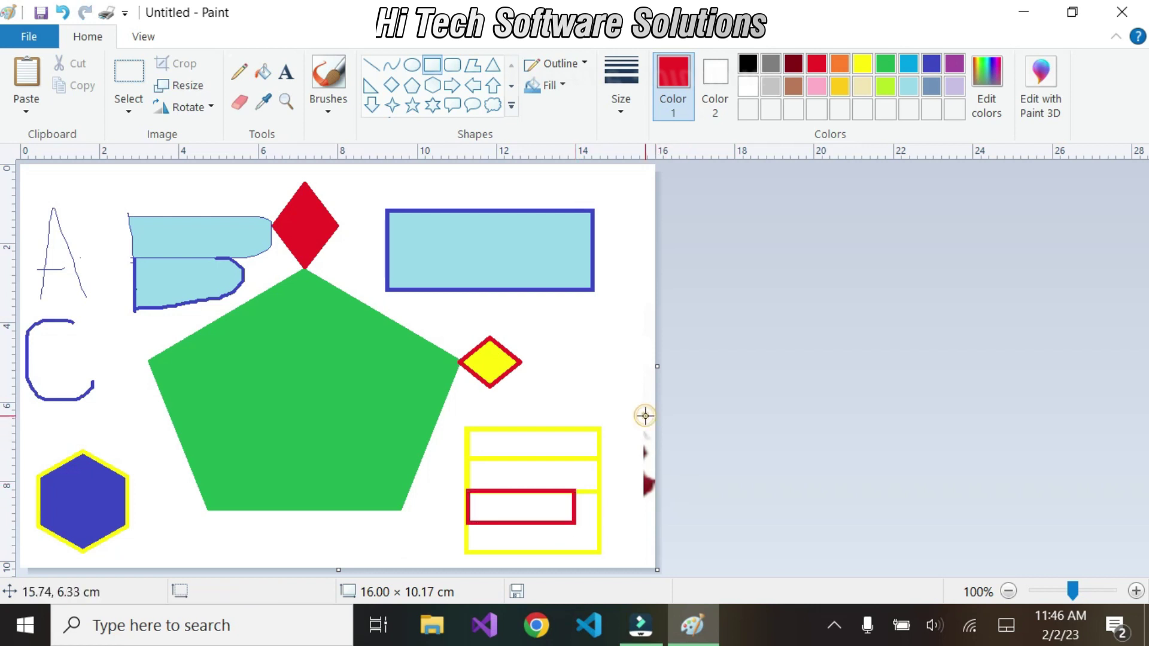
Step: Fill the new small rectangle and the divided rectangle's first row with red, and the remaining bottom area with dark blue
{"action": "left_click", "coordinate": [262, 73]}
{"action": "left_click", "coordinate": [528, 508]}
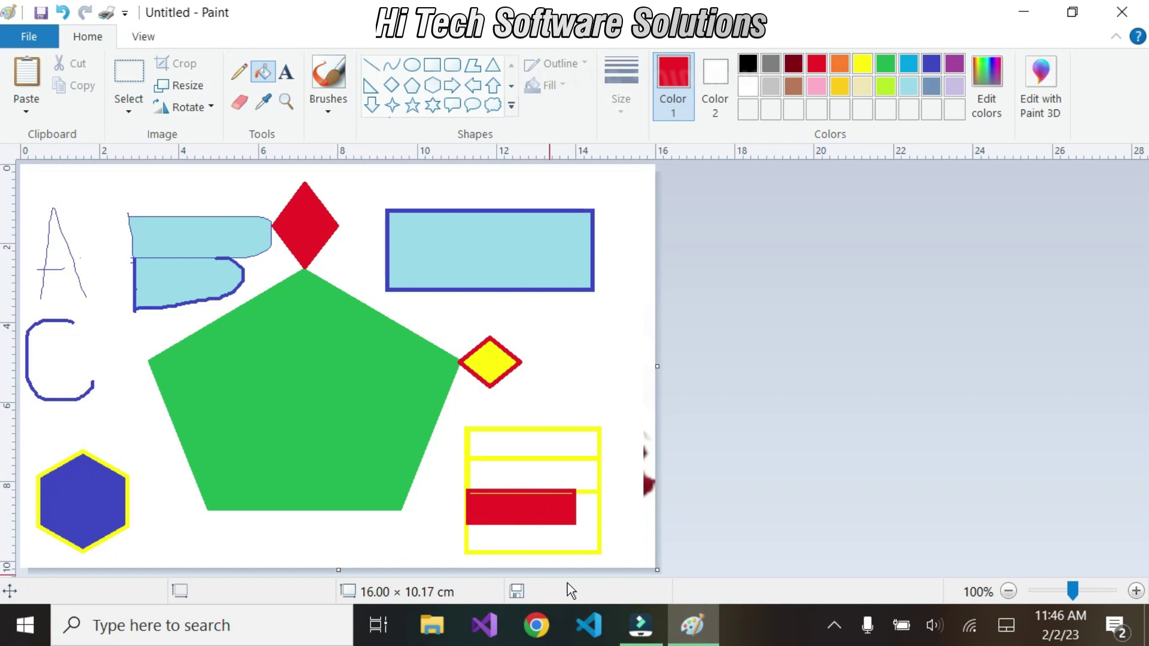
{"action": "left_click", "coordinate": [528, 446]}
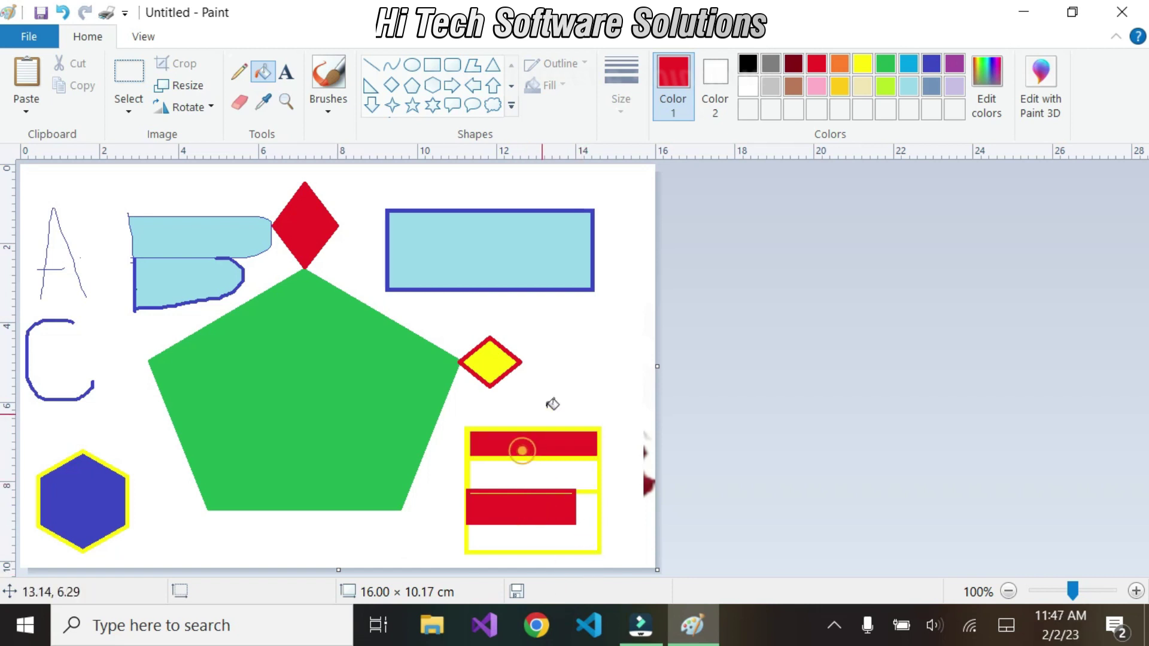
{"action": "left_click", "coordinate": [932, 63]}
{"action": "left_click", "coordinate": [589, 539]}
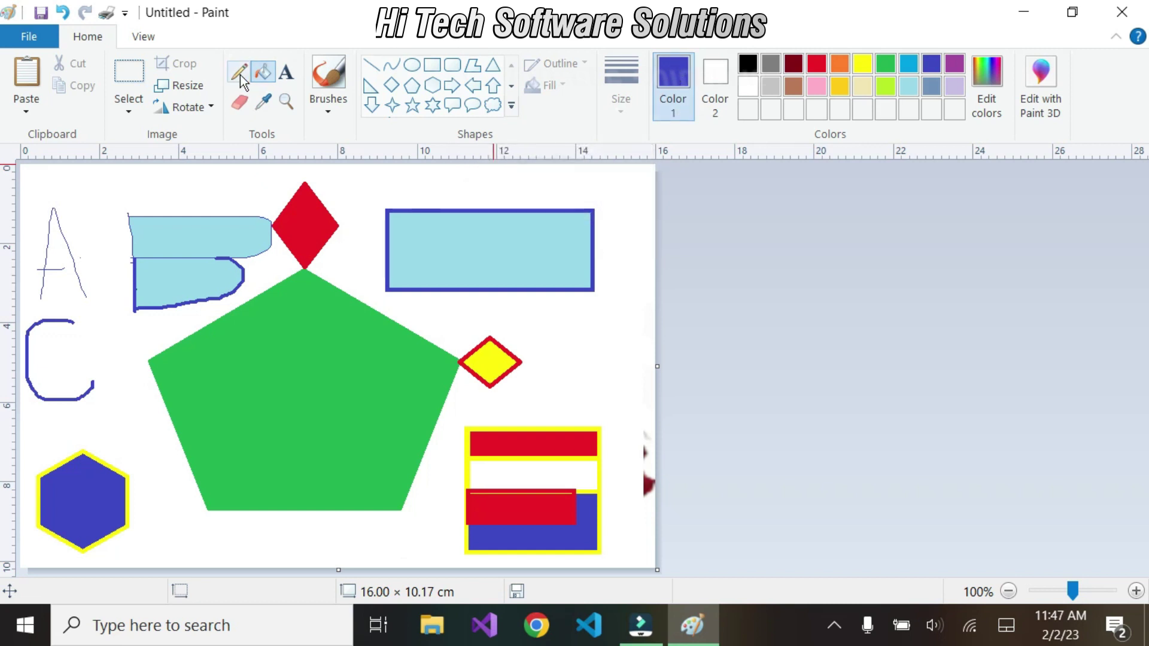
Step: Sample the red from the large diamond and fill the light turquoise rectangle with it
{"action": "left_click", "coordinate": [265, 106]}
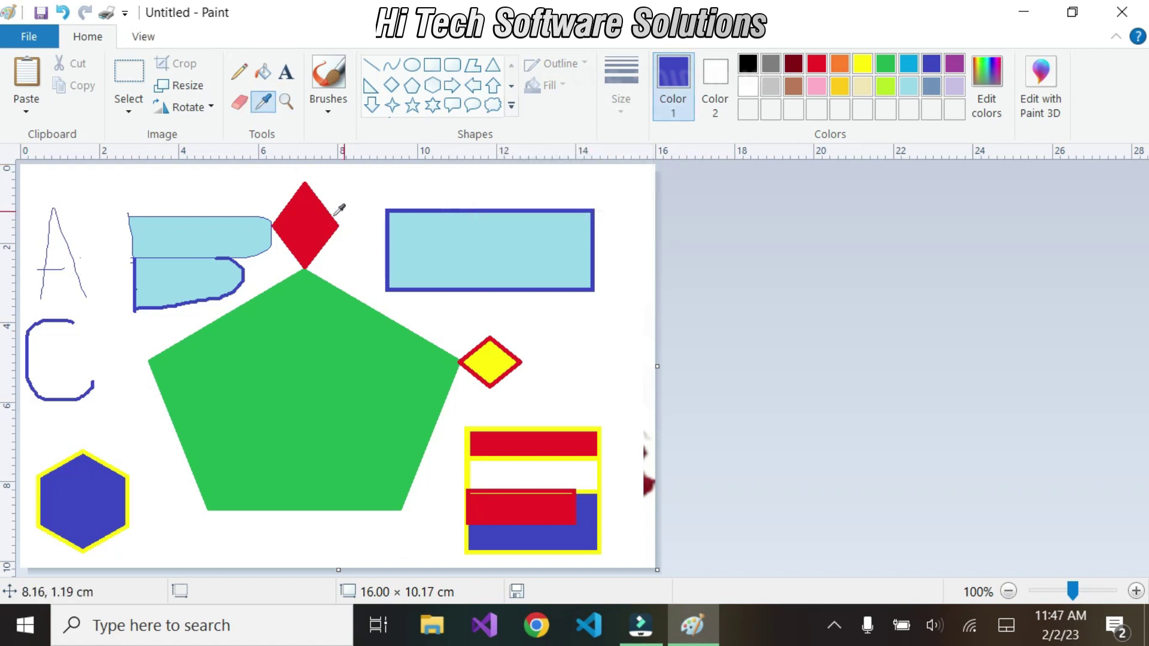
{"action": "left_click", "coordinate": [314, 219]}
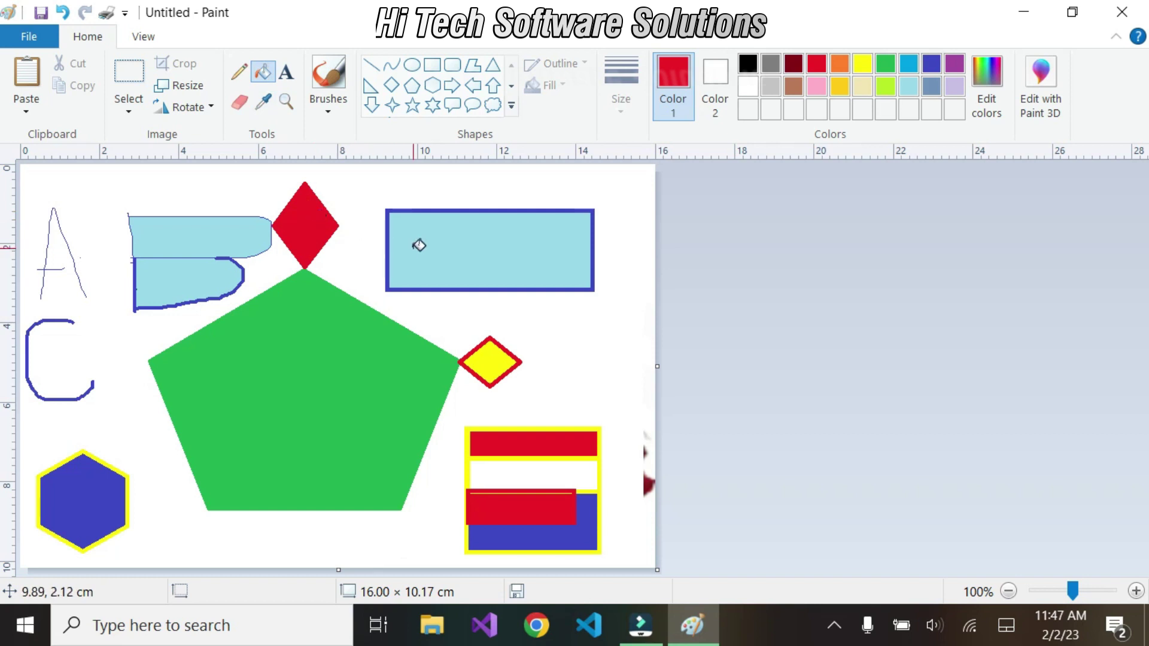
{"action": "left_click", "coordinate": [482, 256]}
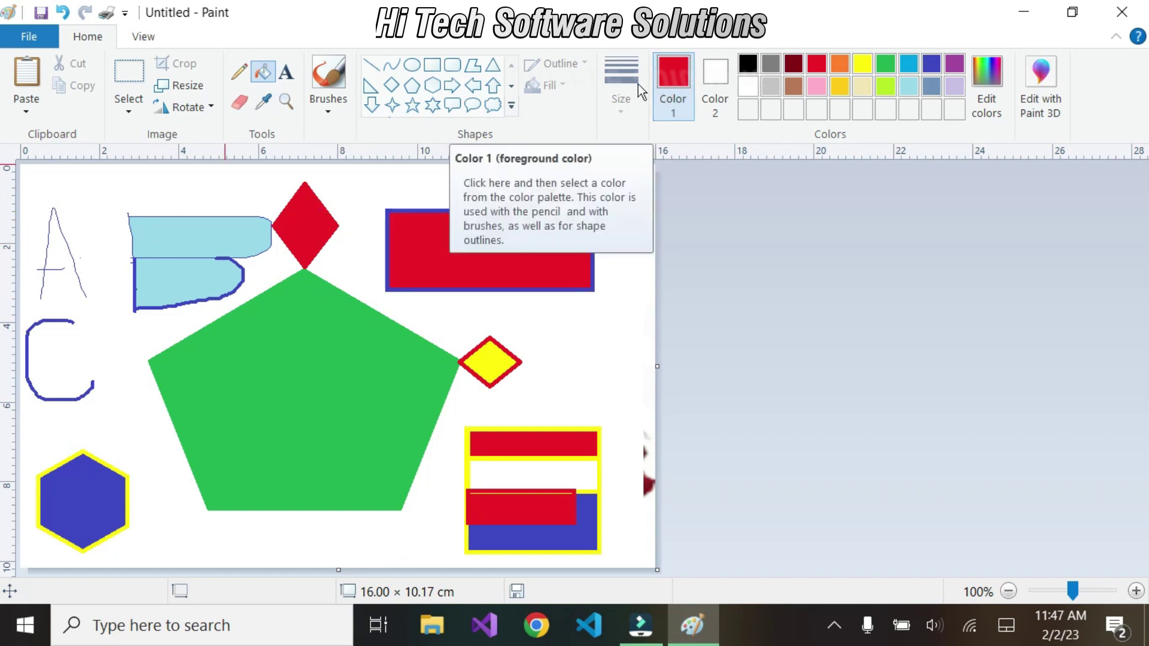
Step: Sample the green from the pentagon and fill the blue-outlined rectangle with it
{"action": "left_click", "coordinate": [263, 101]}
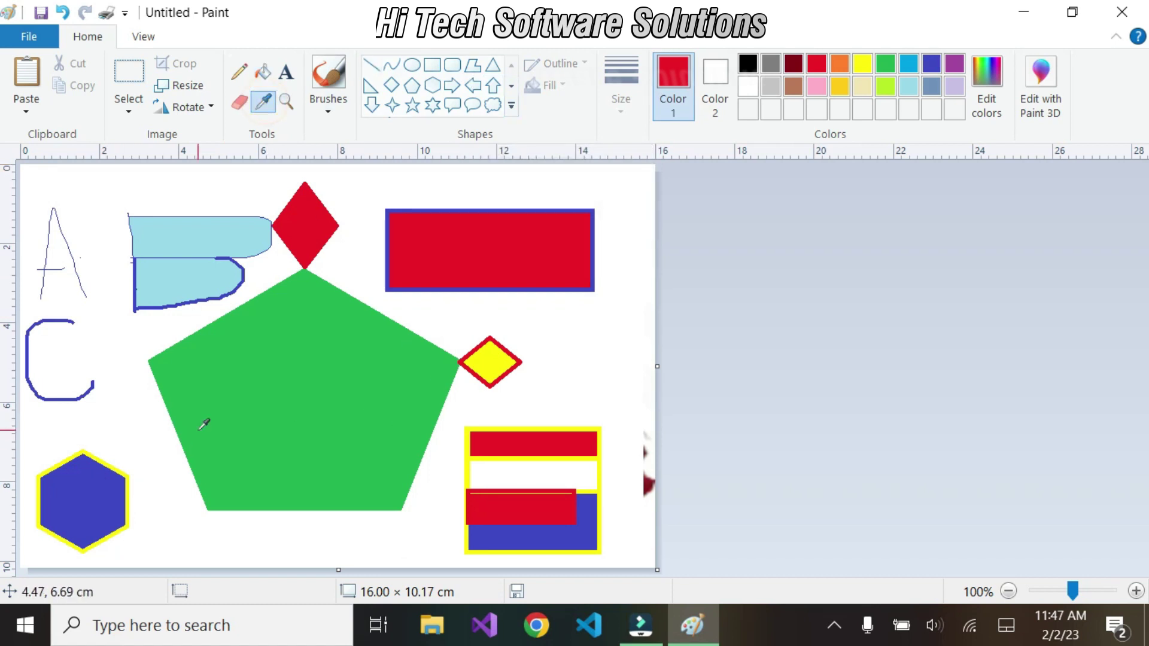
{"action": "left_click", "coordinate": [294, 393]}
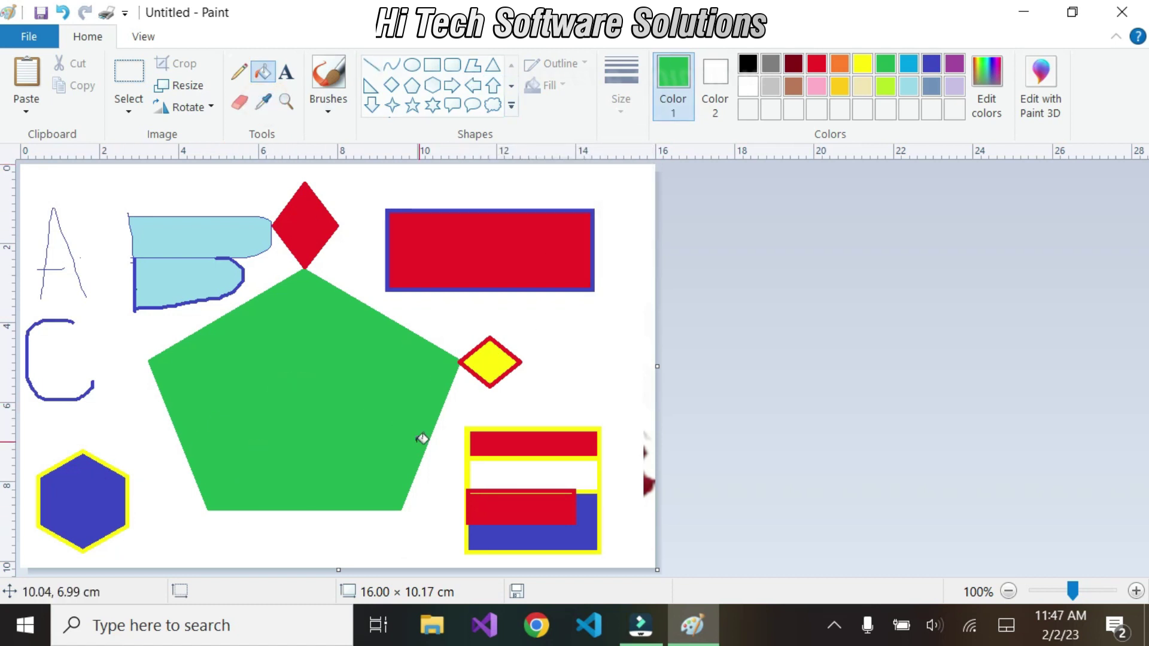
{"action": "left_click", "coordinate": [494, 226]}
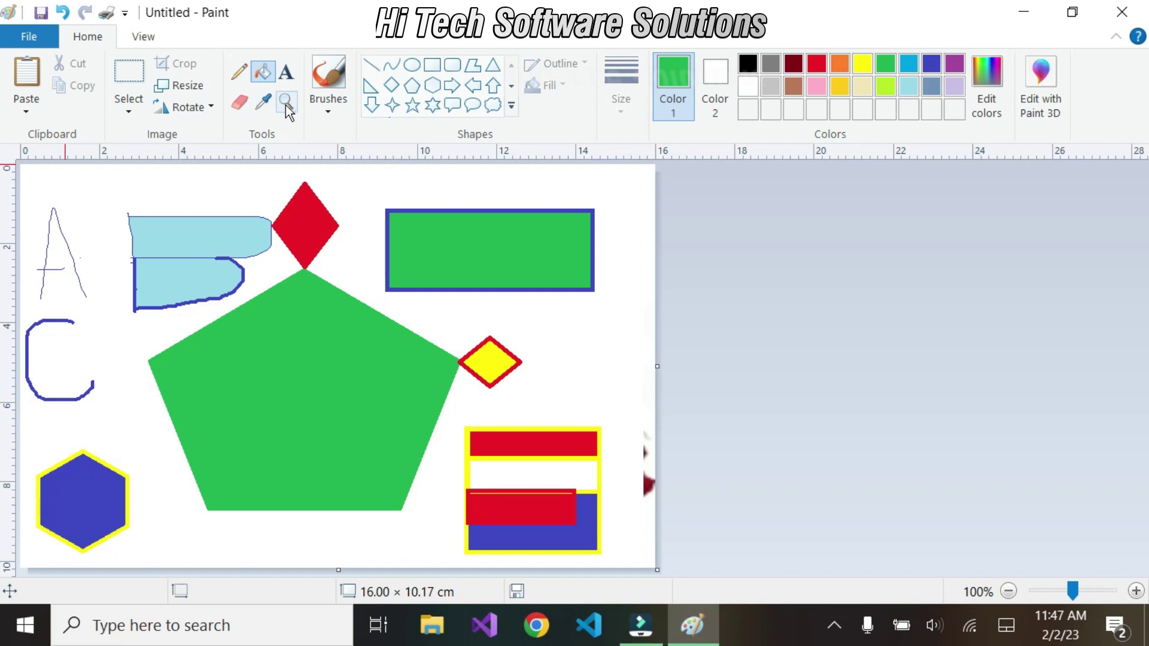
Step: Add a green text reading "Pentagon" at the pentagon's lower edge
{"action": "left_click", "coordinate": [285, 73]}
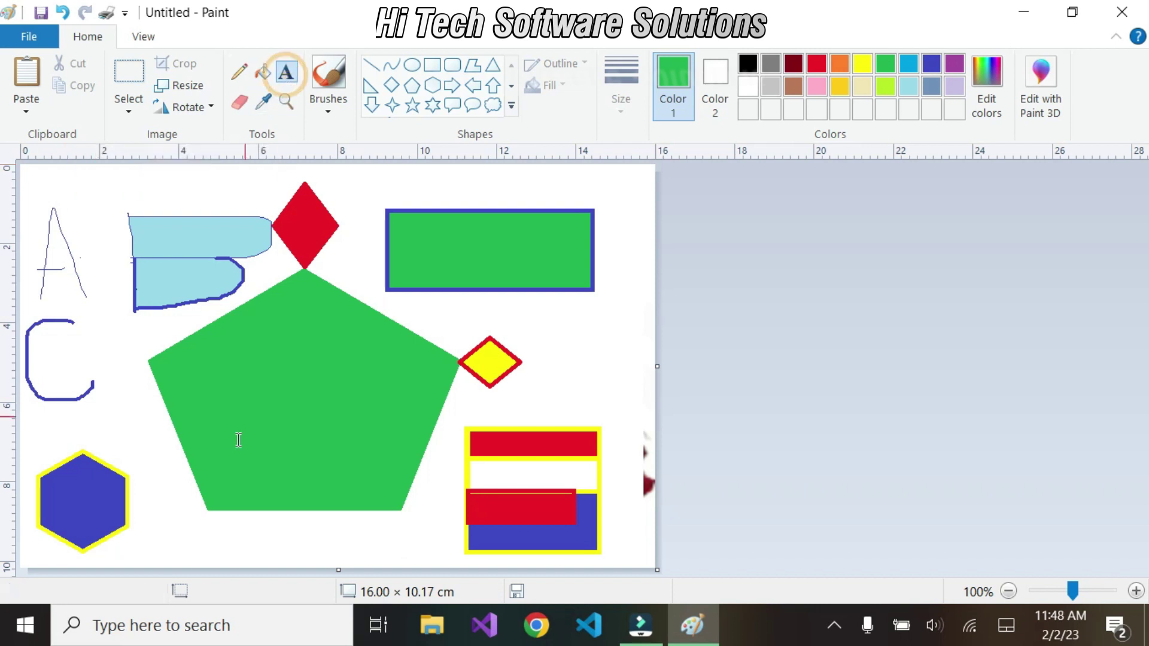
{"action": "left_click", "coordinate": [218, 531]}
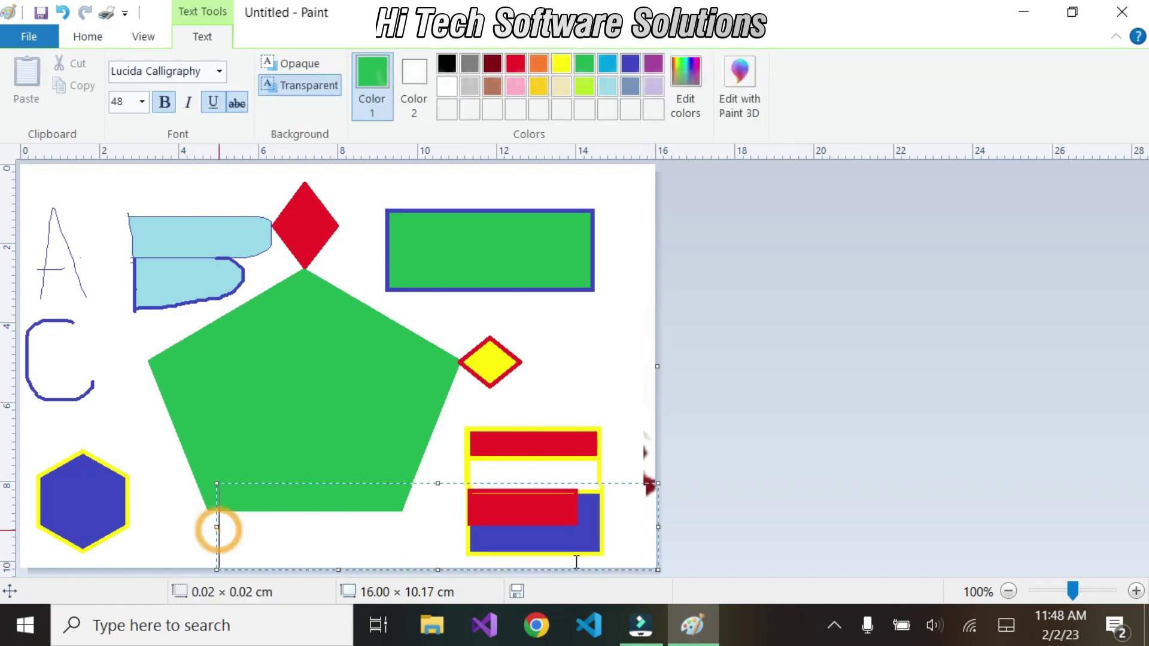
{"action": "type", "text": "Pentagon"}
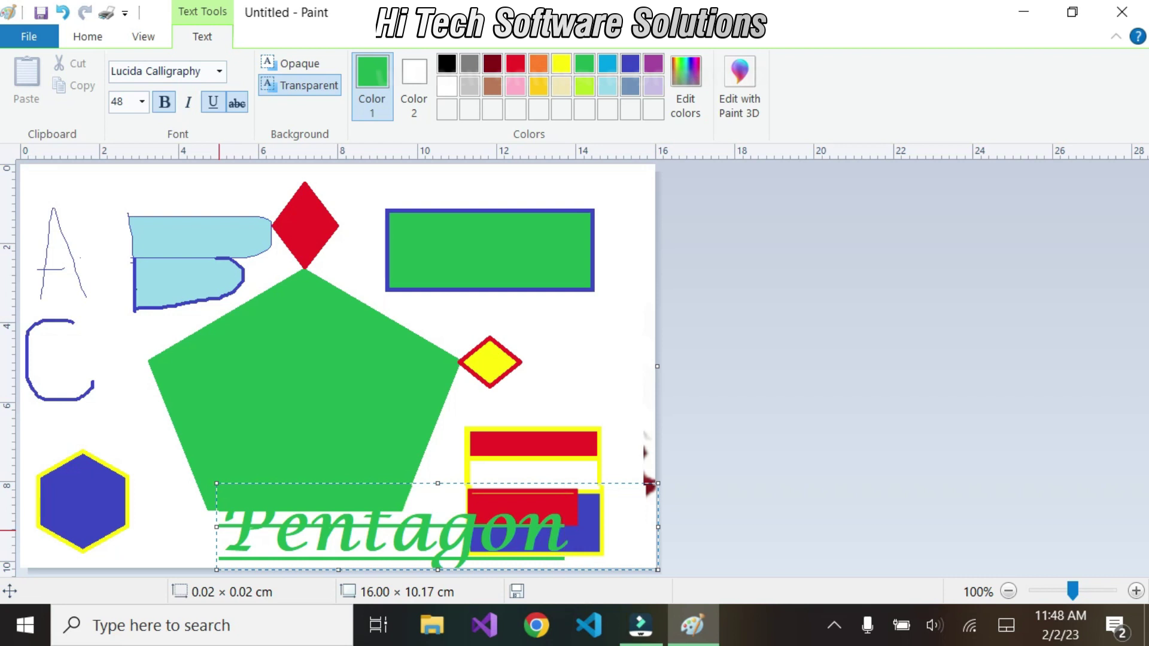
Step: Remove the strikethrough and underline from the "Pentagon" text, set its font size to 24 and position it just below the pentagon
{"action": "key", "text": "ctrl+a"}
{"action": "left_click", "coordinate": [237, 105]}
{"action": "left_click", "coordinate": [213, 103]}
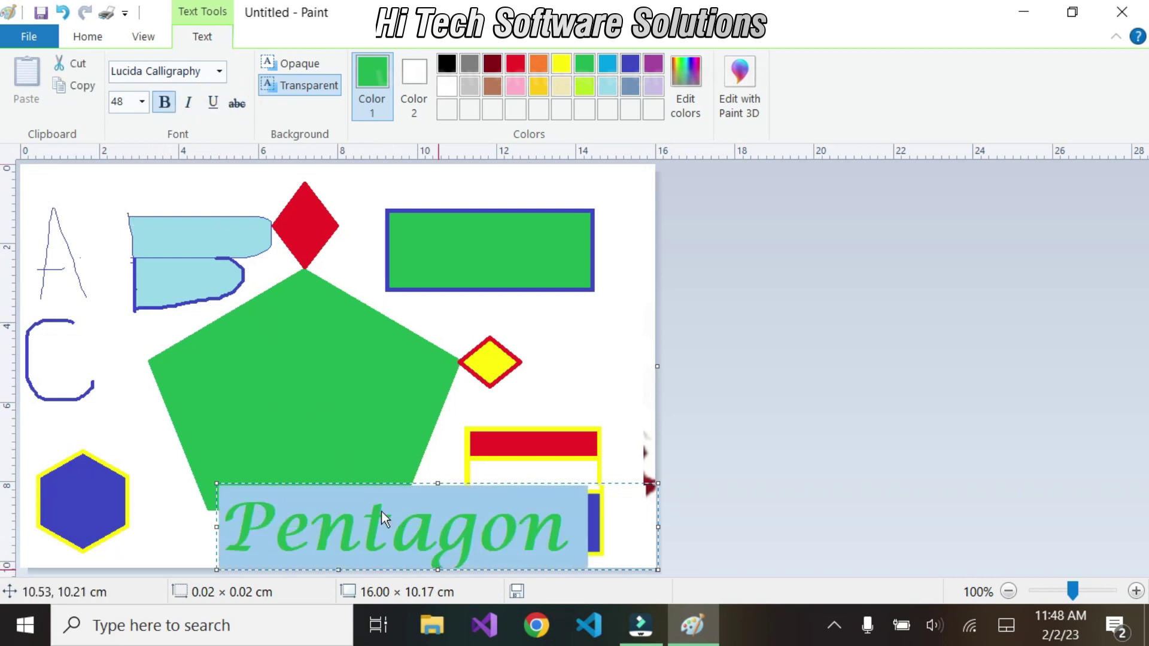
{"action": "left_click", "coordinate": [142, 102]}
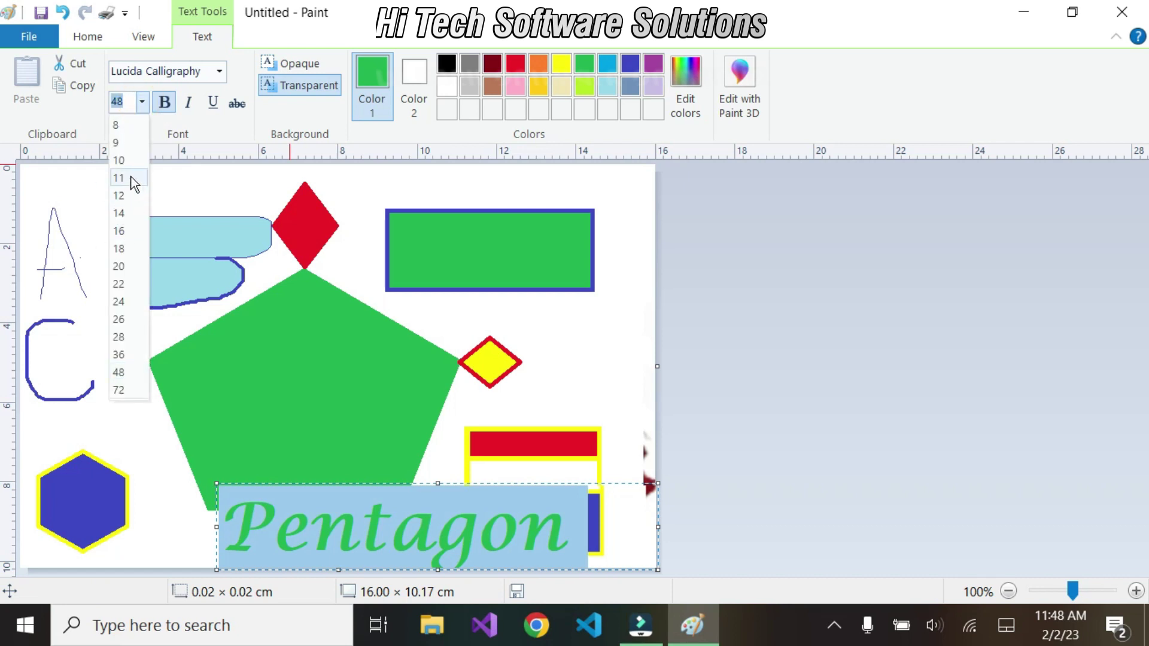
{"action": "left_click", "coordinate": [118, 301]}
{"action": "mouse_move", "coordinate": [321, 569]}
{"action": "left_mouse_down"}
{"action": "mouse_move", "coordinate": [310, 533]}
{"action": "mouse_move", "coordinate": [316, 577]}
{"action": "left_mouse_up"}
{"action": "left_click_drag", "start_coordinate": [419, 568], "coordinate": [371, 570]}
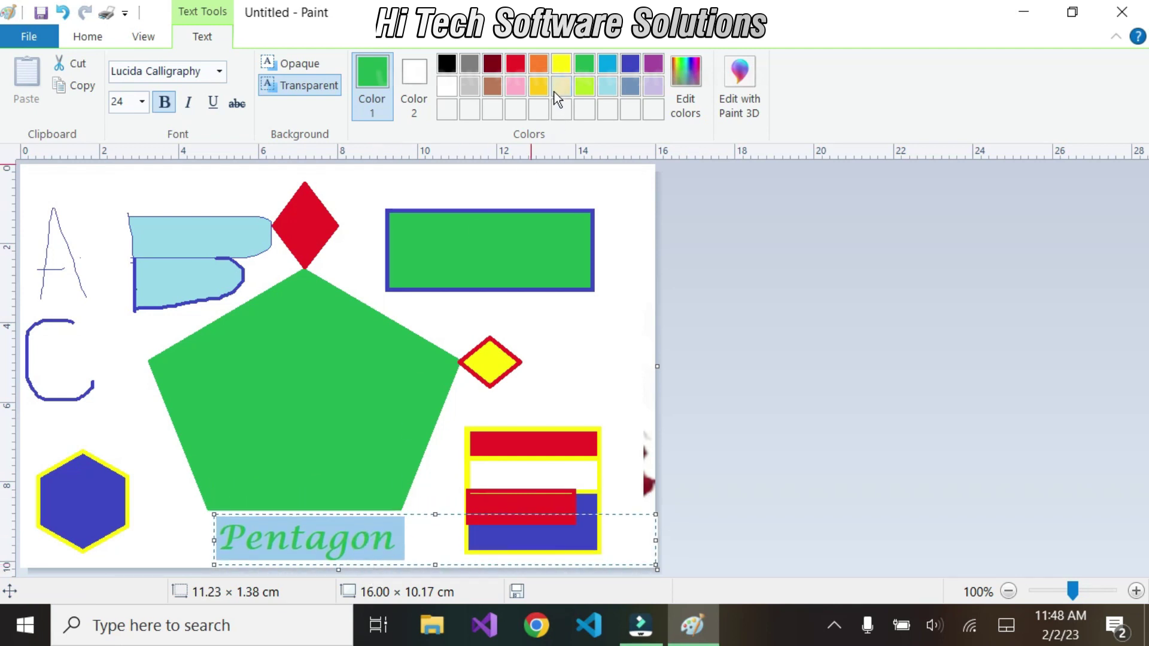
Step: Move the "Pentagon" text into the middle of the pentagon and colour it dark blue, trying yellow first
{"action": "left_click", "coordinate": [561, 65]}
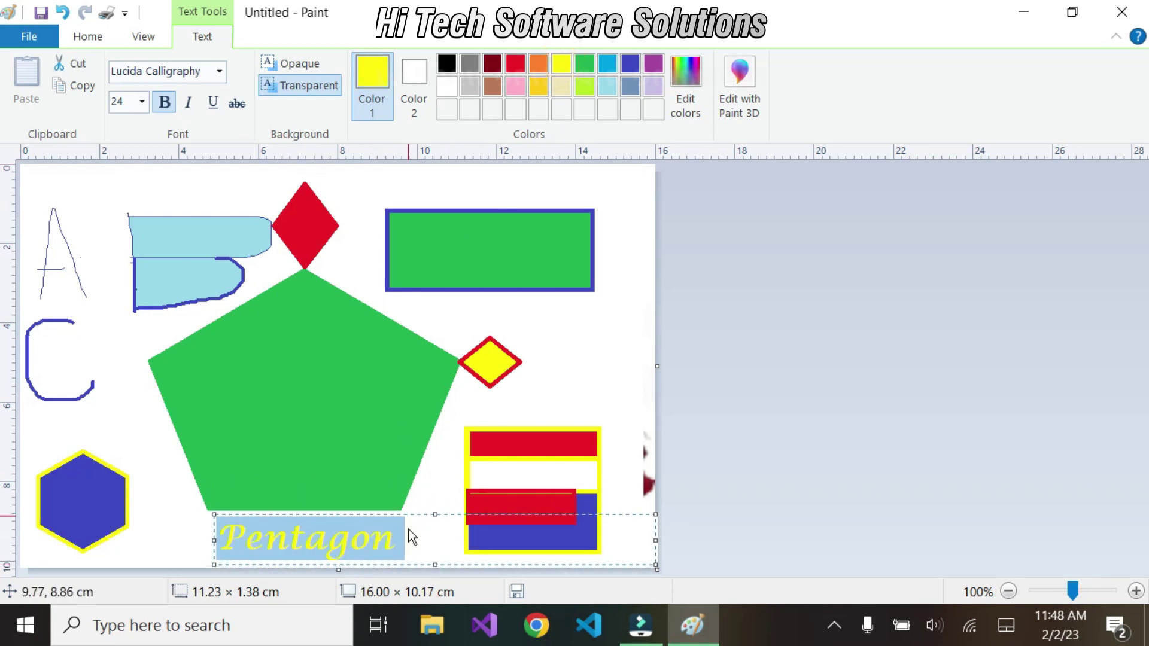
{"action": "left_click_drag", "start_coordinate": [407, 512], "coordinate": [402, 380]}
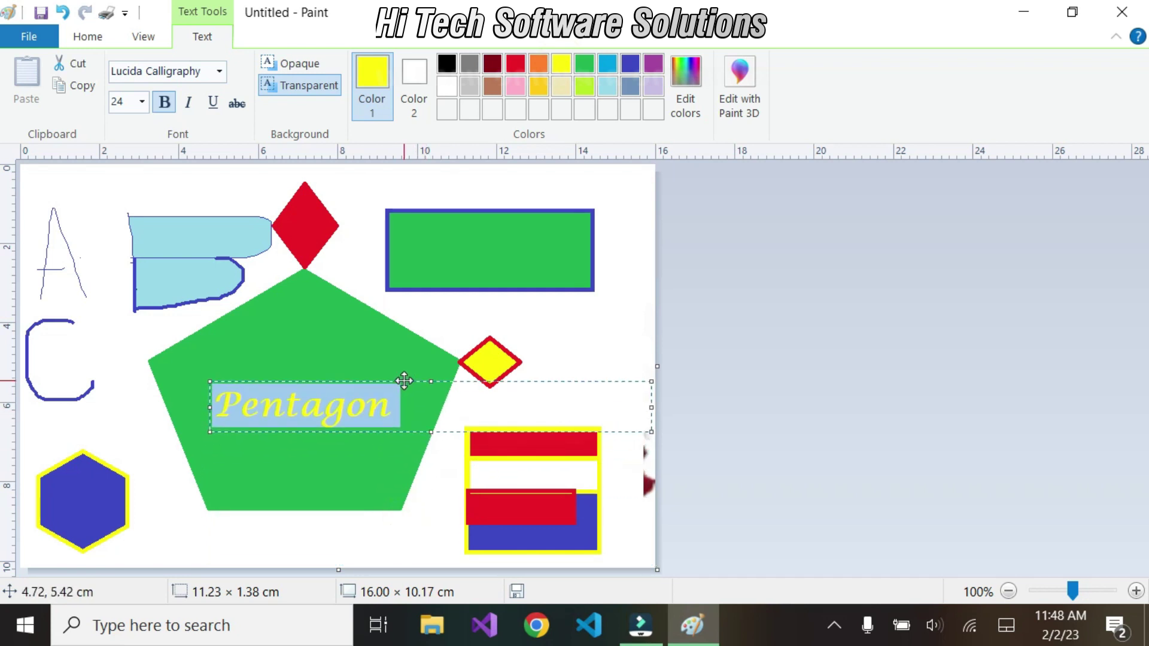
{"action": "left_click", "coordinate": [627, 62]}
{"action": "left_click", "coordinate": [559, 338]}
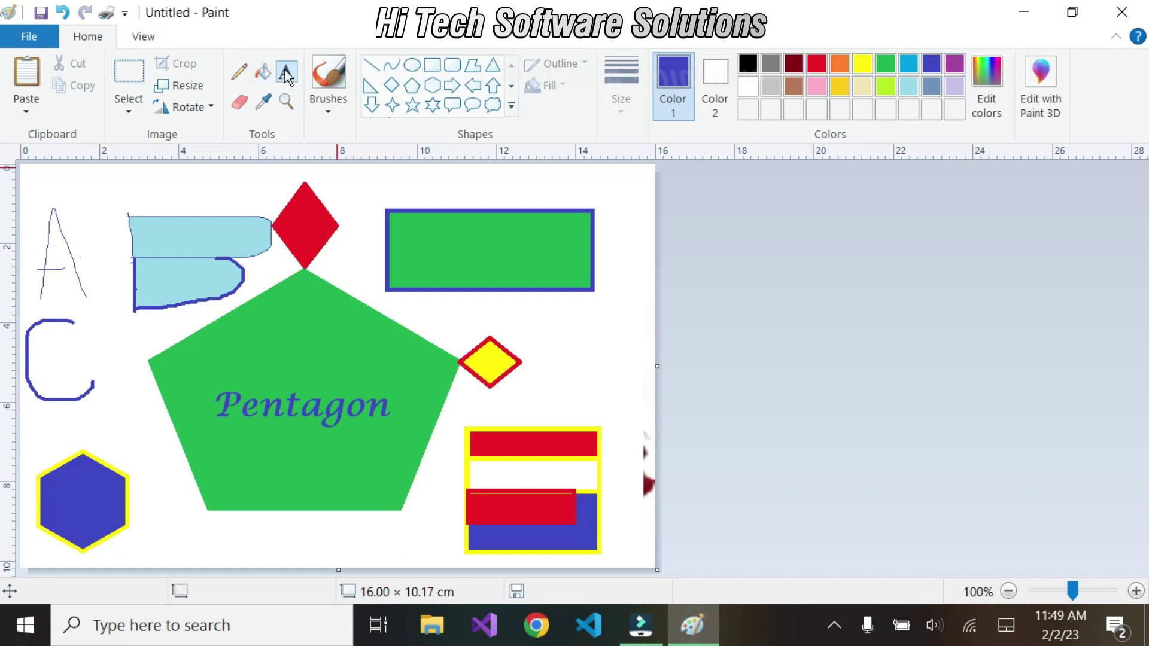
Step: Add a dark blue text reading "hi tech ss spn" across the red diamond and the green rectangle
{"action": "left_click", "coordinate": [218, 516]}
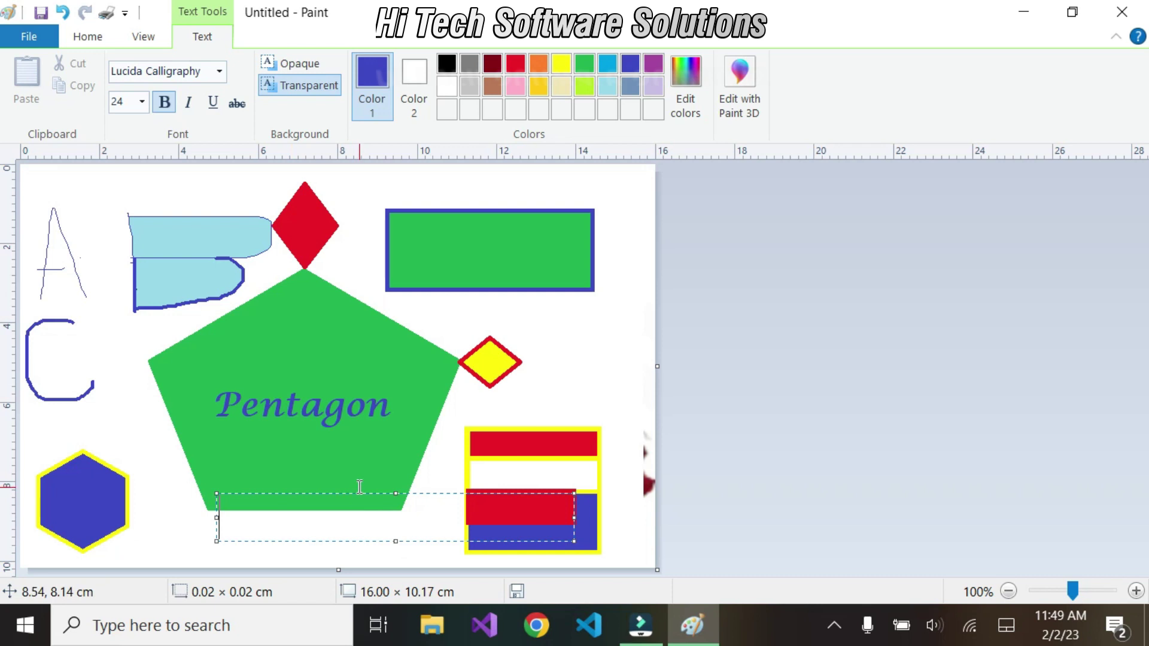
{"action": "left_click_drag", "start_coordinate": [356, 495], "coordinate": [499, 229]}
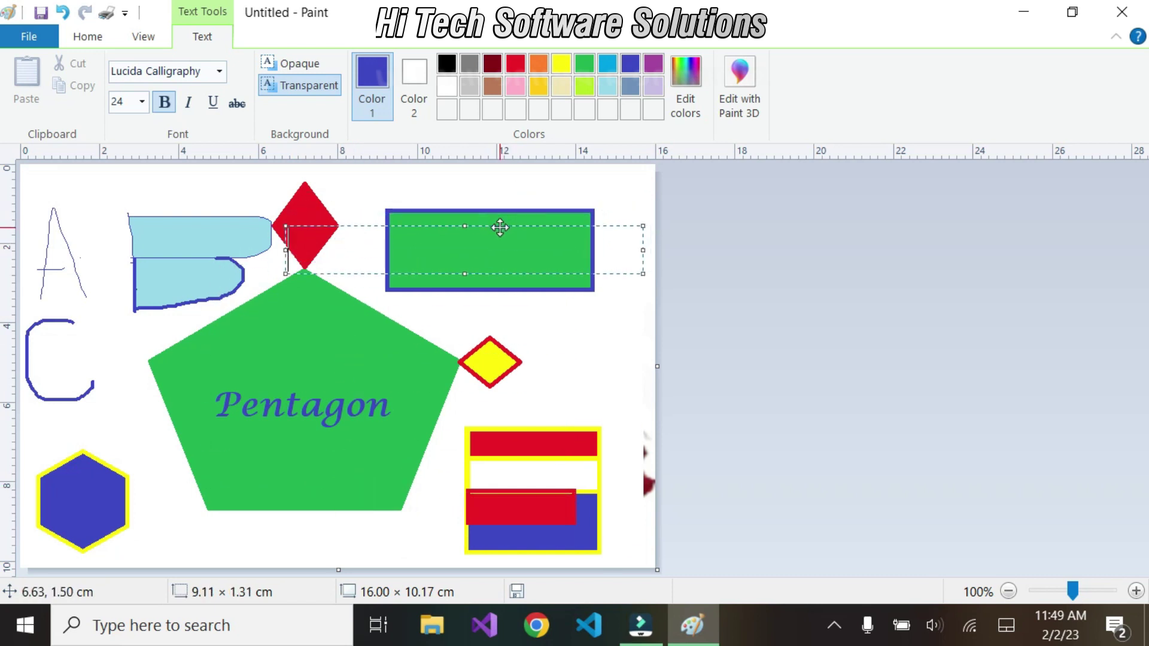
{"action": "type", "text": "hi tech ss s"}
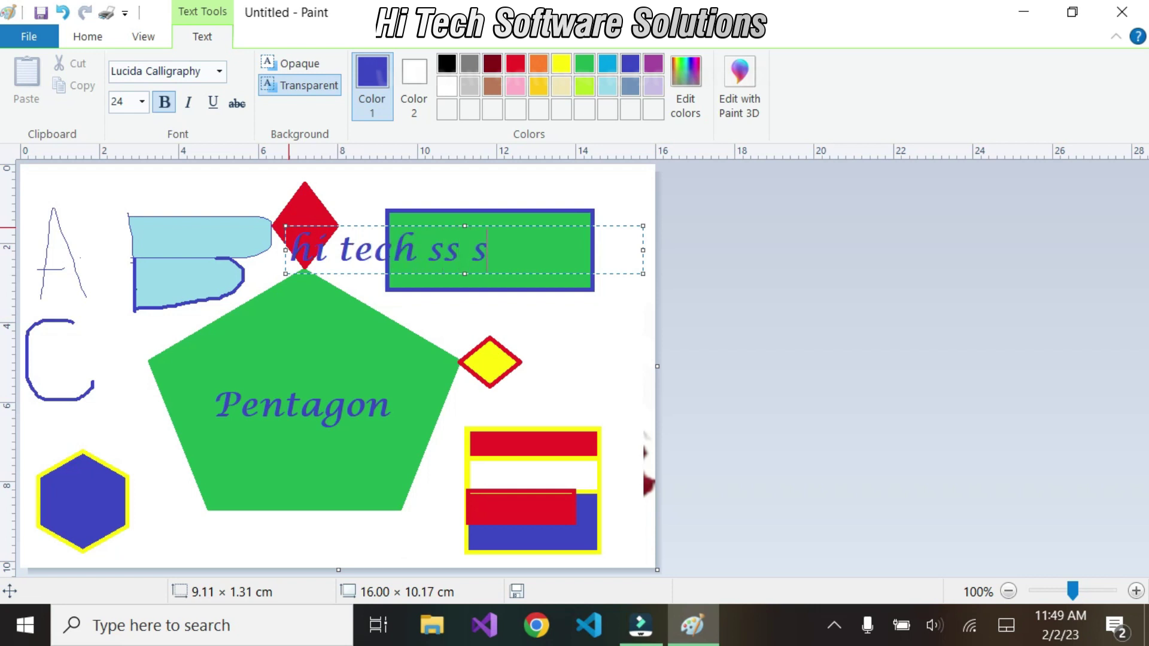
{"action": "type", "text": "pn"}
Step: Try the Impact and Goudy Stout fonts on the "hi tech ss spn" text and move it below the pentagon
{"action": "key", "text": "ctrl+a"}
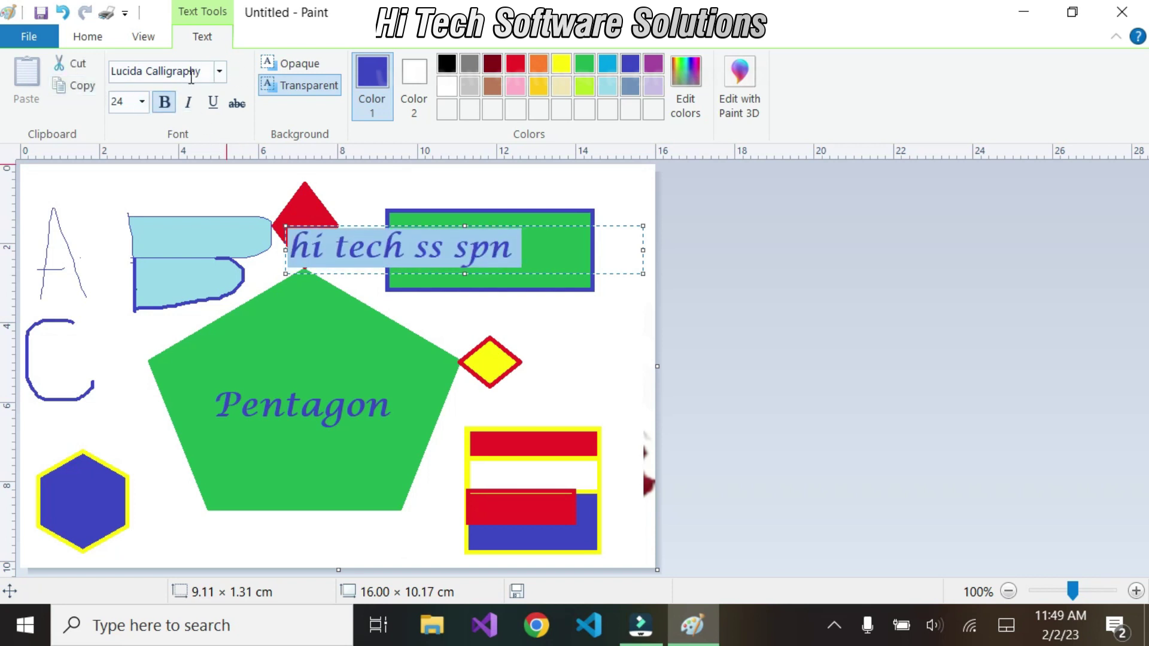
{"action": "left_click", "coordinate": [219, 72]}
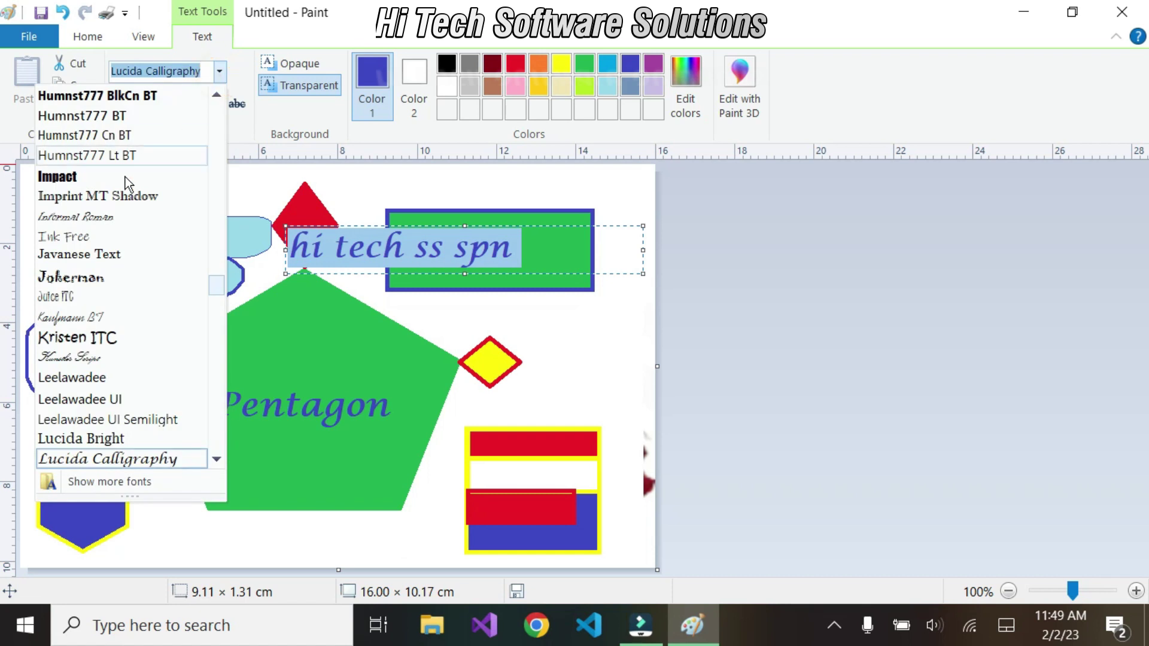
{"action": "left_click", "coordinate": [70, 178]}
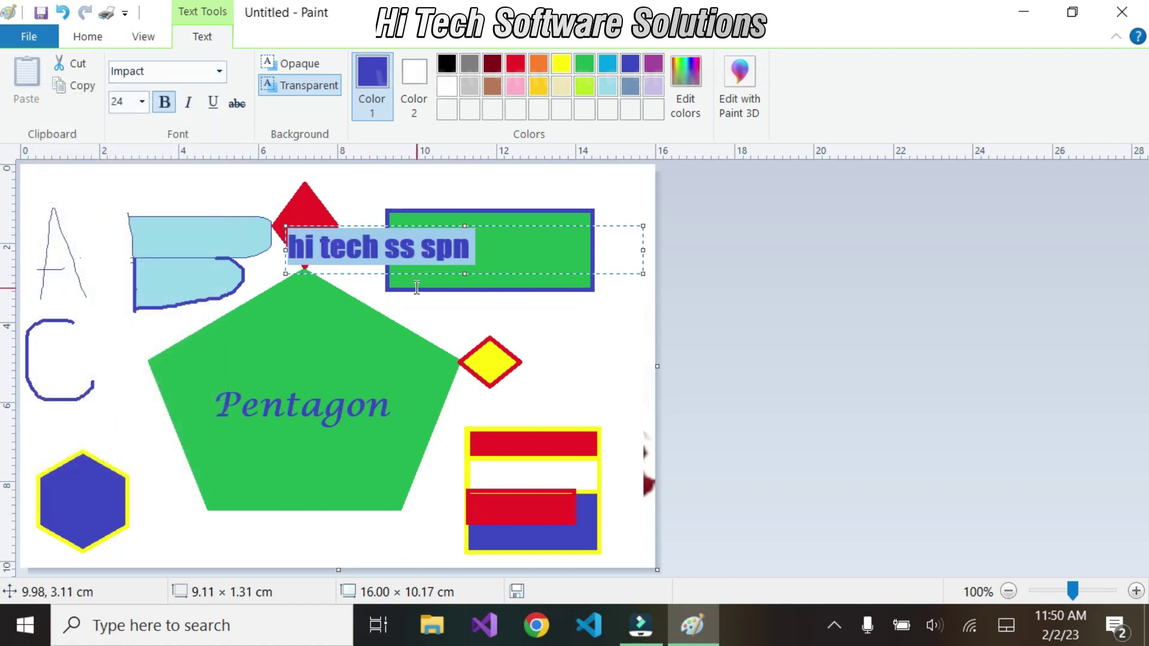
{"action": "left_click", "coordinate": [220, 72]}
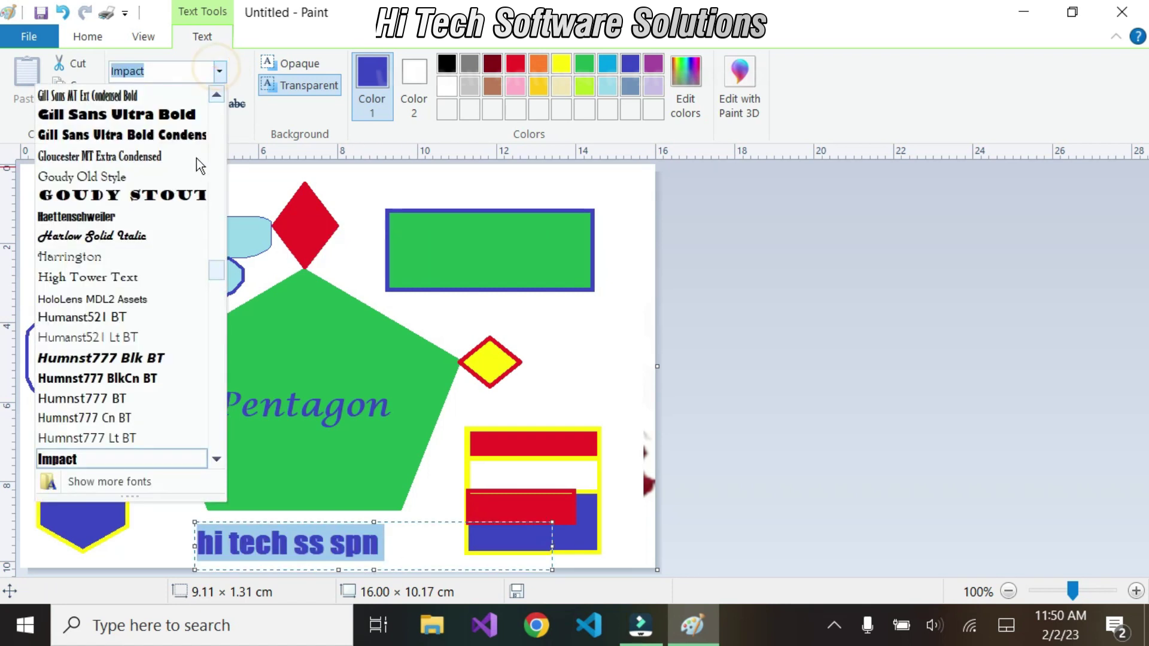
{"action": "left_click", "coordinate": [89, 196]}
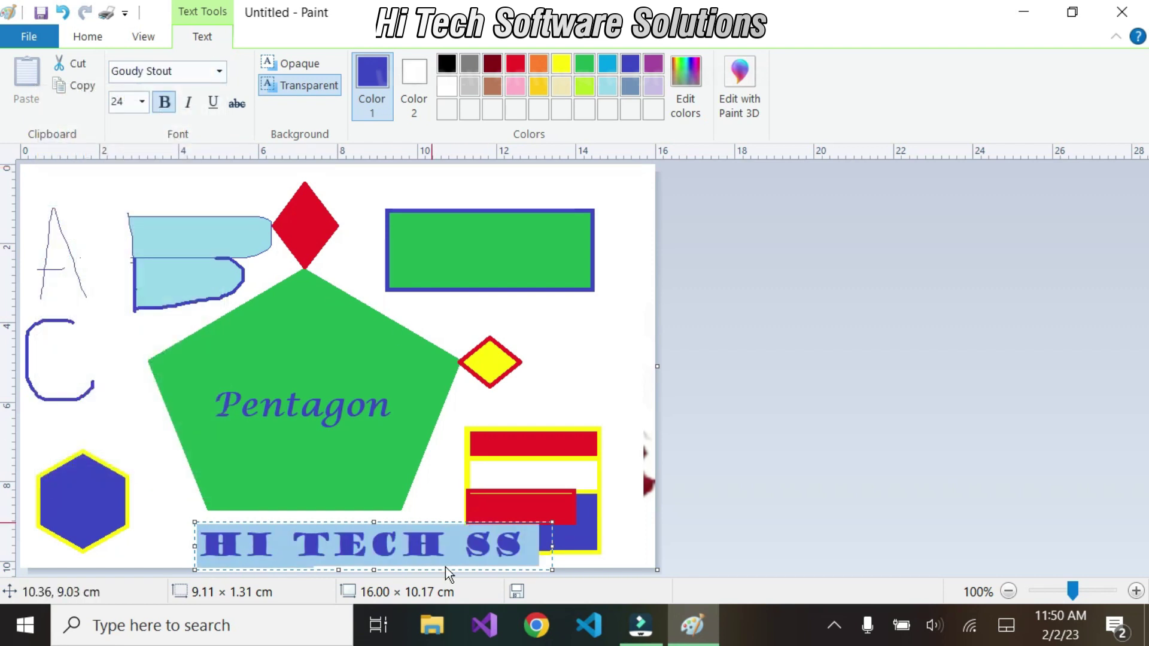
Step: Set the "hi tech ss spn" text to the Matura MT Script Capitals font and make it italic
{"action": "left_click", "coordinate": [220, 72]}
{"action": "scroll", "coordinate": [144, 304], "scroll_direction": "down", "scroll_amount": 8}
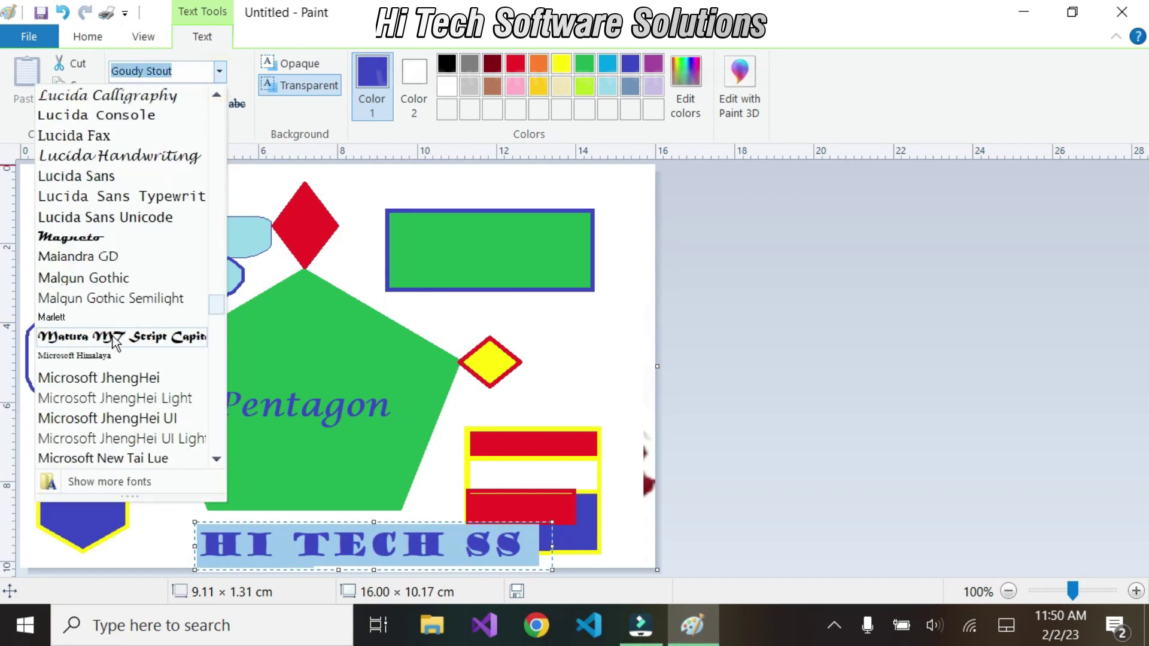
{"action": "left_click", "coordinate": [106, 335]}
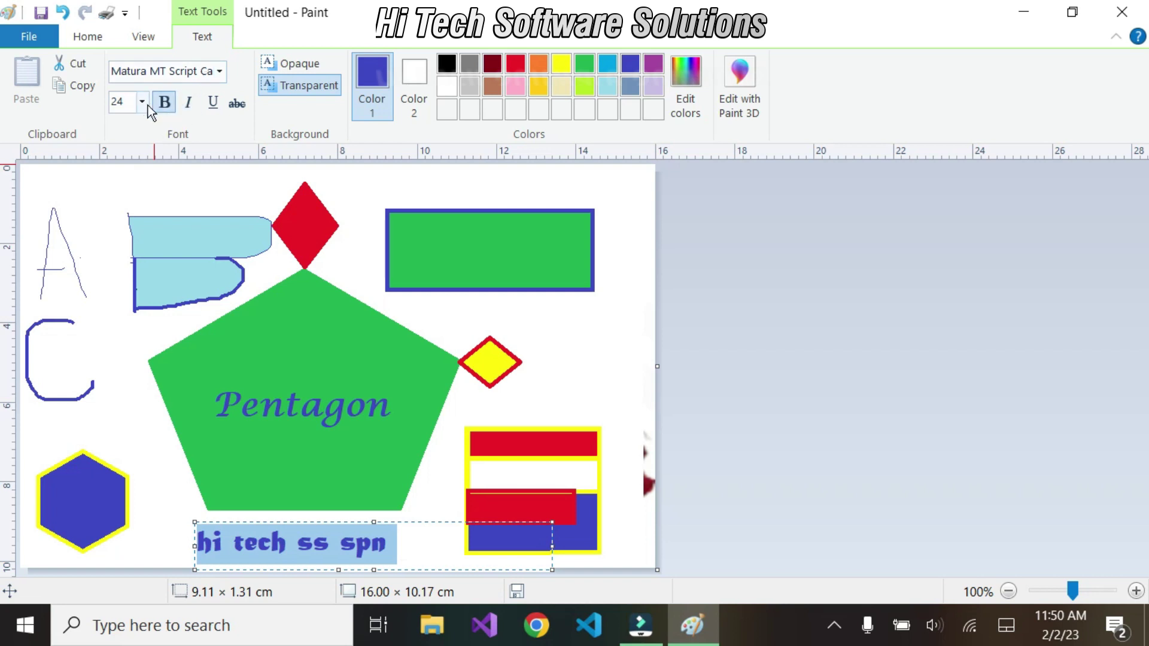
{"action": "left_click", "coordinate": [188, 103]}
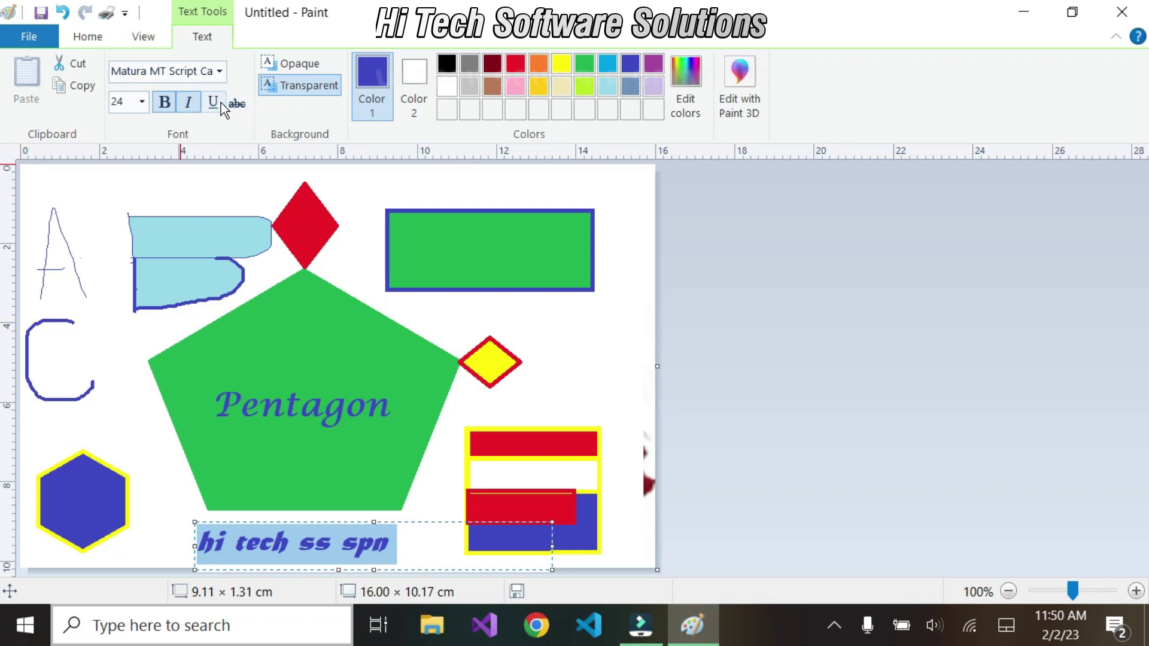
Step: Switch underlining on and off repeatedly for the "hi tech ss spn" text, leaving it off
{"action": "left_click", "coordinate": [213, 102]}
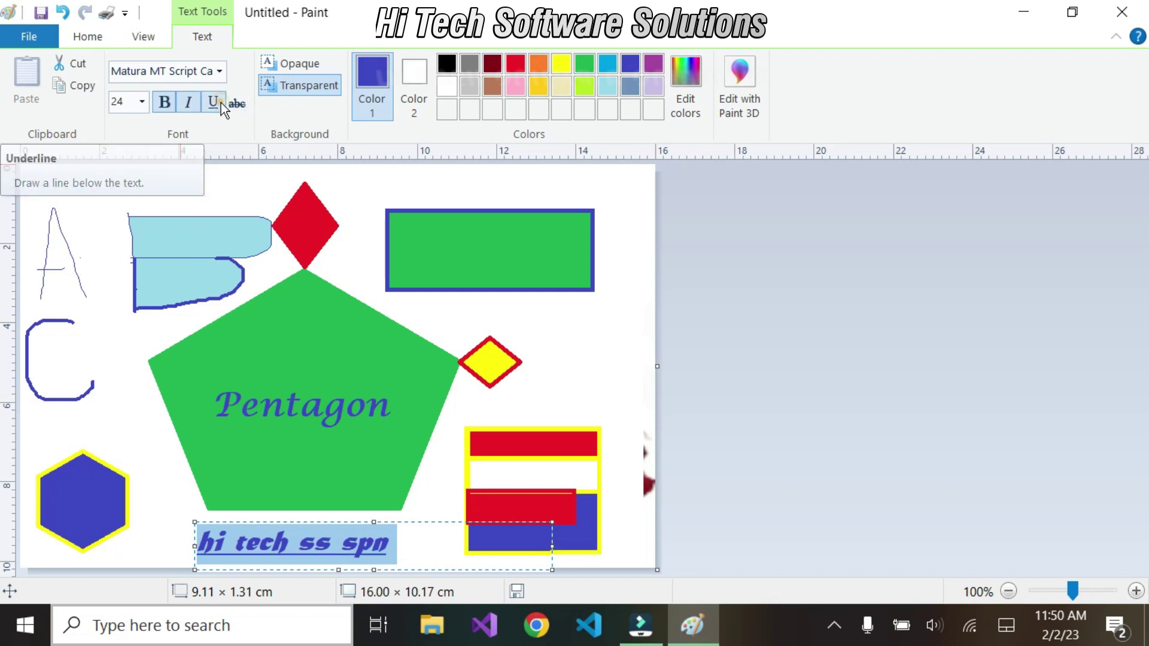
{"action": "left_click", "coordinate": [221, 102]}
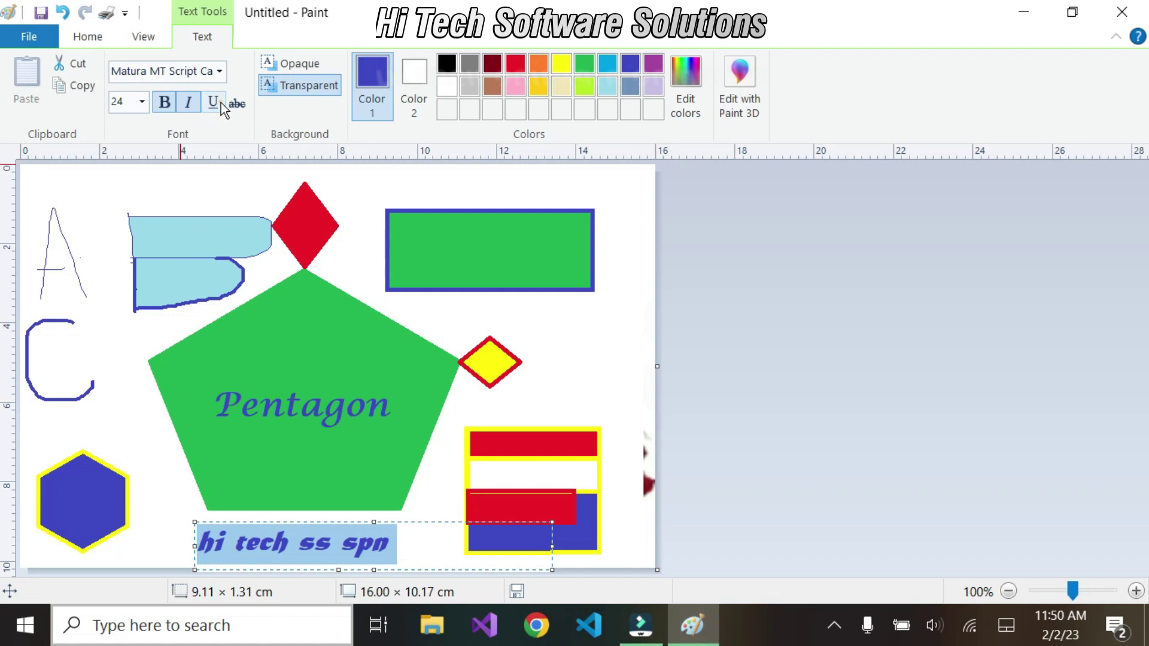
{"action": "left_click", "coordinate": [221, 102]}
{"action": "left_click", "coordinate": [220, 103]}
{"action": "left_click", "coordinate": [221, 102]}
{"action": "left_click", "coordinate": [221, 102]}
{"action": "left_click", "coordinate": [221, 102]}
{"action": "left_click", "coordinate": [221, 102]}
Step: Apply strikethrough to the "hi tech ss spn" text and enlarge the canvas to 17.63 × 12.12 cm
{"action": "left_click", "coordinate": [239, 104]}
{"action": "left_click", "coordinate": [242, 106]}
{"action": "left_click_drag", "start_coordinate": [657, 569], "coordinate": [720, 641]}
{"action": "left_click", "coordinate": [238, 105]}
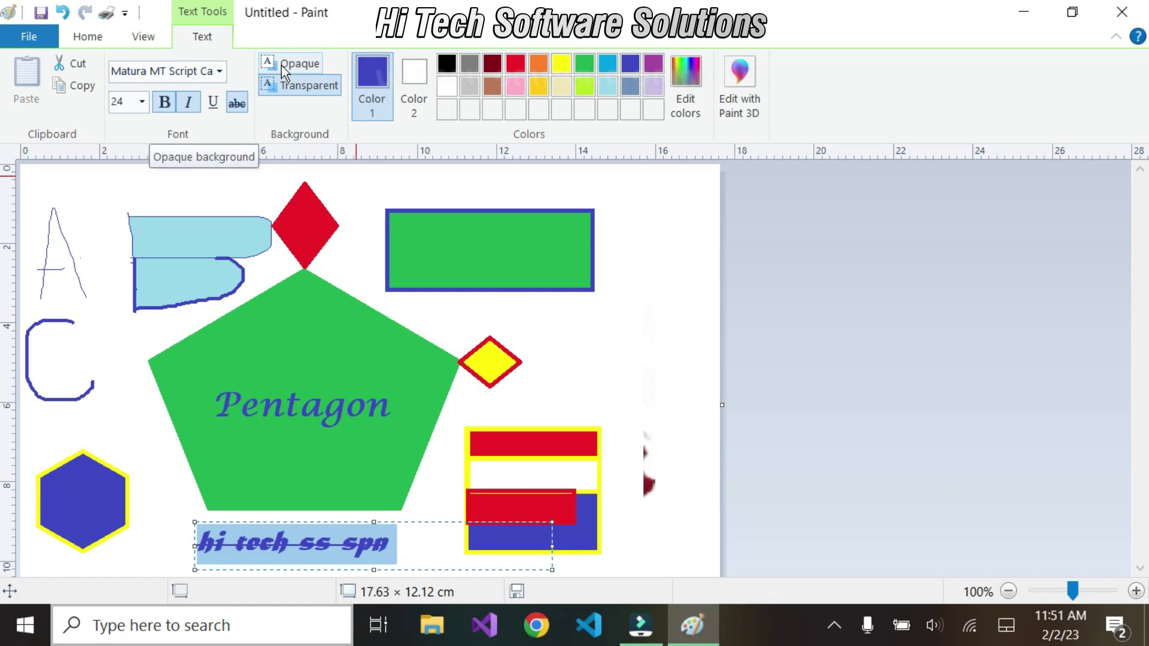
Step: Give the "hi tech ss spn" text an opaque purple background and narrow its text box to about 5.57 × 1.31 cm
{"action": "left_click", "coordinate": [414, 84]}
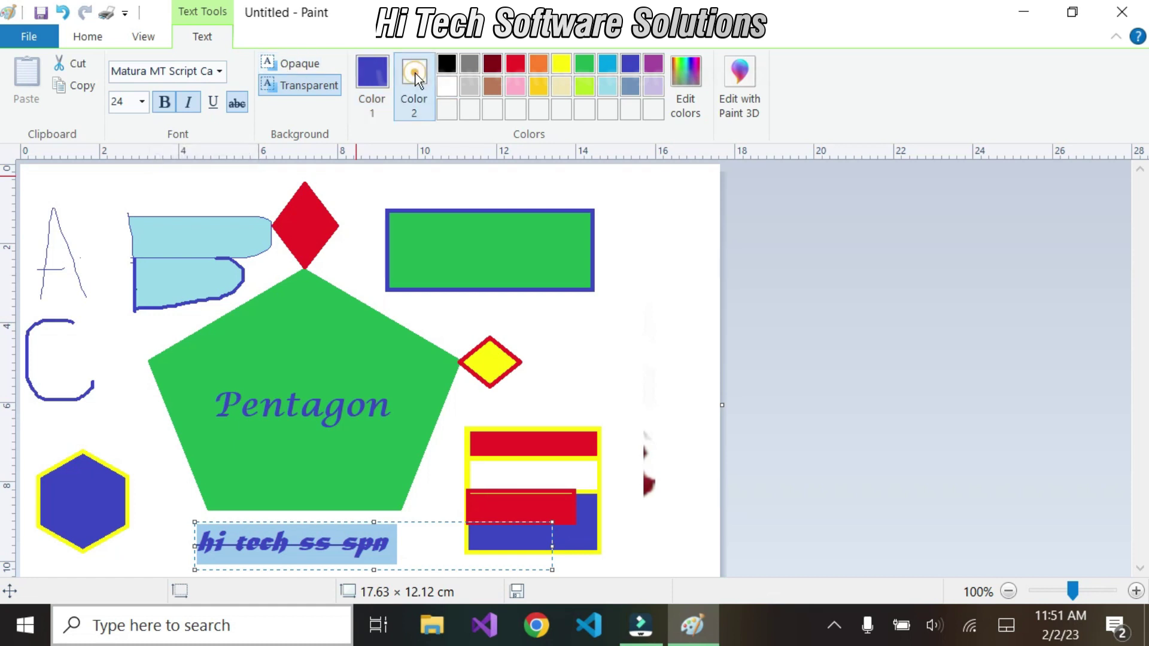
{"action": "left_click", "coordinate": [652, 66]}
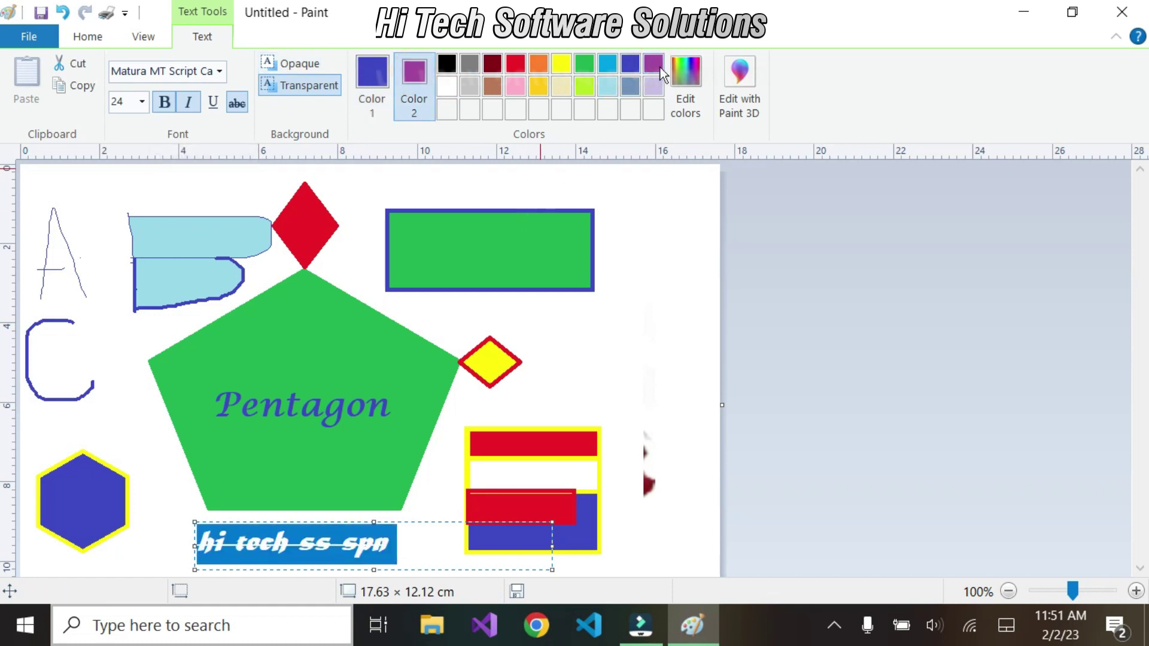
{"action": "left_click", "coordinate": [403, 544]}
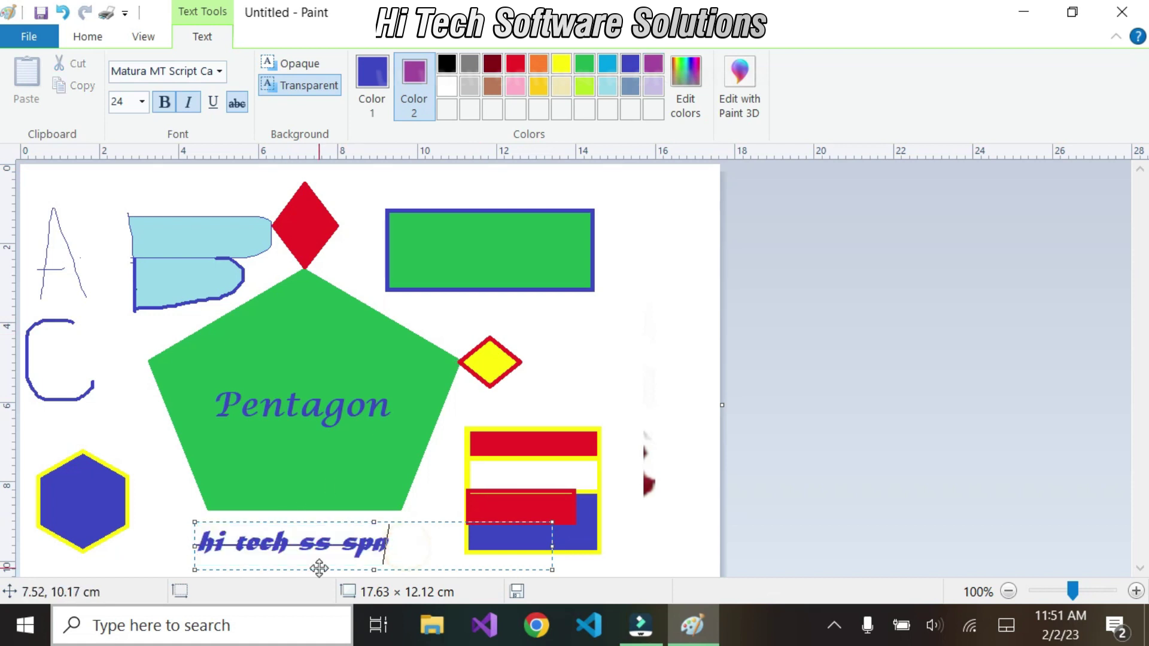
{"action": "left_click_drag", "start_coordinate": [405, 545], "coordinate": [192, 544]}
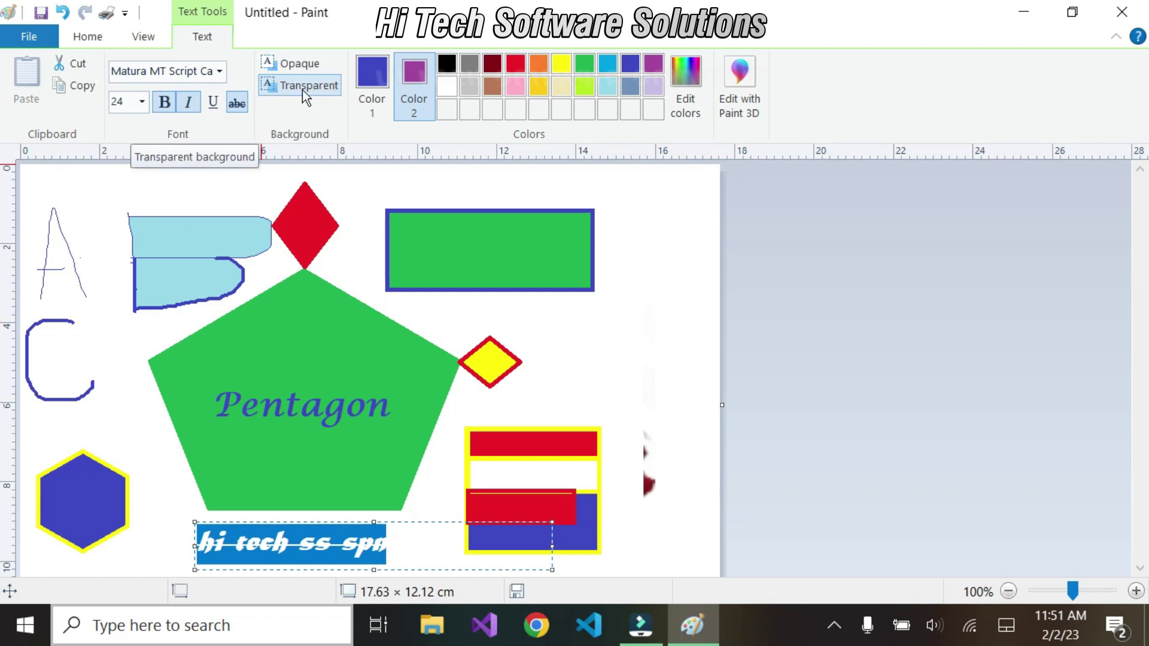
{"action": "left_click", "coordinate": [290, 64]}
{"action": "left_click", "coordinate": [464, 556]}
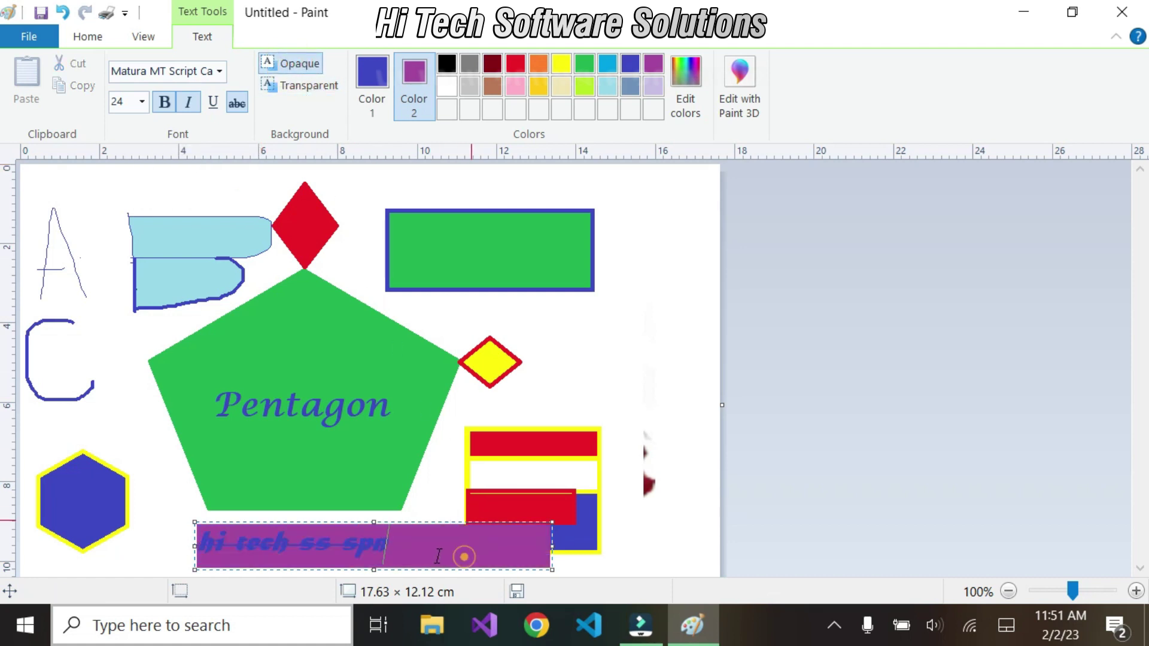
{"action": "mouse_move", "coordinate": [414, 555]}
{"action": "left_mouse_down"}
{"action": "mouse_move", "coordinate": [510, 547]}
{"action": "mouse_move", "coordinate": [411, 541]}
{"action": "left_mouse_up"}
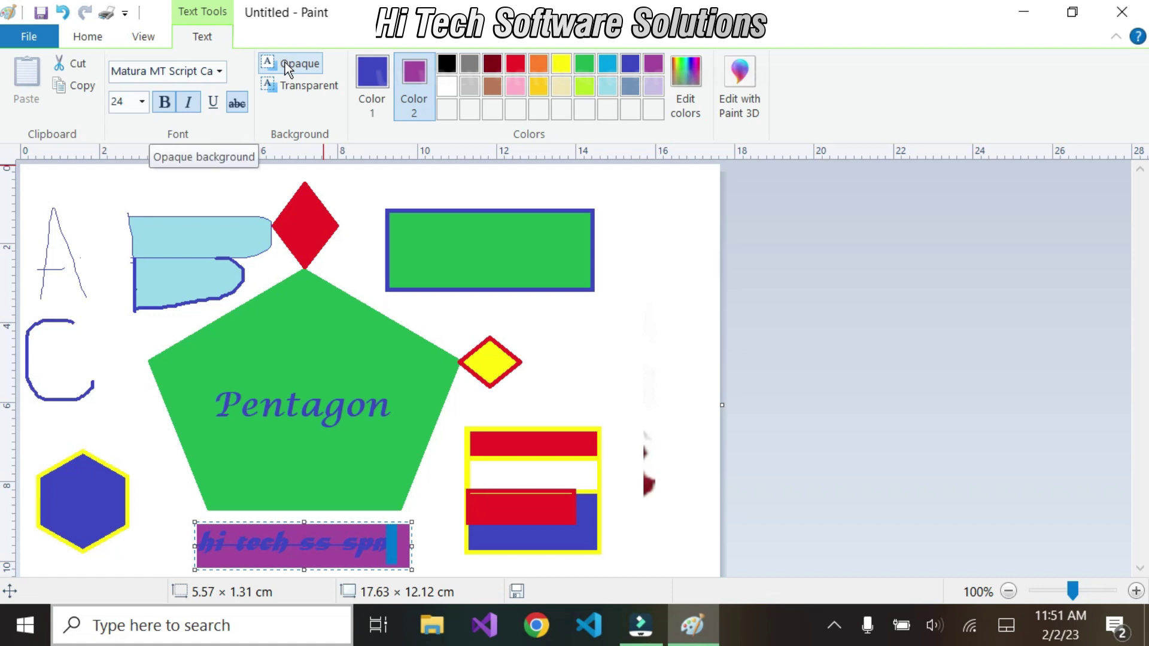
Step: Try black, indigo and pale yellow as the opaque background of the "hi tech ss spn" text
{"action": "left_click", "coordinate": [447, 63]}
{"action": "left_click", "coordinate": [630, 63]}
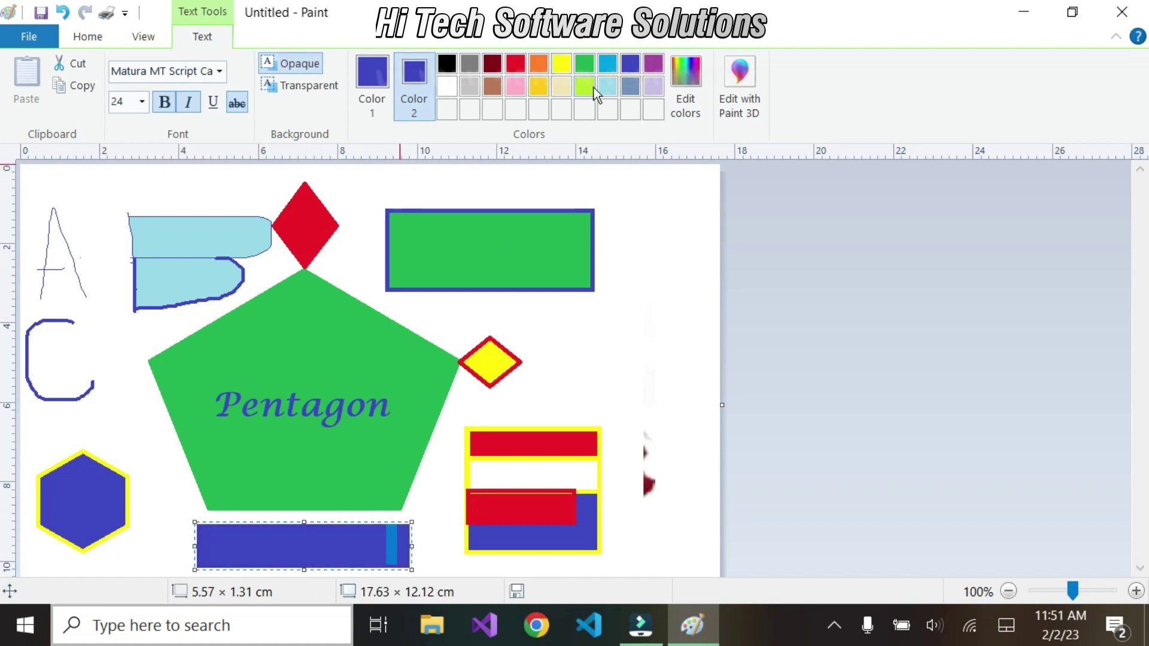
{"action": "left_click", "coordinate": [567, 87]}
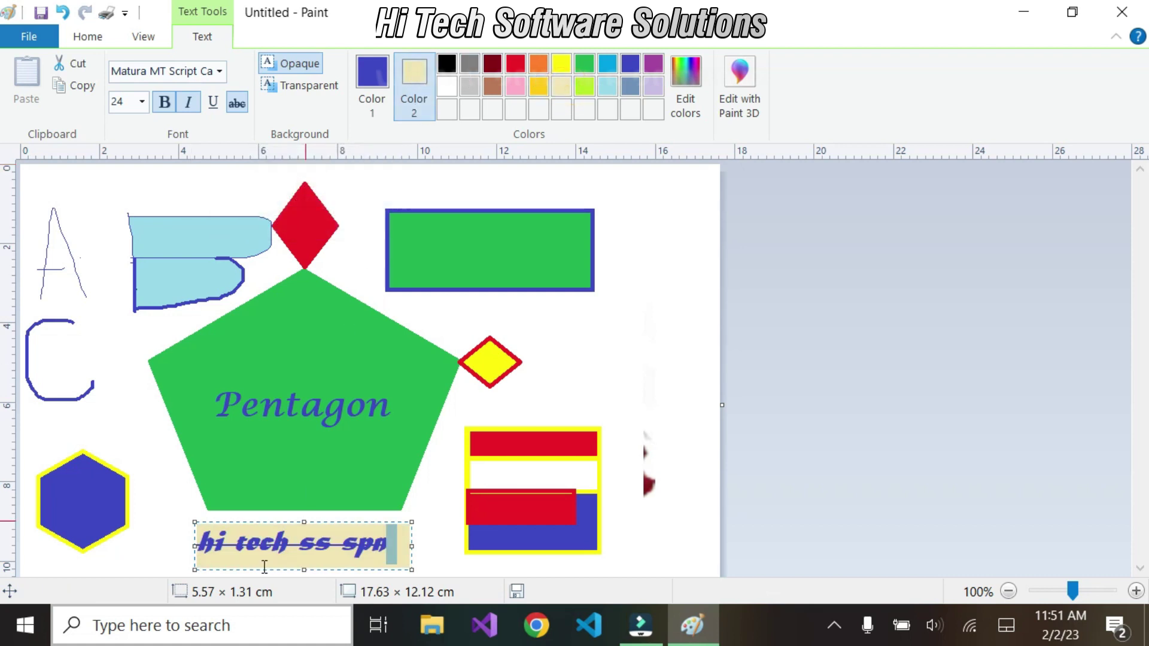
Step: Colour the "hi tech ss spn" text red and give it a custom pink background with Red 253, Green 162 and Blue 249
{"action": "left_click_drag", "start_coordinate": [395, 551], "coordinate": [244, 464]}
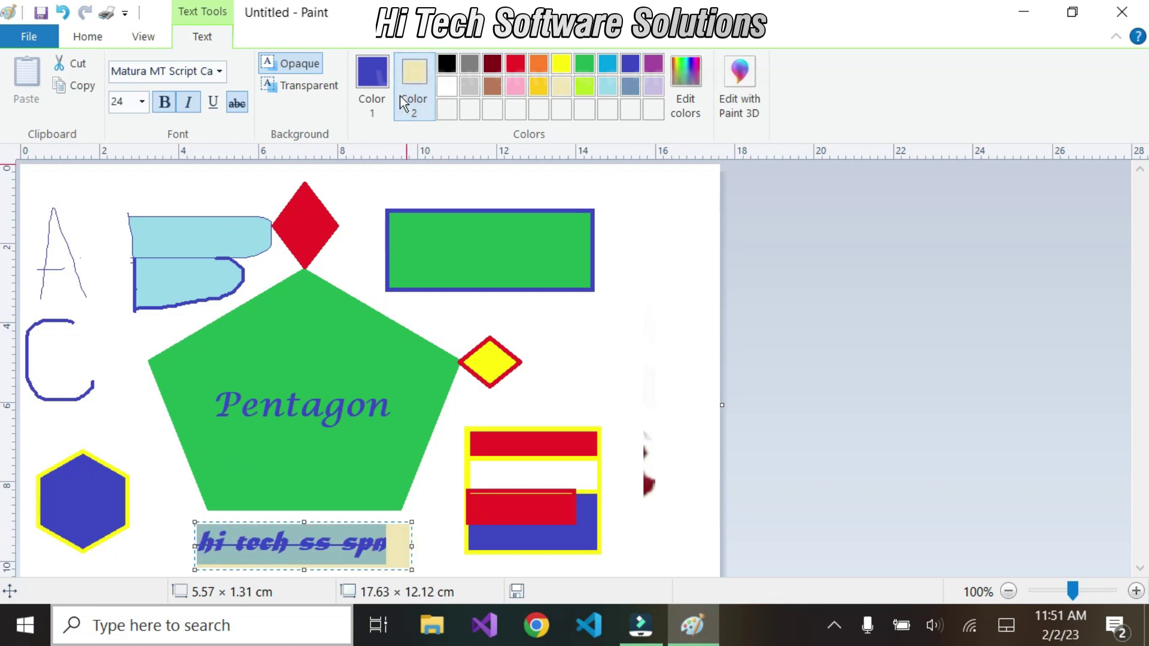
{"action": "left_click", "coordinate": [368, 75]}
{"action": "left_click", "coordinate": [510, 67]}
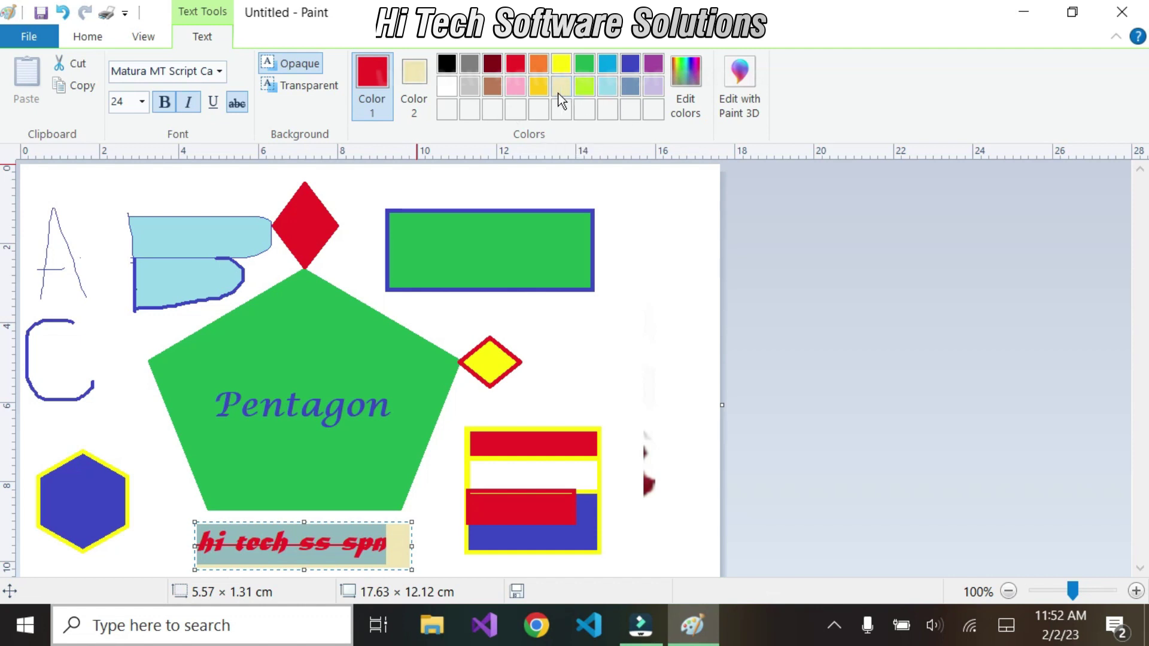
{"action": "left_click", "coordinate": [403, 69]}
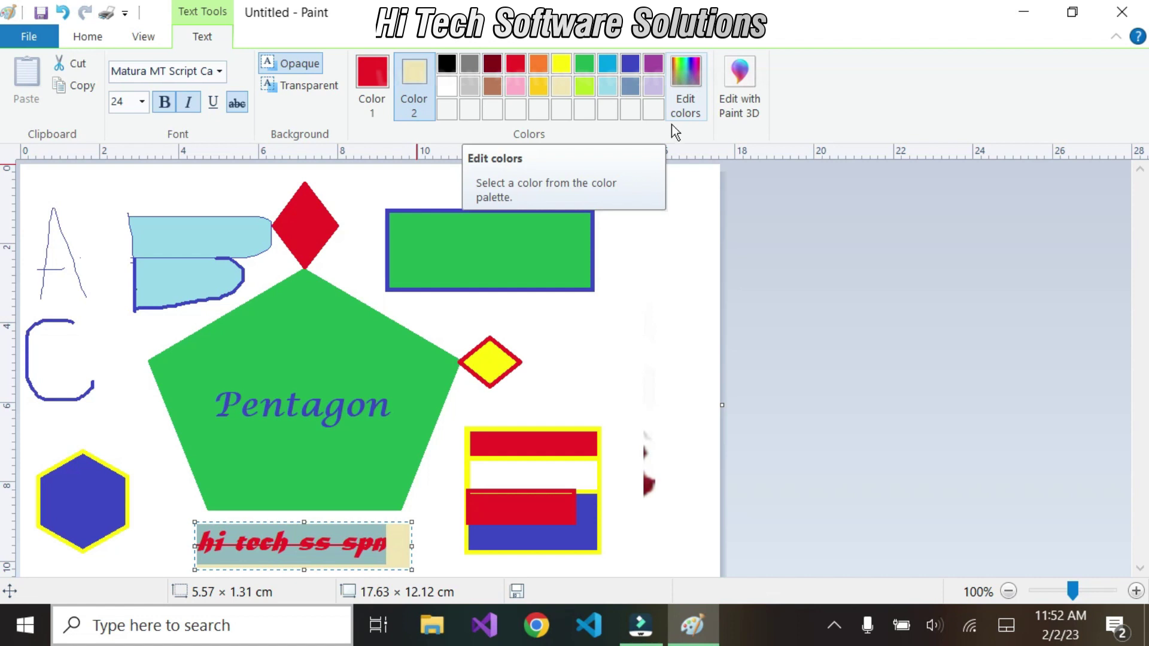
{"action": "left_click", "coordinate": [689, 75]}
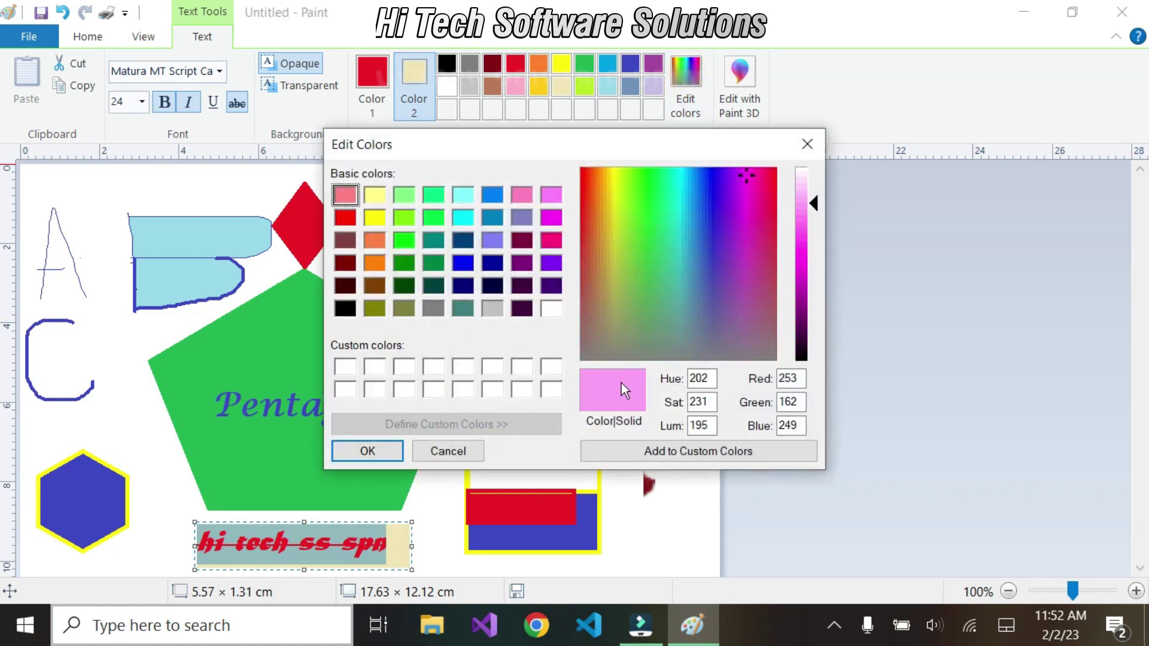
{"action": "left_click", "coordinate": [367, 451]}
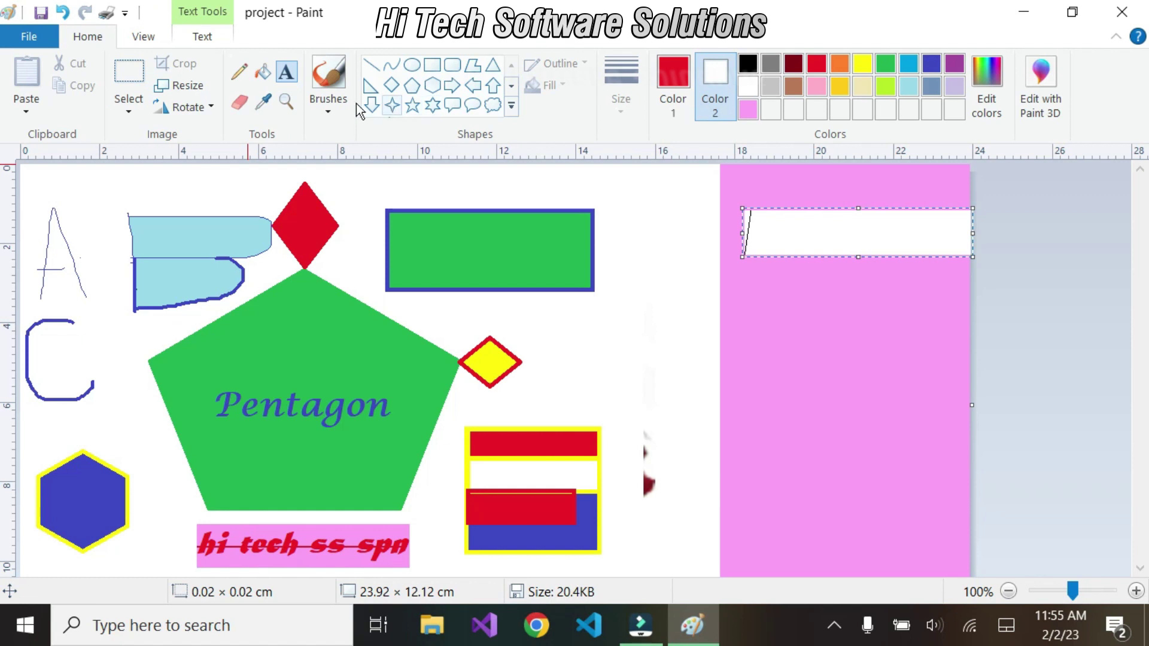
Step: Magnify the "Pentagon" lettering up to 800% and return the view to 100%
{"action": "left_click", "coordinate": [285, 103]}
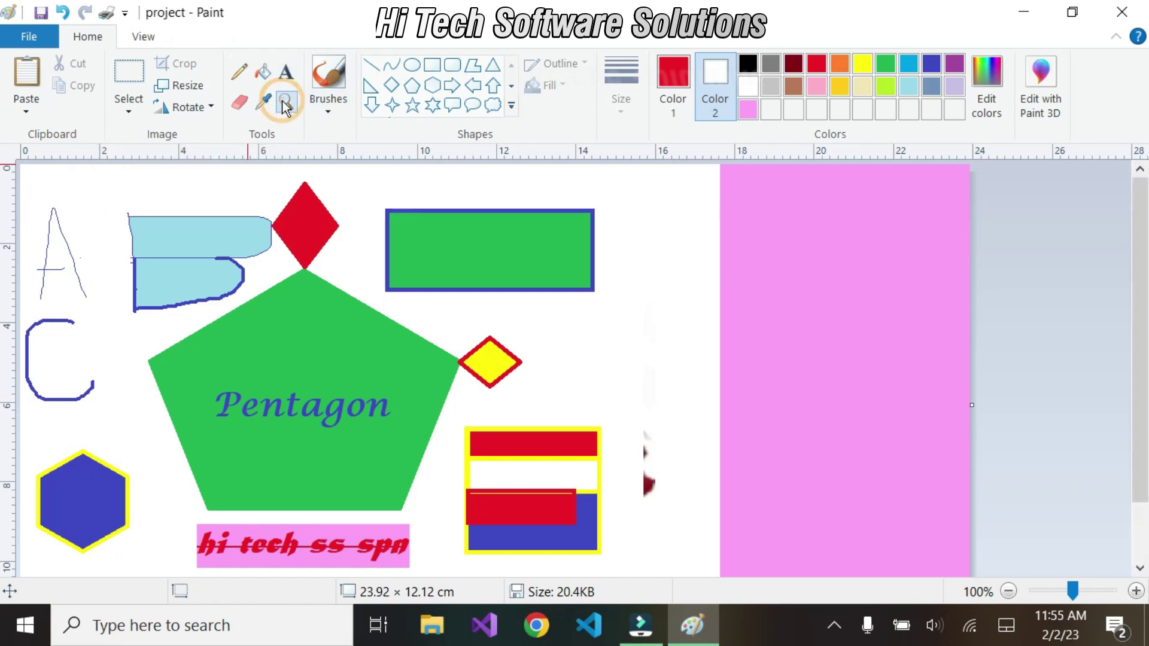
{"action": "left_click", "coordinate": [332, 410]}
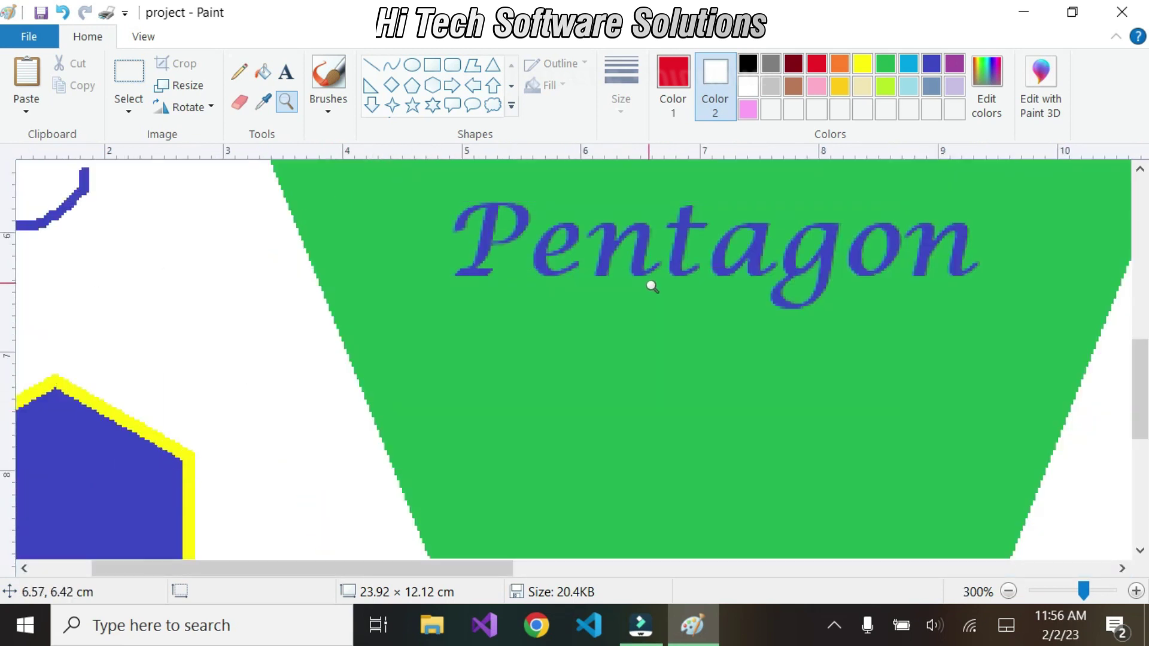
{"action": "left_click", "coordinate": [699, 259]}
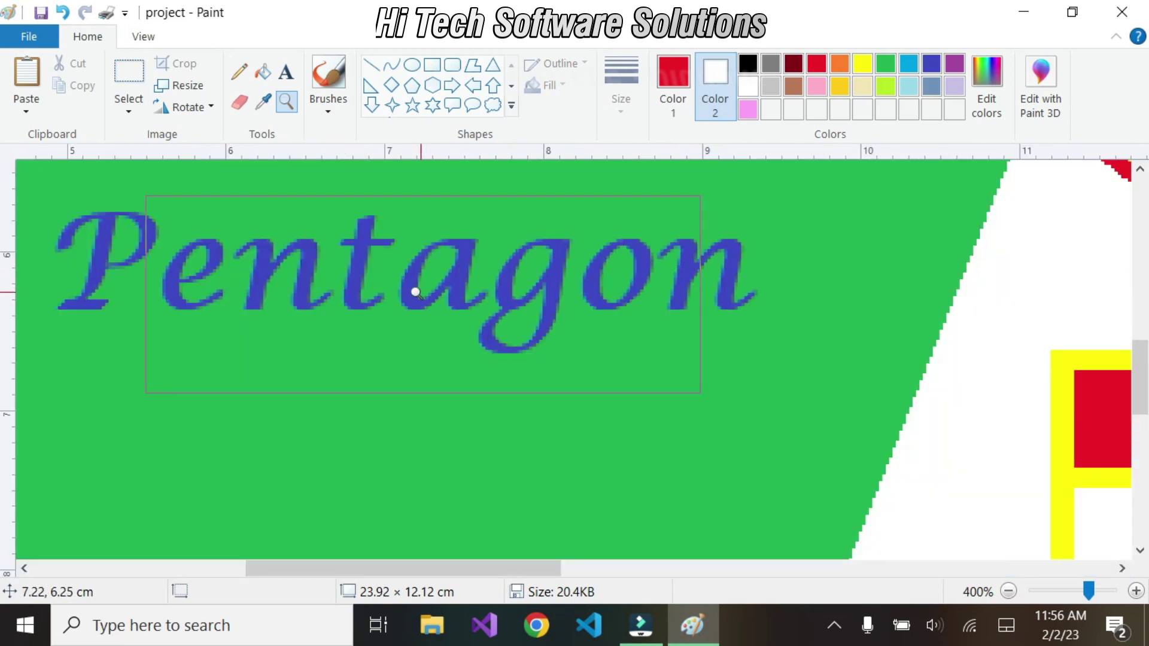
{"action": "left_click", "coordinate": [344, 275]}
{"action": "left_click", "coordinate": [482, 287]}
{"action": "left_click", "coordinate": [487, 287]}
{"action": "left_click", "coordinate": [487, 281]}
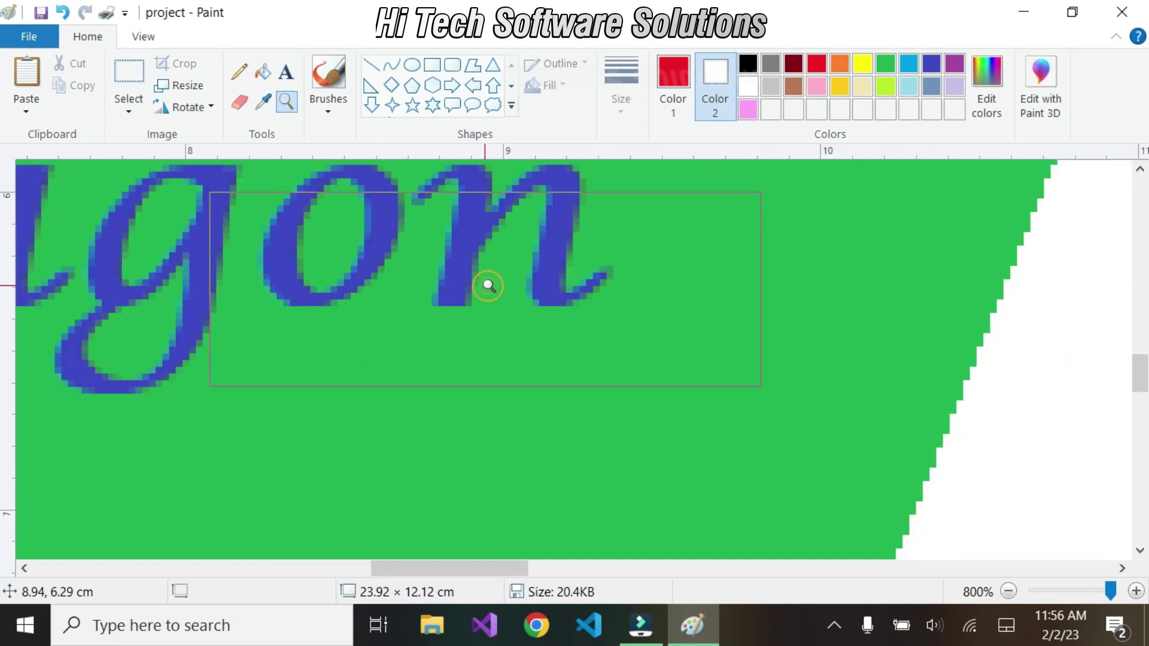
{"action": "left_click", "coordinate": [490, 237]}
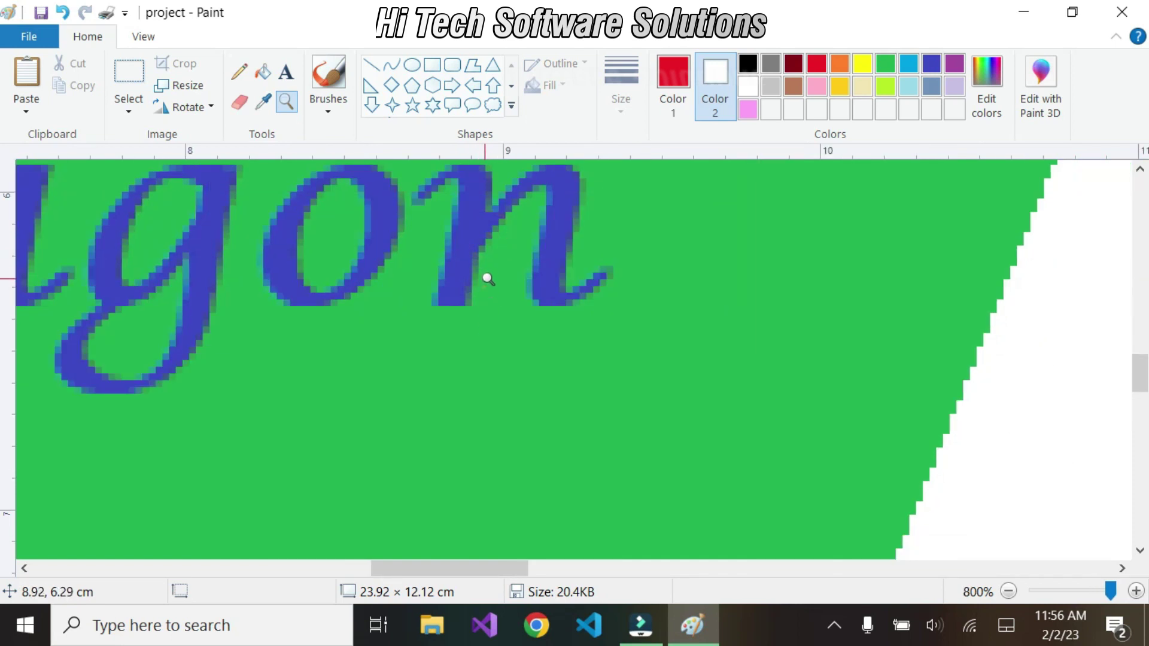
{"action": "scroll", "coordinate": [1137, 371], "scroll_direction": "up", "scroll_amount": 1}
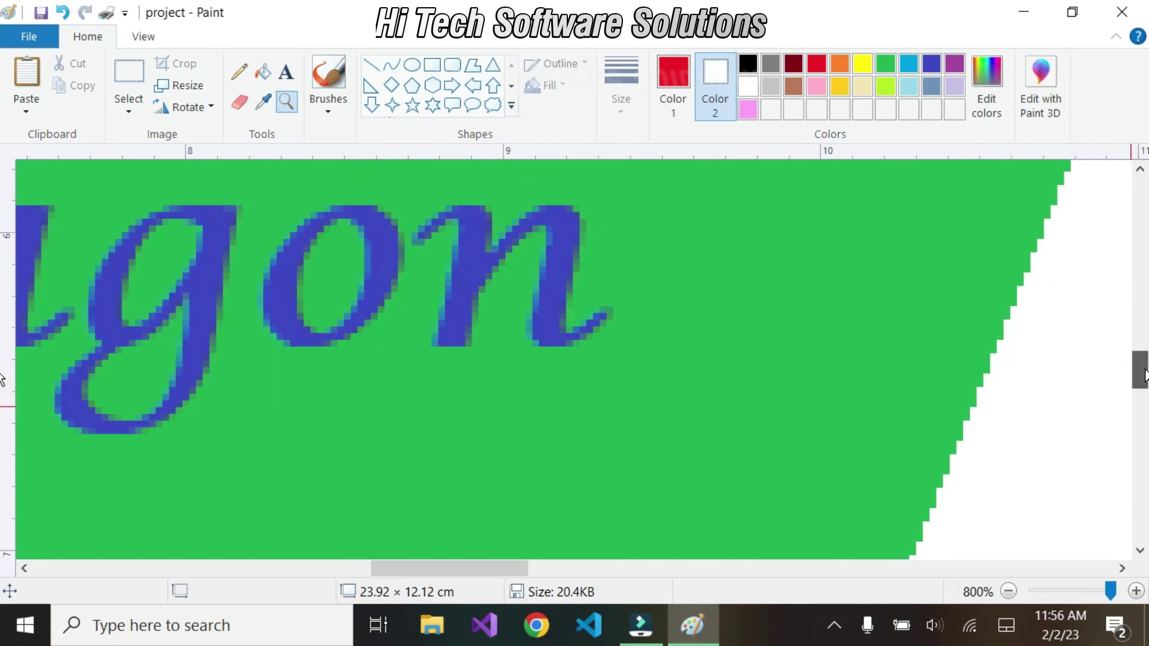
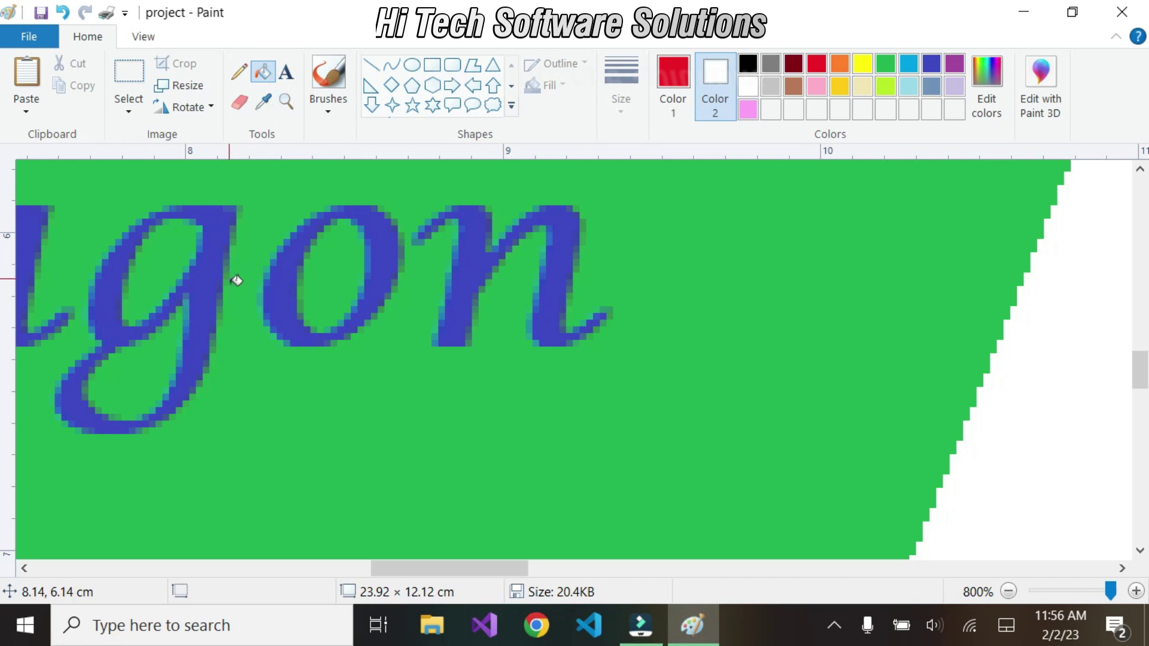
{"action": "left_click", "coordinate": [279, 102]}
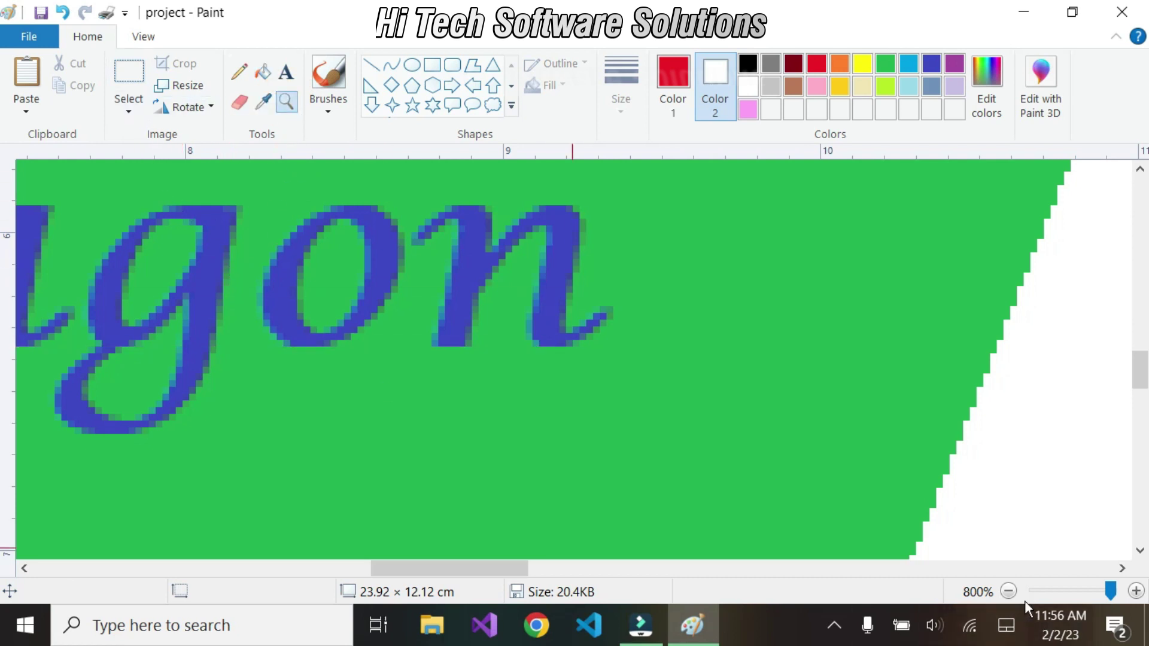
{"action": "left_click", "coordinate": [1059, 586]}
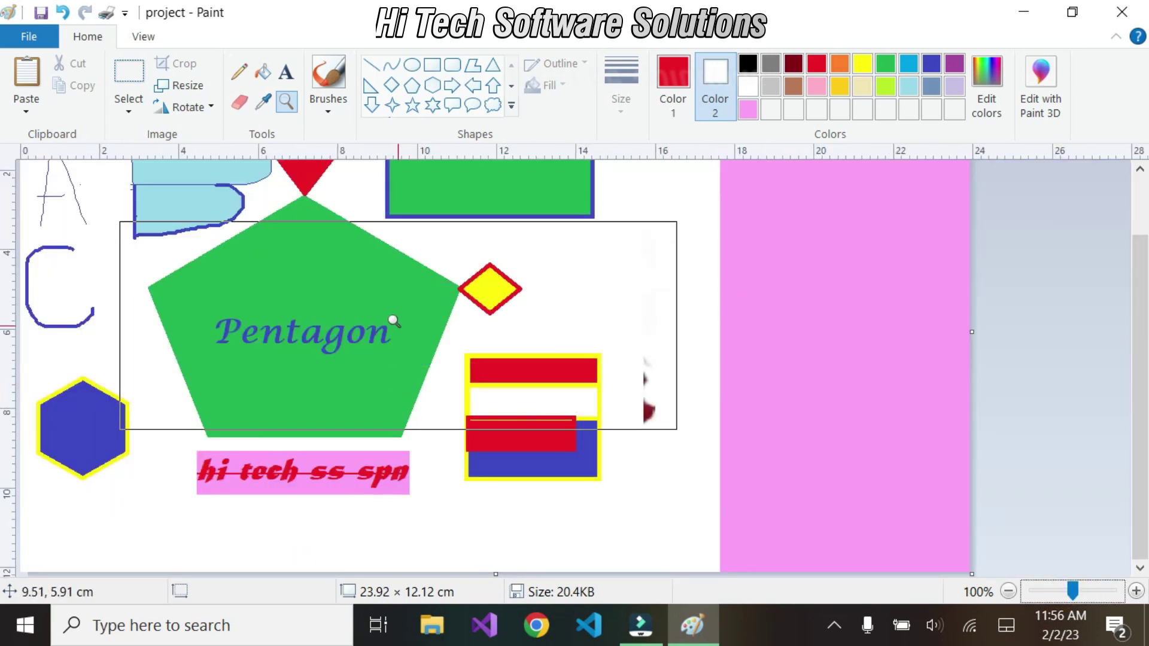
Step: Pick the standard brush and extend the canvas downward to 23.92 × 13.96 cm
{"action": "left_click", "coordinate": [262, 71]}
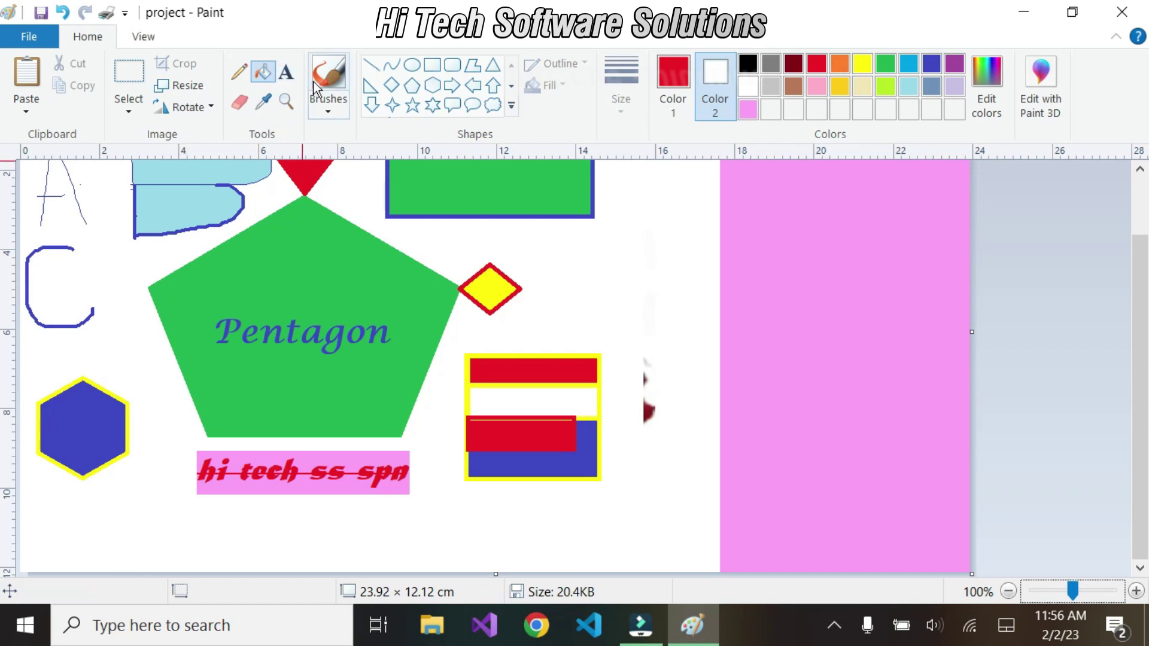
{"action": "left_click", "coordinate": [331, 113]}
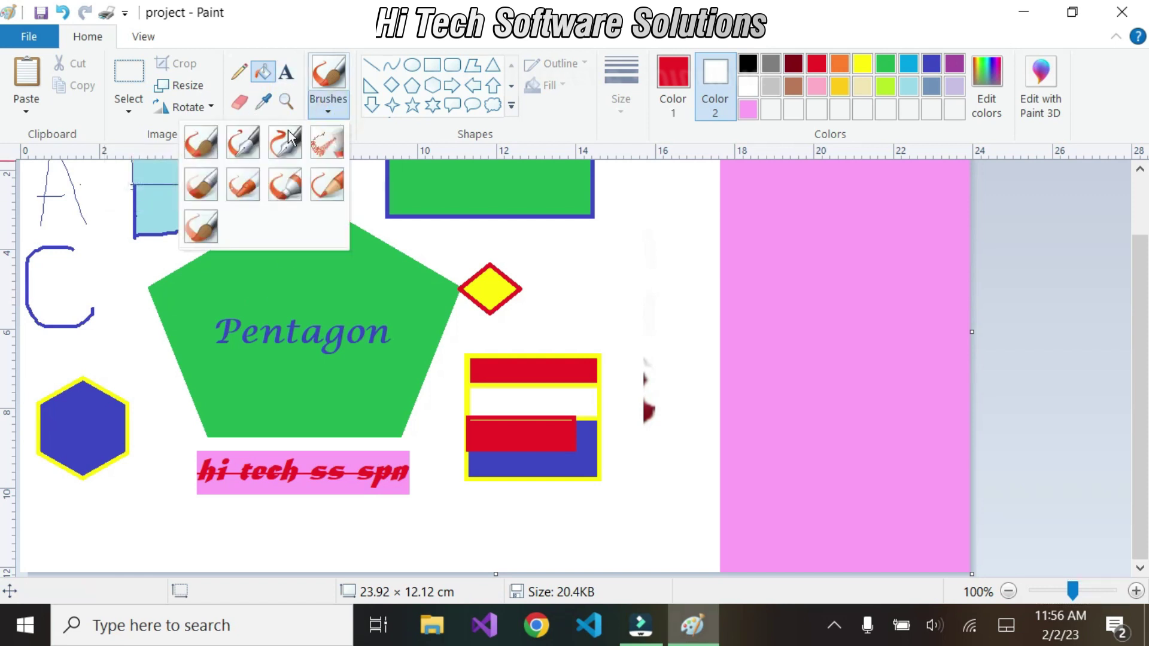
{"action": "left_click", "coordinate": [201, 141]}
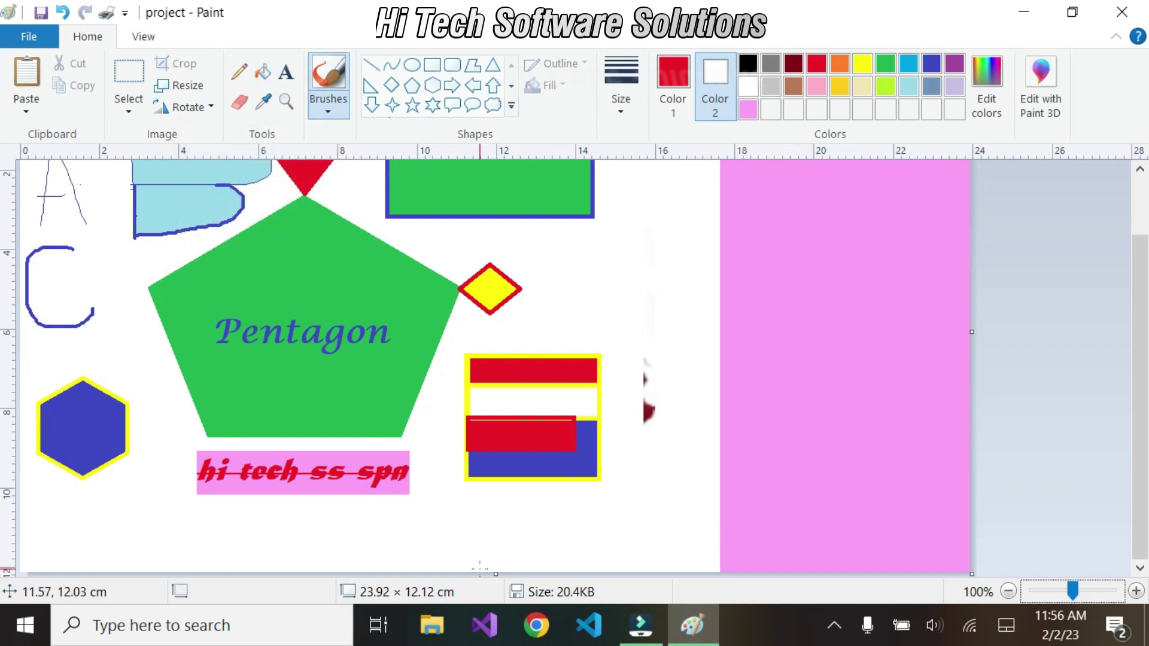
{"action": "left_click_drag", "start_coordinate": [501, 574], "coordinate": [502, 645]}
{"action": "scroll", "coordinate": [391, 465], "scroll_direction": "down", "scroll_amount": 3}
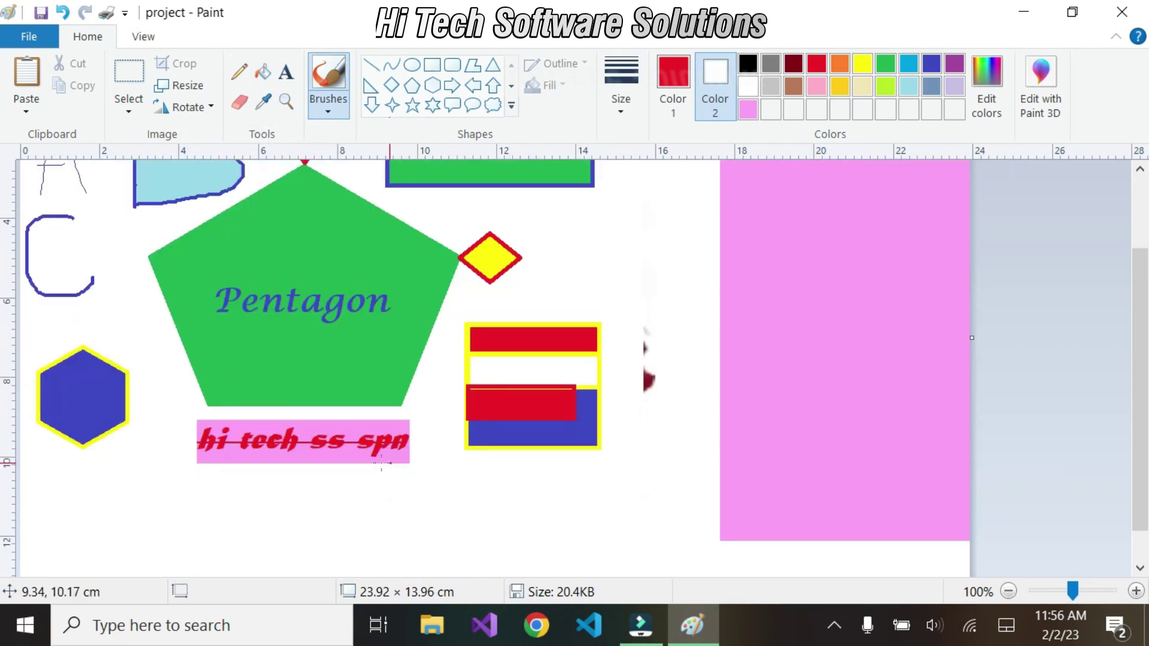
Step: Paint a thick indigo letter A below the blue hexagon with the standard brush
{"action": "left_click", "coordinate": [327, 115]}
{"action": "left_click", "coordinate": [210, 151]}
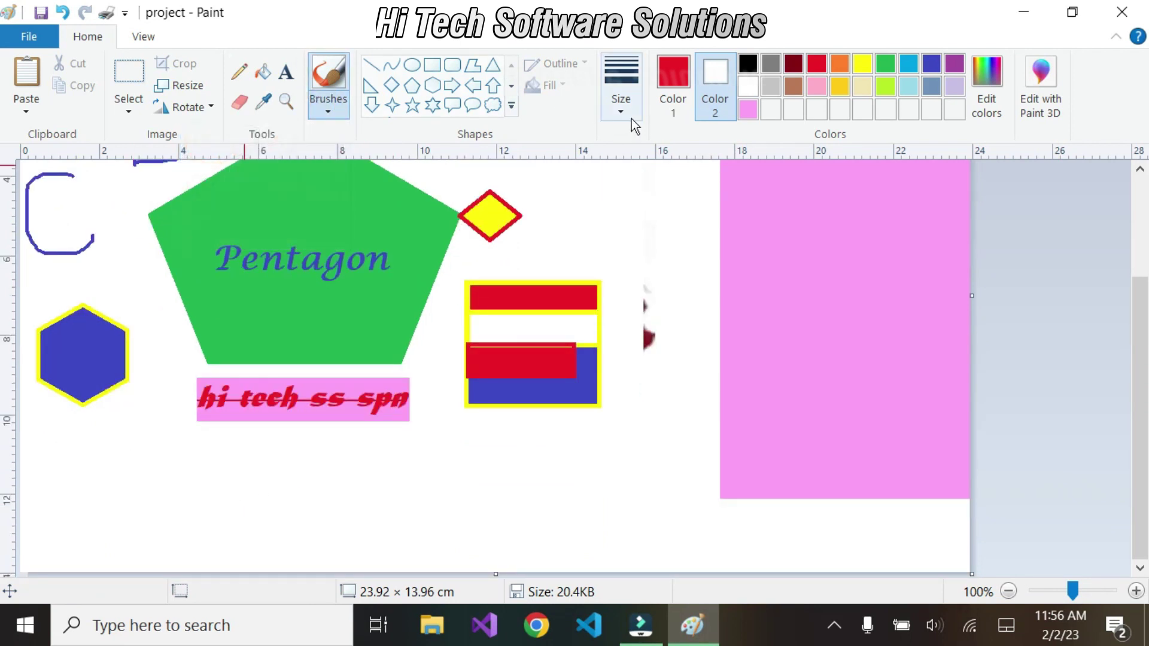
{"action": "left_click", "coordinate": [620, 99]}
{"action": "left_click", "coordinate": [549, 270]}
{"action": "left_click", "coordinate": [672, 89]}
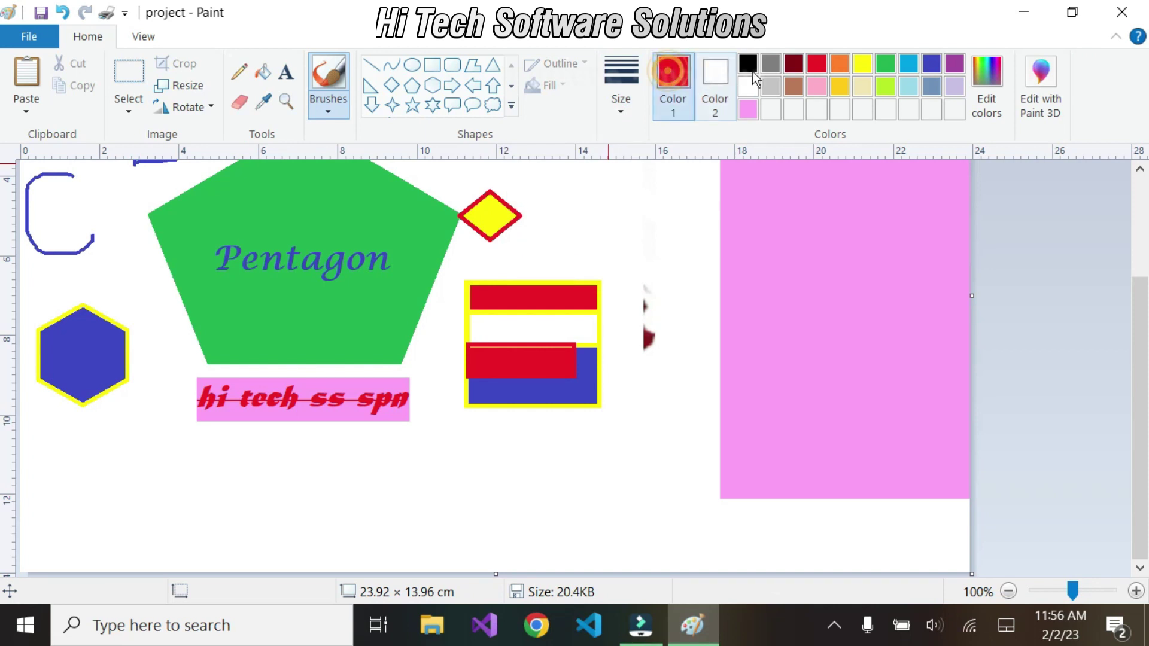
{"action": "left_click", "coordinate": [930, 65]}
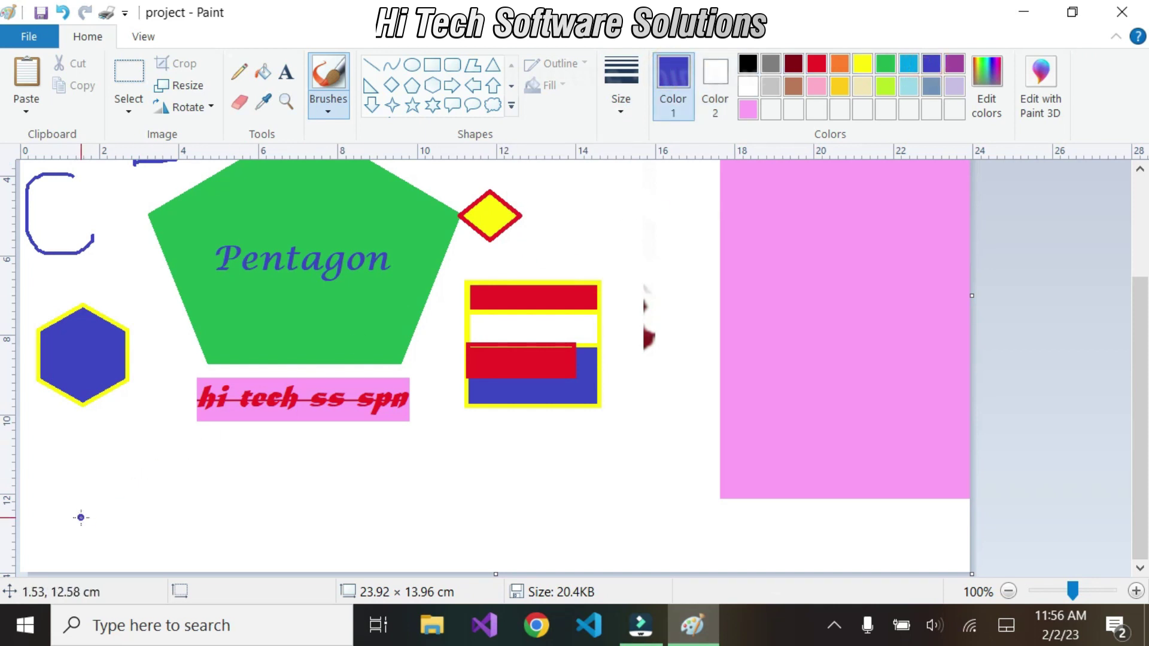
{"action": "mouse_move", "coordinate": [50, 528]}
{"action": "left_mouse_down"}
{"action": "mouse_move", "coordinate": [58, 441]}
{"action": "mouse_move", "coordinate": [73, 436]}
{"action": "mouse_move", "coordinate": [91, 525]}
{"action": "mouse_move", "coordinate": [88, 490]}
{"action": "left_mouse_up"}
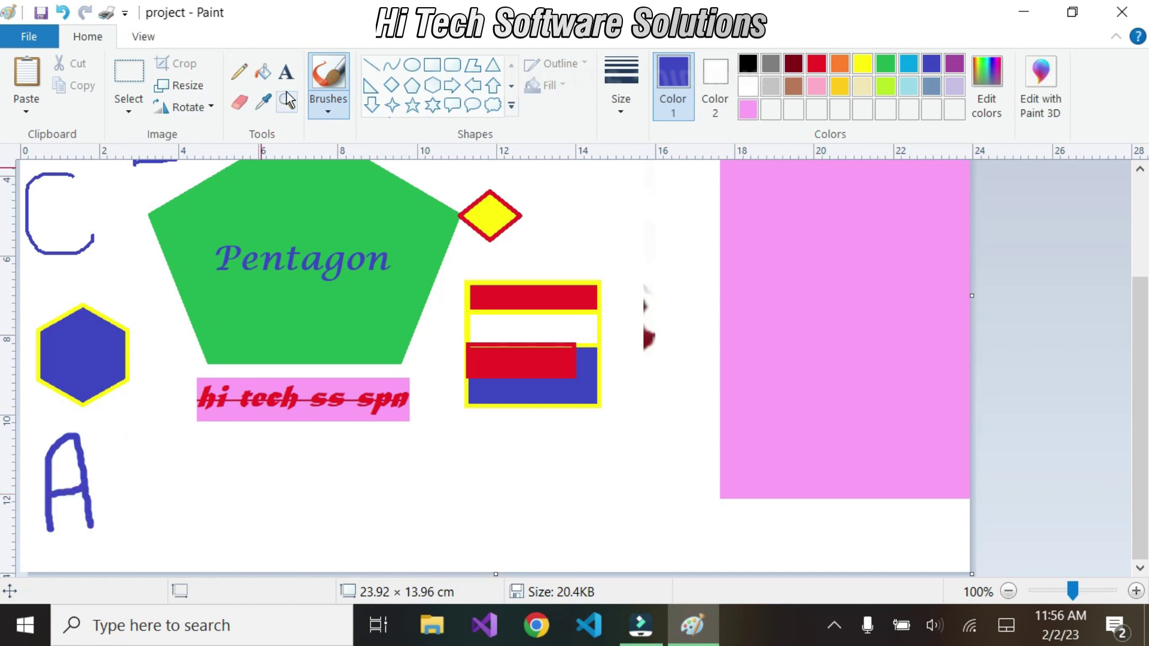
Step: Paint an indigo letter B beside the new A with the first calligraphy brush, undoing the misdrawn loop
{"action": "left_click", "coordinate": [329, 113]}
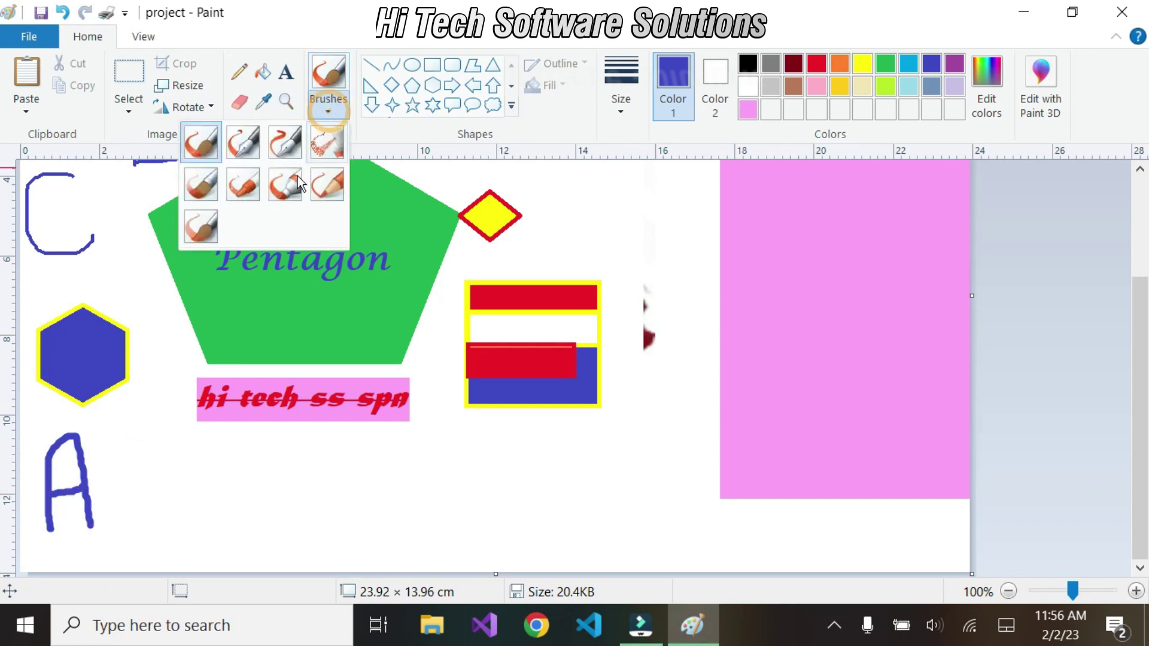
{"action": "left_click", "coordinate": [244, 146]}
{"action": "left_click_drag", "start_coordinate": [109, 441], "coordinate": [114, 526]}
{"action": "mouse_move", "coordinate": [109, 444]}
{"action": "left_mouse_down"}
{"action": "mouse_move", "coordinate": [169, 420]}
{"action": "mouse_move", "coordinate": [188, 457]}
{"action": "mouse_move", "coordinate": [181, 519]}
{"action": "mouse_move", "coordinate": [111, 532]}
{"action": "left_mouse_up"}
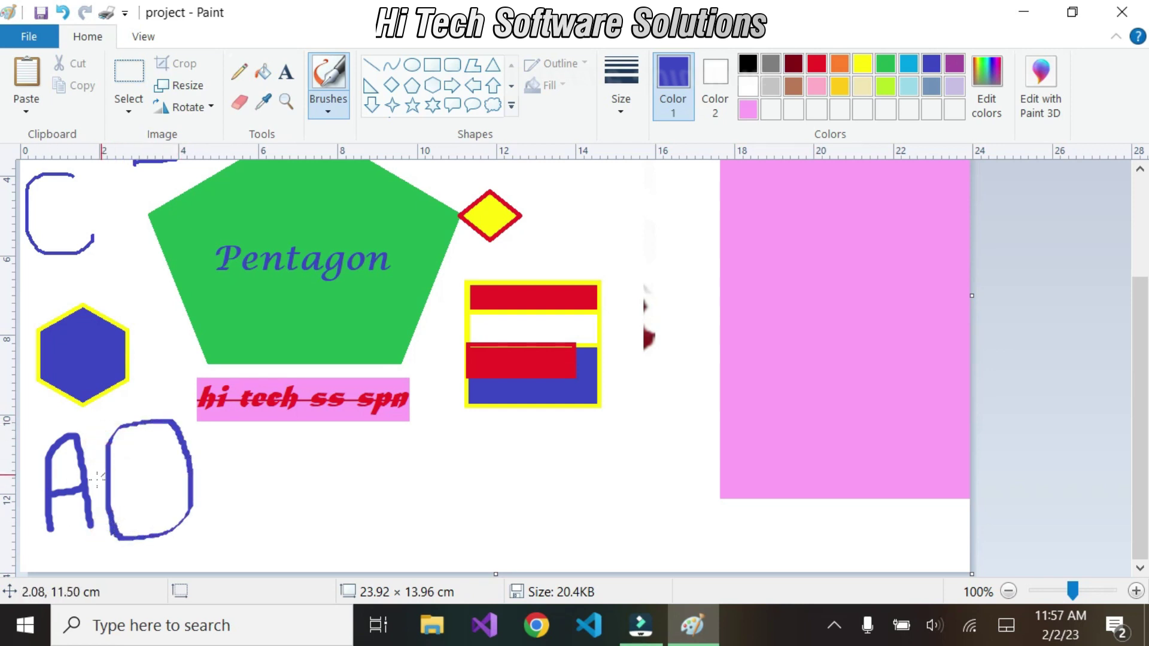
{"action": "key", "text": "ctrl+z"}
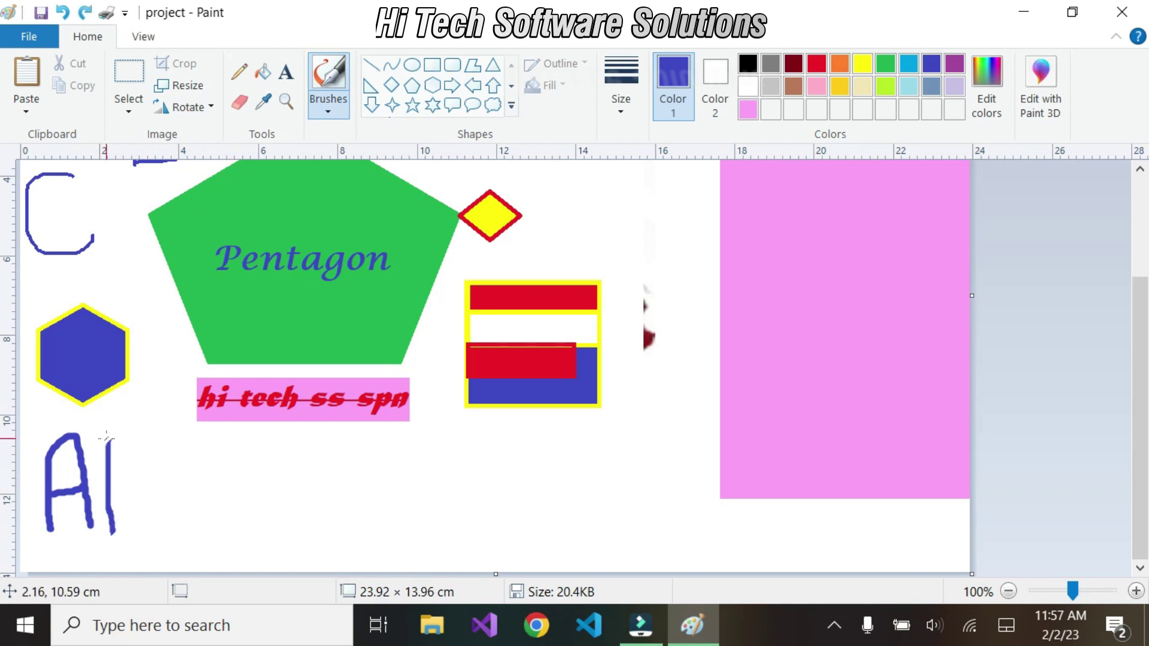
{"action": "mouse_move", "coordinate": [109, 443]}
{"action": "left_mouse_down"}
{"action": "mouse_move", "coordinate": [143, 434]}
{"action": "mouse_move", "coordinate": [154, 447]}
{"action": "mouse_move", "coordinate": [154, 476]}
{"action": "mouse_move", "coordinate": [119, 486]}
{"action": "left_mouse_up"}
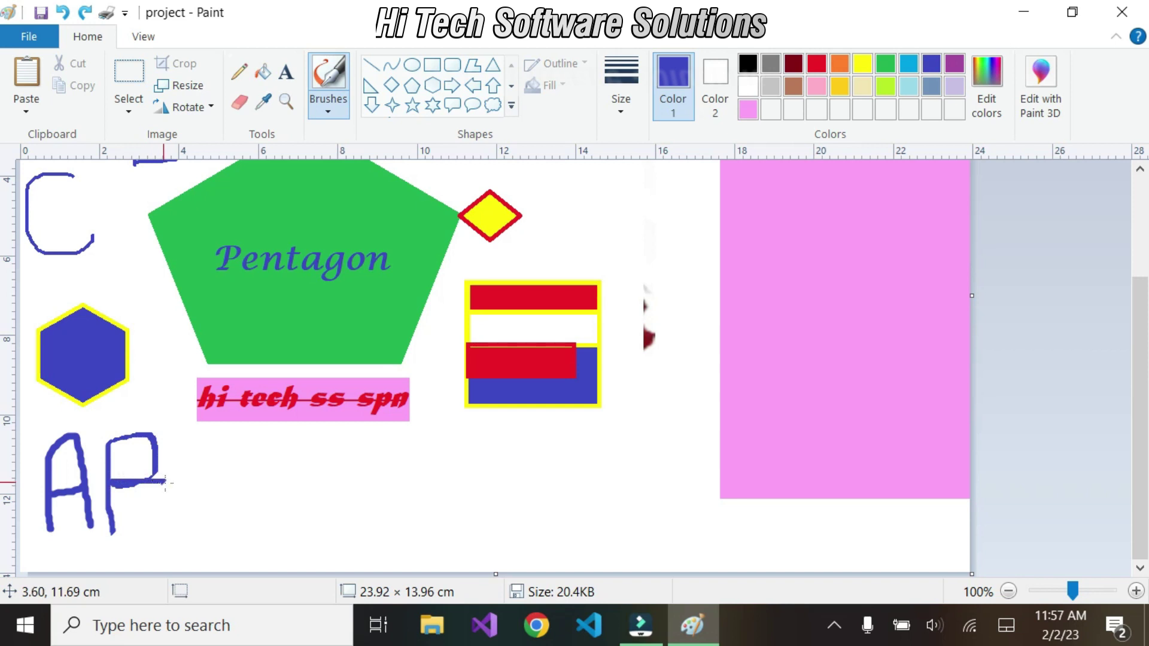
{"action": "left_click_drag", "start_coordinate": [117, 526], "coordinate": [114, 530]}
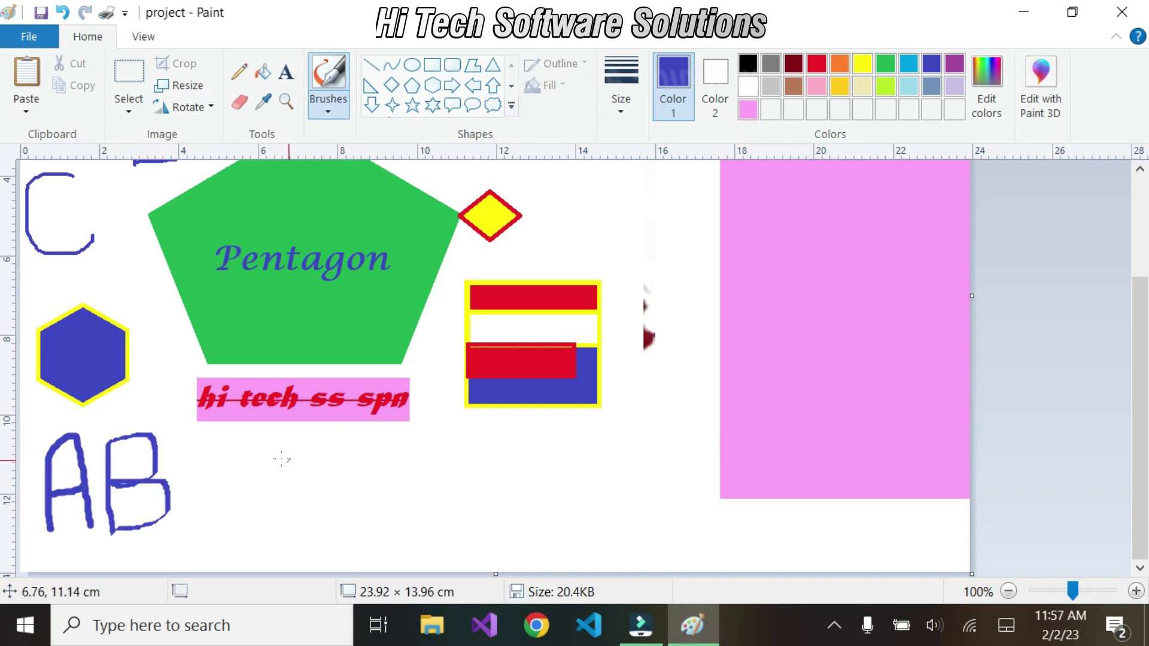
Step: Undo a stray slanted stroke and paint an indigo letter C beside the B with the second calligraphy brush
{"action": "left_click_drag", "start_coordinate": [246, 440], "coordinate": [274, 542]}
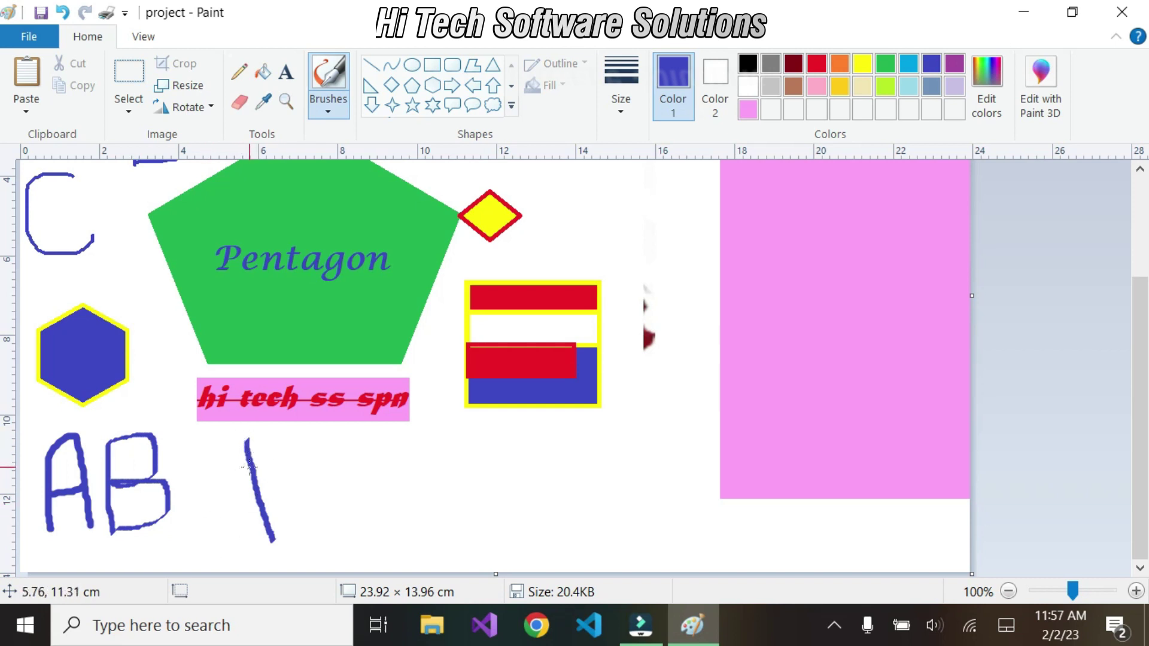
{"action": "key", "text": "ctrl+z"}
{"action": "left_click", "coordinate": [328, 112]}
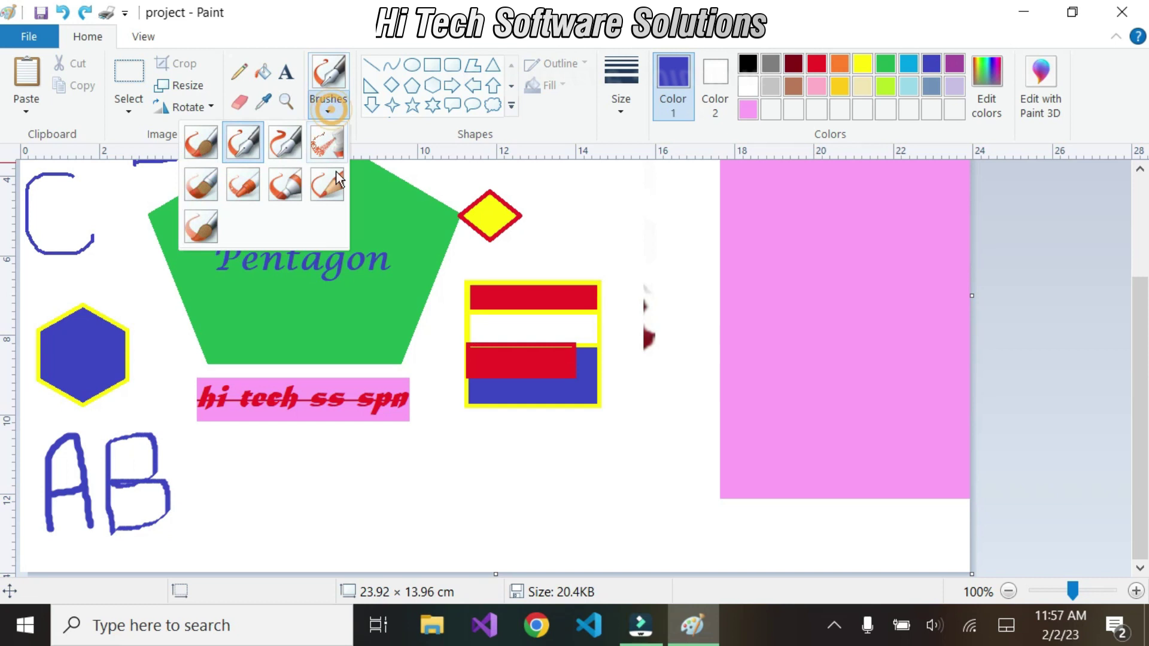
{"action": "left_click", "coordinate": [285, 147]}
{"action": "mouse_move", "coordinate": [227, 440]}
{"action": "left_mouse_down"}
{"action": "mouse_move", "coordinate": [175, 464]}
{"action": "mouse_move", "coordinate": [192, 526]}
{"action": "left_mouse_up"}
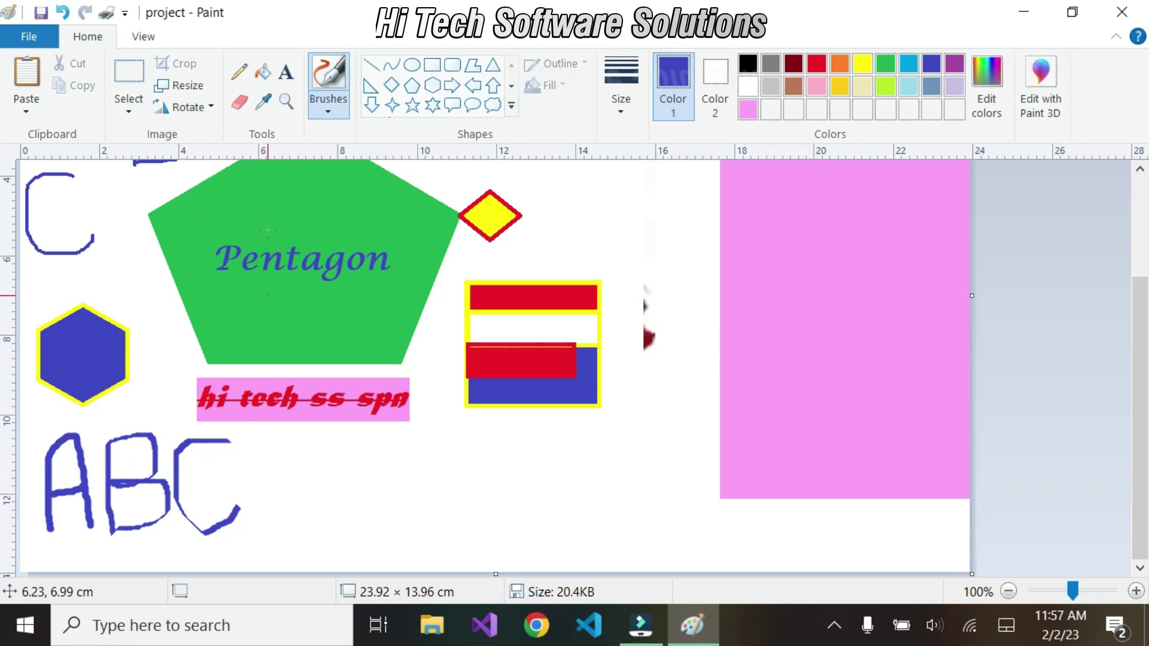
Step: Paint an indigo letter D beside the C with the airbrush
{"action": "left_click", "coordinate": [330, 114]}
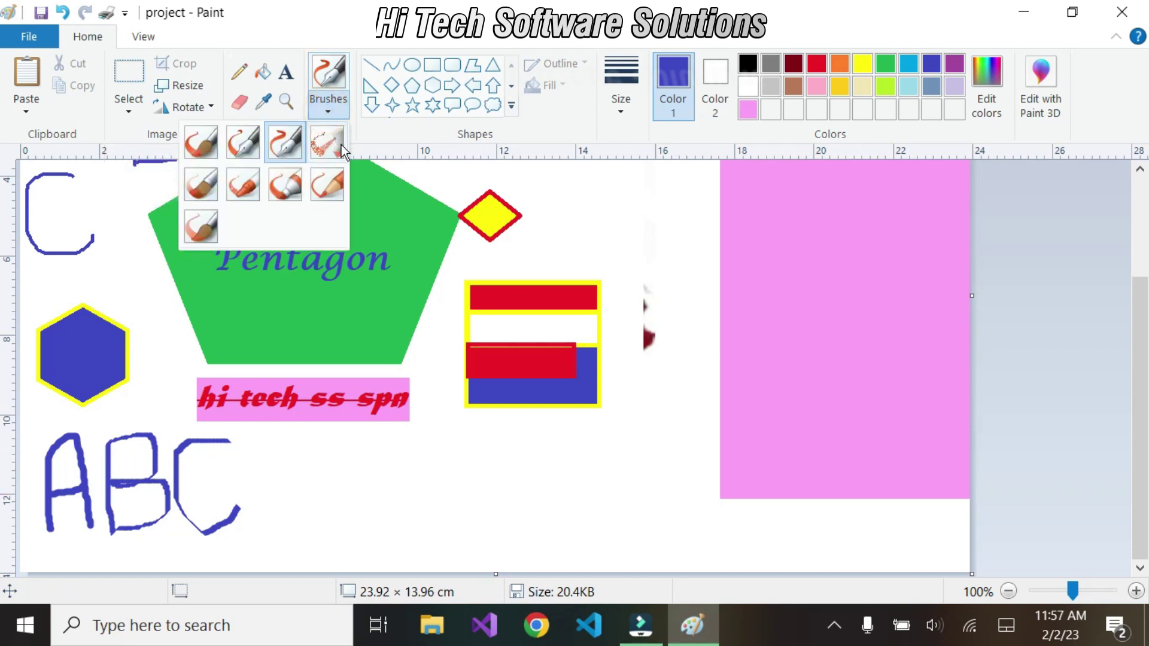
{"action": "left_click", "coordinate": [328, 146]}
{"action": "left_click_drag", "start_coordinate": [261, 450], "coordinate": [268, 542]}
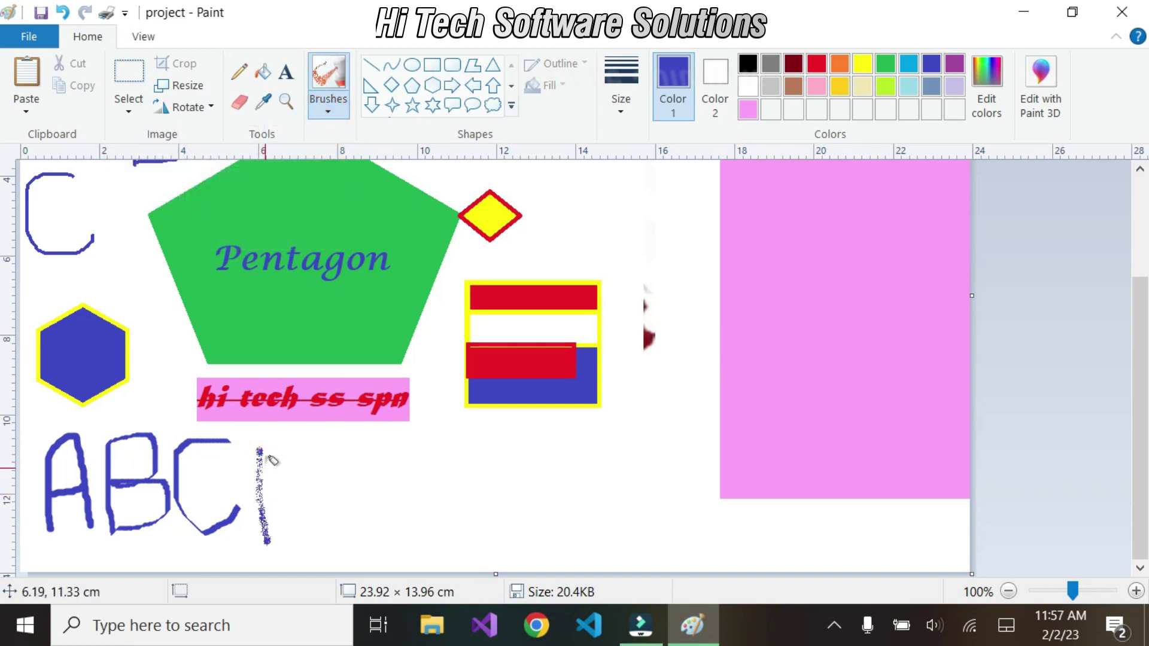
{"action": "mouse_move", "coordinate": [261, 449]}
{"action": "left_mouse_down"}
{"action": "mouse_move", "coordinate": [304, 446]}
{"action": "mouse_move", "coordinate": [329, 497]}
{"action": "mouse_move", "coordinate": [287, 542]}
{"action": "left_mouse_up"}
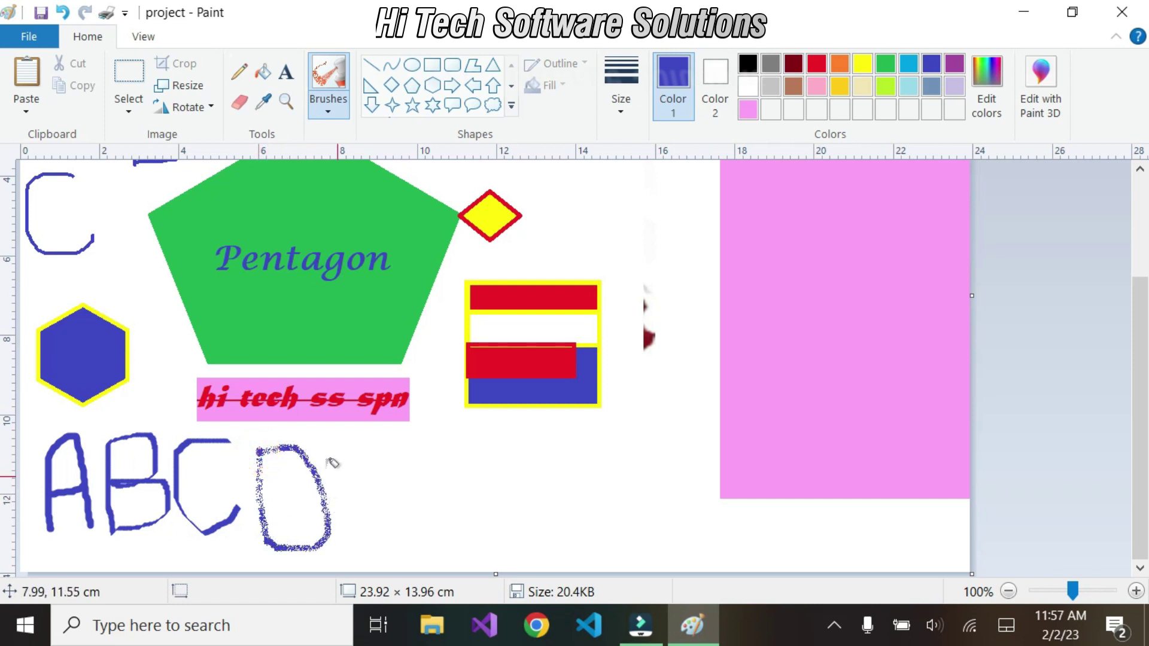
Step: Paint an indigo letter E beside the D with the oil brush, using one vertical and three horizontal strokes
{"action": "left_click", "coordinate": [328, 115]}
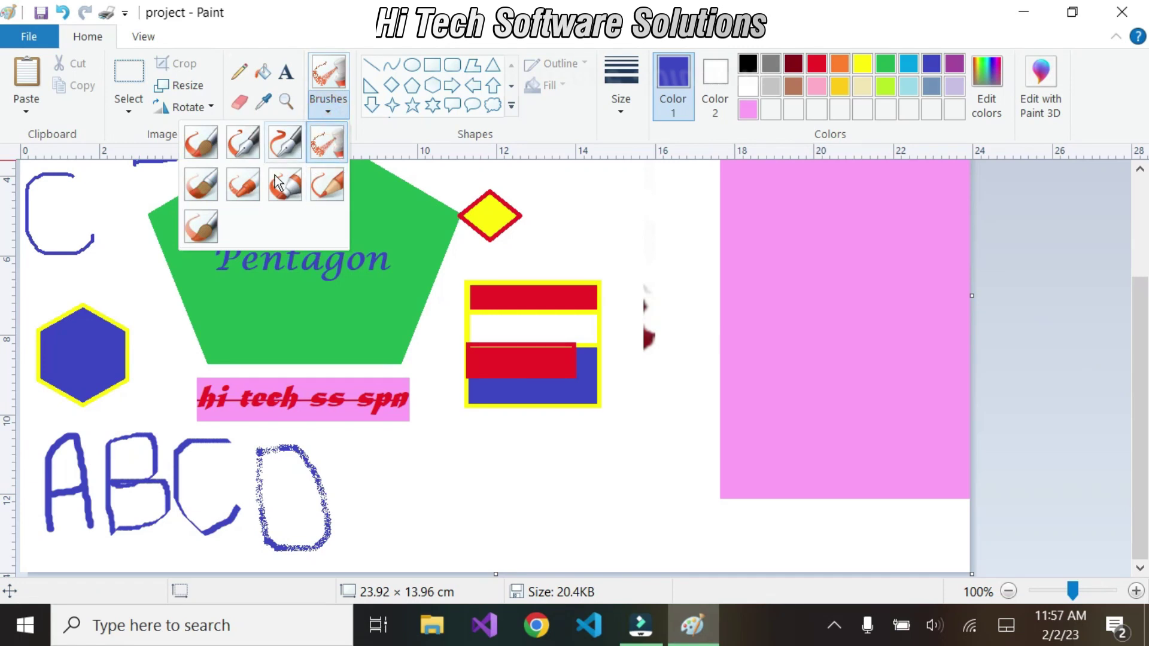
{"action": "left_click", "coordinate": [207, 186]}
{"action": "left_click_drag", "start_coordinate": [374, 461], "coordinate": [383, 563]}
{"action": "left_click_drag", "start_coordinate": [375, 456], "coordinate": [472, 448]}
{"action": "left_click_drag", "start_coordinate": [375, 501], "coordinate": [456, 502]}
{"action": "left_click_drag", "start_coordinate": [386, 548], "coordinate": [466, 550]}
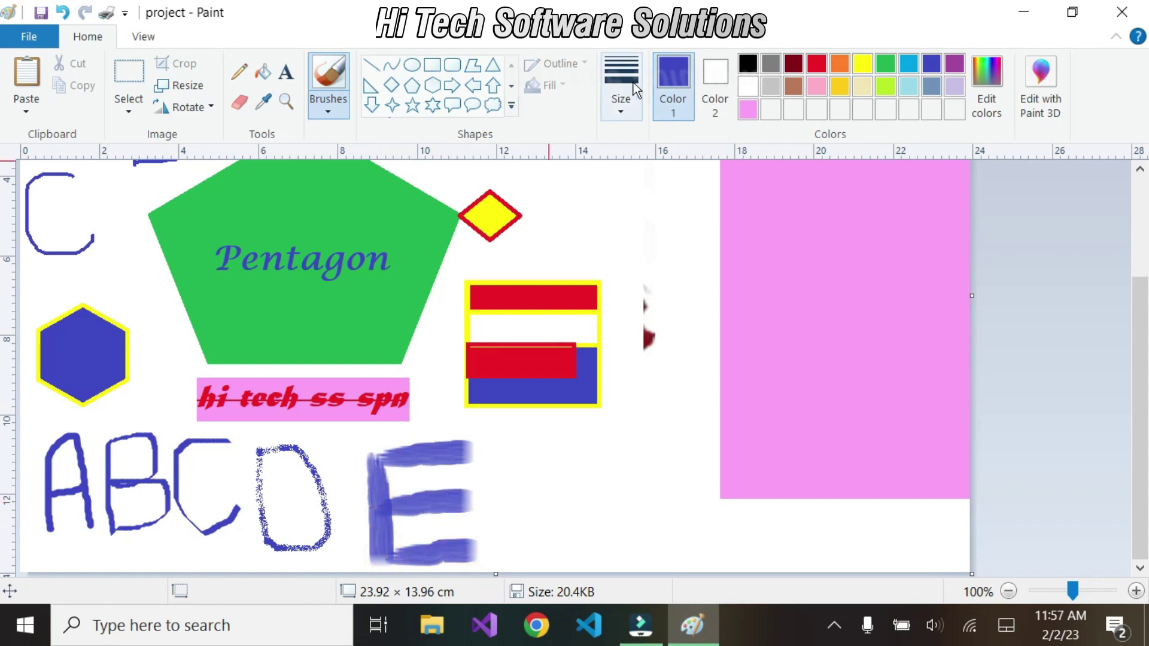
Step: Paint an indigo letter F beside the E with the crayon brush
{"action": "left_click", "coordinate": [330, 113]}
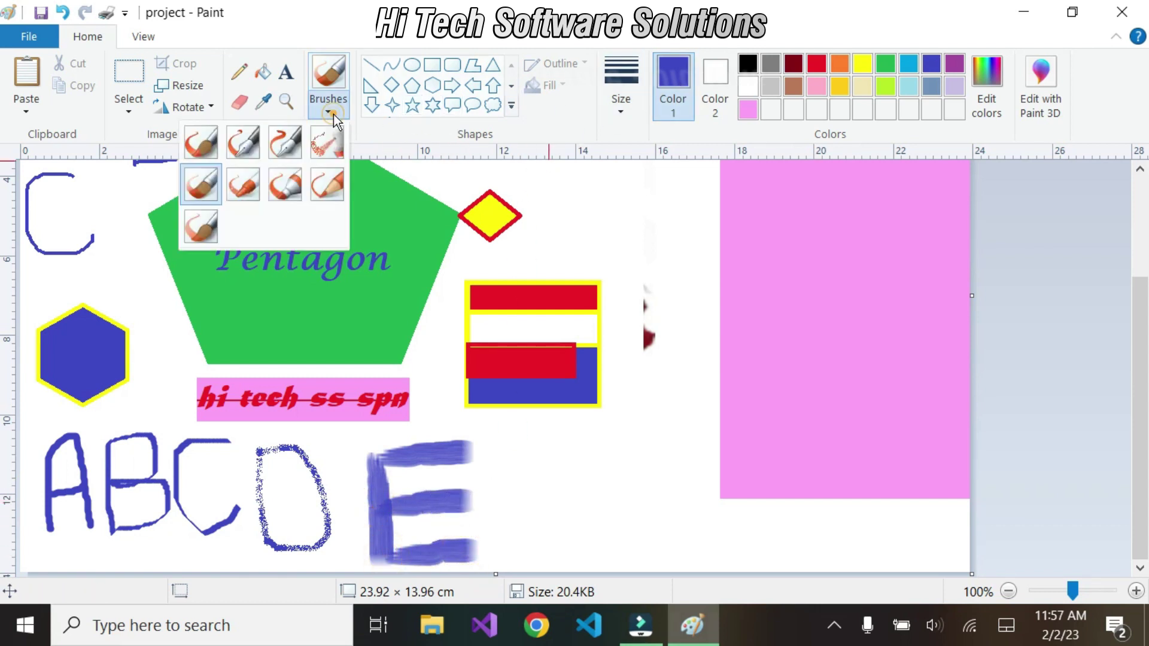
{"action": "left_click", "coordinate": [248, 184]}
{"action": "mouse_move", "coordinate": [580, 448]}
{"action": "left_mouse_down"}
{"action": "mouse_move", "coordinate": [509, 496]}
{"action": "mouse_move", "coordinate": [518, 548]}
{"action": "mouse_move", "coordinate": [517, 517]}
{"action": "mouse_move", "coordinate": [571, 511]}
{"action": "left_mouse_up"}
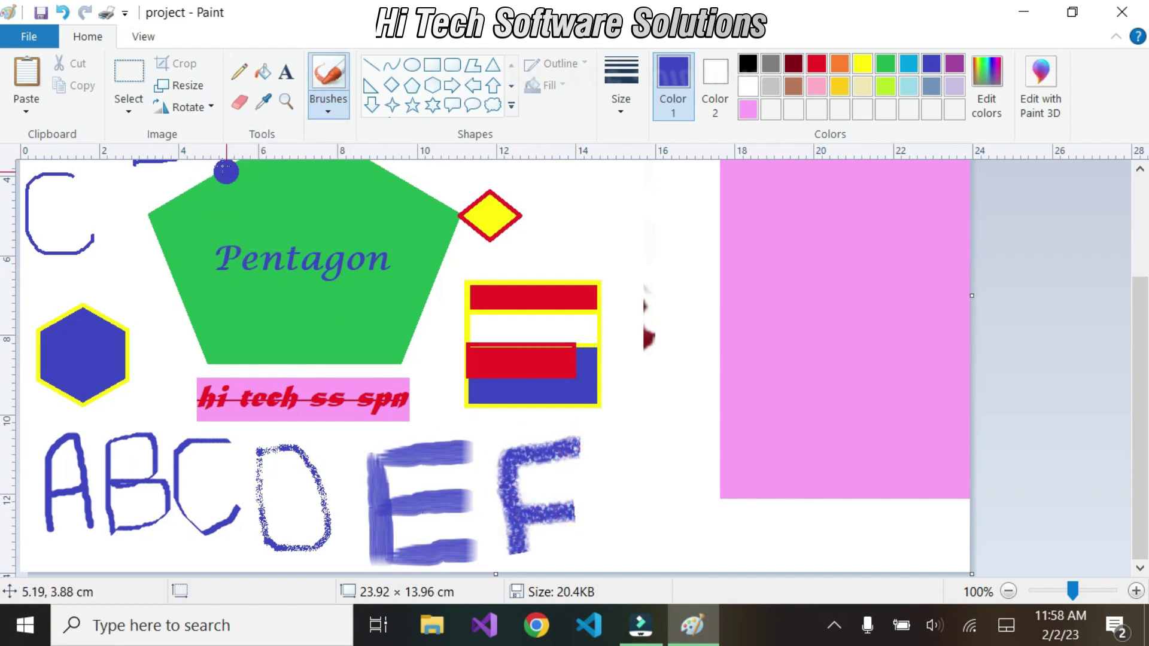
Step: Paint a large indigo letter G beside the F with the marker, overlapping the pink rectangle's lower corner
{"action": "left_click", "coordinate": [332, 114]}
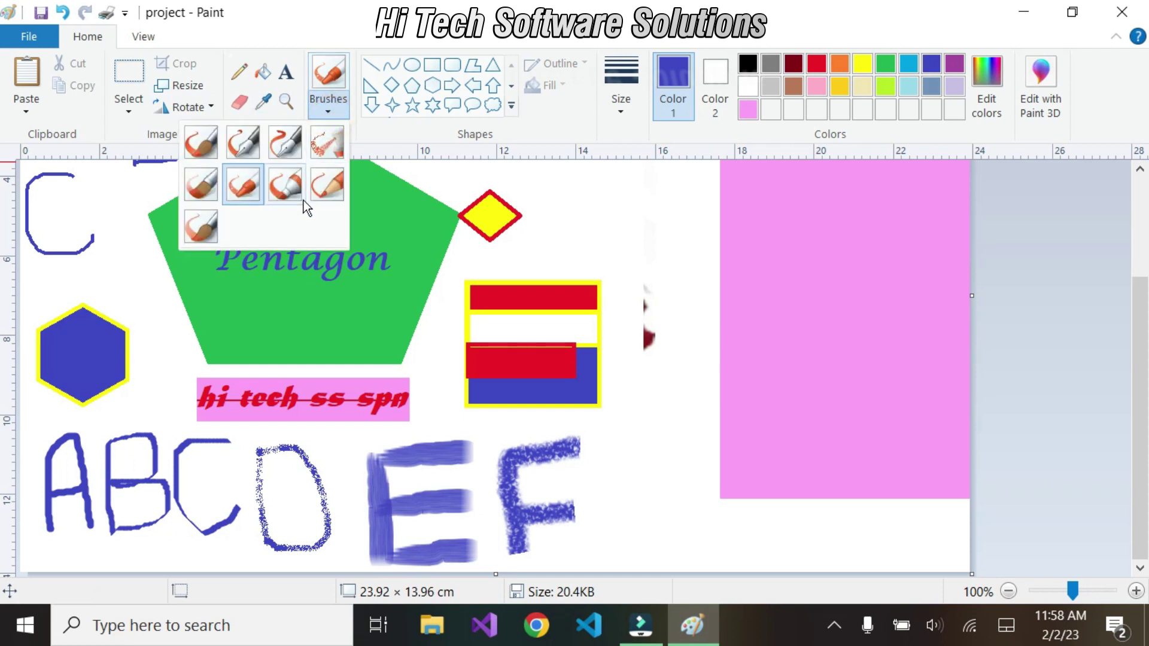
{"action": "left_click", "coordinate": [287, 189]}
{"action": "mouse_move", "coordinate": [698, 445]}
{"action": "left_mouse_down"}
{"action": "mouse_move", "coordinate": [611, 452]}
{"action": "mouse_move", "coordinate": [684, 561]}
{"action": "mouse_move", "coordinate": [645, 507]}
{"action": "mouse_move", "coordinate": [722, 492]}
{"action": "mouse_move", "coordinate": [732, 563]}
{"action": "left_mouse_up"}
Step: Paint a vertical indigo stroke beside the G with the natural pencil brush
{"action": "left_click", "coordinate": [328, 102]}
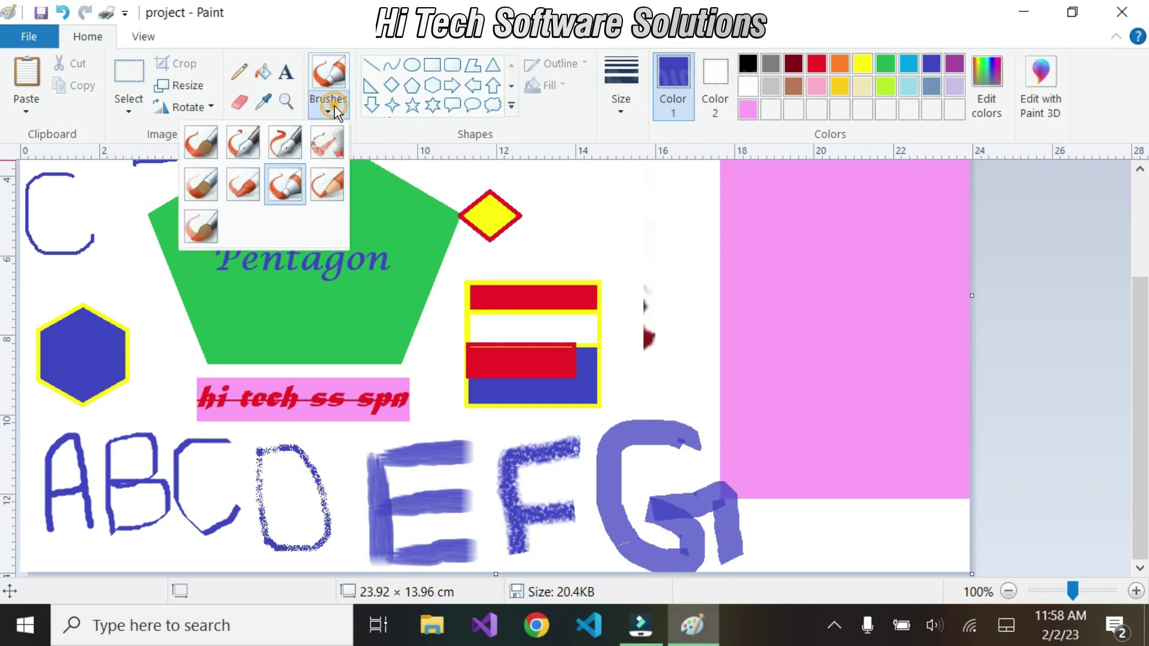
{"action": "left_click", "coordinate": [332, 191]}
{"action": "left_click_drag", "start_coordinate": [773, 422], "coordinate": [774, 493]}
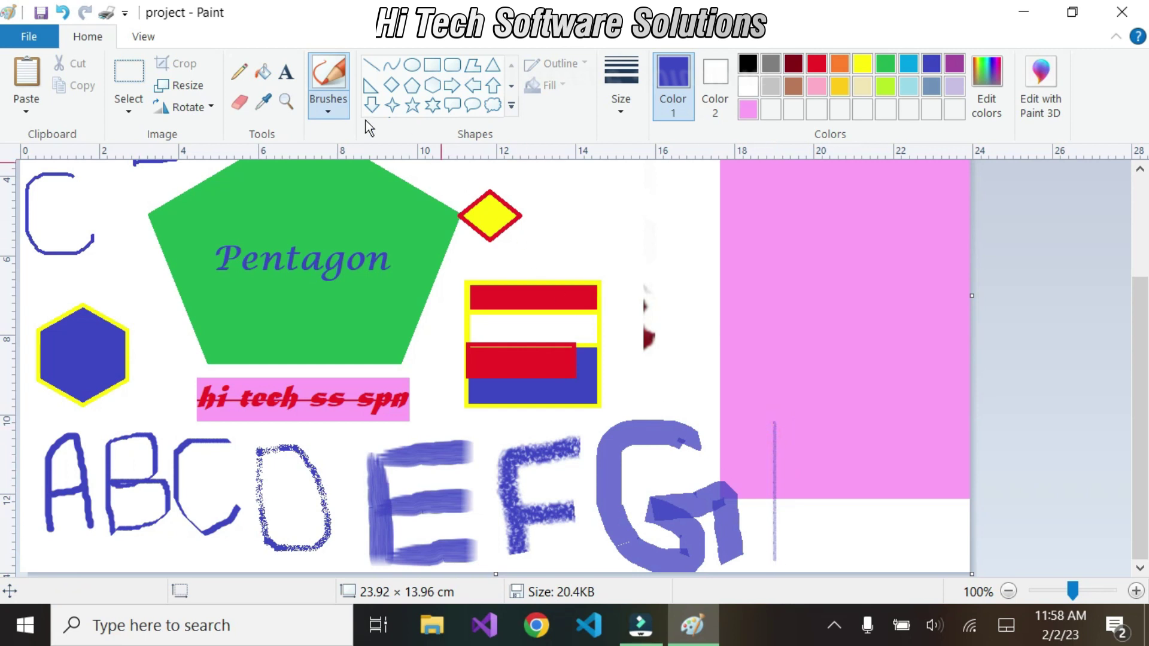
Step: Paint an indigo letter J over the pink rectangle's lower part with the watercolour brush, thickening its top bar
{"action": "double_click", "coordinate": [332, 113]}
{"action": "left_click", "coordinate": [333, 113]}
{"action": "left_click", "coordinate": [200, 226]}
{"action": "mouse_move", "coordinate": [818, 430]}
{"action": "left_mouse_down"}
{"action": "mouse_move", "coordinate": [953, 425]}
{"action": "mouse_move", "coordinate": [888, 425]}
{"action": "mouse_move", "coordinate": [909, 568]}
{"action": "mouse_move", "coordinate": [849, 563]}
{"action": "mouse_move", "coordinate": [833, 524]}
{"action": "left_mouse_up"}
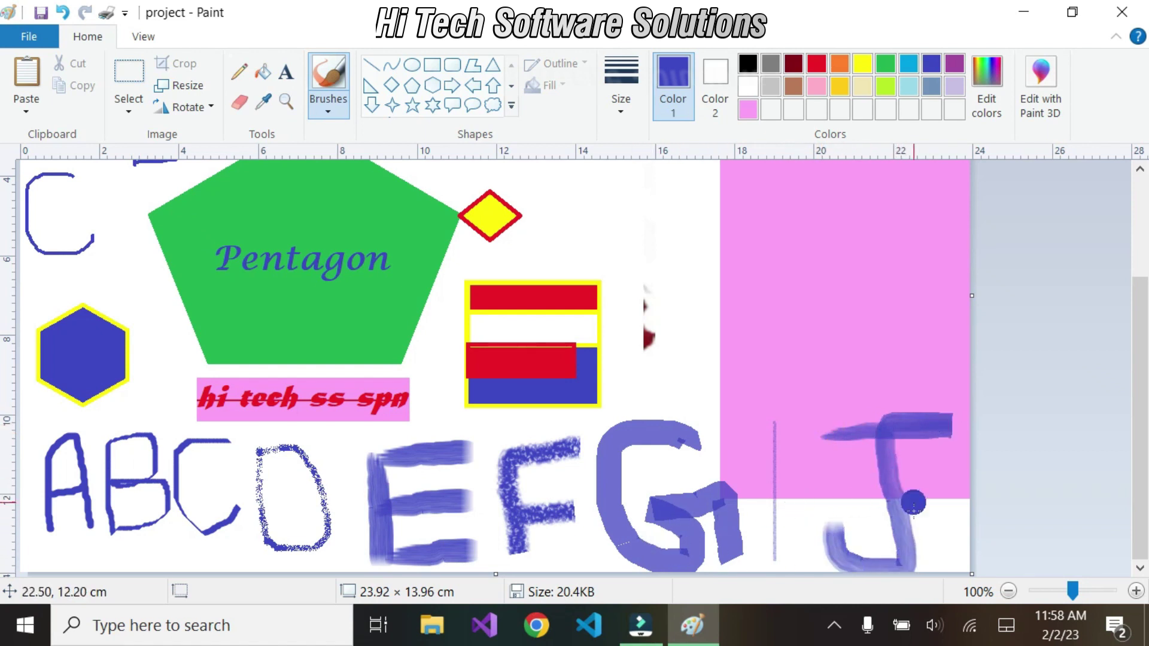
{"action": "mouse_move", "coordinate": [830, 424]}
{"action": "left_mouse_down"}
{"action": "mouse_move", "coordinate": [908, 423]}
{"action": "mouse_move", "coordinate": [839, 429]}
{"action": "left_mouse_up"}
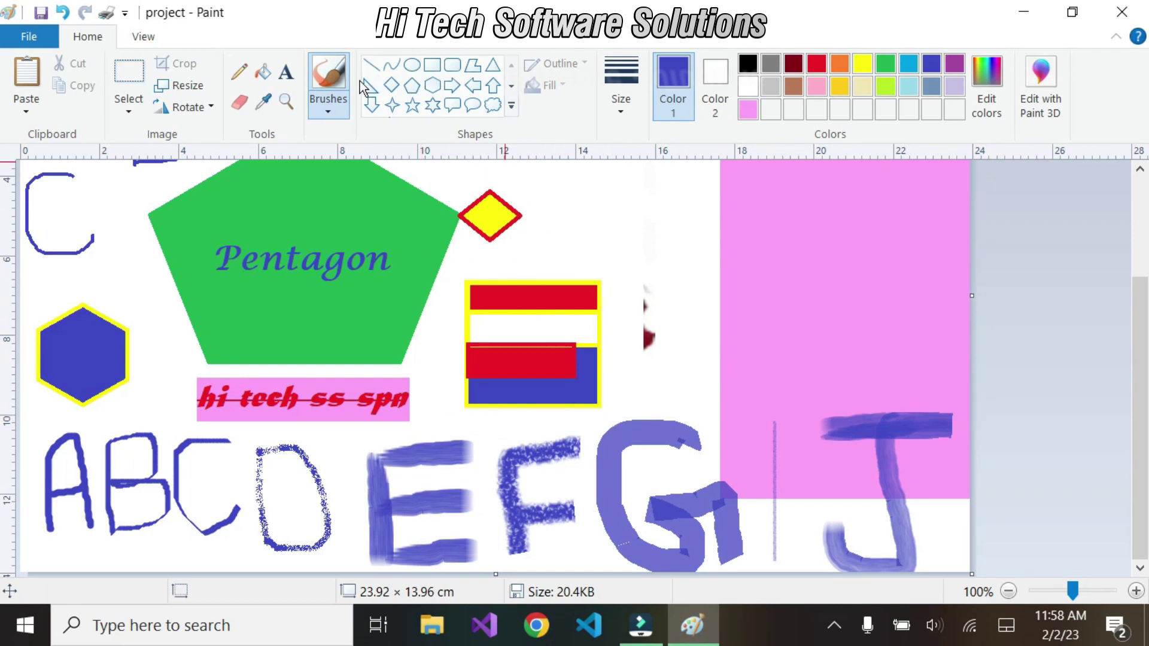
{"action": "left_click", "coordinate": [325, 112]}
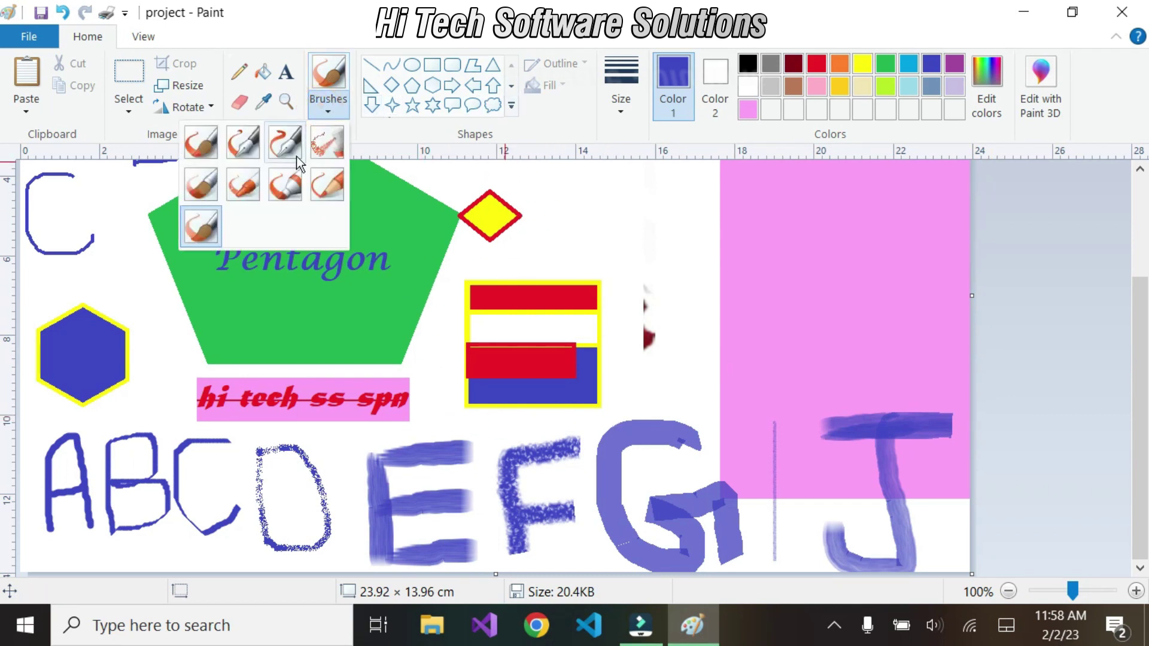
{"action": "left_click", "coordinate": [688, 90]}
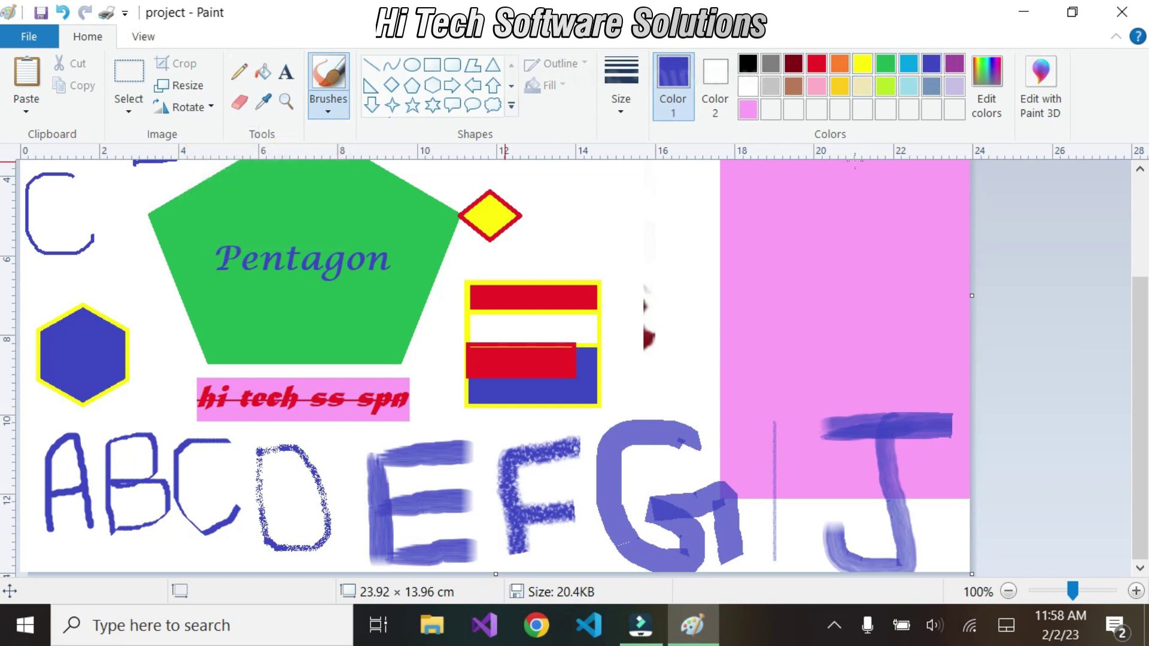
{"action": "left_click", "coordinate": [622, 107]}
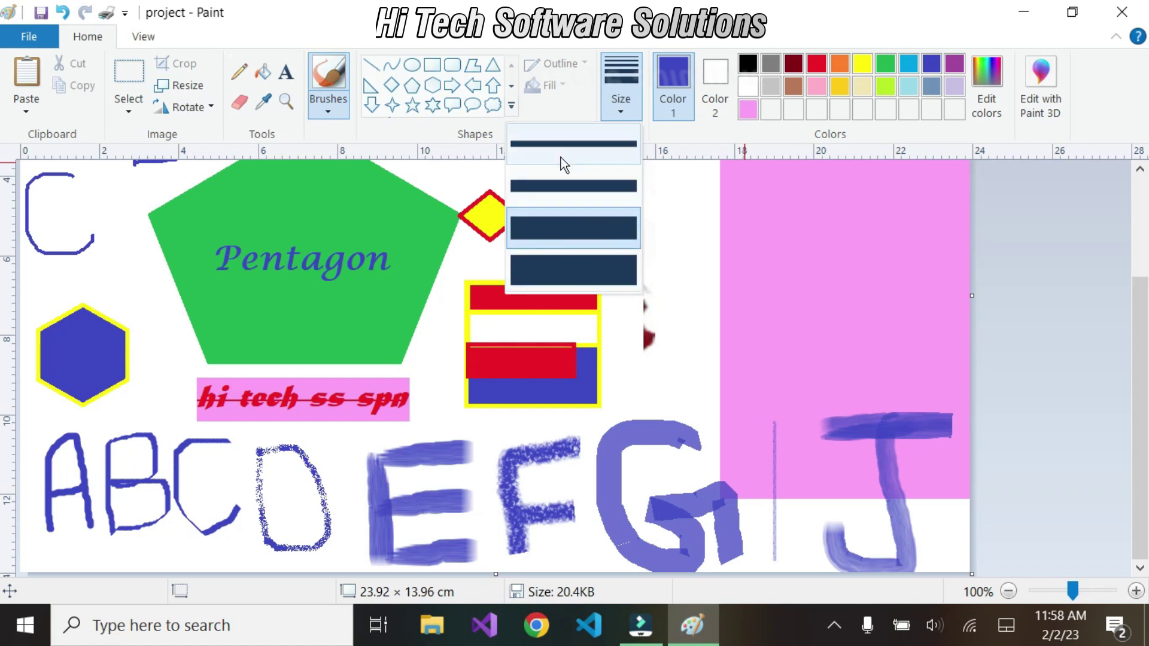
{"action": "left_click", "coordinate": [347, 108]}
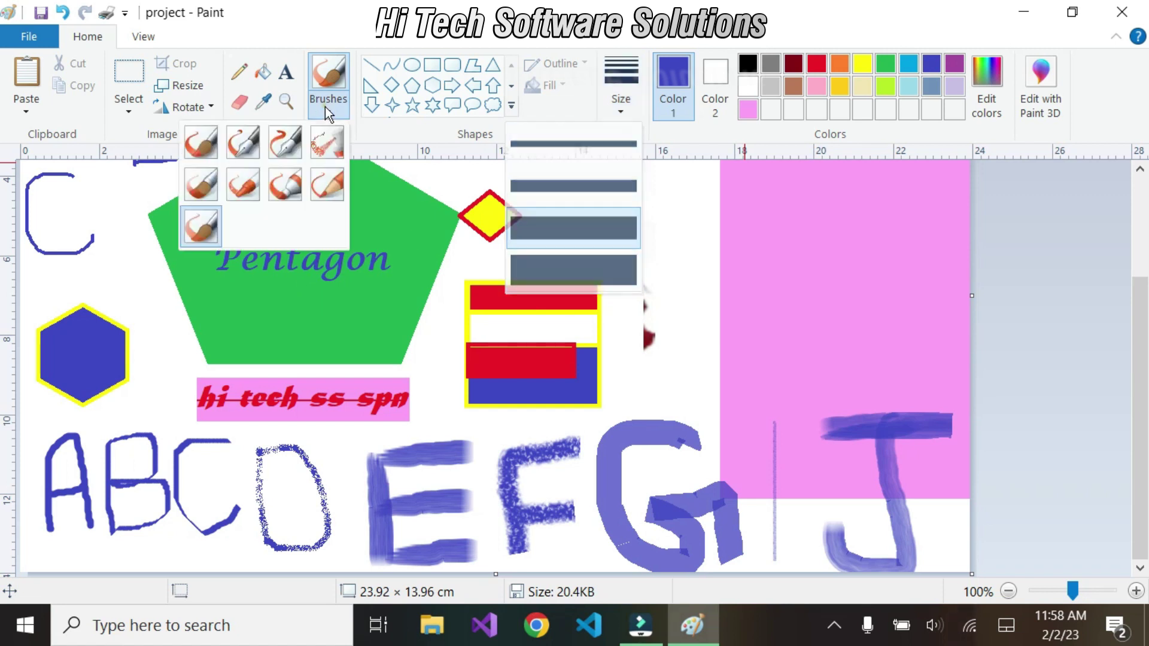
{"action": "left_click", "coordinate": [235, 152]}
{"action": "left_click", "coordinate": [616, 108]}
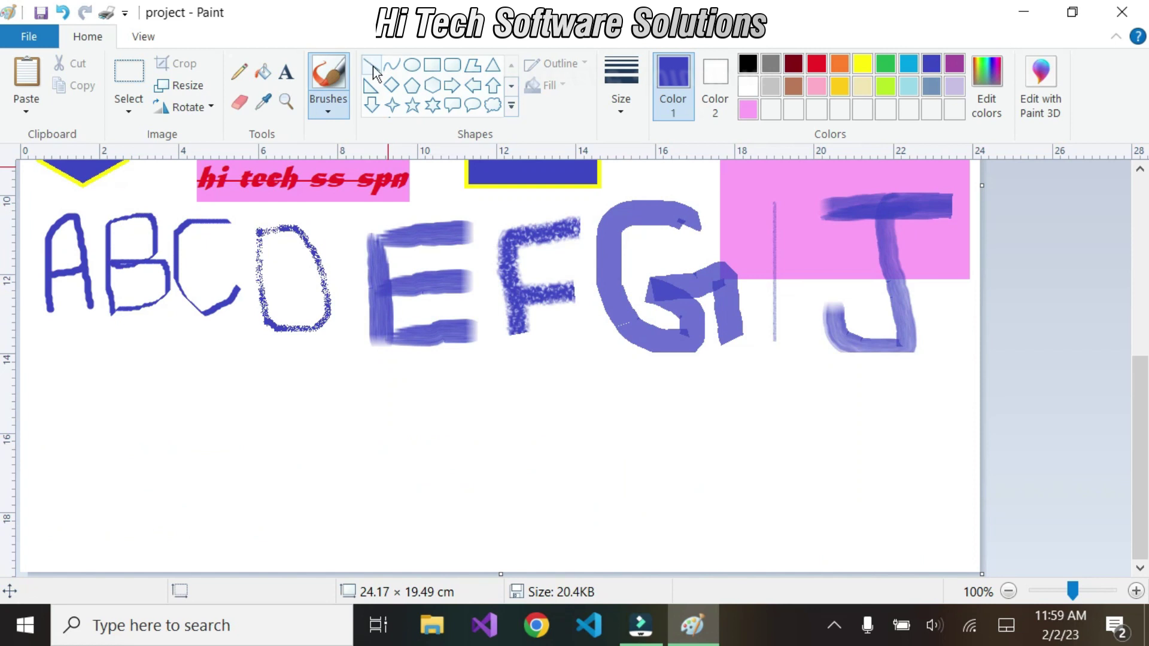
Step: Draw two horizontal indigo lines below the letters with the Line tool, one about 4.9 cm and one about 23 cm long
{"action": "left_click", "coordinate": [371, 64]}
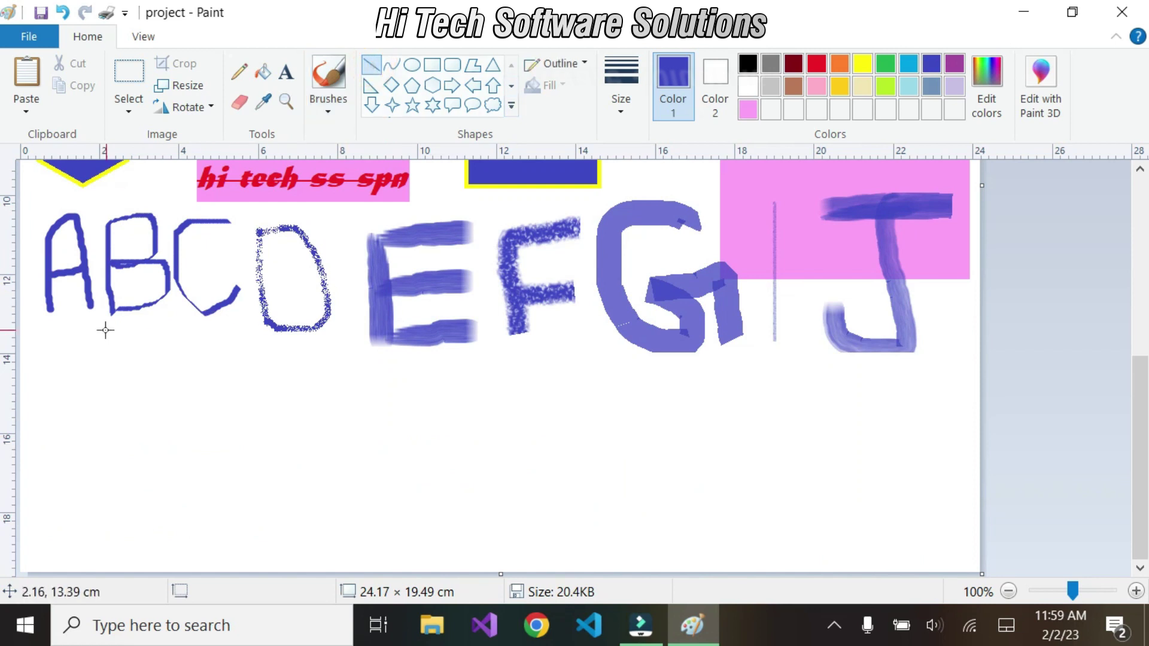
{"action": "left_click_drag", "start_coordinate": [51, 400], "coordinate": [246, 399]}
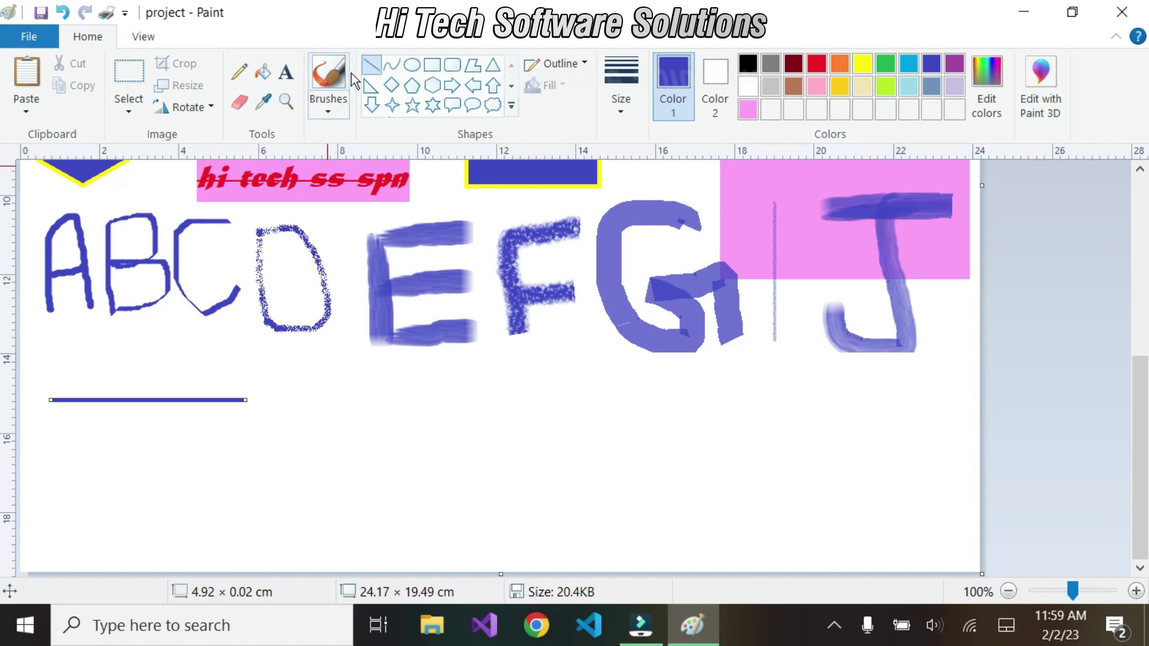
{"action": "left_click_drag", "start_coordinate": [37, 367], "coordinate": [950, 367]}
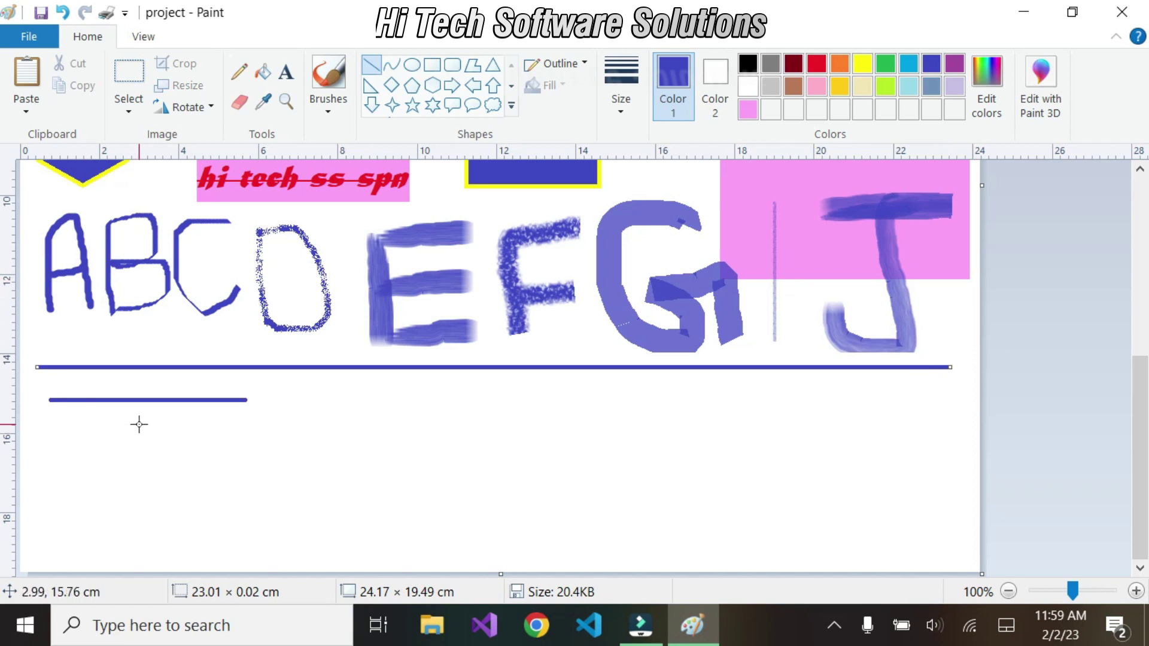
Step: Draw a curve from a slanted line about 7.4 cm wide below the short line, bending it downward and outward to the right
{"action": "left_click", "coordinate": [393, 62]}
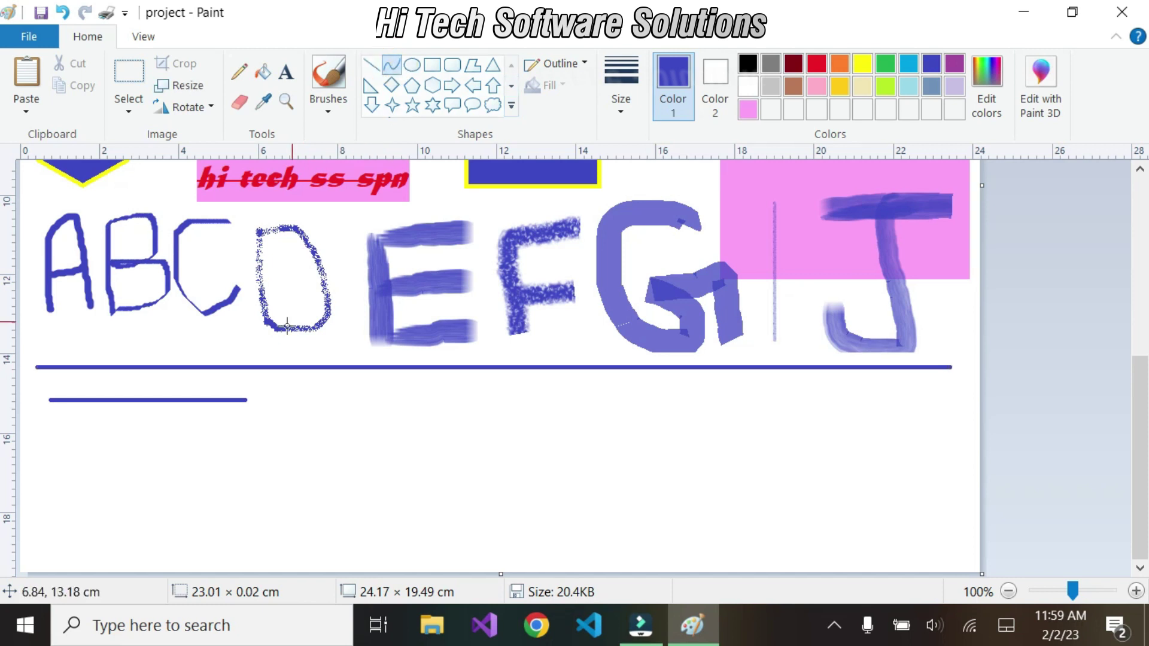
{"action": "left_click_drag", "start_coordinate": [81, 485], "coordinate": [376, 369]}
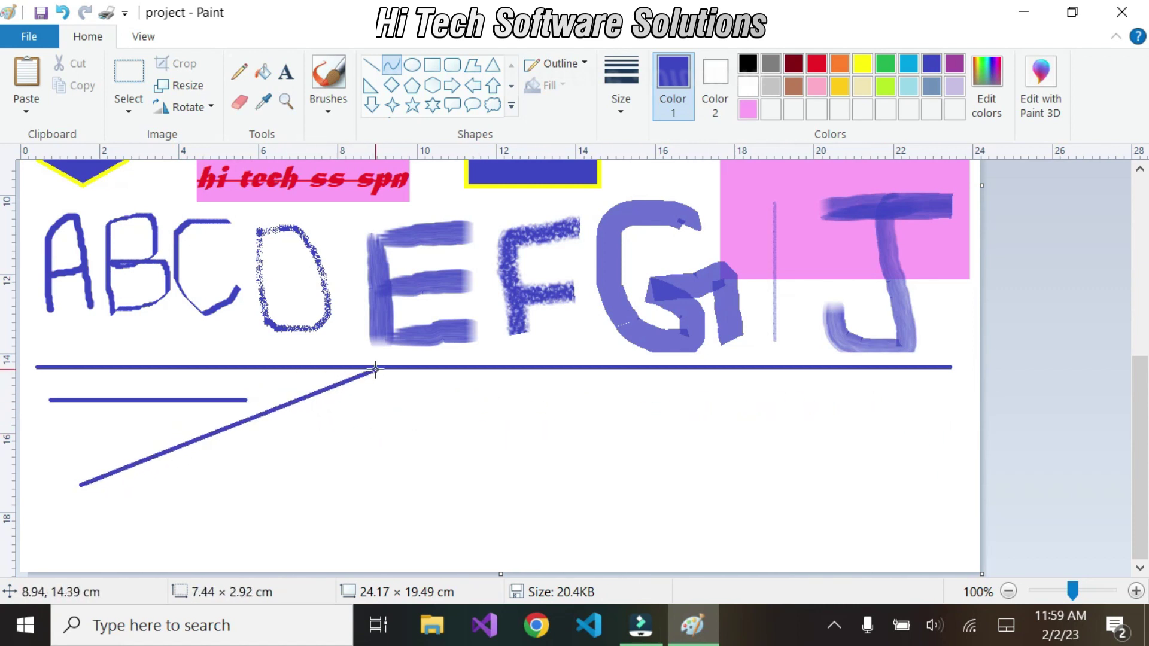
{"action": "left_click_drag", "start_coordinate": [225, 433], "coordinate": [347, 547]}
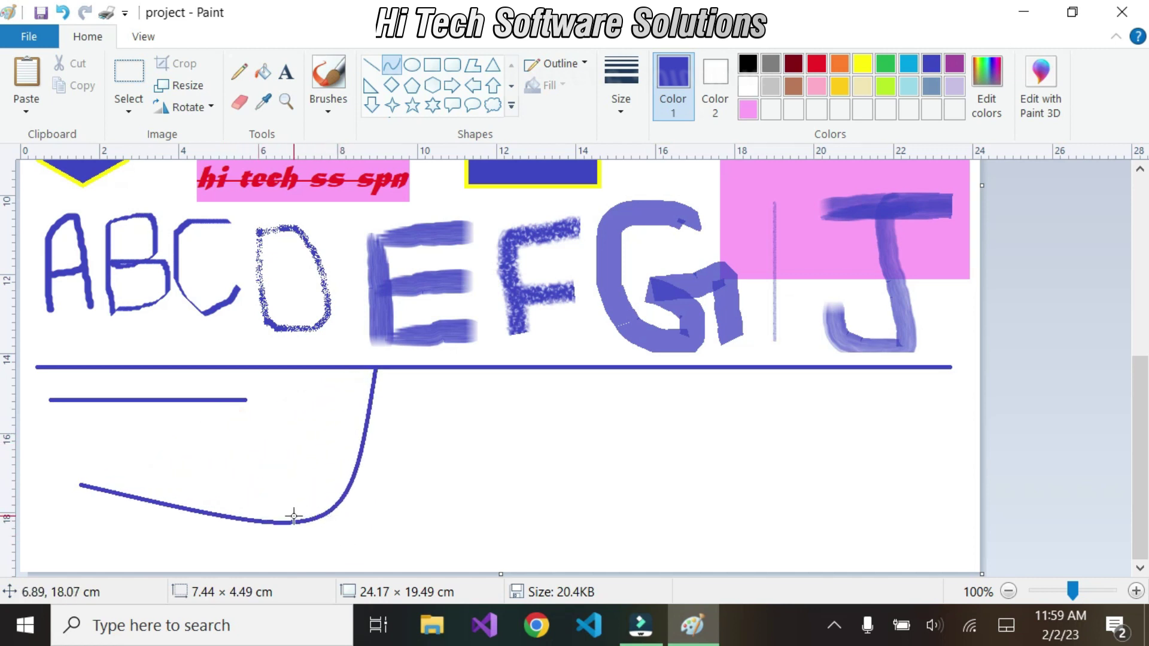
{"action": "left_click_drag", "start_coordinate": [280, 468], "coordinate": [667, 464]}
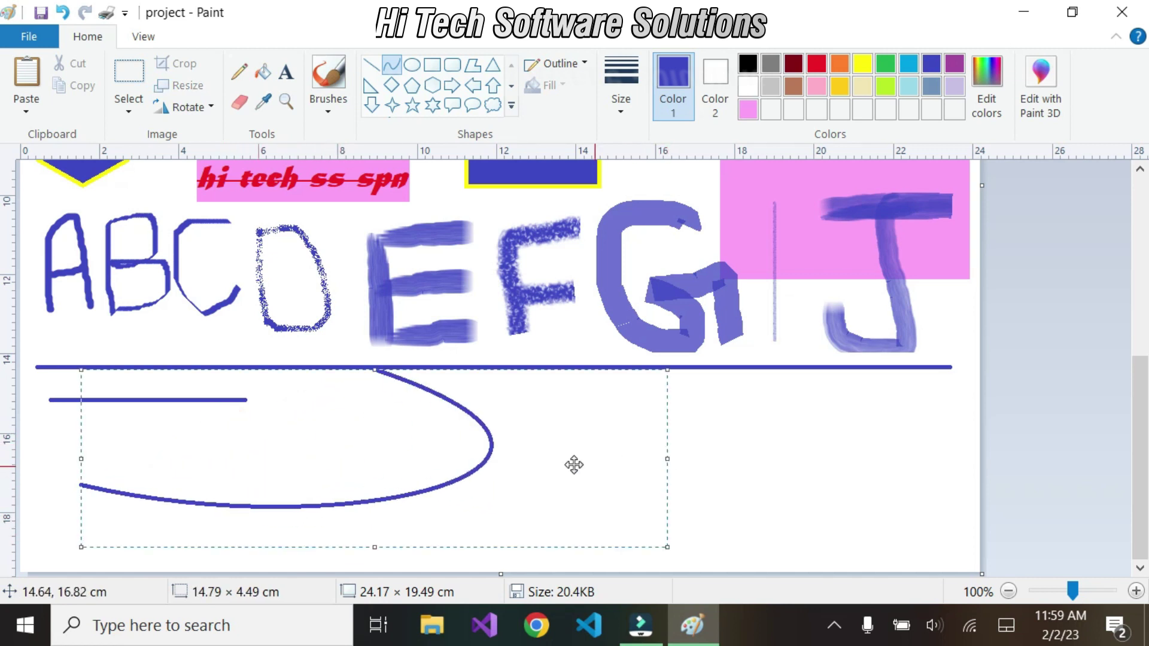
{"action": "left_click", "coordinate": [810, 485]}
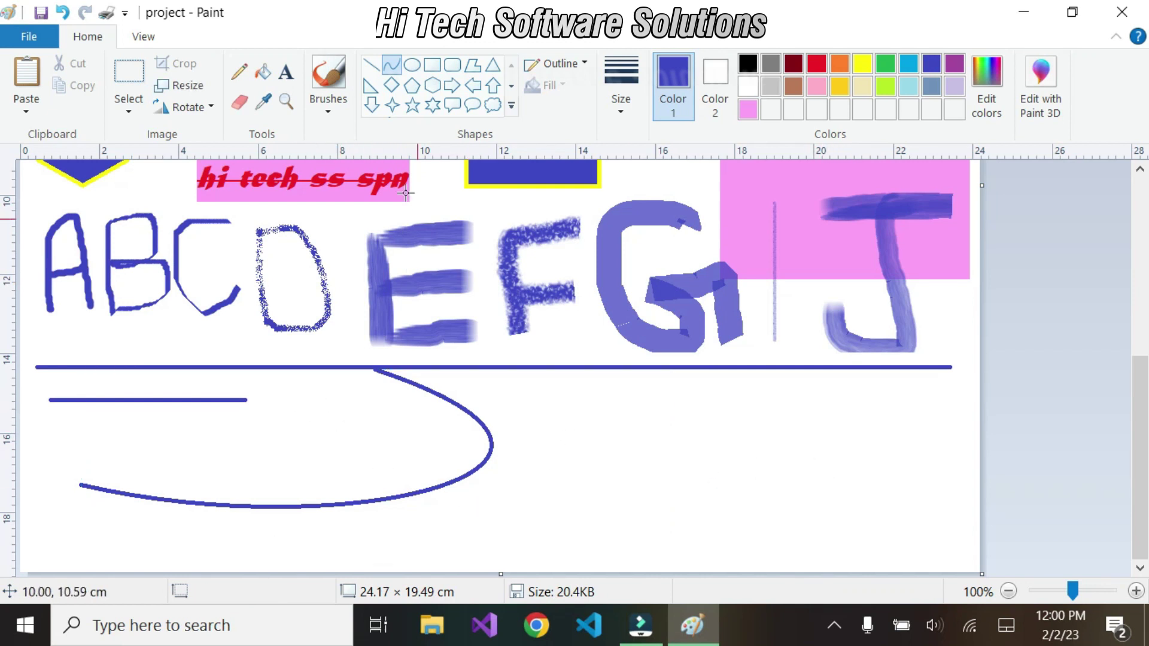
Step: Draw a second curve from a slanted line about 7.6 cm wide beside the first, bend it twice, and undo both curves
{"action": "left_click_drag", "start_coordinate": [503, 522], "coordinate": [805, 406]}
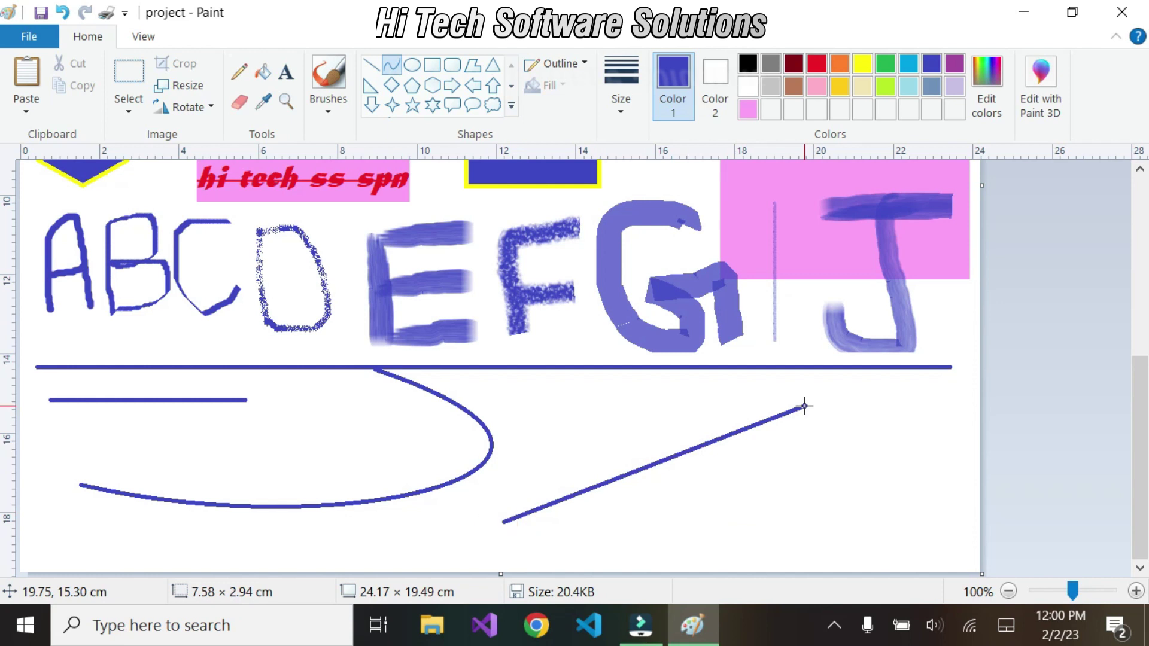
{"action": "left_click_drag", "start_coordinate": [662, 463], "coordinate": [514, 304]}
{"action": "left_click_drag", "start_coordinate": [507, 443], "coordinate": [415, 477]}
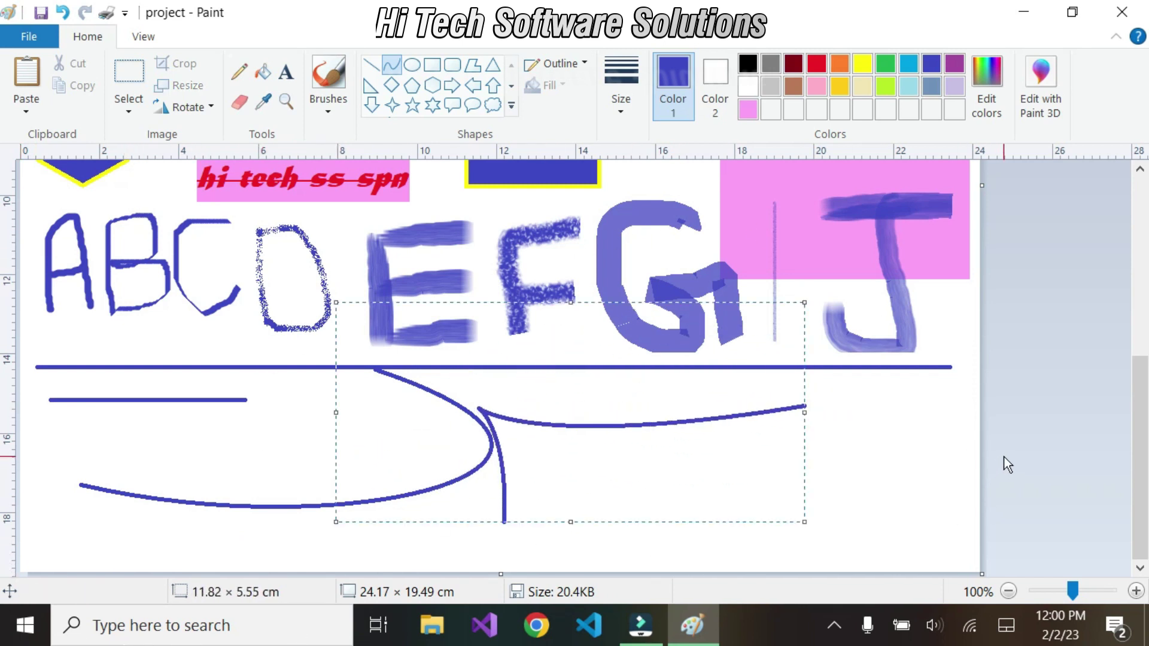
{"action": "key", "text": "ctrl+z"}
{"action": "key", "text": "ctrl+z"}
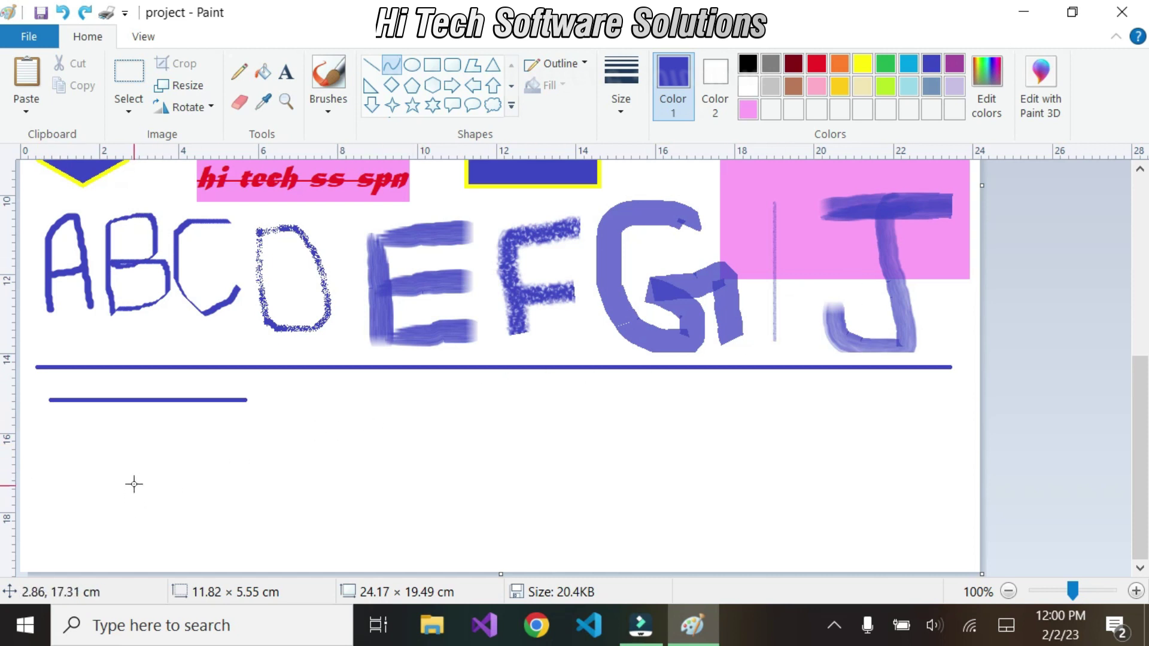
Step: Draw a curve about 10 cm wide below the short line, bend it downward and upward near its left end, and delete it
{"action": "left_click_drag", "start_coordinate": [104, 503], "coordinate": [501, 460]}
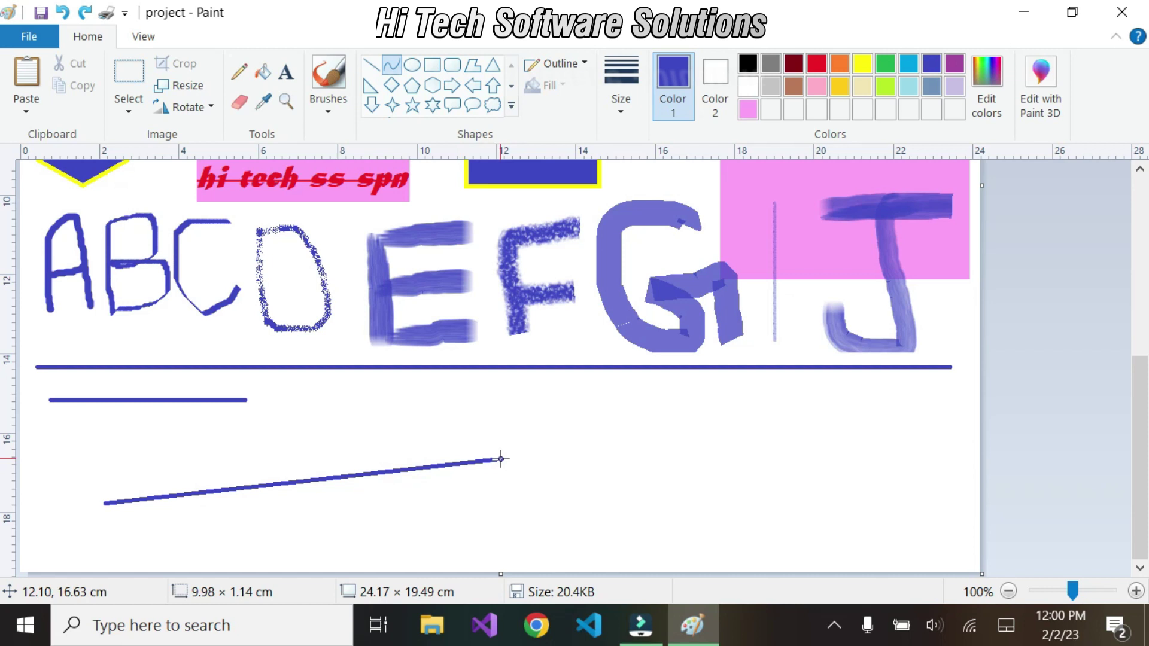
{"action": "left_click_drag", "start_coordinate": [175, 496], "coordinate": [132, 597]}
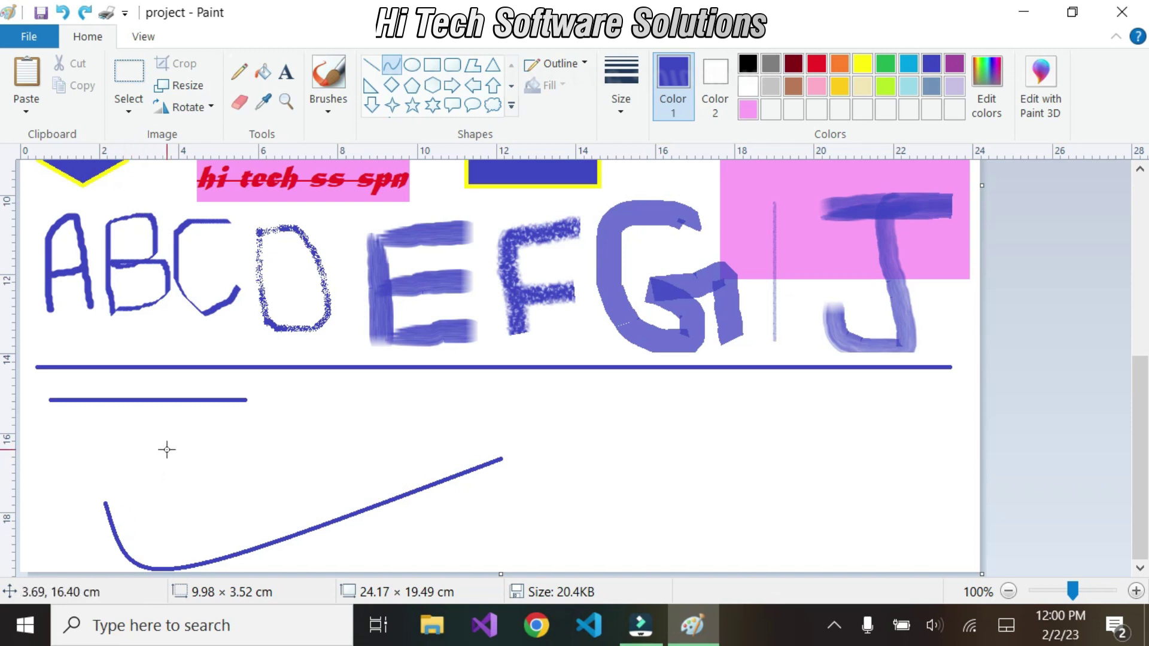
{"action": "left_click_drag", "start_coordinate": [108, 505], "coordinate": [92, 430]}
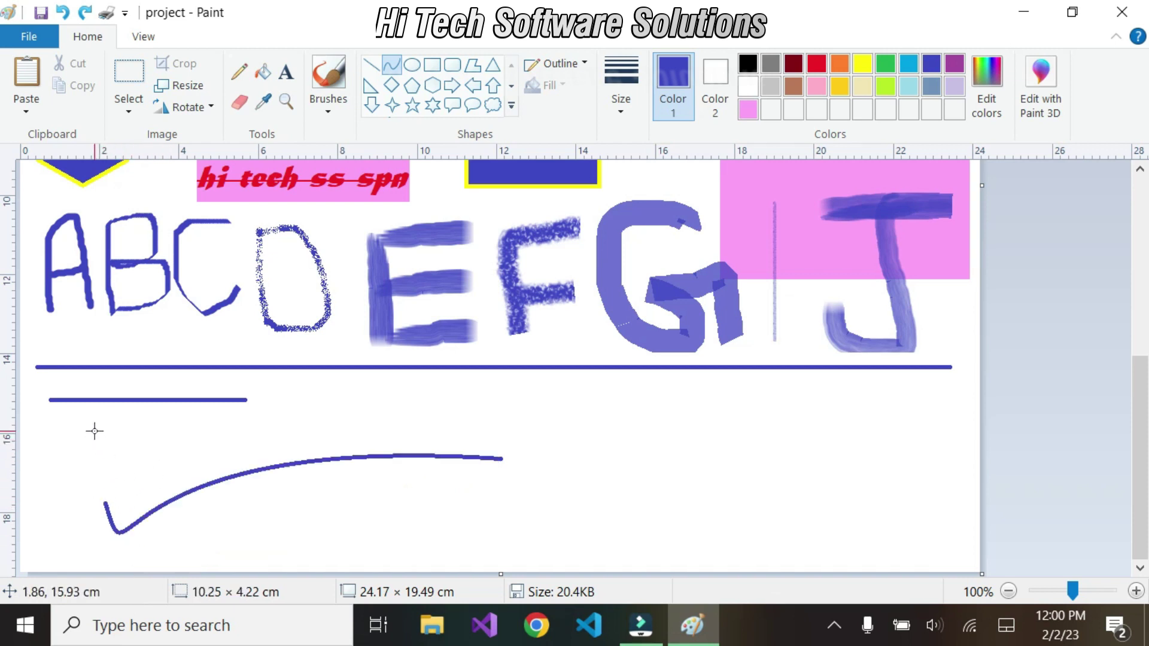
{"action": "key", "text": "Delete"}
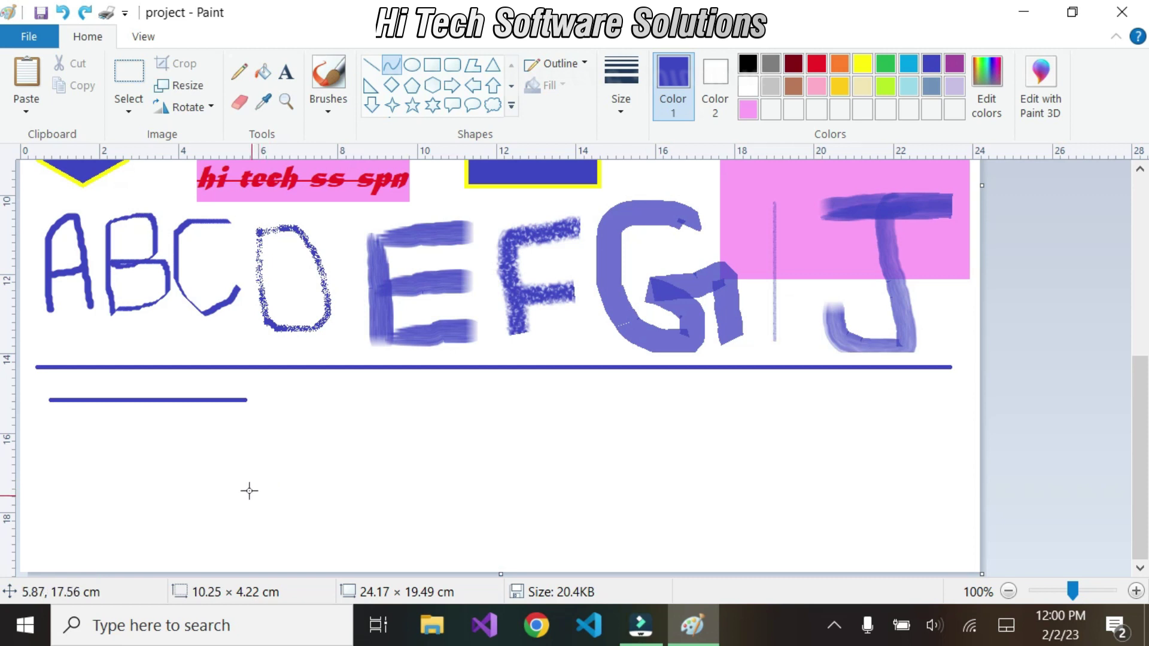
Step: Draw two indigo curves between shared ends about 11.6 cm apart below the short line, bending the upper one less to form a thin crescent
{"action": "left_click_drag", "start_coordinate": [92, 499], "coordinate": [552, 426]}
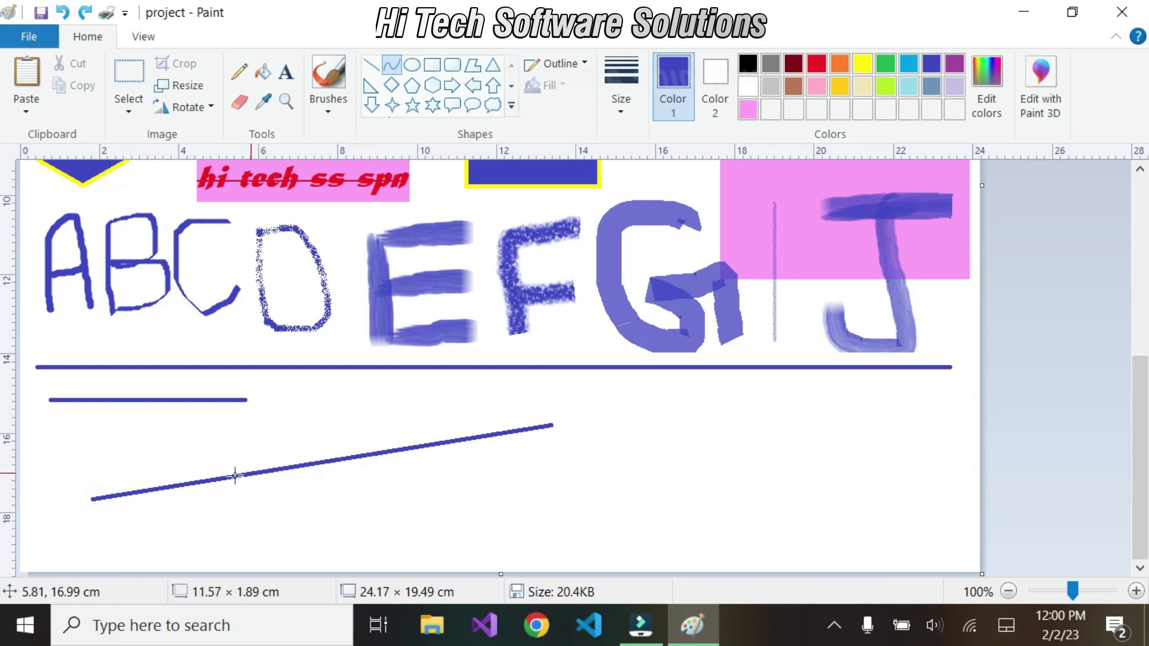
{"action": "left_click_drag", "start_coordinate": [181, 486], "coordinate": [171, 596]}
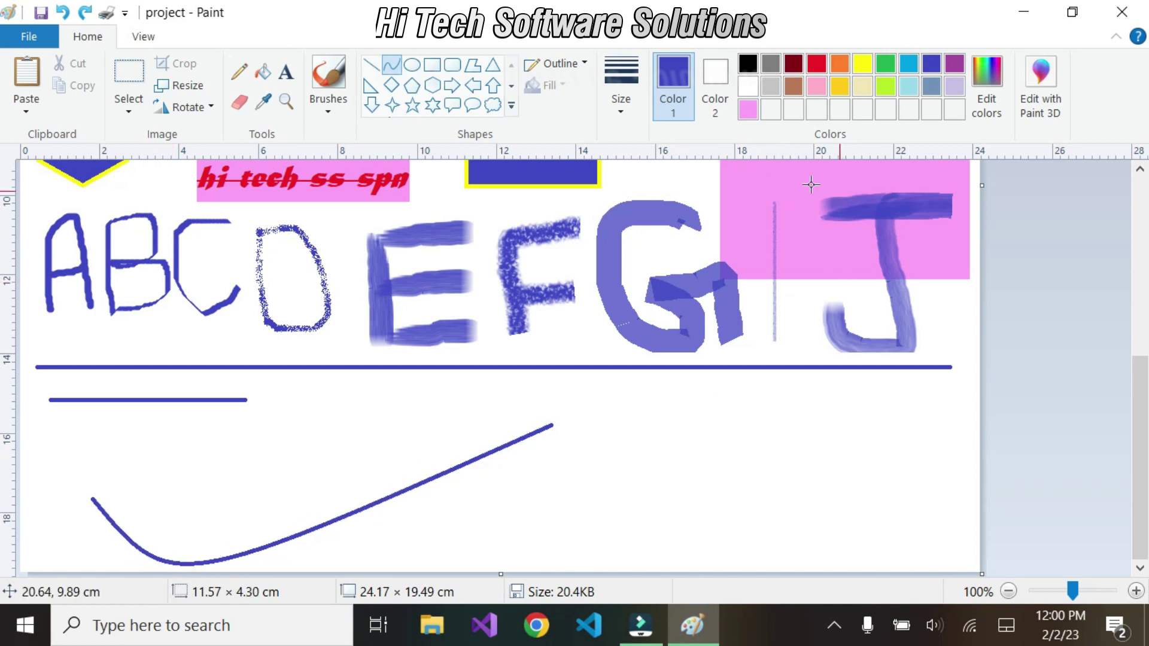
{"action": "left_click", "coordinate": [391, 63]}
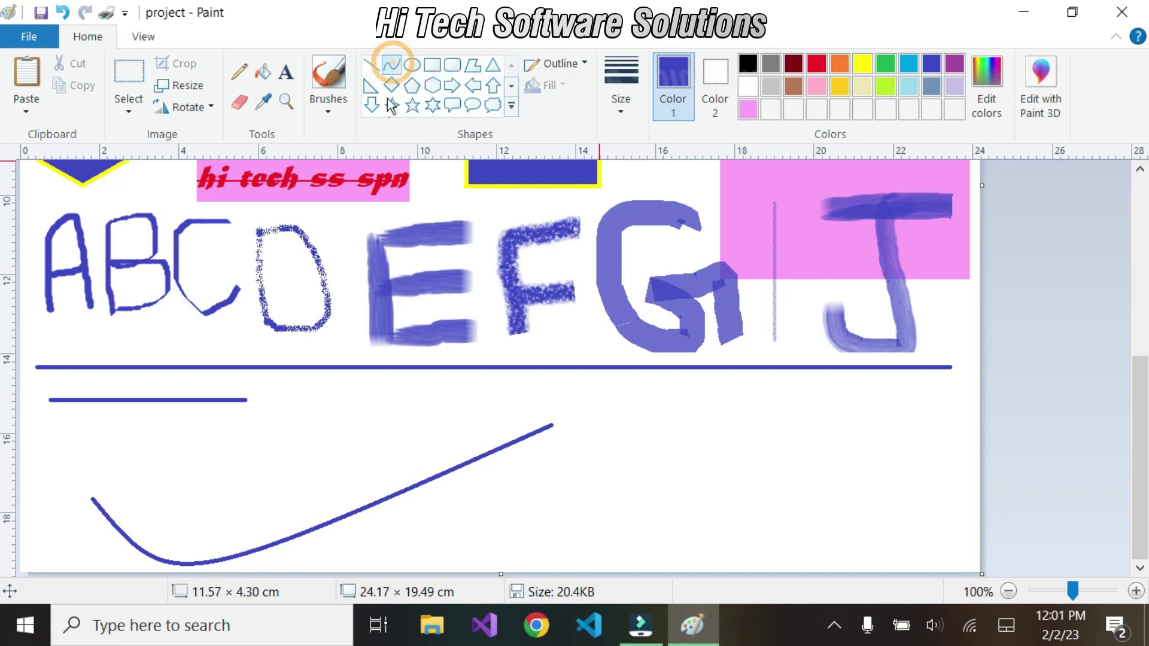
{"action": "left_click_drag", "start_coordinate": [90, 499], "coordinate": [554, 424]}
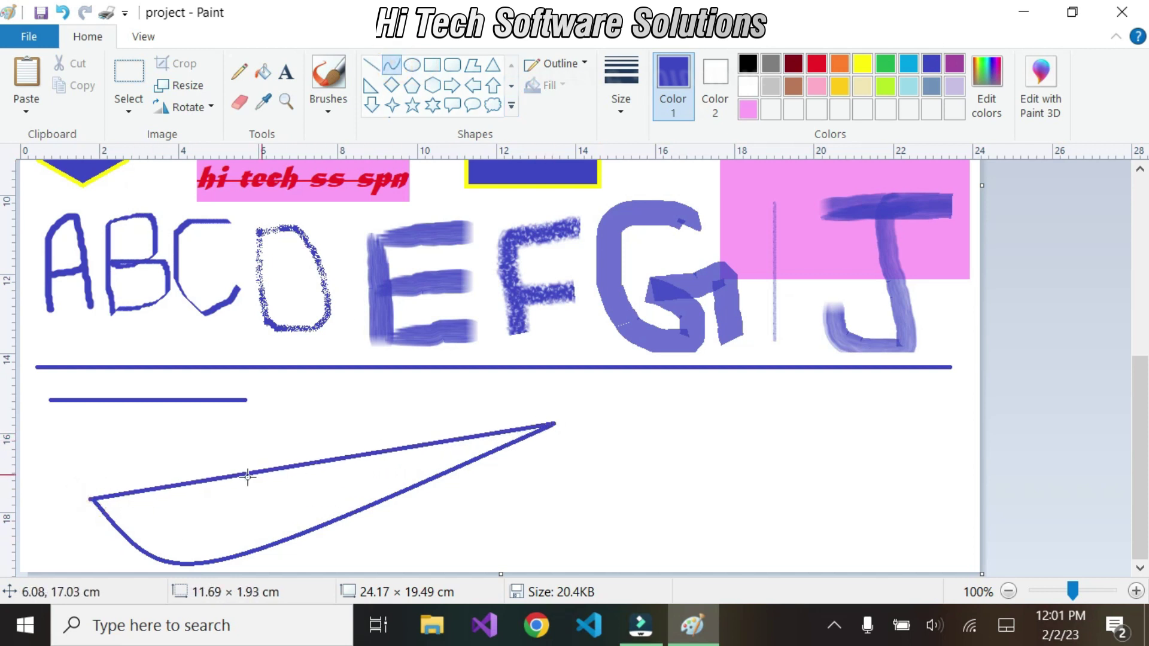
{"action": "left_click_drag", "start_coordinate": [178, 486], "coordinate": [183, 563]}
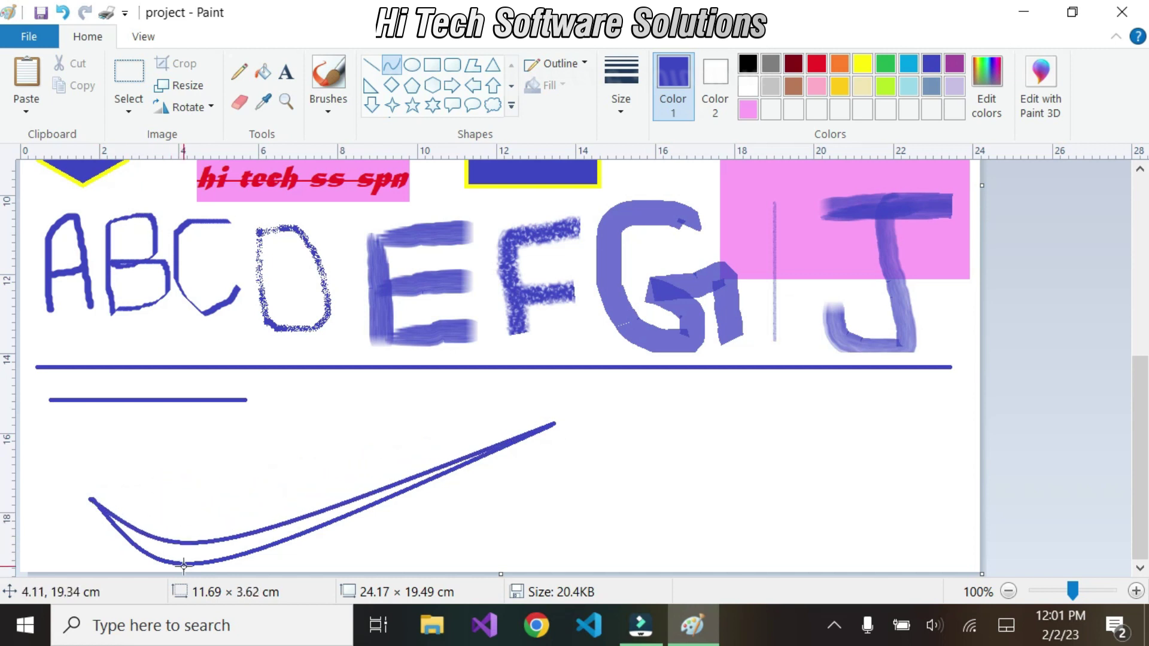
Step: Fill the narrow area between the two curves with yellow
{"action": "left_click", "coordinate": [262, 71]}
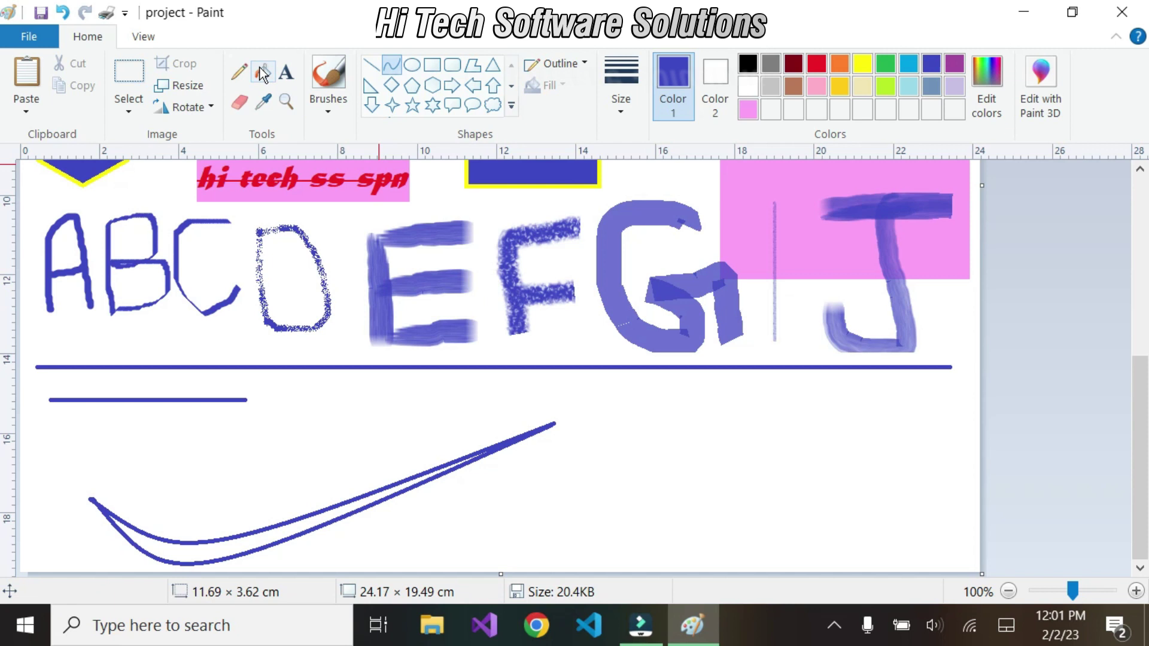
{"action": "left_click", "coordinate": [862, 63]}
{"action": "left_click", "coordinate": [383, 496]}
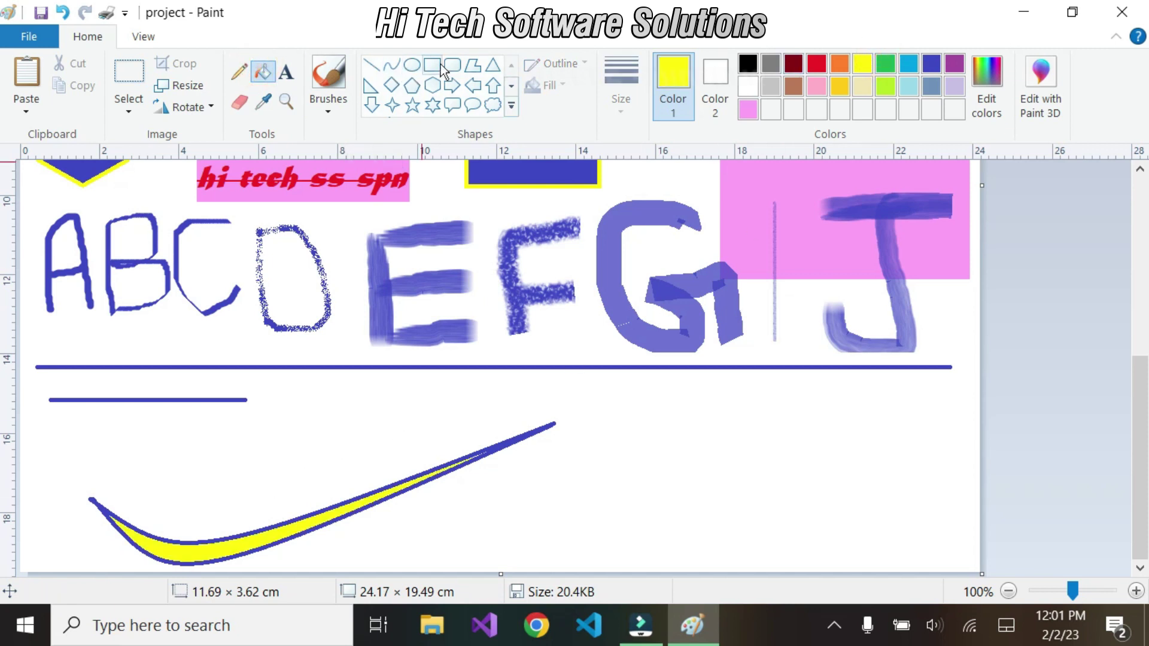
Step: Draw a black-outlined ellipse about 2.1 × 1.6 cm resting on the crescent's lowest part and fill it with indigo
{"action": "left_click", "coordinate": [414, 63]}
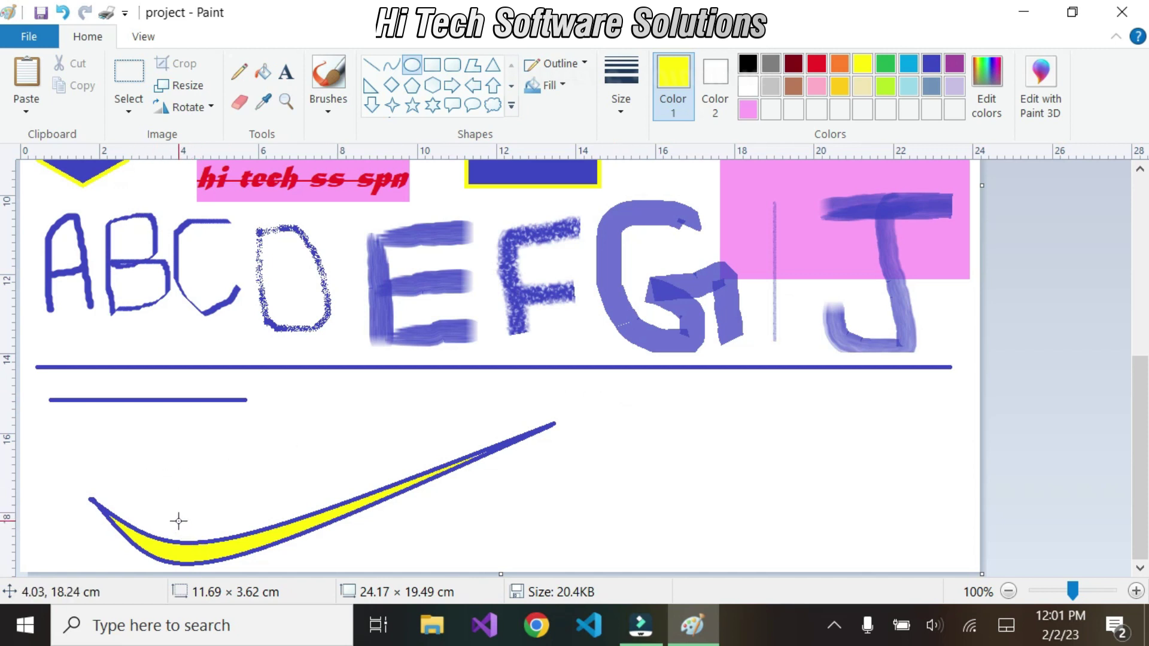
{"action": "left_click_drag", "start_coordinate": [152, 478], "coordinate": [234, 540]}
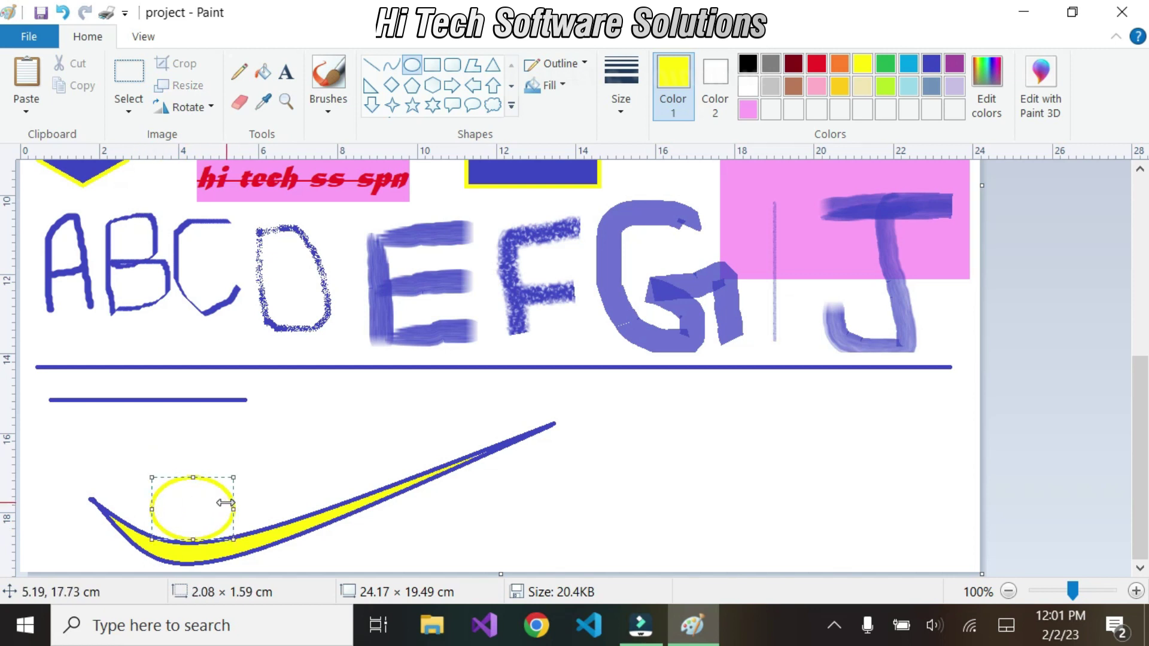
{"action": "left_click", "coordinate": [754, 67]}
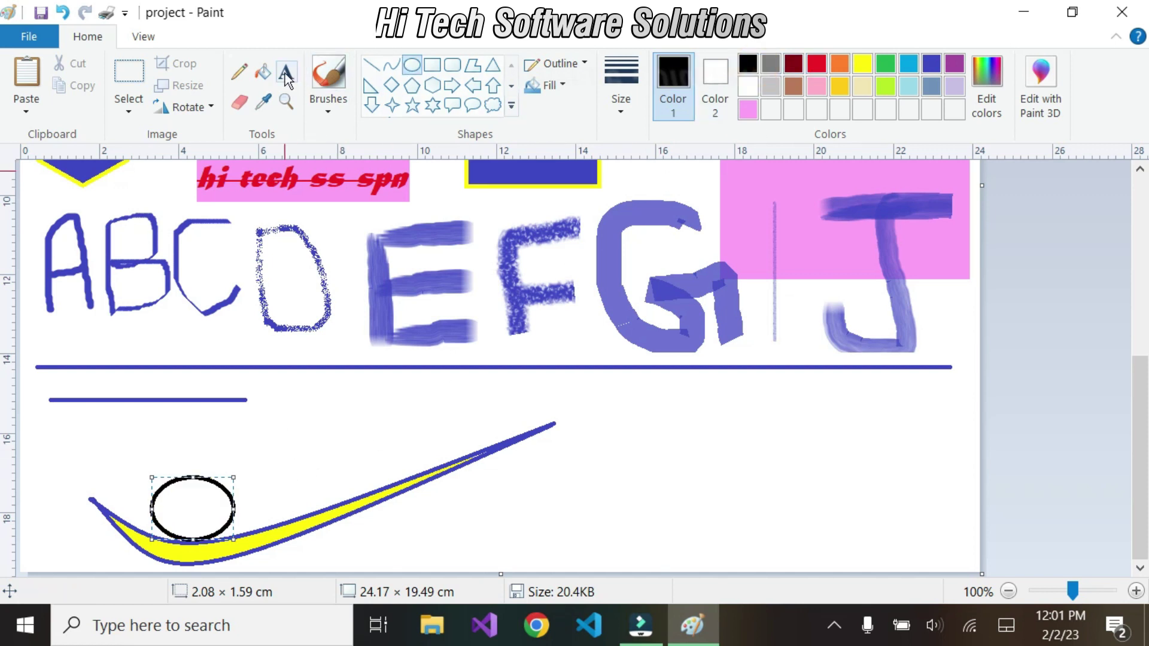
{"action": "left_click", "coordinate": [263, 72]}
{"action": "left_click", "coordinate": [928, 64]}
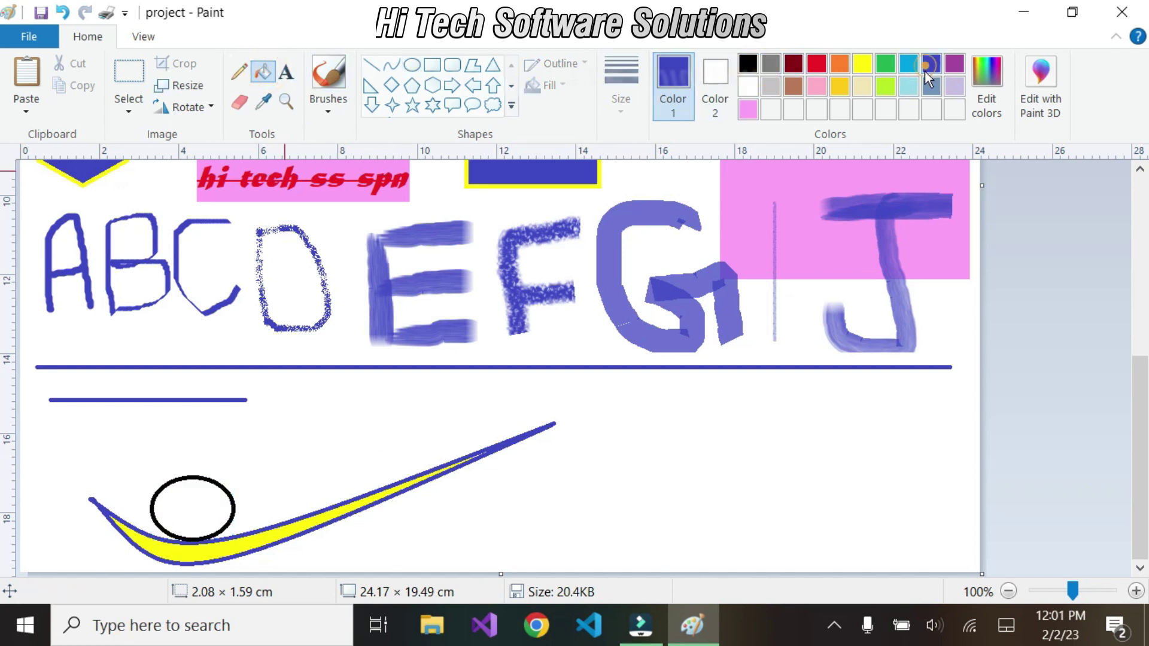
{"action": "left_click", "coordinate": [193, 516]}
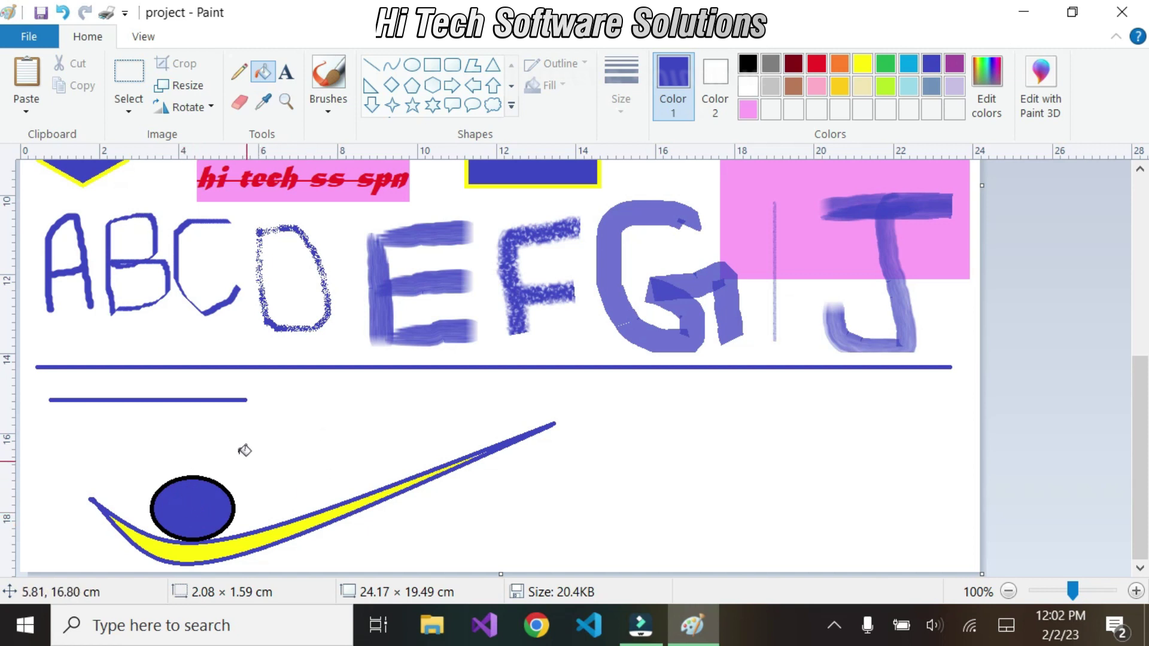
Step: Draw an indigo rectangle around the crescent and ellipse, adjusting its edges to about 12.5 × 3.7 cm
{"action": "left_click", "coordinate": [432, 66]}
{"action": "left_click_drag", "start_coordinate": [126, 424], "coordinate": [571, 545]}
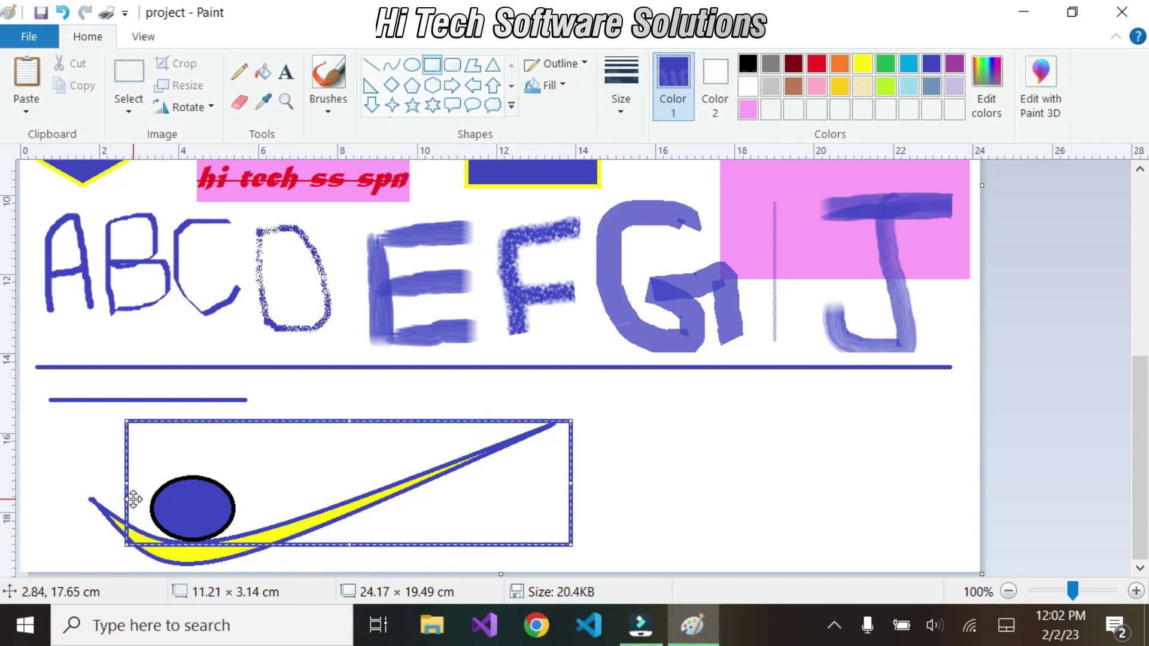
{"action": "left_click_drag", "start_coordinate": [127, 483], "coordinate": [73, 482]}
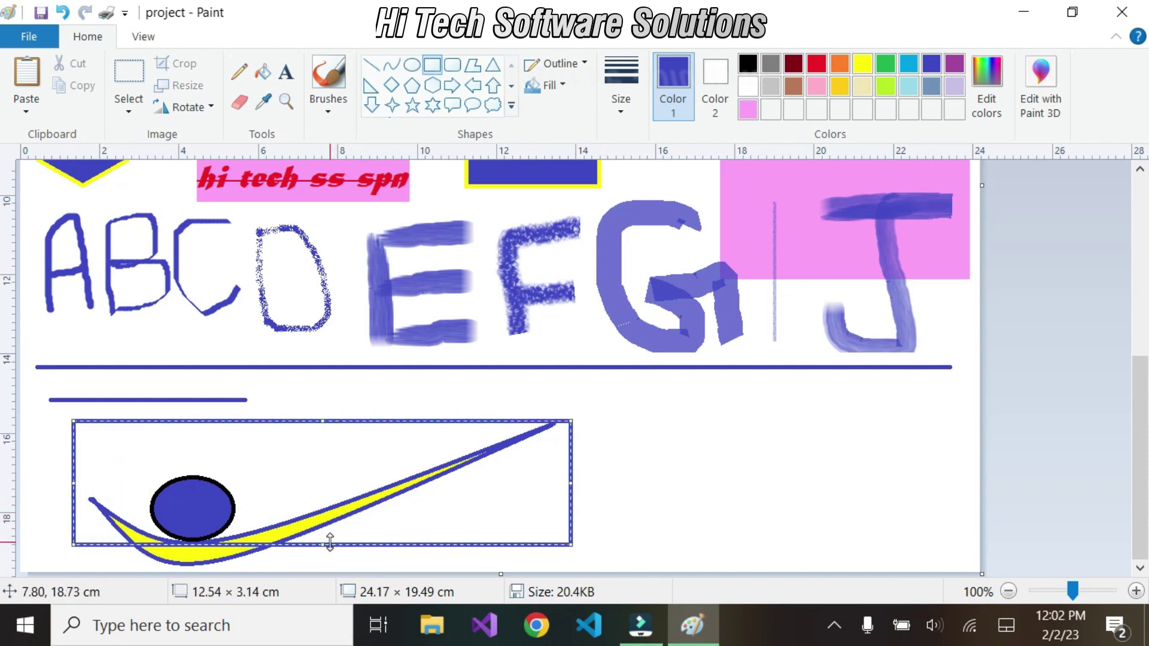
{"action": "left_click_drag", "start_coordinate": [321, 543], "coordinate": [330, 567]}
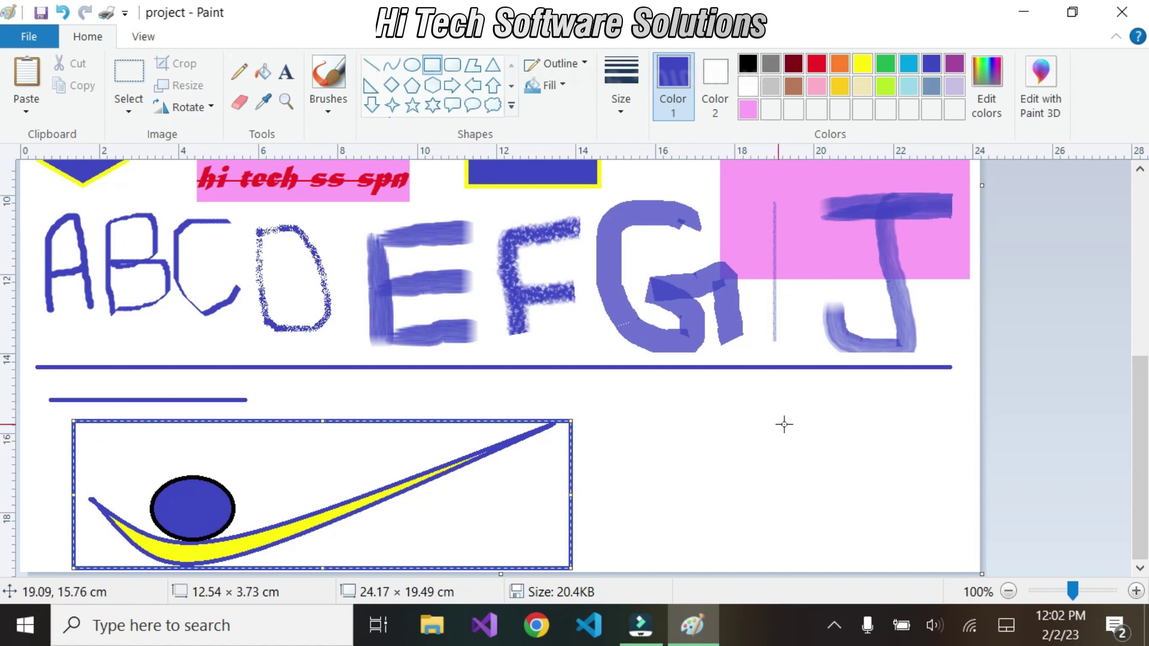
{"action": "left_click", "coordinate": [685, 426]}
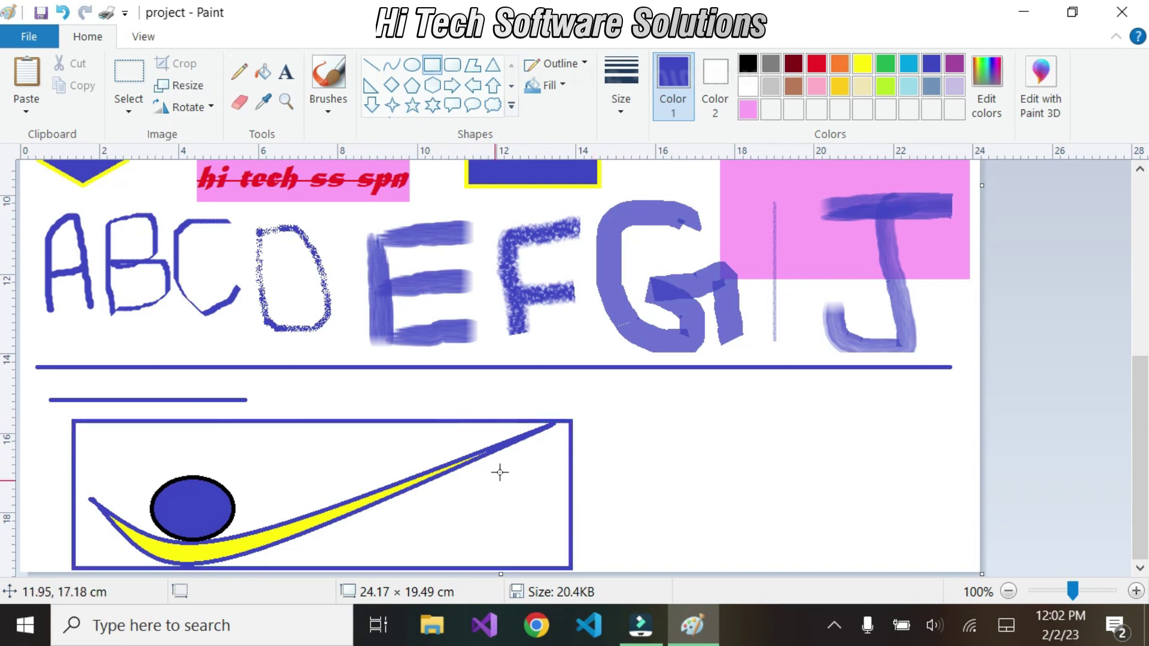
Step: Draw a second rectangle about 5.7 × 1.8 cm against the first one's right edge and undo it
{"action": "left_click_drag", "start_coordinate": [571, 493], "coordinate": [795, 421]}
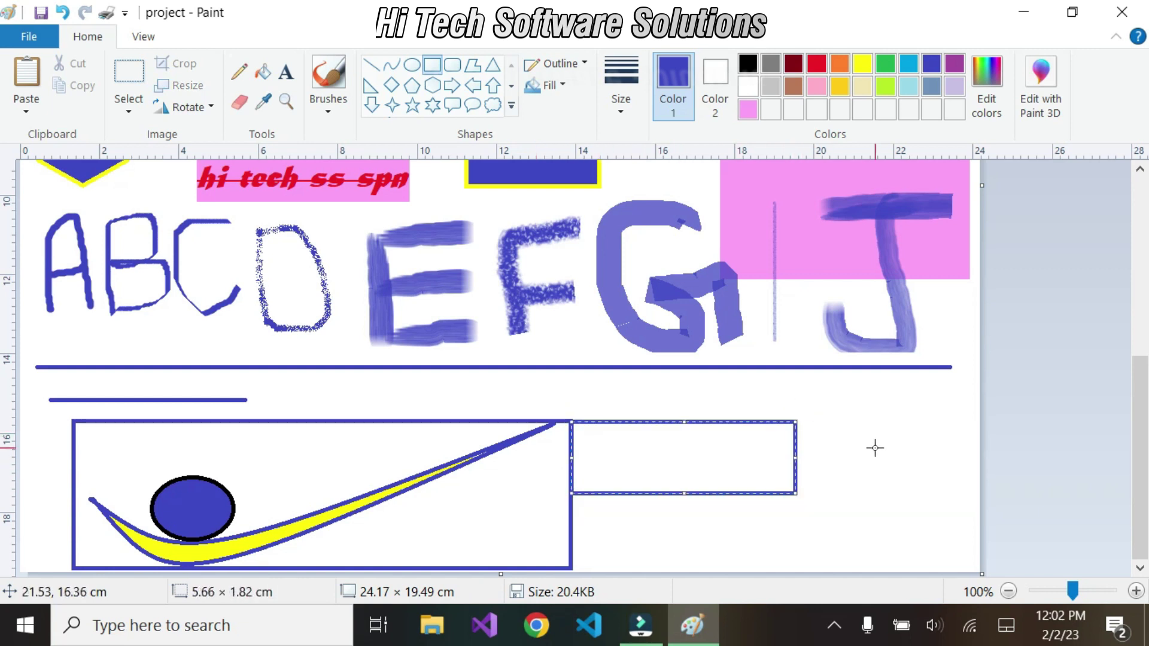
{"action": "key", "text": "ctrl+z"}
{"action": "scroll", "coordinate": [464, 99], "scroll_direction": "down", "scroll_amount": 1}
{"action": "scroll", "coordinate": [469, 89], "scroll_direction": "up", "scroll_amount": 1}
Step: Draw a heart about 4.4 × 4.0 cm beside the rectangle, with a red outline and red fill
{"action": "left_click", "coordinate": [511, 85]}
{"action": "left_click", "coordinate": [371, 108]}
{"action": "left_click_drag", "start_coordinate": [618, 402], "coordinate": [796, 562]}
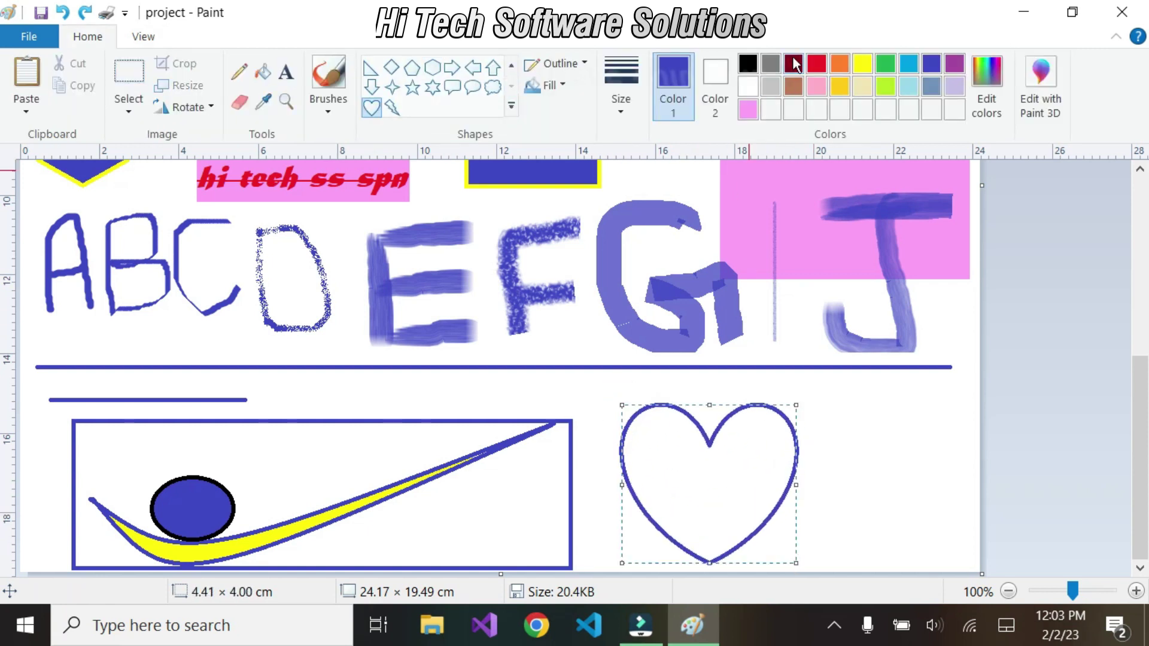
{"action": "left_click", "coordinate": [819, 63]}
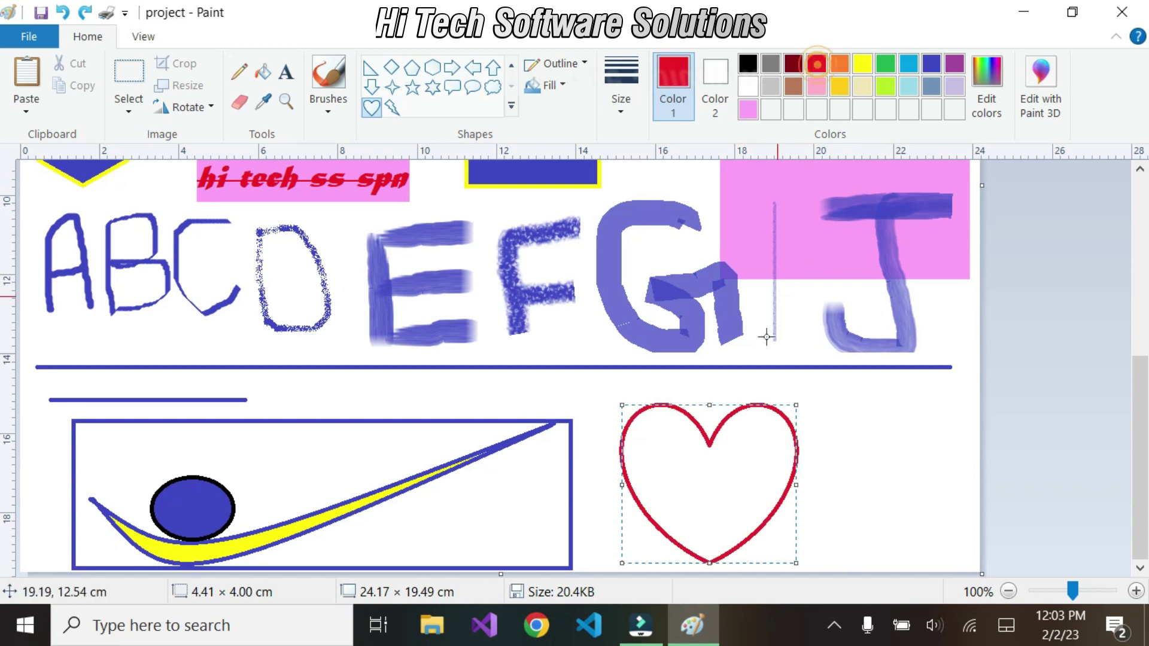
{"action": "left_click", "coordinate": [266, 70]}
{"action": "left_click", "coordinate": [687, 464]}
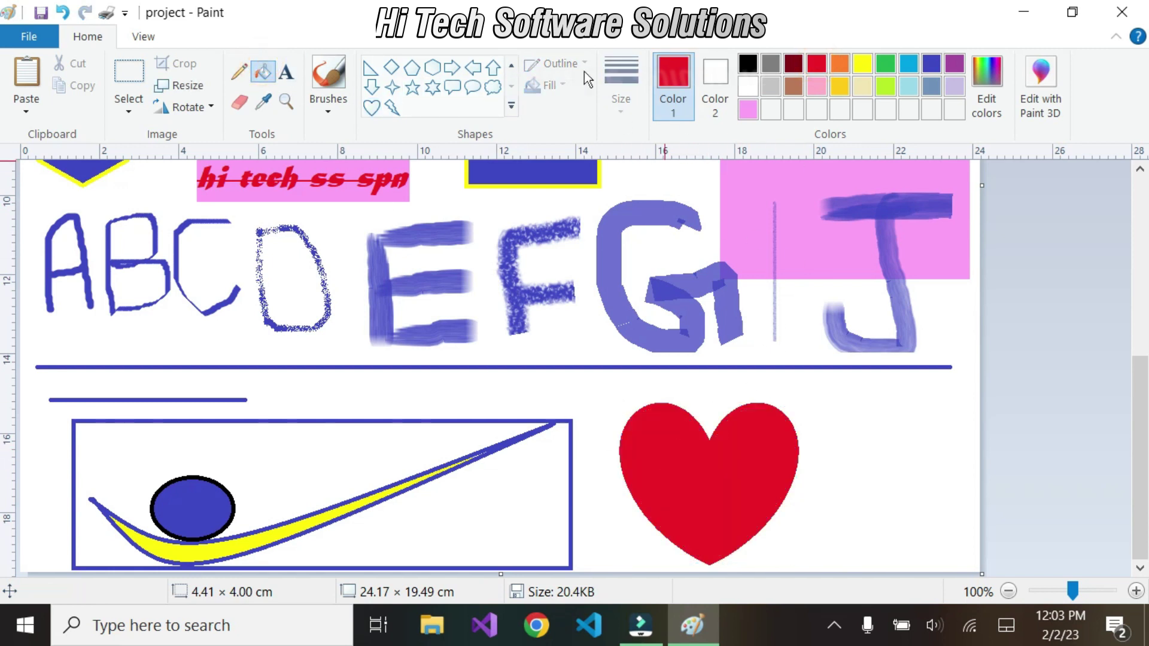
Step: Draw a larger heart around the red one and stretch its top and sides to about 5.6 × 5.2 cm
{"action": "left_click", "coordinate": [372, 108]}
{"action": "left_click_drag", "start_coordinate": [609, 392], "coordinate": [810, 580]}
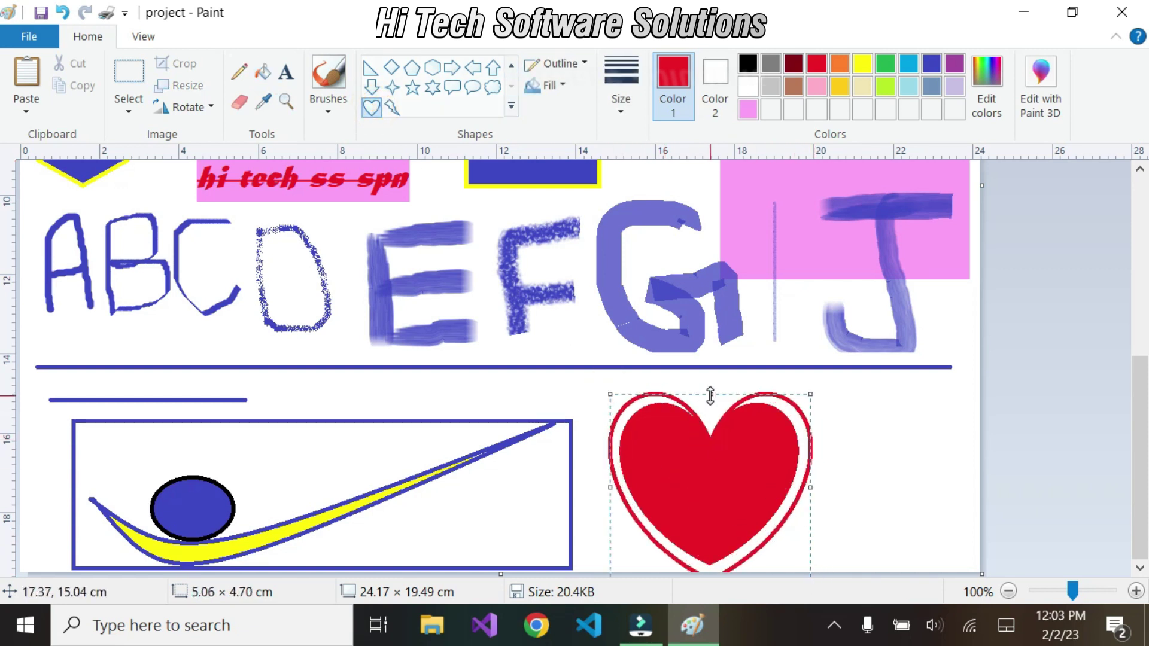
{"action": "left_click_drag", "start_coordinate": [710, 393], "coordinate": [710, 374]}
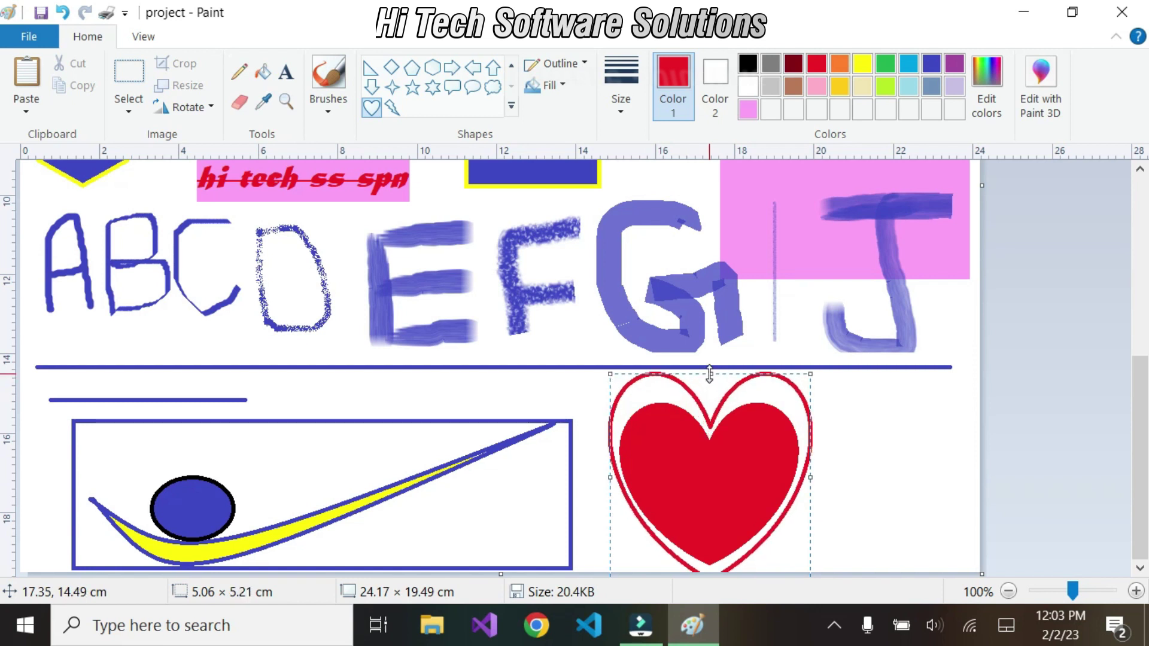
{"action": "left_click_drag", "start_coordinate": [607, 477], "coordinate": [600, 477]}
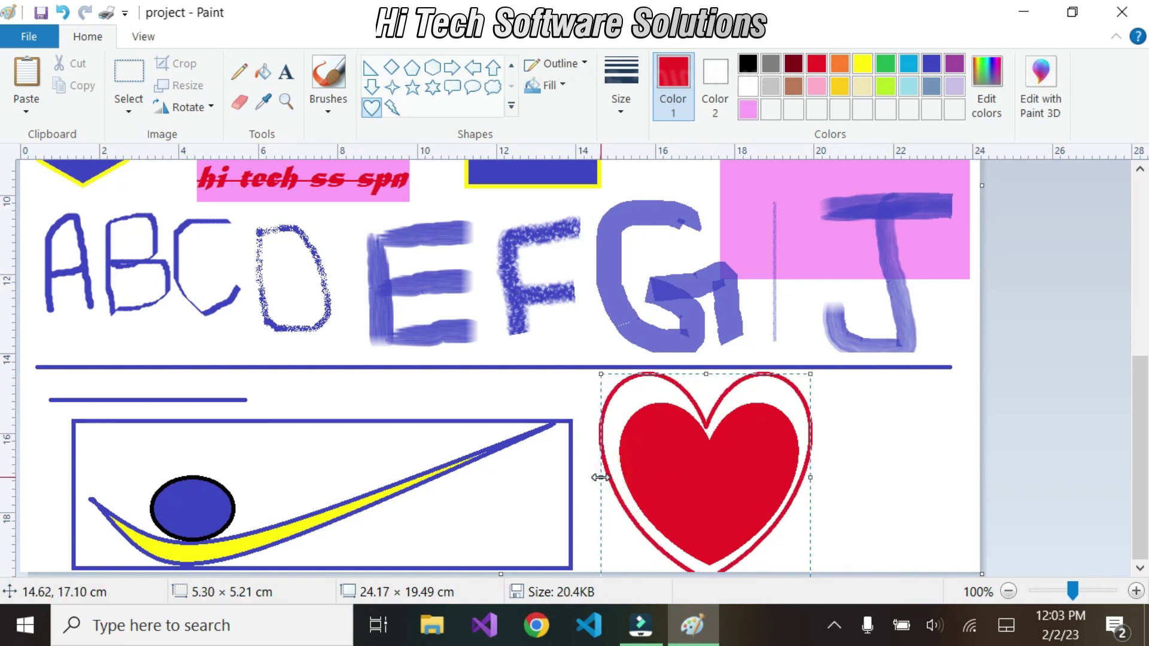
{"action": "left_click_drag", "start_coordinate": [810, 477], "coordinate": [822, 474]}
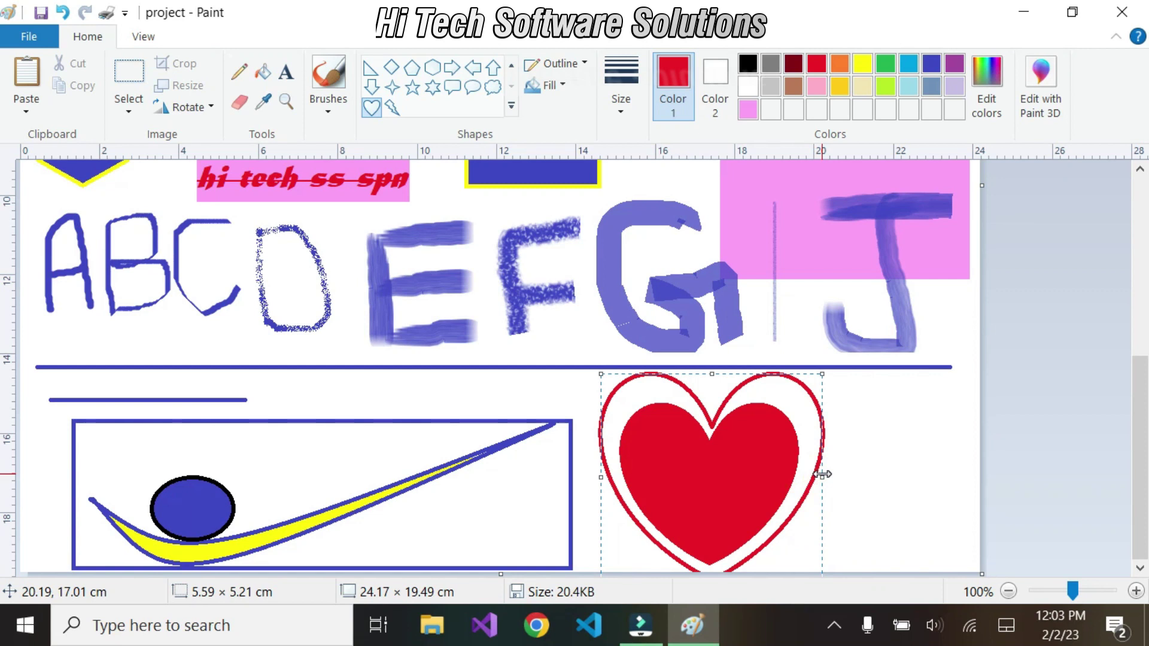
Step: Recolor the outer heart's outline turquoise and fill the gap around the red heart with turquoise
{"action": "left_click", "coordinate": [908, 63]}
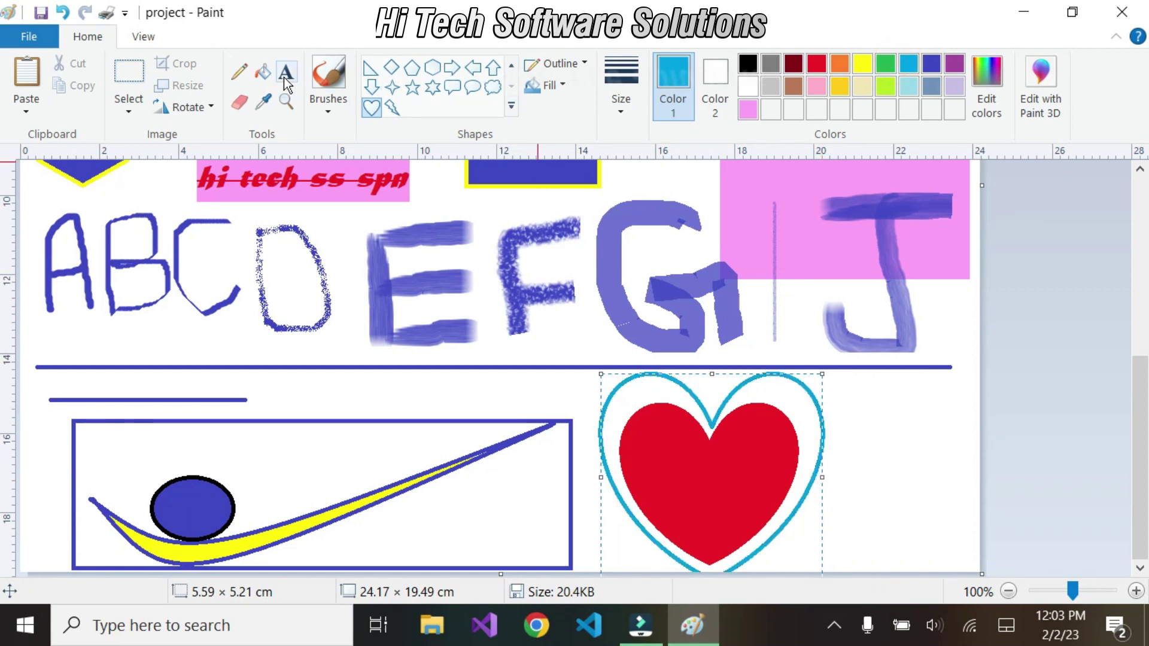
{"action": "left_click", "coordinate": [262, 71]}
{"action": "left_click", "coordinate": [688, 400]}
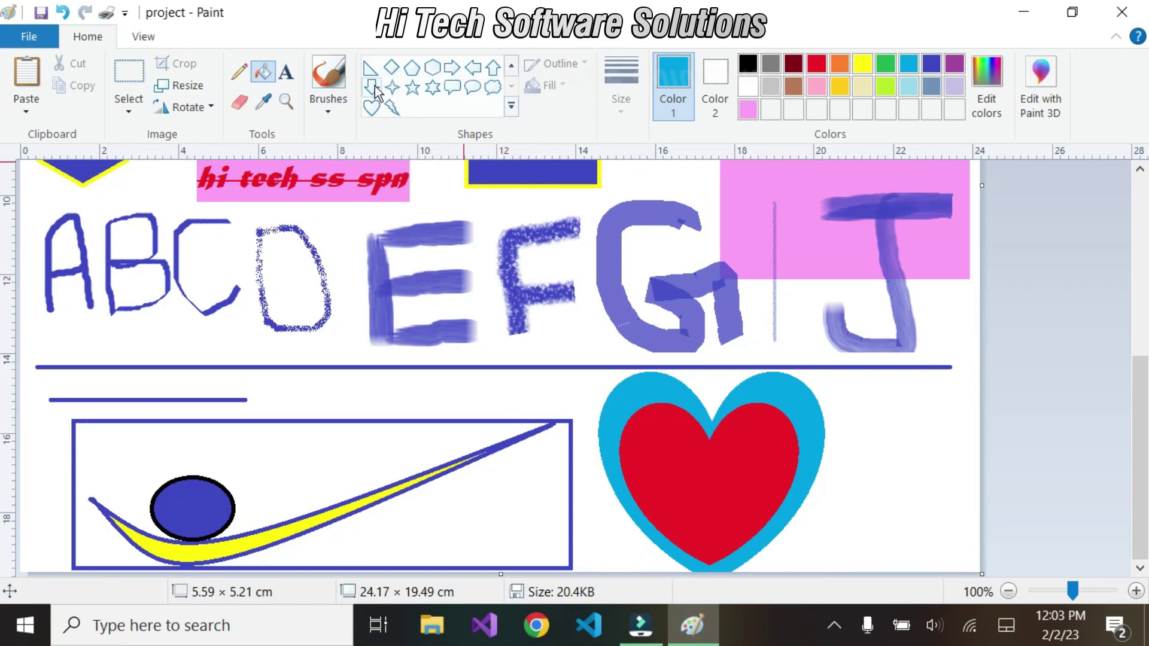
Step: Draw a turquoise diamond about 2.3 × 2.1 cm inside the rectangle above the crescent, with a solid color outline
{"action": "left_click", "coordinate": [391, 67]}
{"action": "left_click_drag", "start_coordinate": [268, 425], "coordinate": [358, 506]}
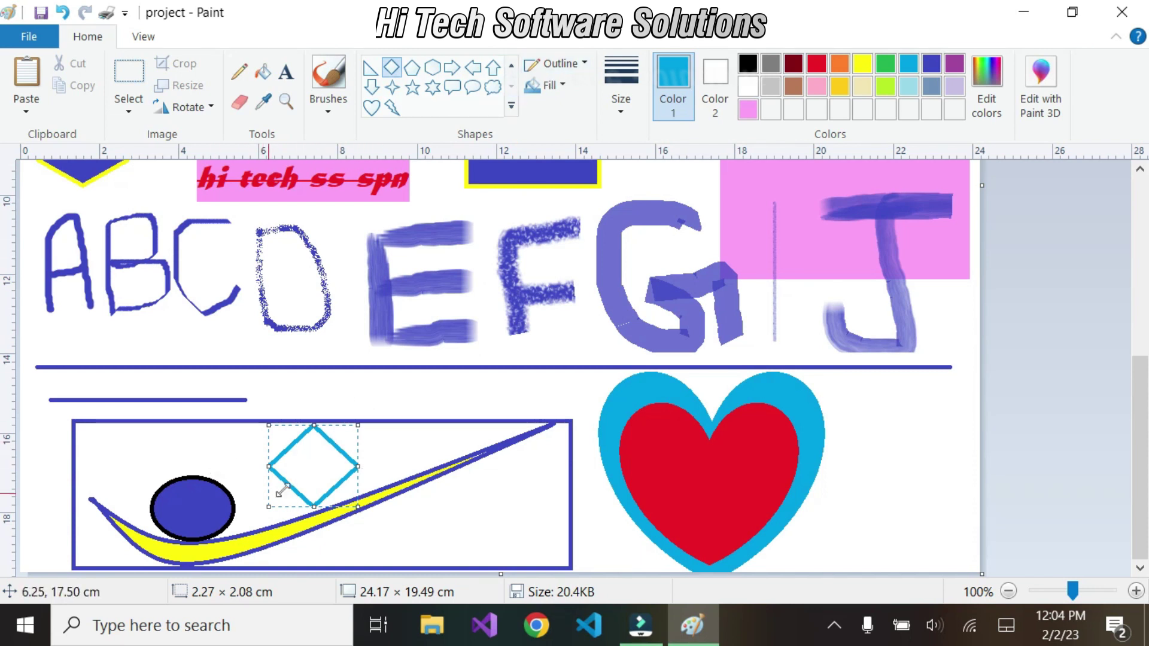
{"action": "left_click", "coordinate": [583, 62]}
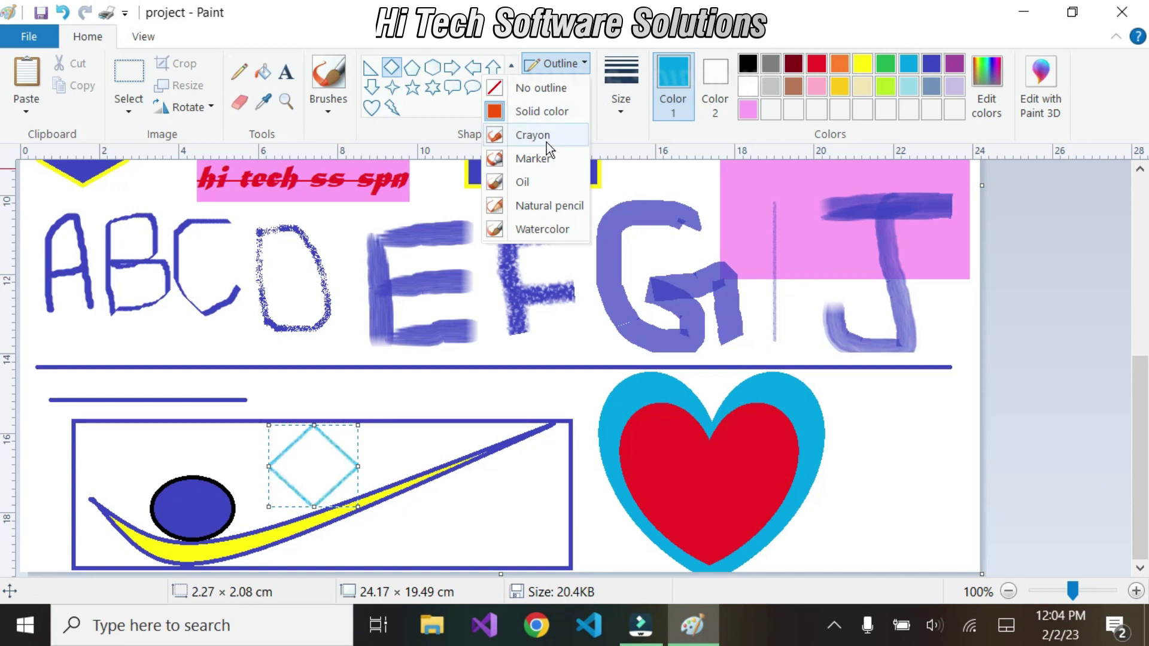
{"action": "left_click", "coordinate": [529, 112]}
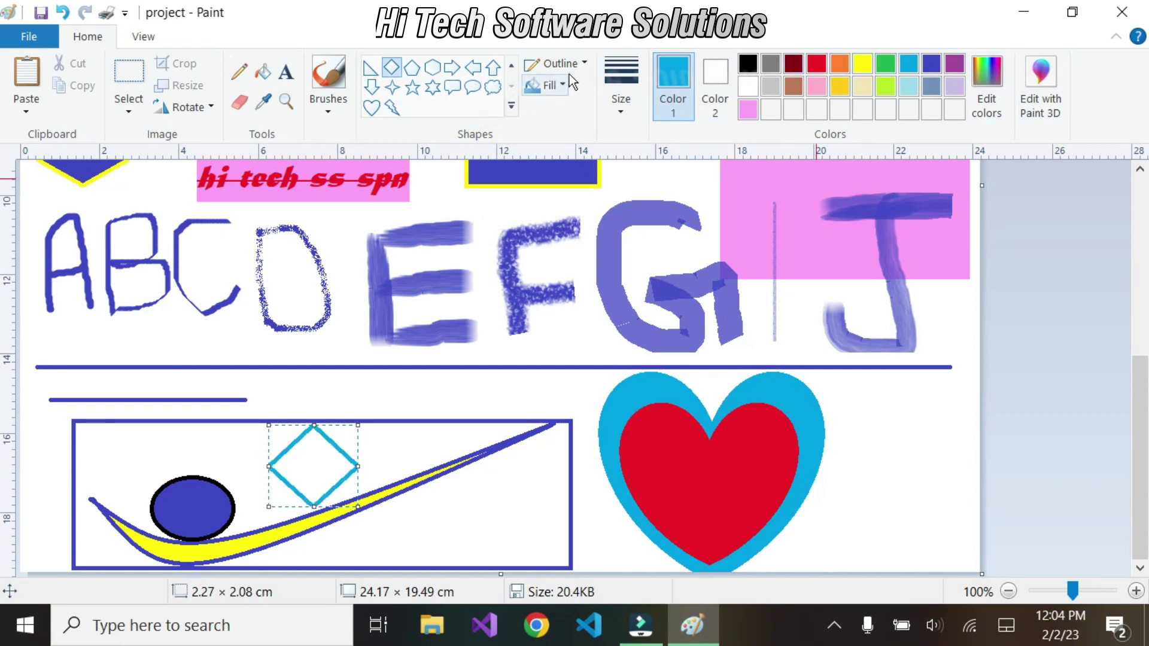
Step: Keep the diamond's outline as solid color, try several palette colors on it, and settle on indigo
{"action": "left_click", "coordinate": [584, 64]}
{"action": "left_click", "coordinate": [540, 117]}
{"action": "left_click", "coordinate": [891, 90]}
{"action": "left_click", "coordinate": [862, 88]}
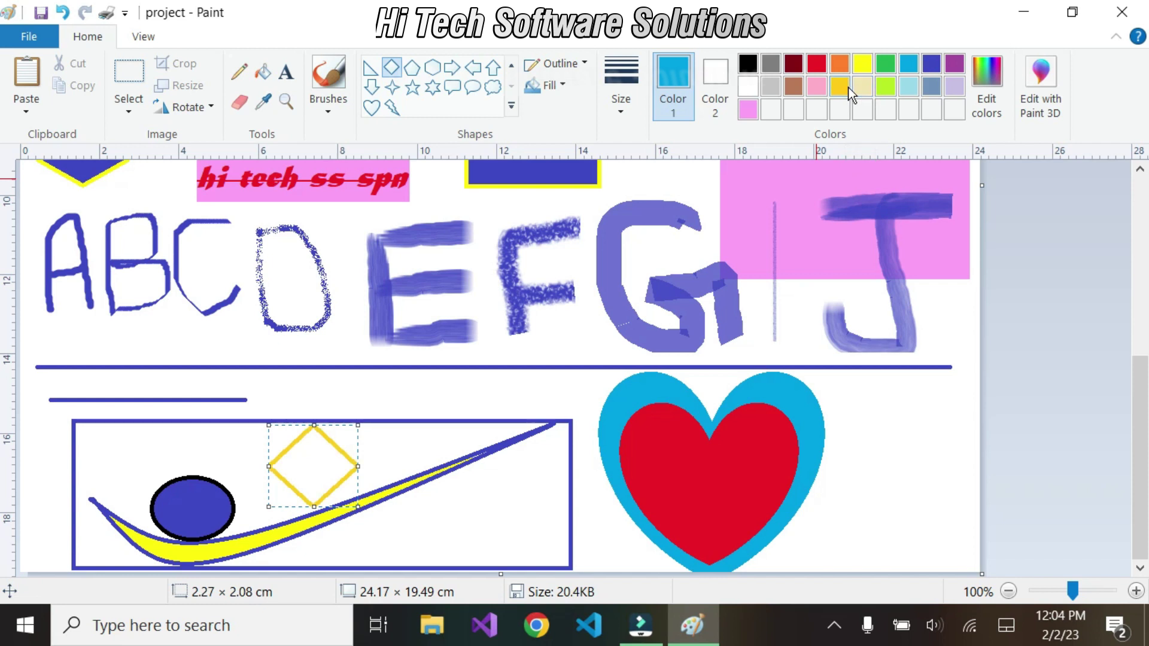
{"action": "left_click", "coordinate": [861, 64]}
{"action": "left_click", "coordinate": [885, 63]}
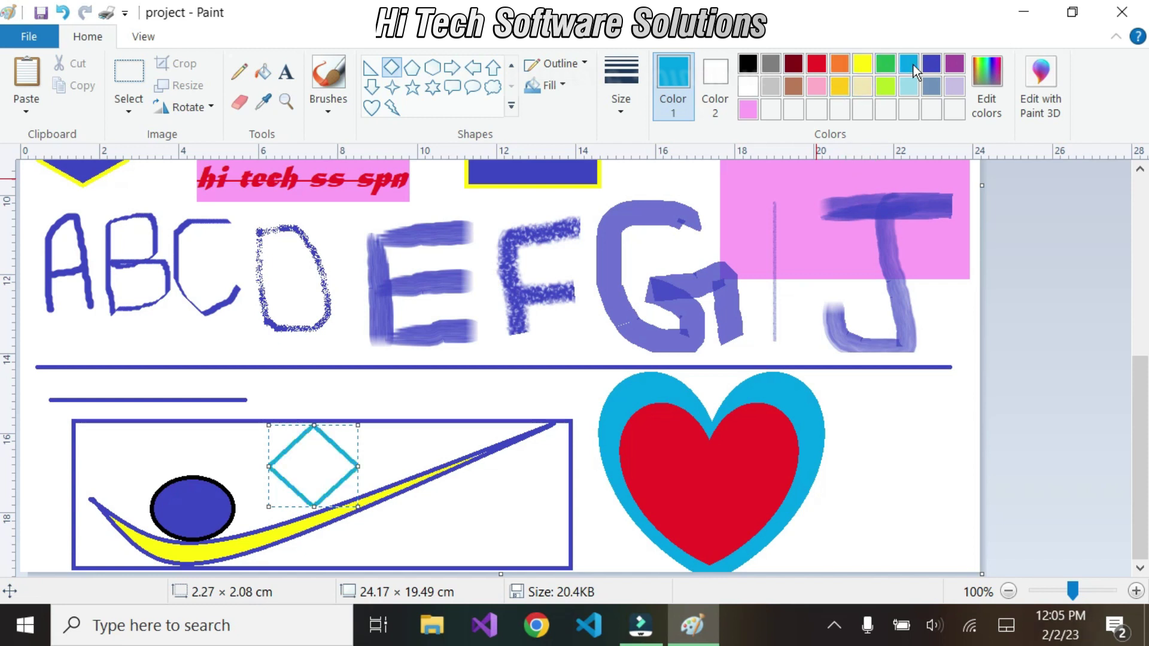
{"action": "left_click", "coordinate": [931, 63]}
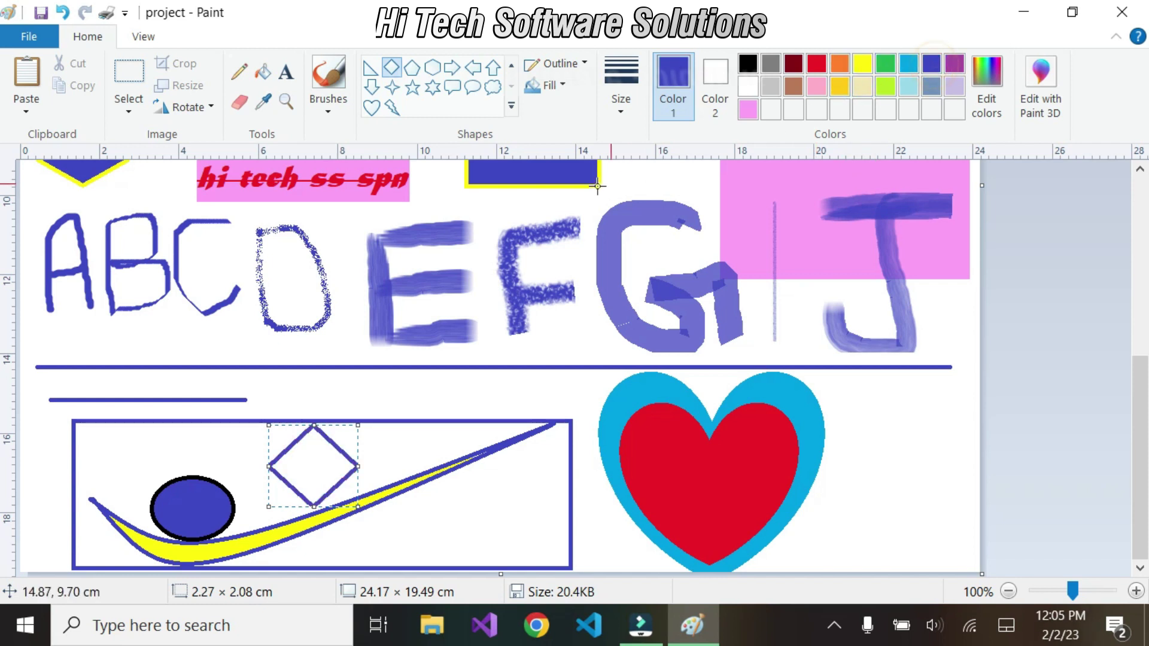
Step: Apply the Crayon outline style to the indigo diamond
{"action": "left_click", "coordinate": [584, 63]}
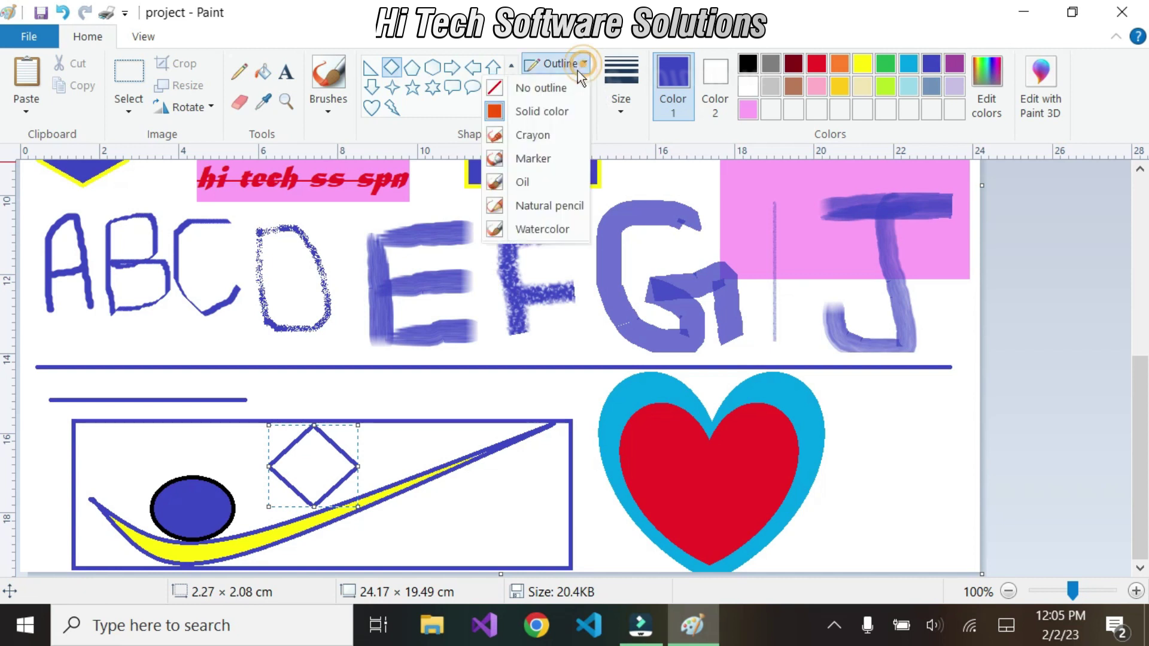
{"action": "left_click", "coordinate": [534, 137]}
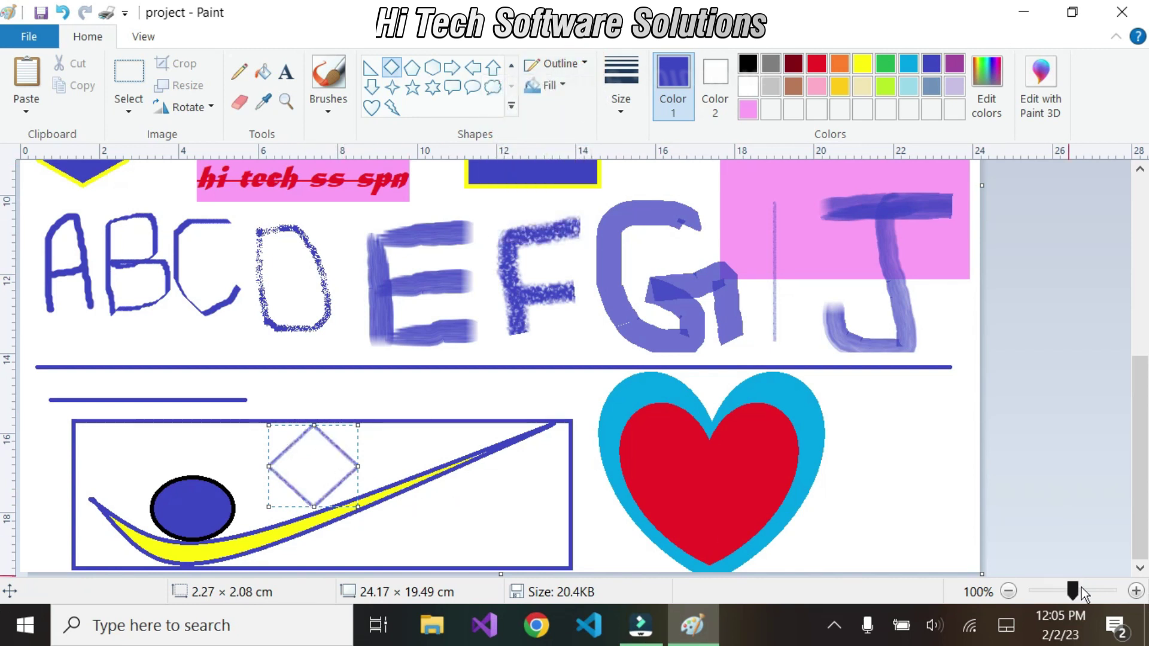
{"action": "left_click", "coordinate": [1099, 592]}
{"action": "scroll", "coordinate": [674, 490], "scroll_direction": "down", "scroll_amount": 6}
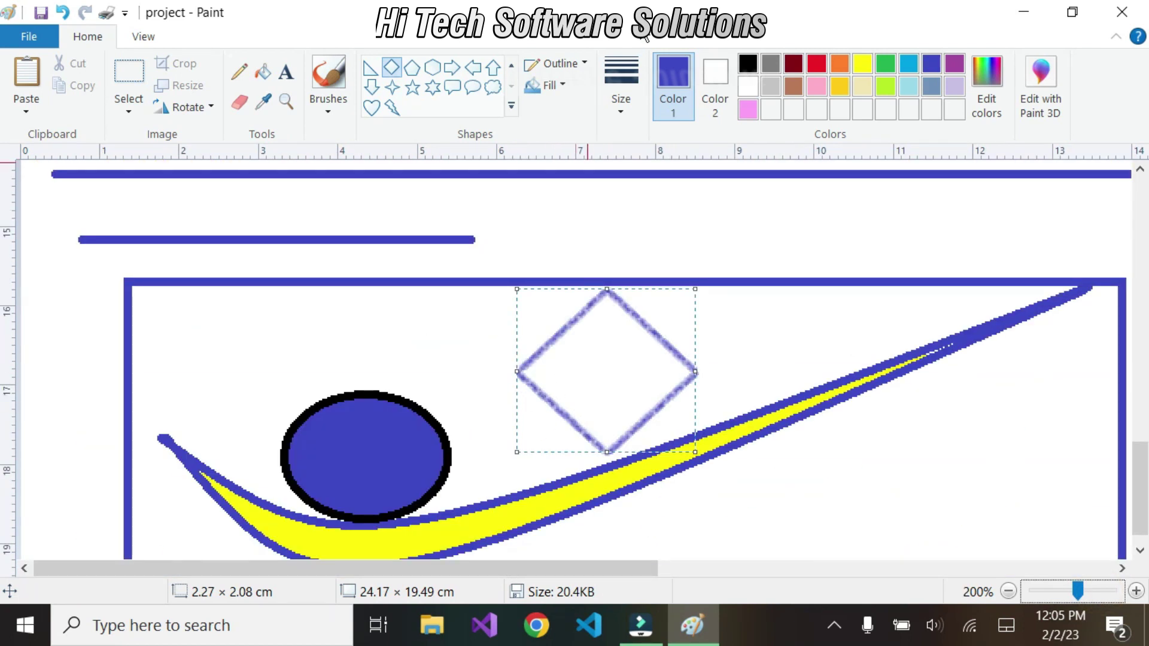
Step: Keep the Crayon outline on the indigo diamond and fill its interior with green
{"action": "left_click", "coordinate": [563, 64]}
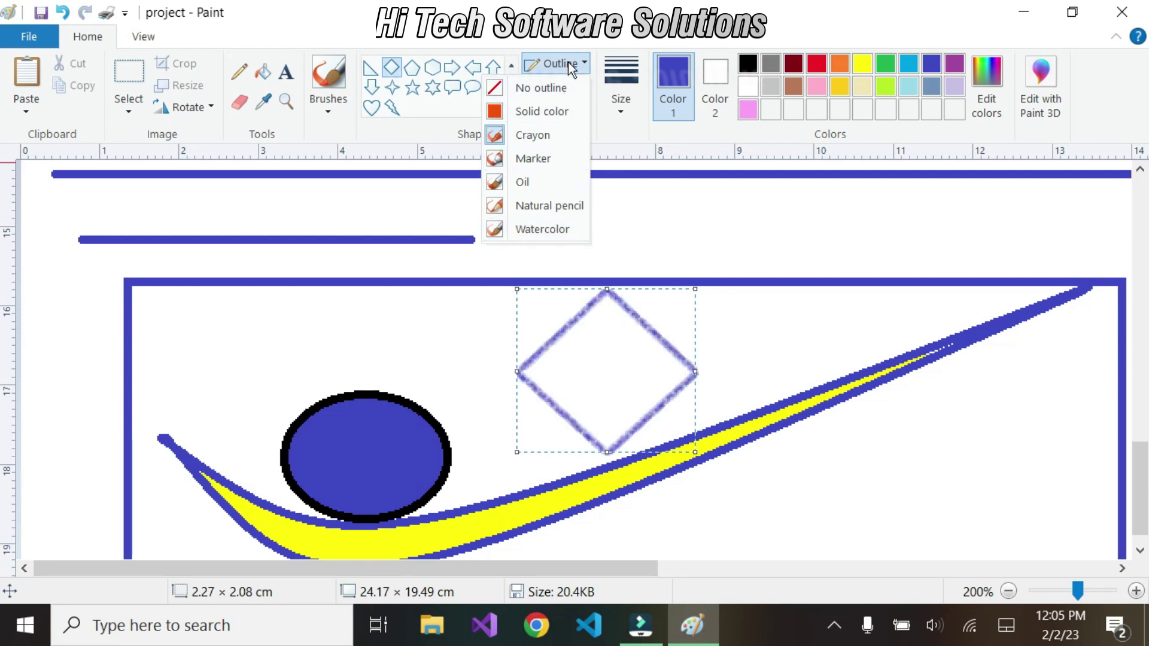
{"action": "left_click", "coordinate": [605, 366]}
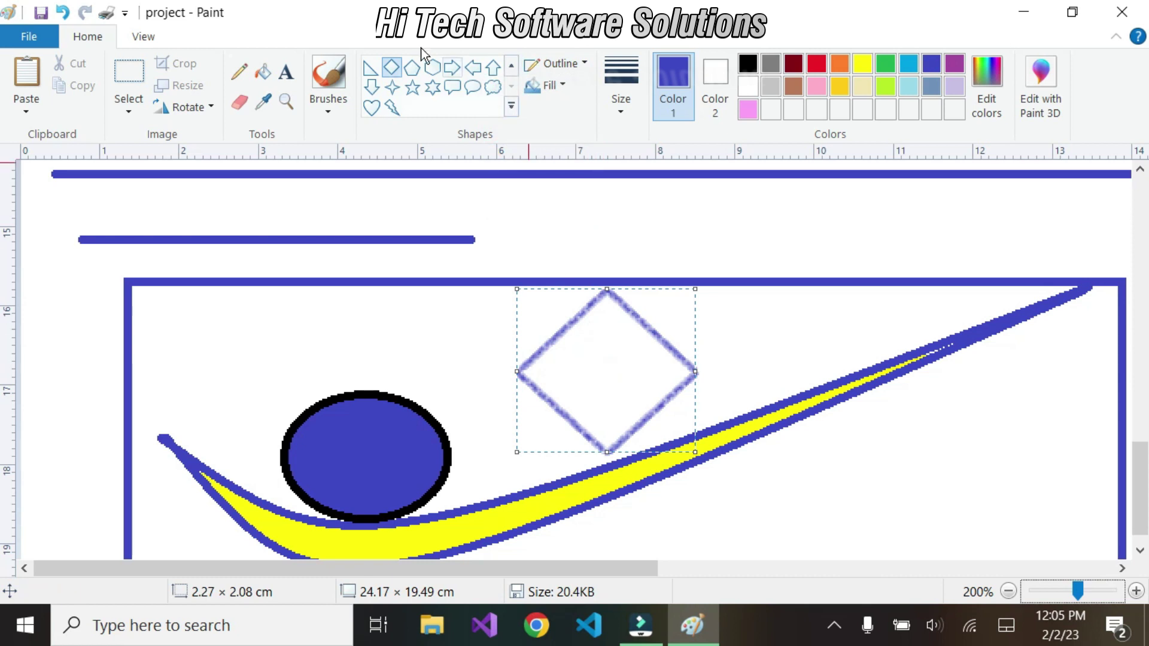
{"action": "left_click", "coordinate": [265, 71]}
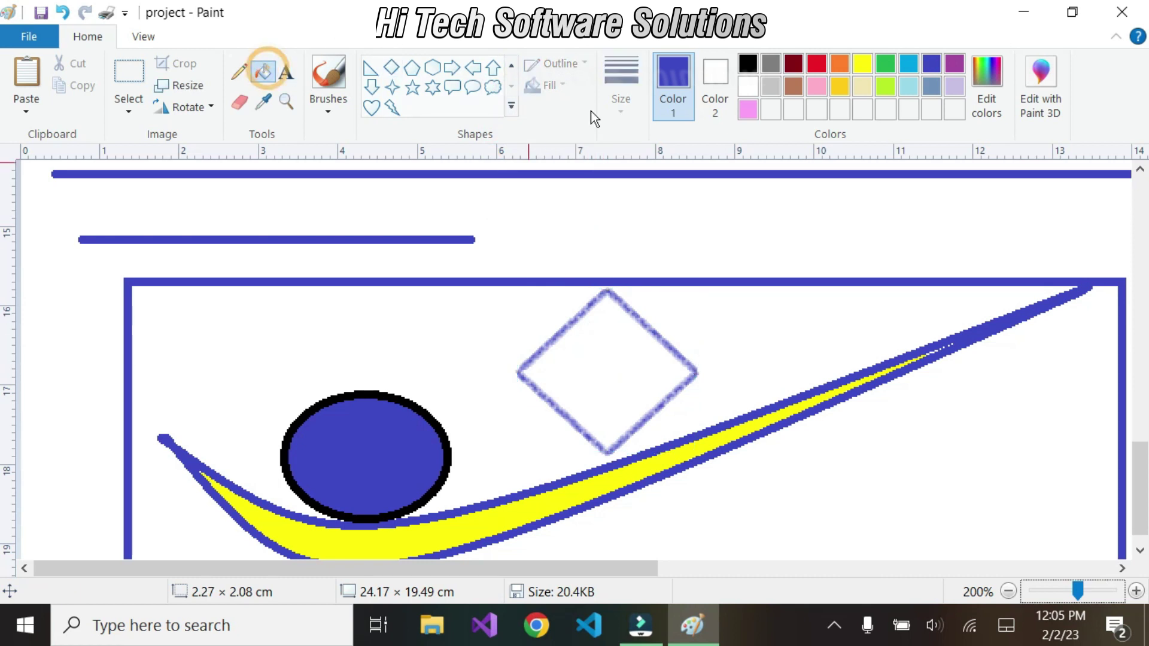
{"action": "left_click", "coordinate": [883, 64]}
{"action": "left_click", "coordinate": [637, 352]}
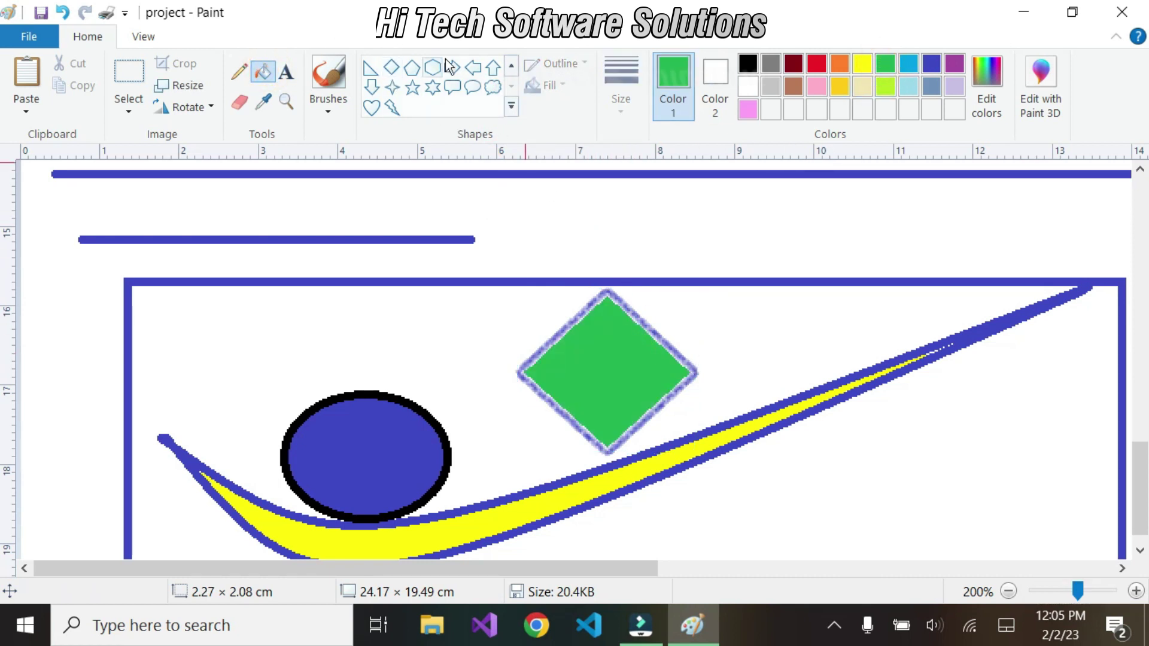
Step: Undo the diamond's green fill and remove the indigo diamond from the rectangle above the crescent
{"action": "left_click", "coordinate": [134, 68]}
{"action": "left_click_drag", "start_coordinate": [491, 289], "coordinate": [706, 467]}
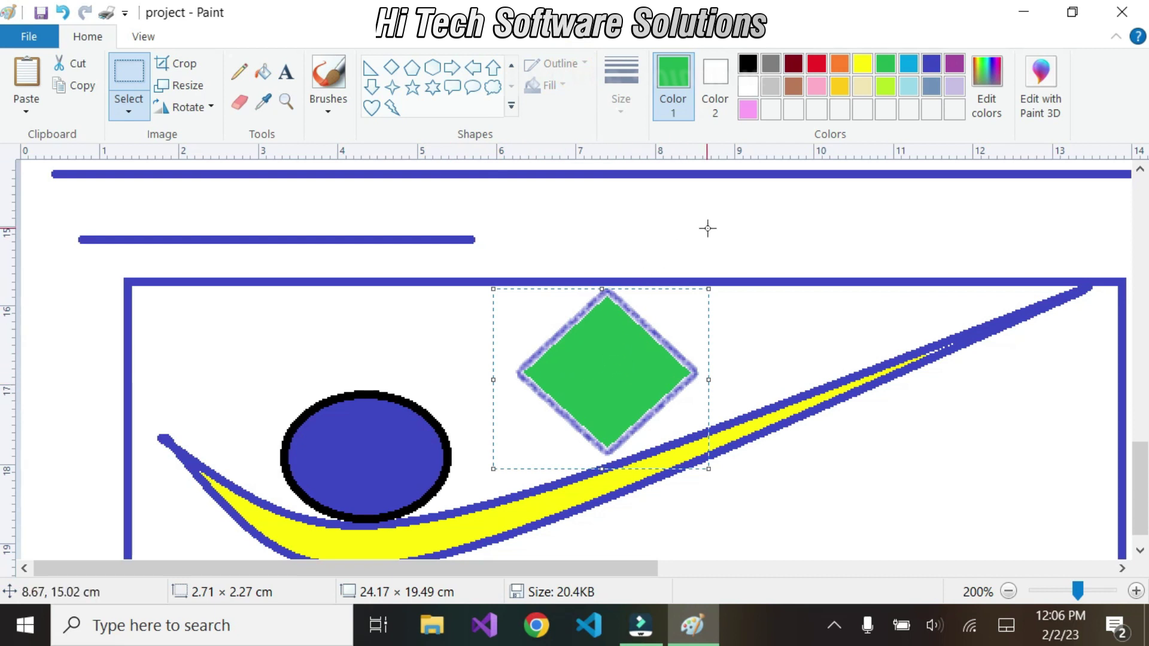
{"action": "key", "text": "ctrl+z"}
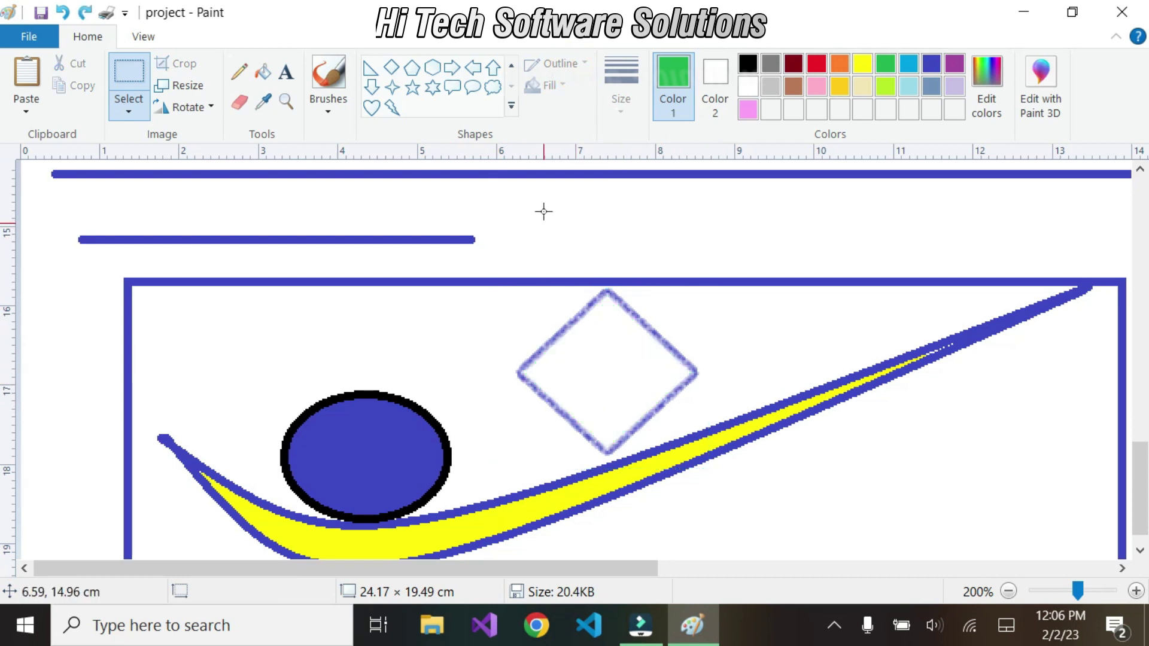
{"action": "left_click", "coordinate": [391, 67]}
{"action": "left_click_drag", "start_coordinate": [531, 204], "coordinate": [563, 246]}
{"action": "key", "text": "ctrl+z"}
{"action": "key", "text": "ctrl+z"}
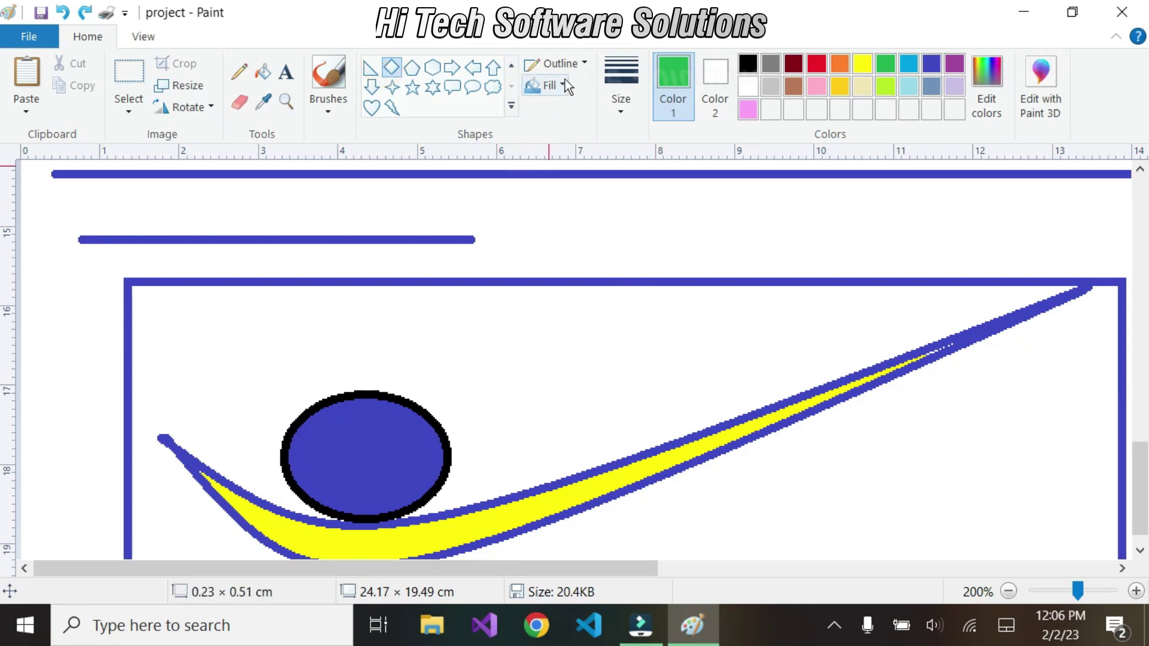
Step: Draw a green diamond about 1.7 × 1.4 cm inside the rectangle above the crescent, and give it a solid color outline
{"action": "left_click", "coordinate": [391, 67]}
{"action": "left_click_drag", "start_coordinate": [507, 331], "coordinate": [638, 442]}
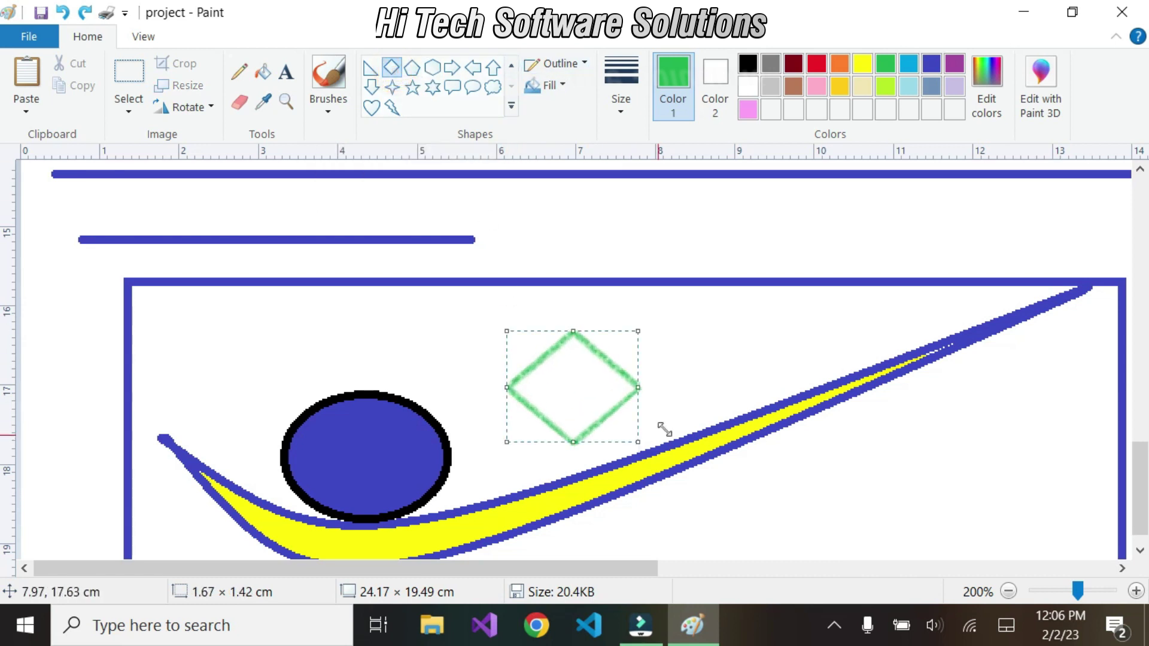
{"action": "left_click", "coordinate": [564, 67]}
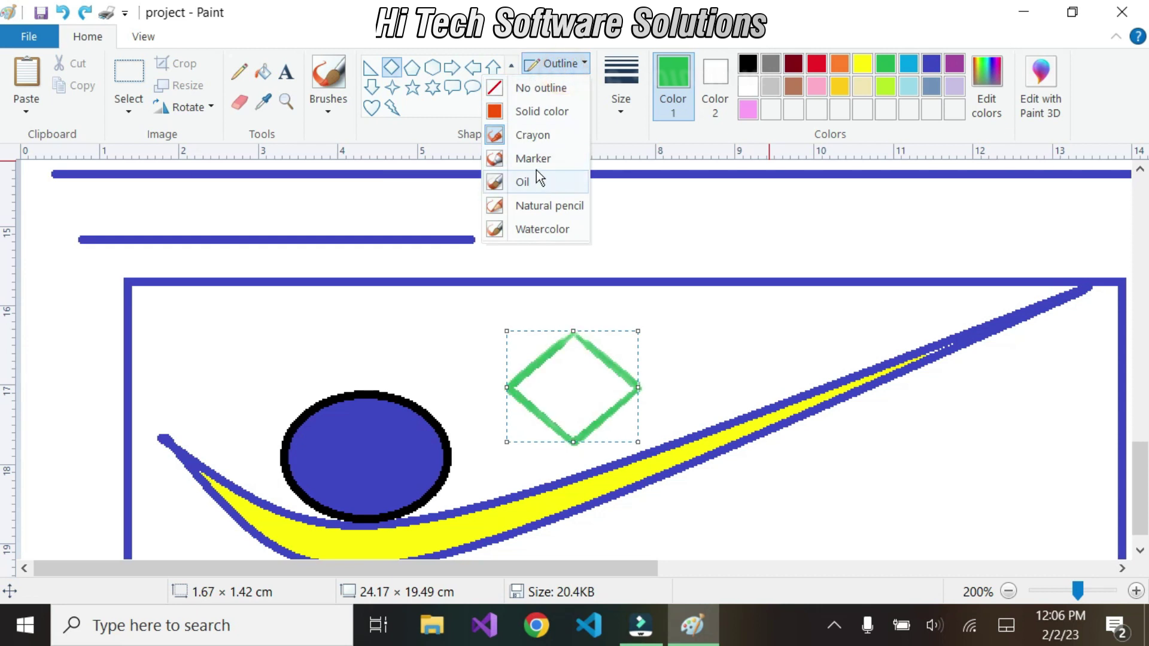
{"action": "left_click", "coordinate": [536, 113]}
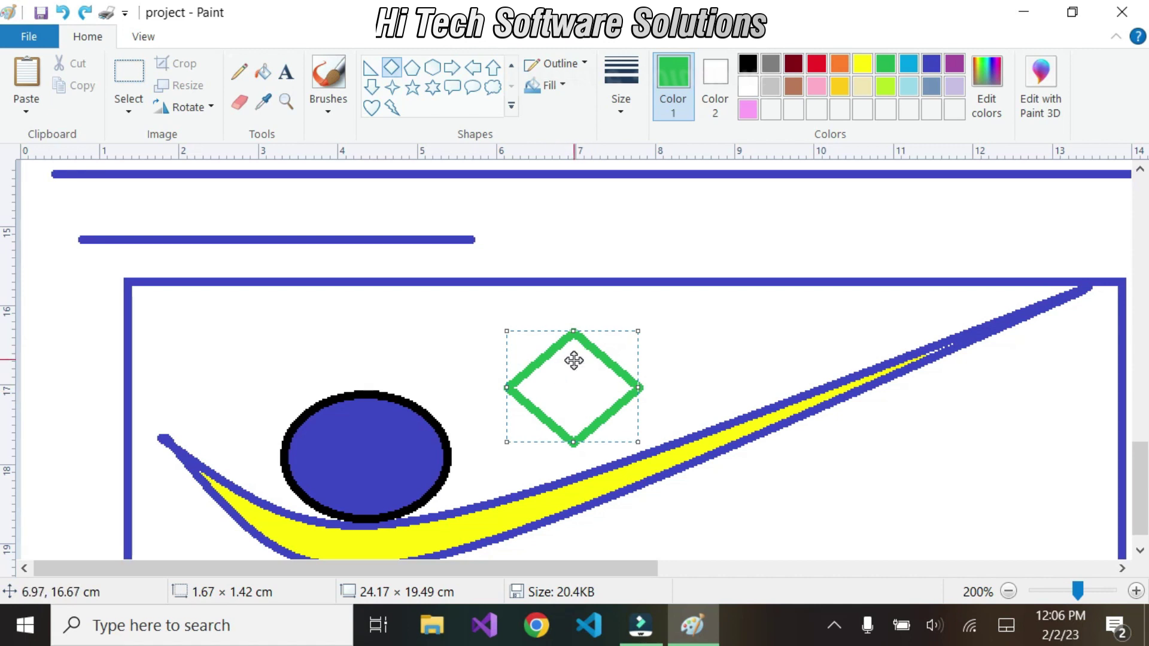
Step: Apply a Crayon fill to the green diamond and set Color 2 to yellow for the fill
{"action": "left_click", "coordinate": [554, 87]}
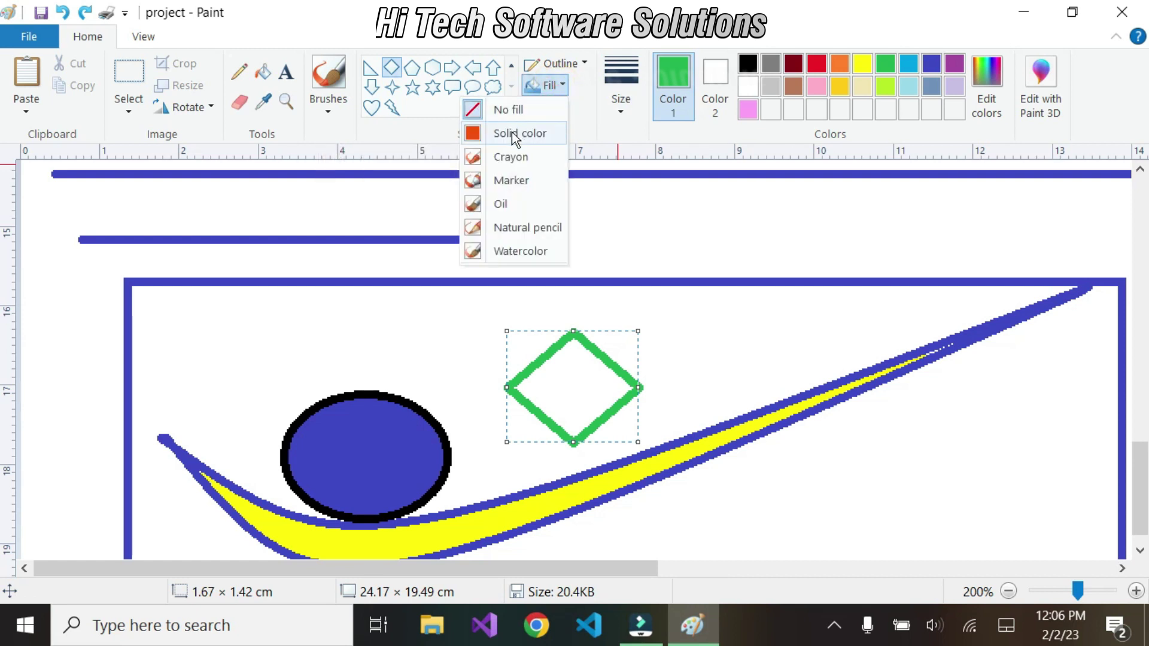
{"action": "left_click", "coordinate": [502, 158]}
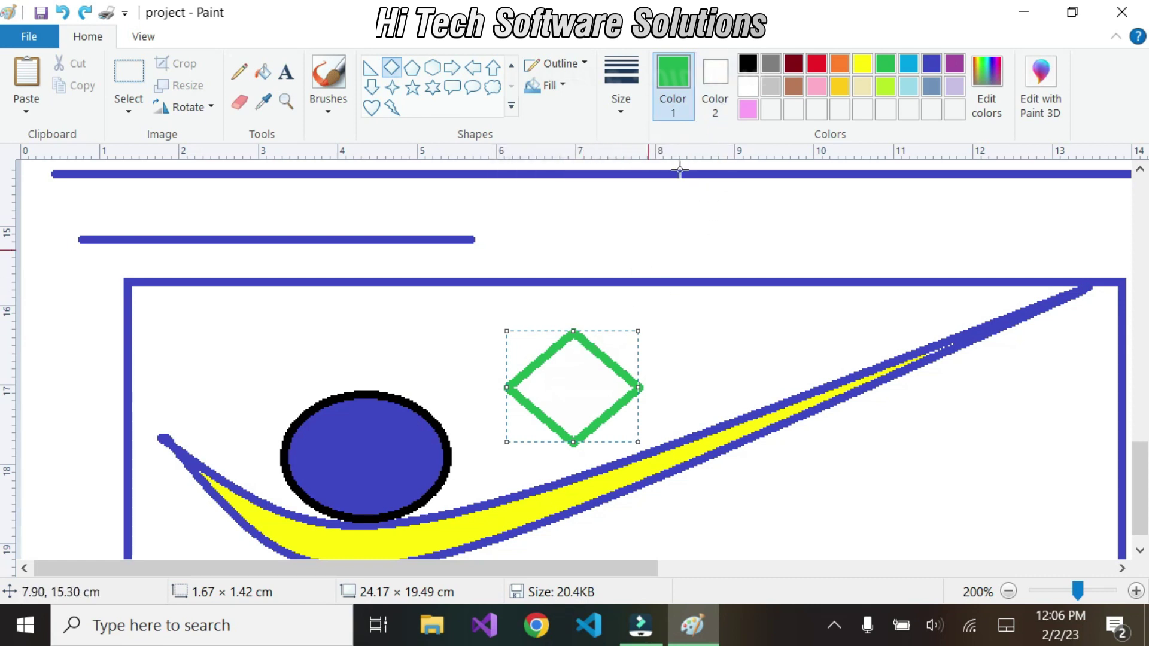
{"action": "left_click", "coordinate": [709, 81]}
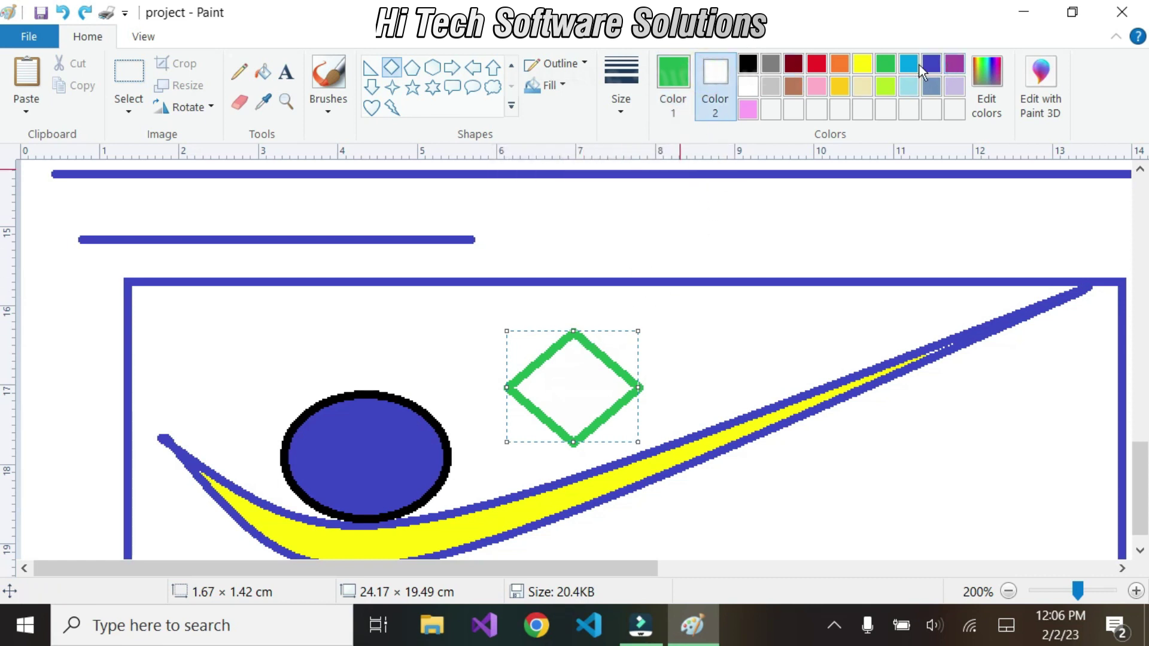
{"action": "left_click", "coordinate": [866, 66]}
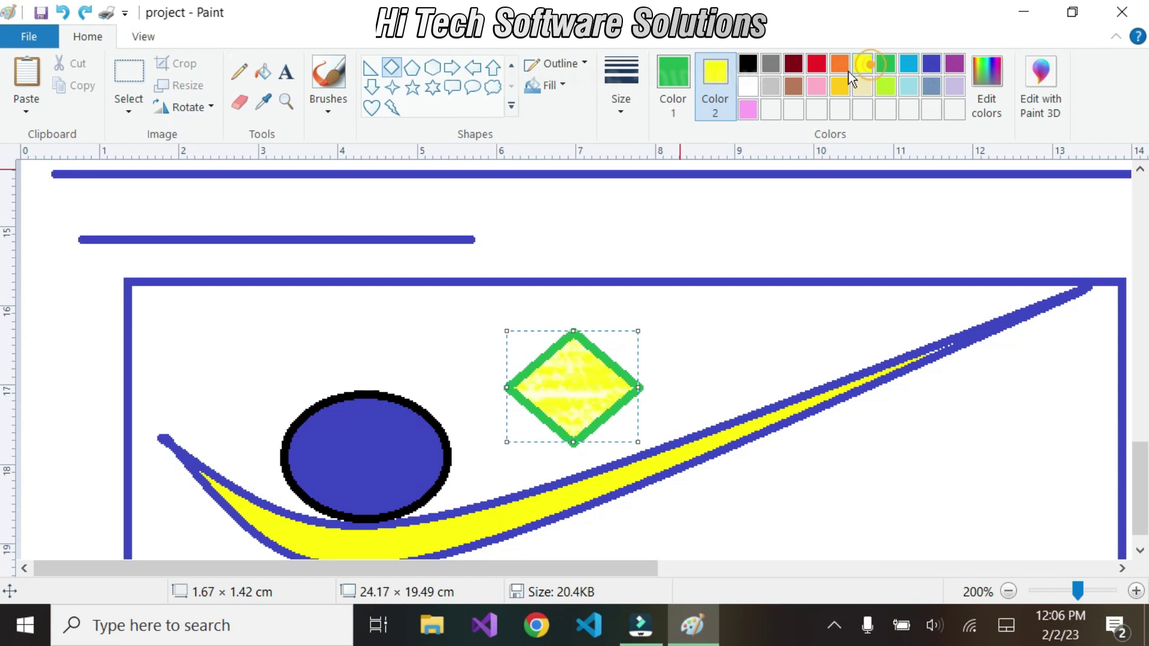
Step: Show the fill styles and the available line thicknesses for the yellow-filled diamond
{"action": "left_click", "coordinate": [565, 85]}
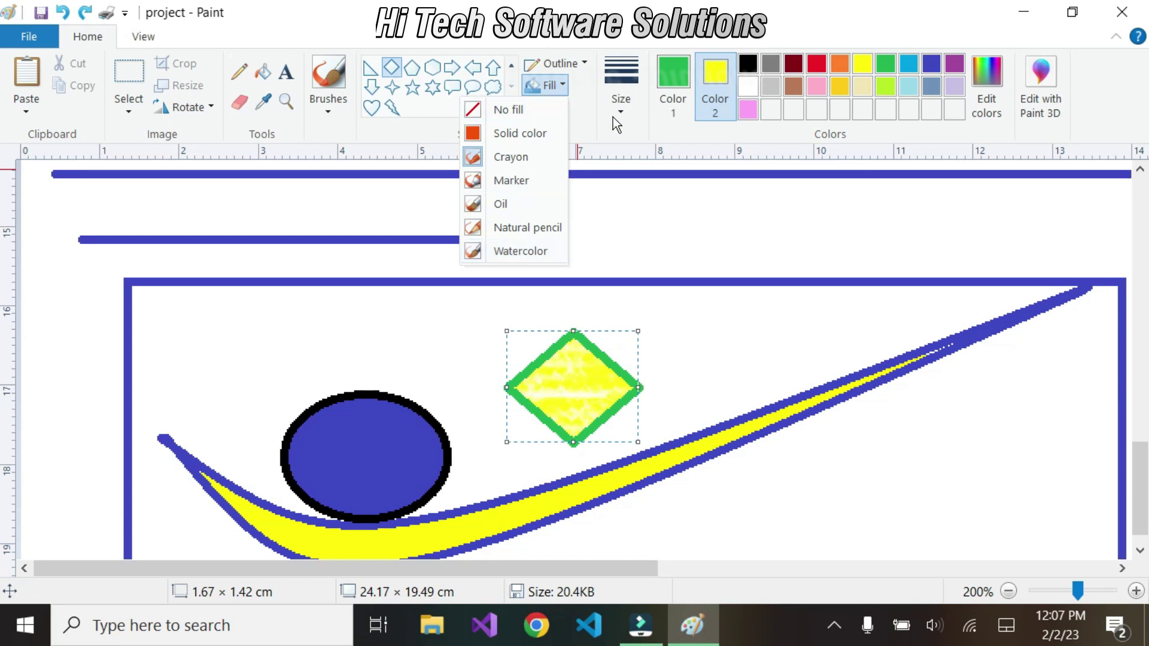
{"action": "left_click", "coordinate": [628, 110]}
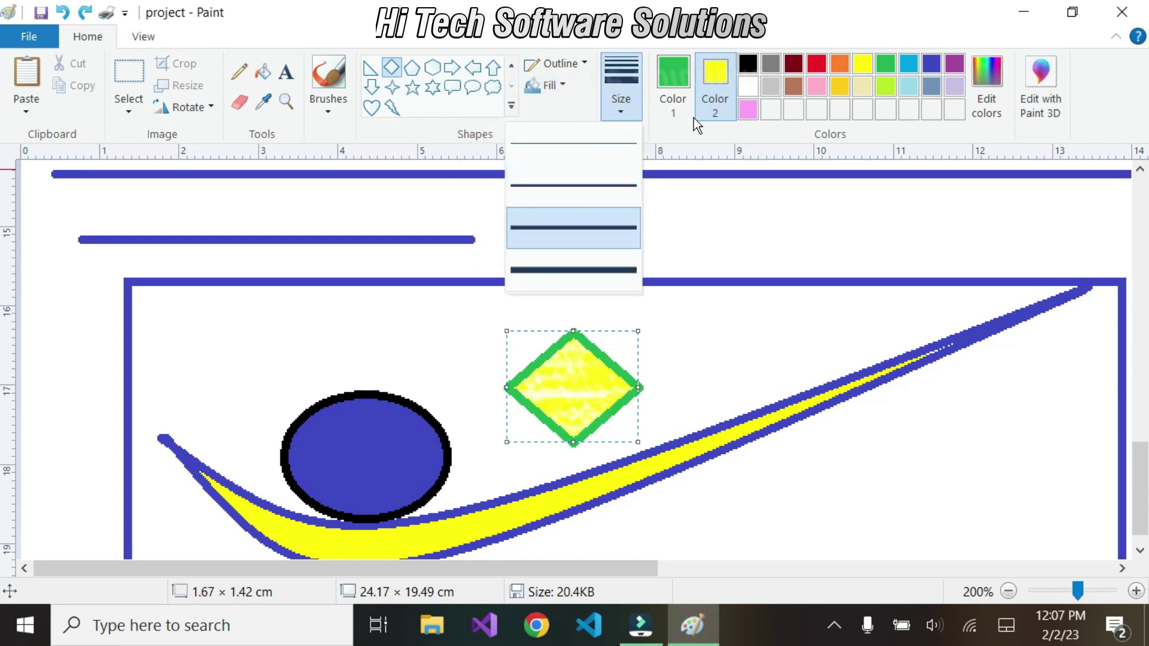